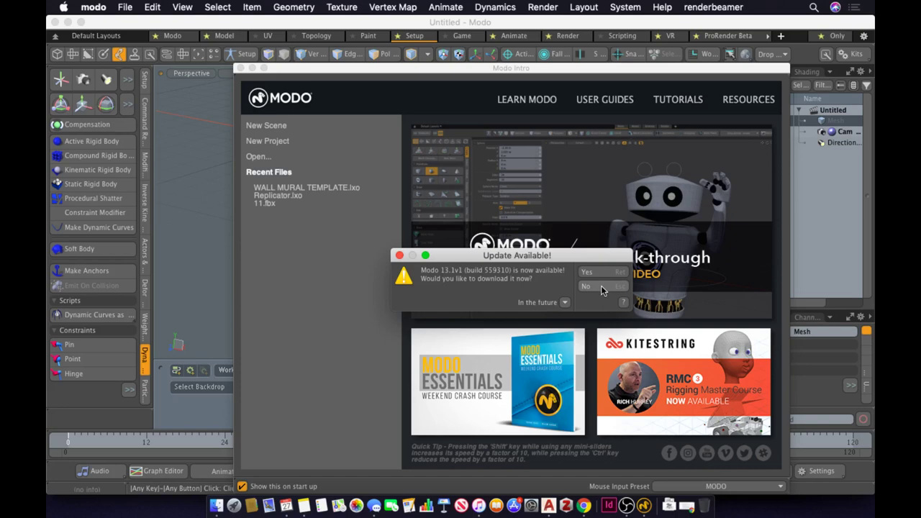
Decline the available software update and start a new scene from the intro window
{"action": "left_click", "coordinate": [601, 286]}
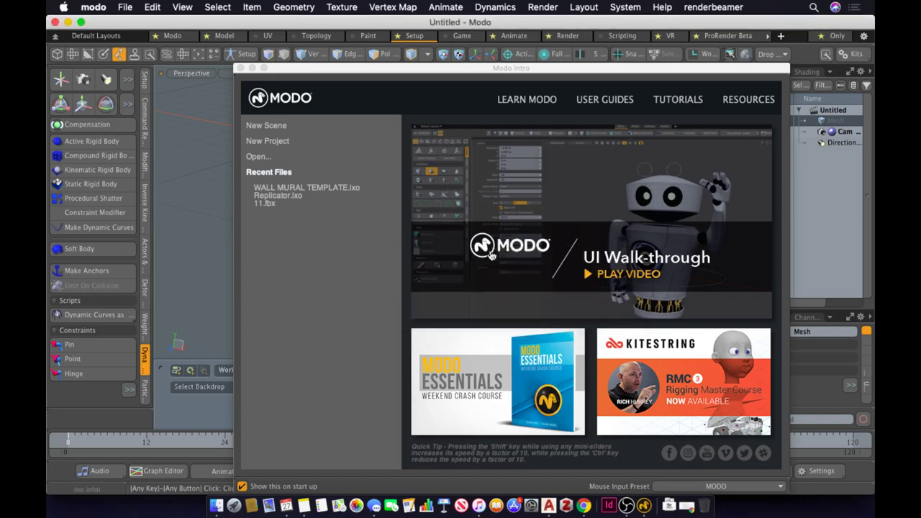
{"action": "left_click_drag", "start_coordinate": [287, 72], "coordinate": [224, 45]}
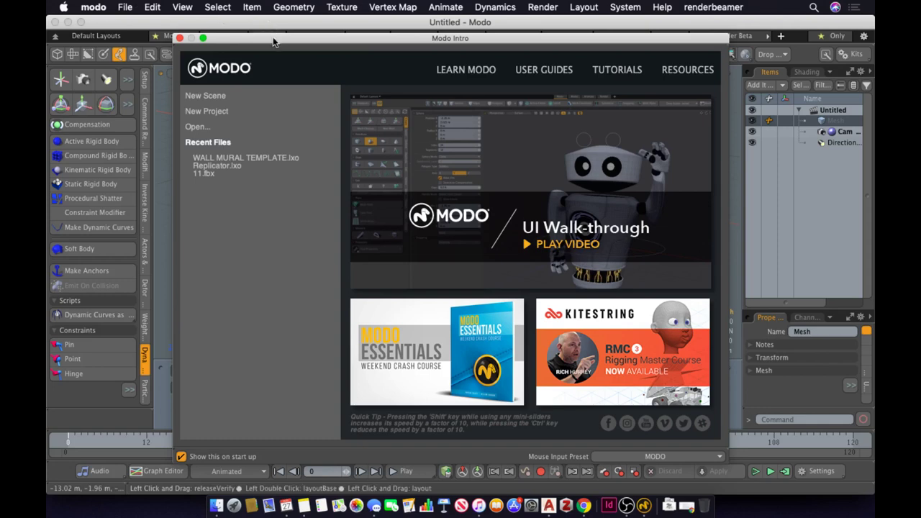
{"action": "left_click_drag", "start_coordinate": [272, 42], "coordinate": [250, 44]}
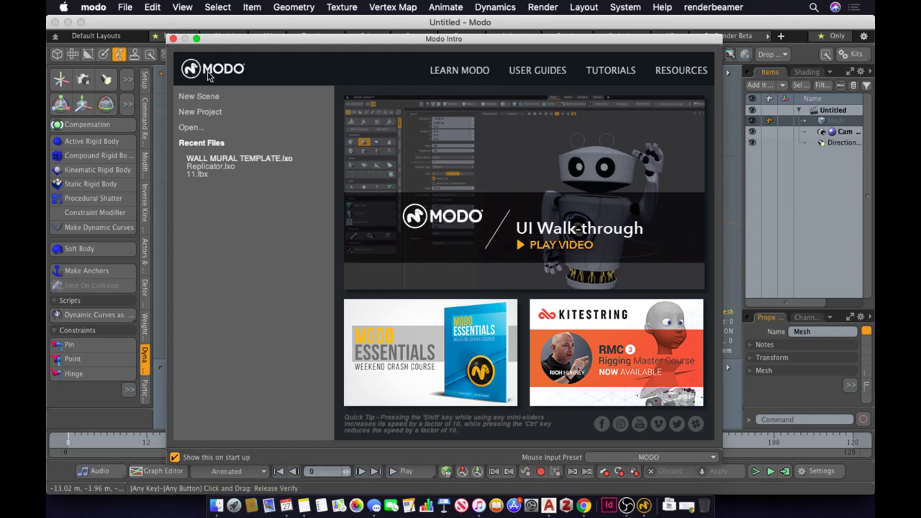
{"action": "left_click", "coordinate": [208, 97]}
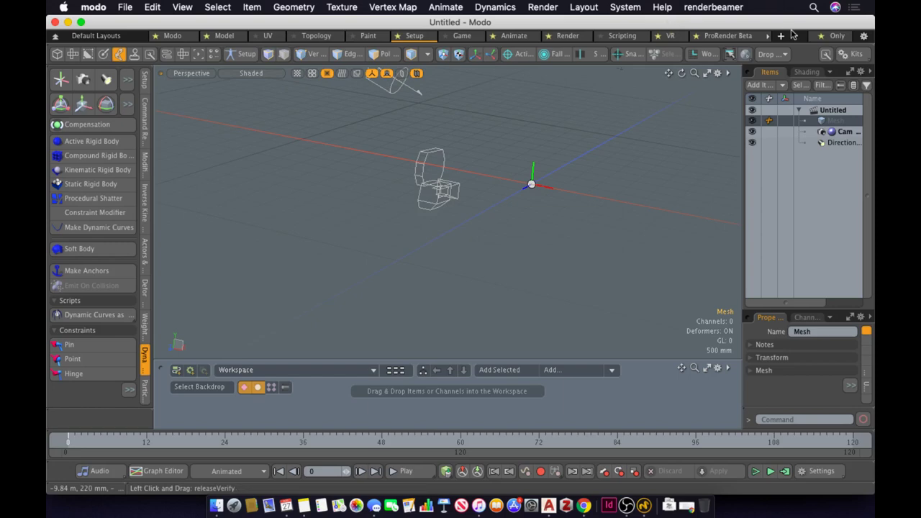
Toggle the layout list between only the starred layouts and all layouts
{"action": "left_click", "coordinate": [823, 40]}
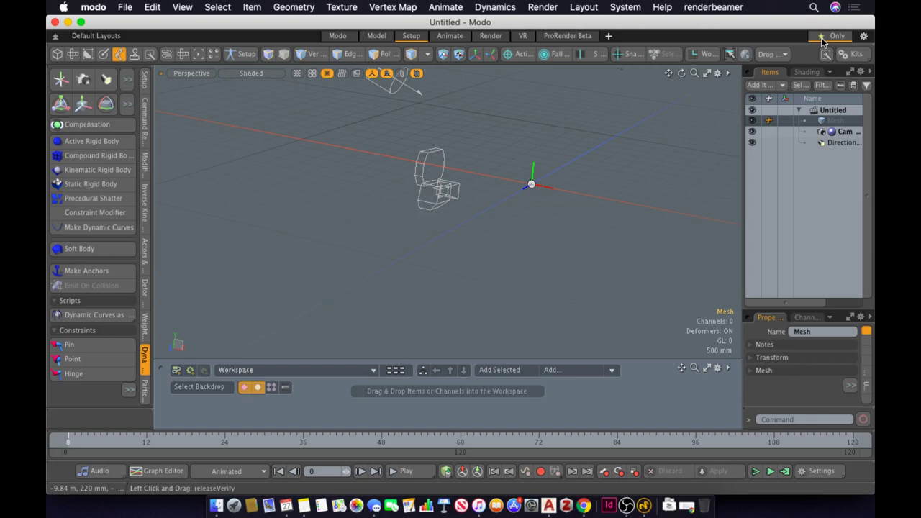
{"action": "left_click", "coordinate": [823, 39]}
{"action": "left_click", "coordinate": [823, 40]}
{"action": "left_click", "coordinate": [822, 39]}
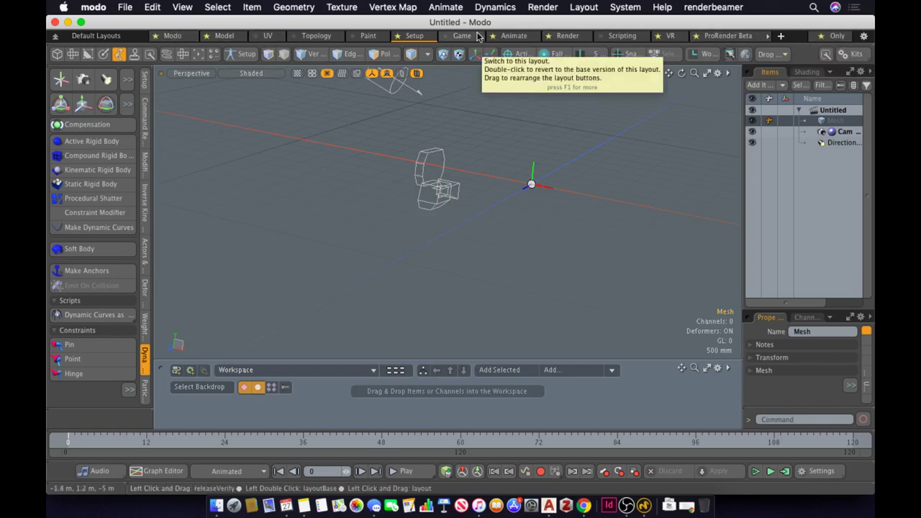
Switch to the Model layout with only starred layouts listed, and clear the mesh selection
{"action": "left_click", "coordinate": [172, 36]}
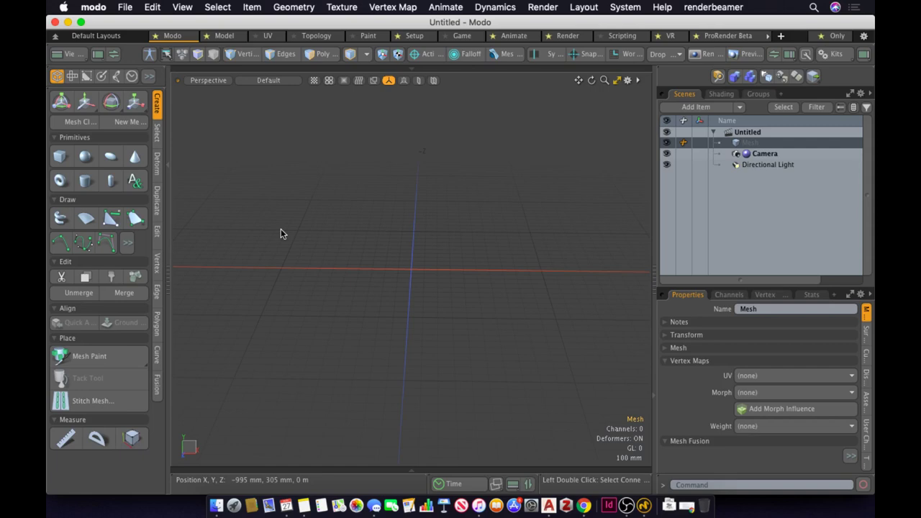
{"action": "left_click", "coordinate": [225, 36]}
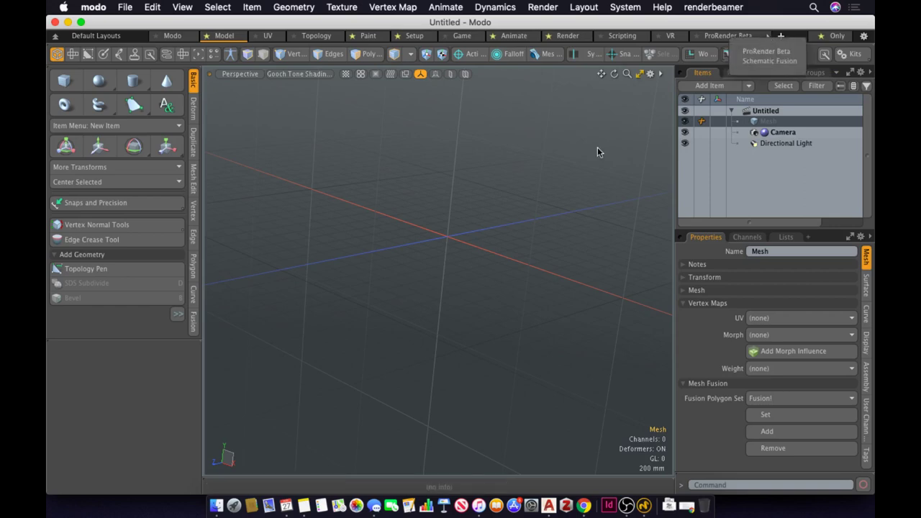
{"action": "left_click", "coordinate": [828, 36]}
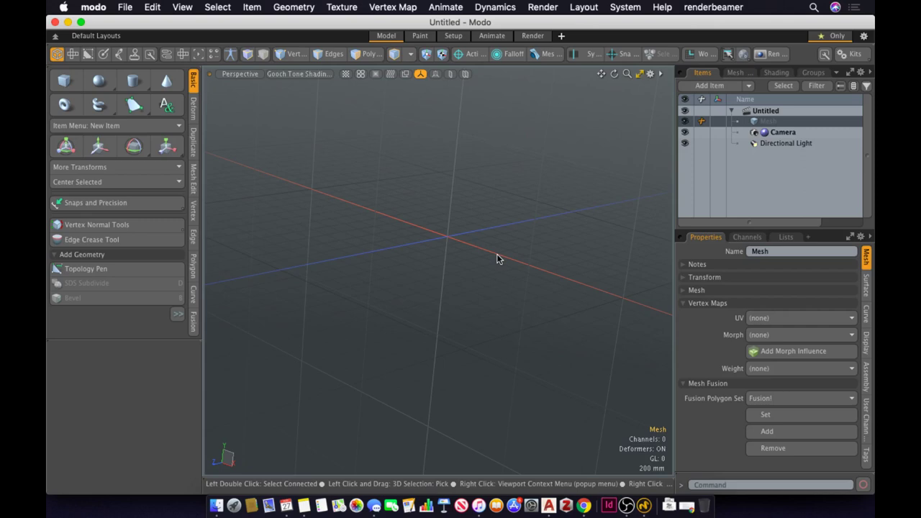
{"action": "left_click", "coordinate": [464, 181]}
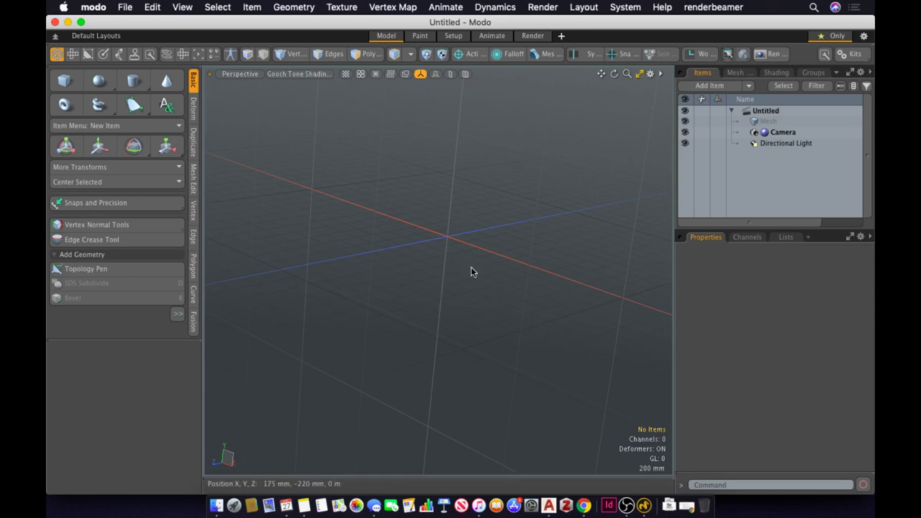
Orbit, pan and zoom the perspective view to examine the empty scene and its camera from different angles
{"action": "key", "text": "alt"}
{"action": "left_click_drag", "start_coordinate": [503, 348], "coordinate": [500, 373], "text": "alt"}
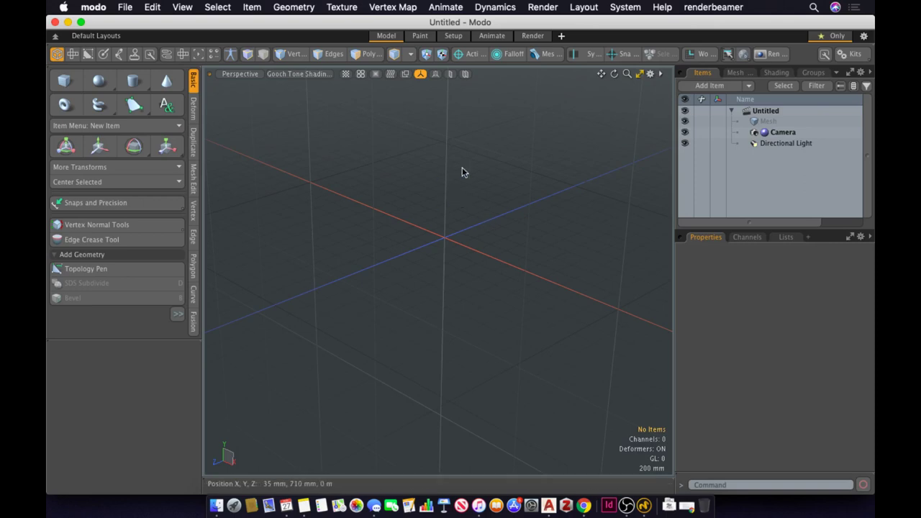
{"action": "left_click_drag", "start_coordinate": [463, 170], "coordinate": [442, 333], "text": "alt"}
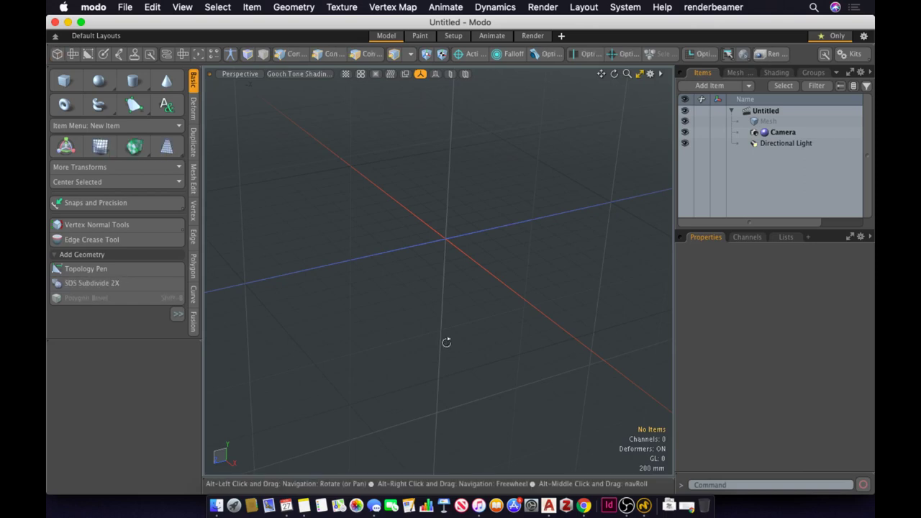
{"action": "left_click_drag", "start_coordinate": [497, 311], "coordinate": [479, 396], "text": "alt"}
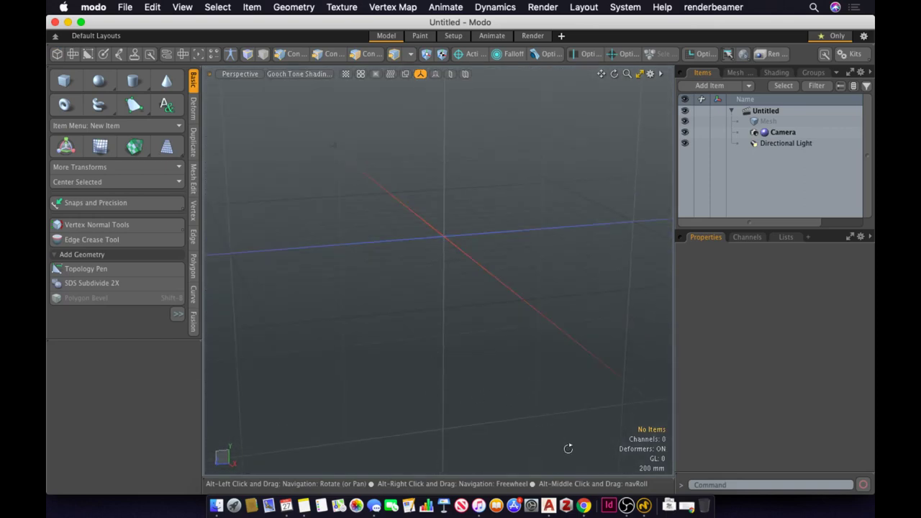
{"action": "mouse_move", "coordinate": [568, 448]}
{"action": "left_mouse_down", "text": "alt"}
{"action": "mouse_move", "coordinate": [540, 428]}
{"action": "mouse_move", "coordinate": [569, 457]}
{"action": "left_mouse_up", "text": "alt"}
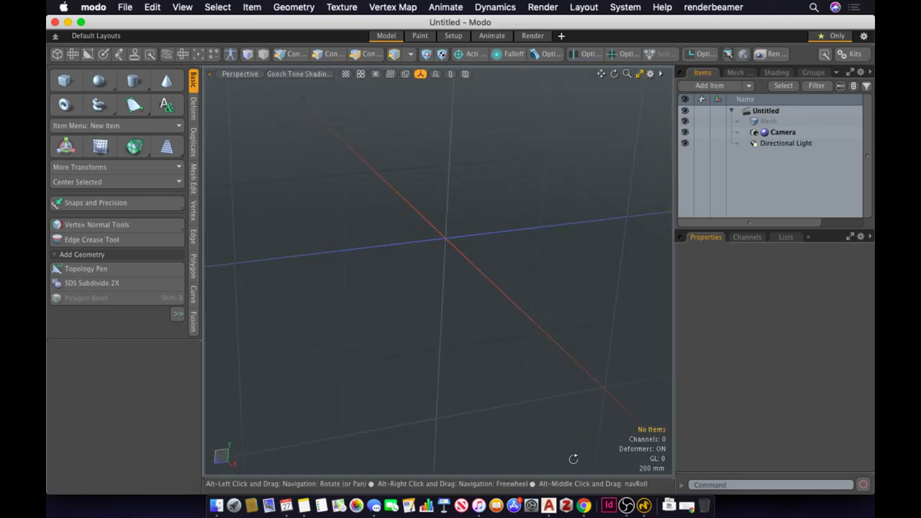
{"action": "left_click_drag", "start_coordinate": [265, 150], "coordinate": [234, 137], "text": "alt"}
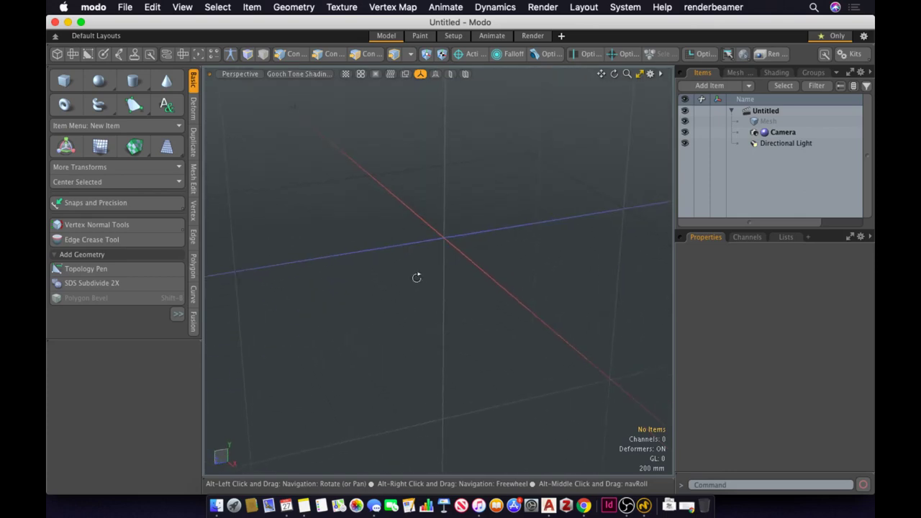
{"action": "left_click_drag", "start_coordinate": [418, 276], "coordinate": [447, 232], "text": "alt"}
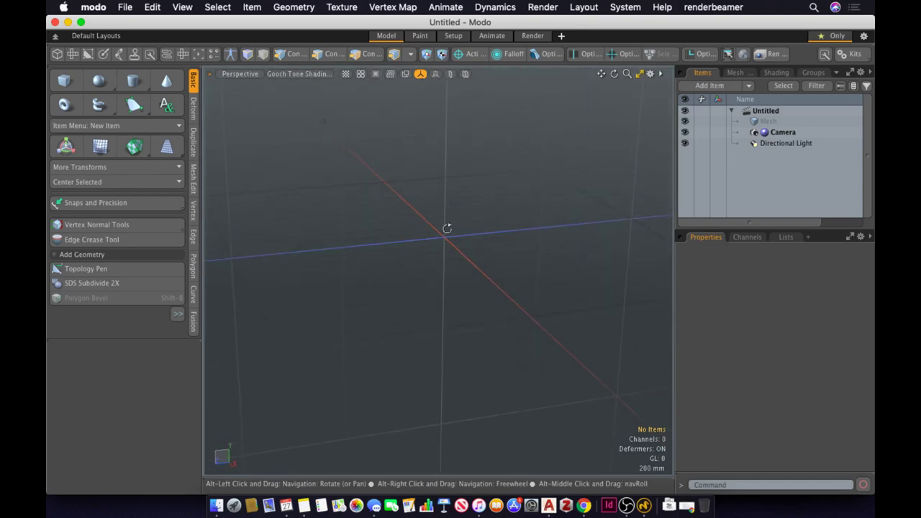
{"action": "left_click_drag", "start_coordinate": [621, 115], "coordinate": [640, 115], "text": "alt"}
{"action": "left_click_drag", "start_coordinate": [250, 410], "coordinate": [286, 428], "text": "alt"}
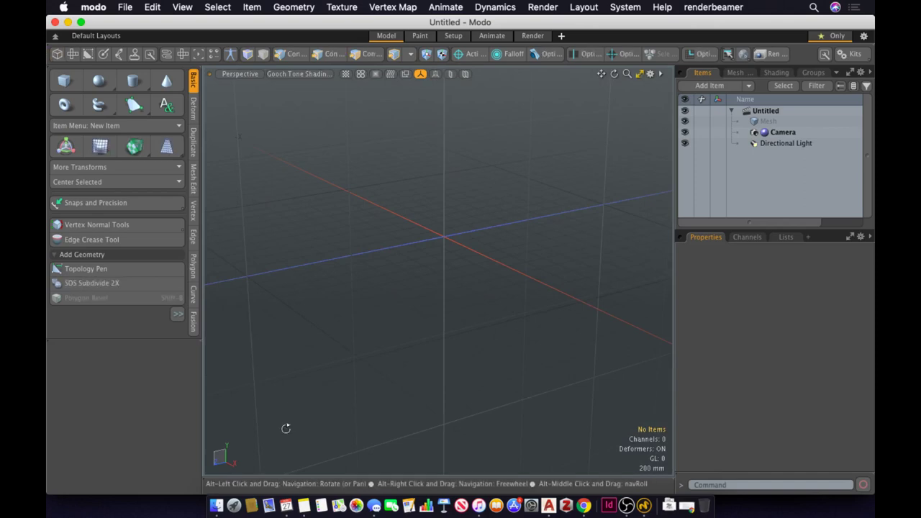
{"action": "key", "text": "shift"}
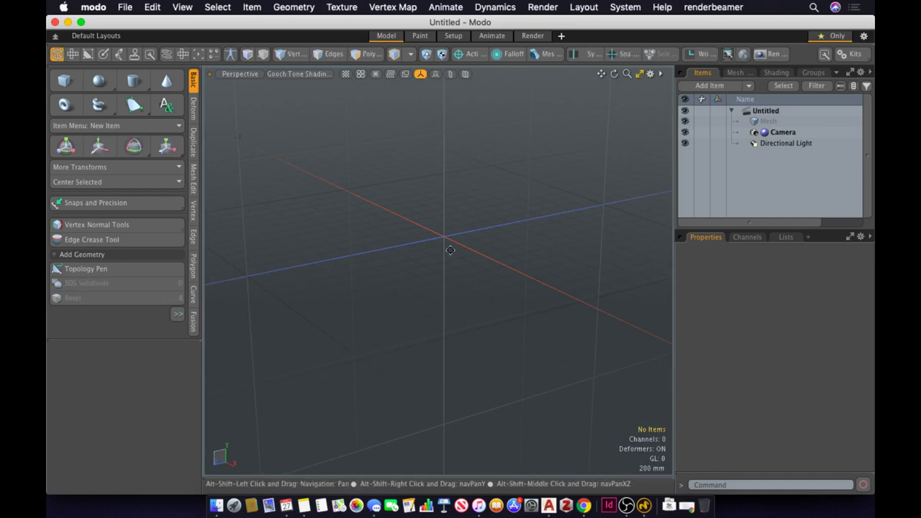
{"action": "left_click_drag", "start_coordinate": [450, 249], "coordinate": [485, 290], "text": "alt+shift"}
{"action": "mouse_move", "coordinate": [434, 267]}
{"action": "left_mouse_down", "text": "alt"}
{"action": "mouse_move", "coordinate": [422, 274]}
{"action": "mouse_move", "coordinate": [449, 274]}
{"action": "left_mouse_up", "text": "alt"}
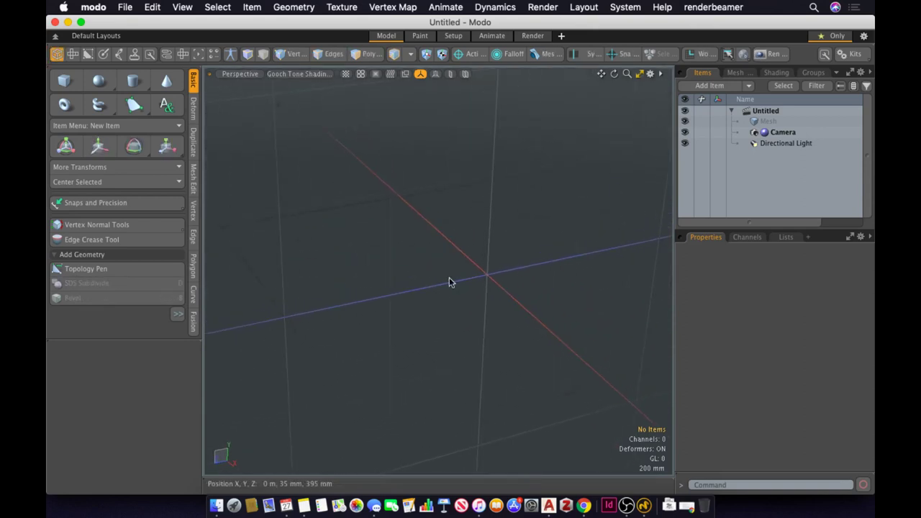
{"action": "left_click_drag", "start_coordinate": [485, 264], "coordinate": [422, 302], "text": "ctrl+alt"}
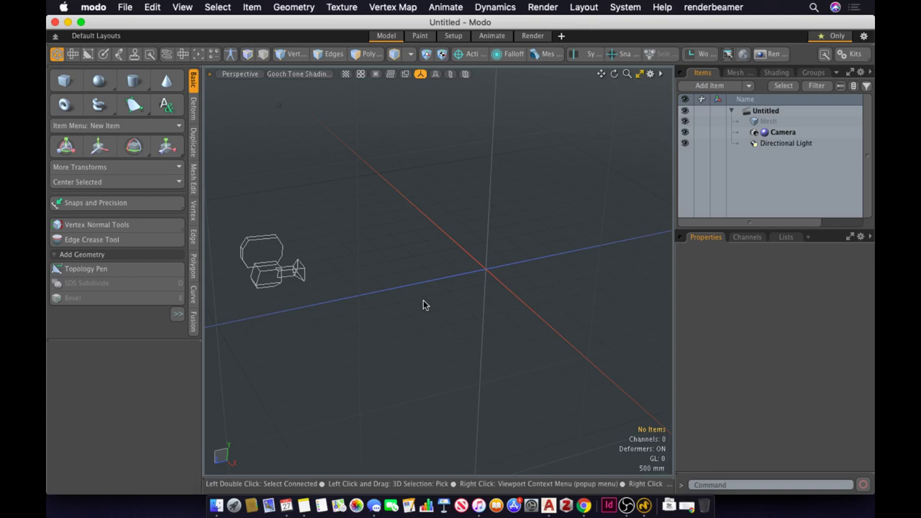
{"action": "left_click_drag", "start_coordinate": [423, 303], "coordinate": [414, 286], "text": "alt"}
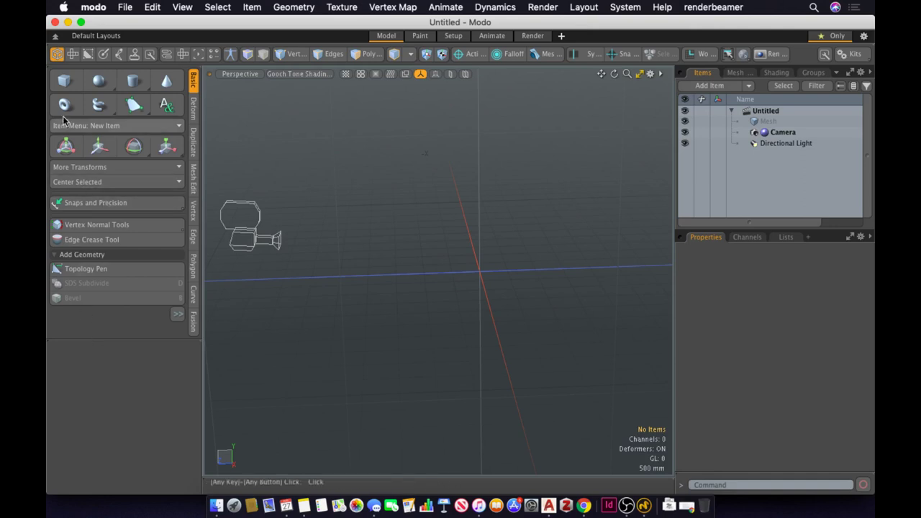
Look through the Deform, Duplicate, Mesh Edit and Vertex tools, and narrow the toolbox with the Basic tools showing
{"action": "left_click", "coordinate": [193, 119]}
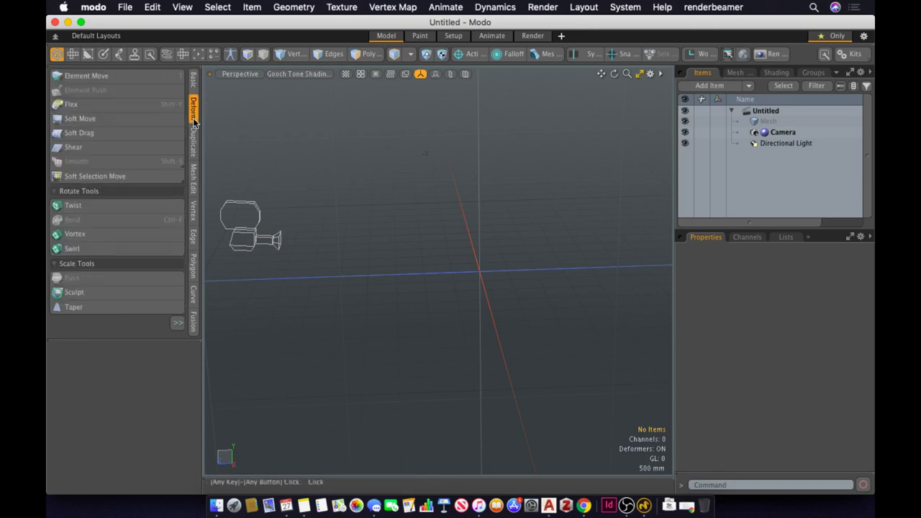
{"action": "left_click", "coordinate": [193, 143]}
{"action": "left_click", "coordinate": [194, 189]}
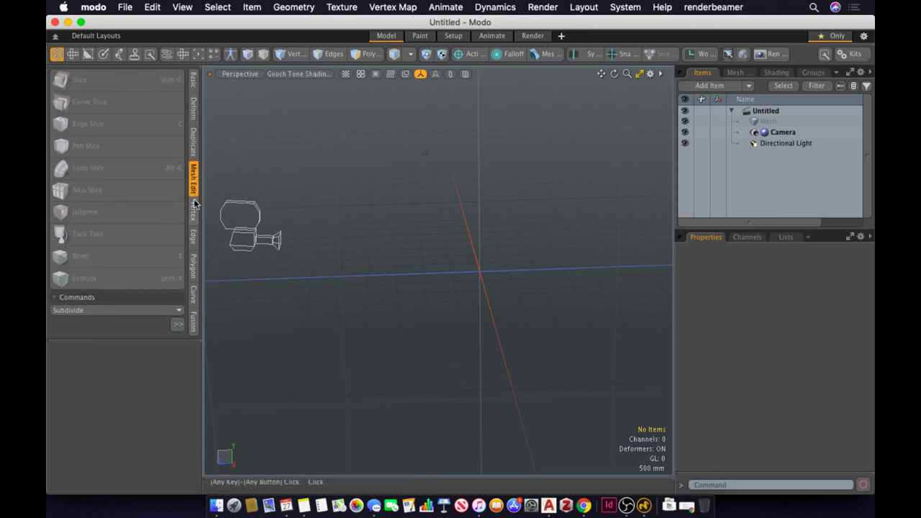
{"action": "left_click", "coordinate": [193, 216]}
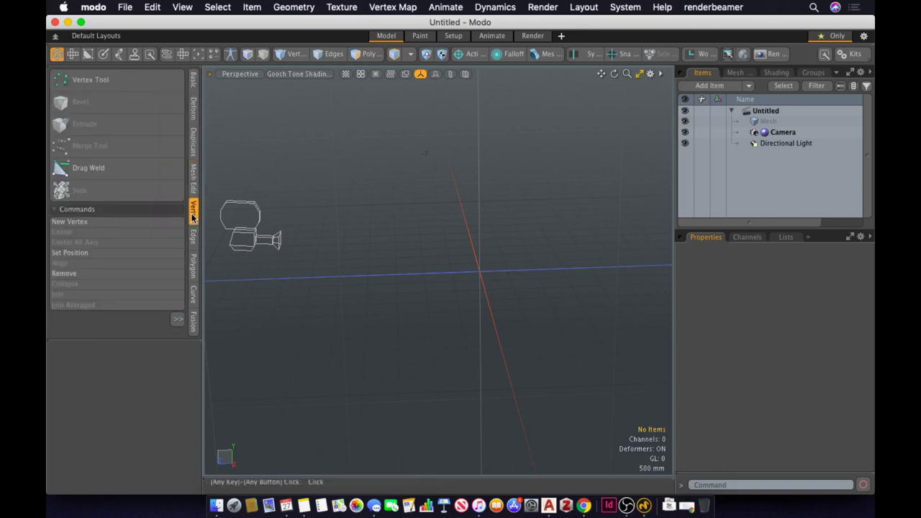
{"action": "left_click", "coordinate": [193, 80]}
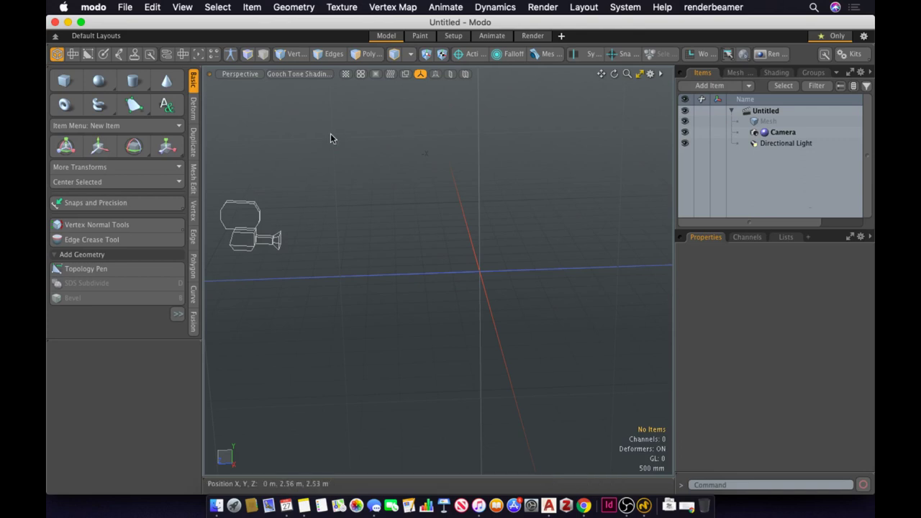
{"action": "left_click_drag", "start_coordinate": [203, 152], "coordinate": [185, 158]}
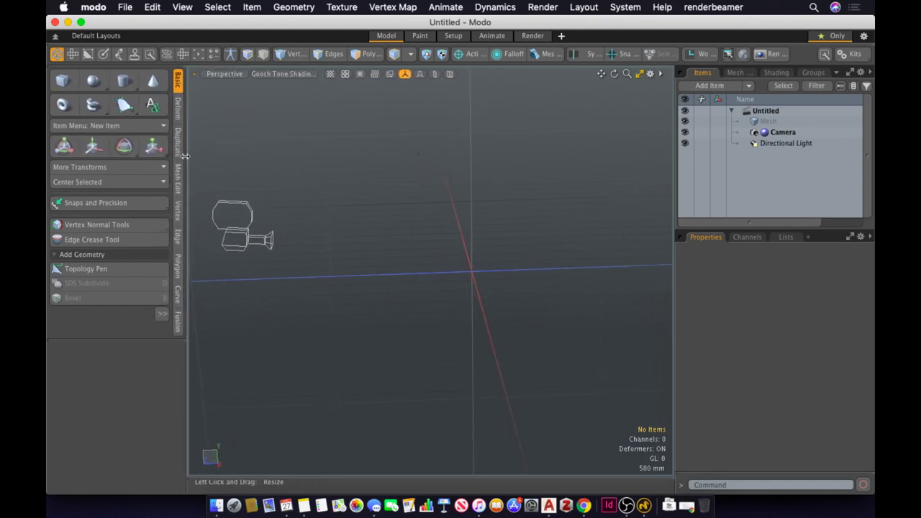
Examine the toolboxes for the other work modes, including topology, setup and the custom workbench, and return to the modelling tools
{"action": "left_click", "coordinate": [72, 54]}
{"action": "left_click", "coordinate": [88, 54]}
{"action": "left_click", "coordinate": [103, 54]}
{"action": "left_click", "coordinate": [119, 54]}
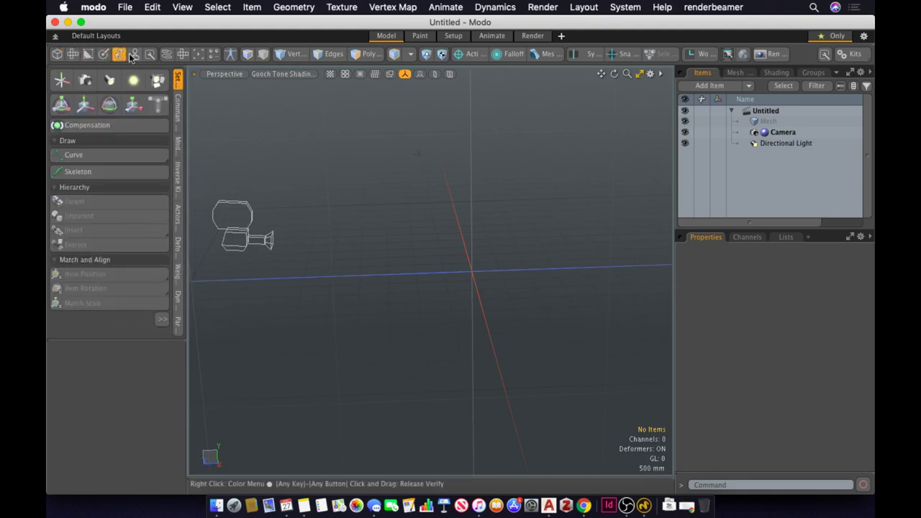
{"action": "left_click", "coordinate": [133, 54]}
{"action": "left_click", "coordinate": [149, 54]}
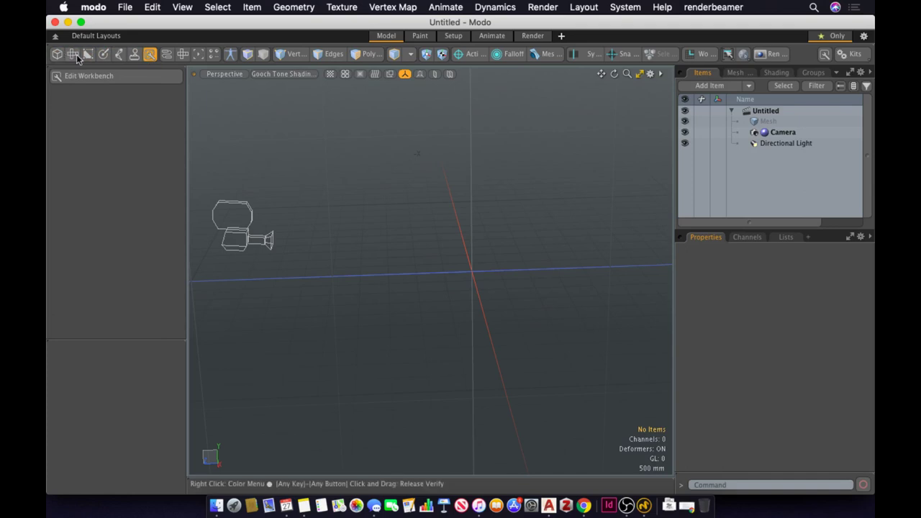
{"action": "left_click", "coordinate": [73, 54]}
{"action": "left_click", "coordinate": [88, 54]}
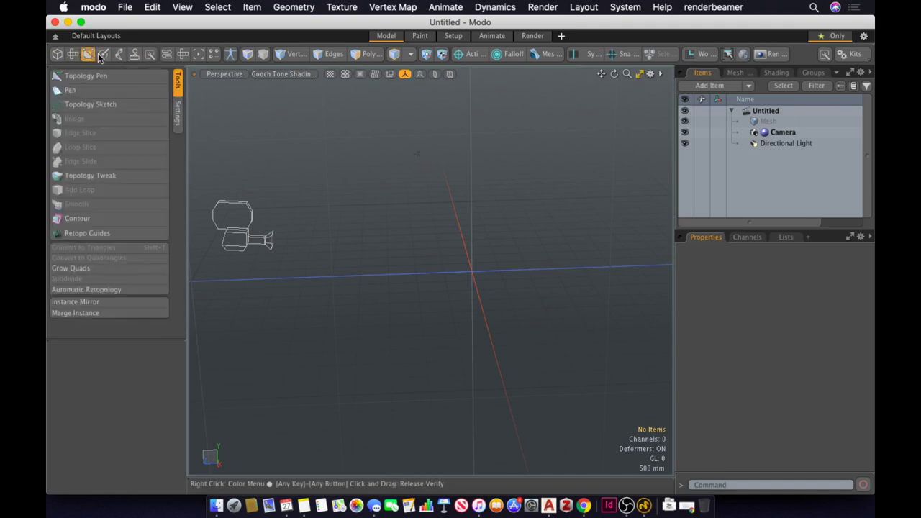
{"action": "left_click", "coordinate": [103, 55]}
{"action": "left_click", "coordinate": [57, 54]}
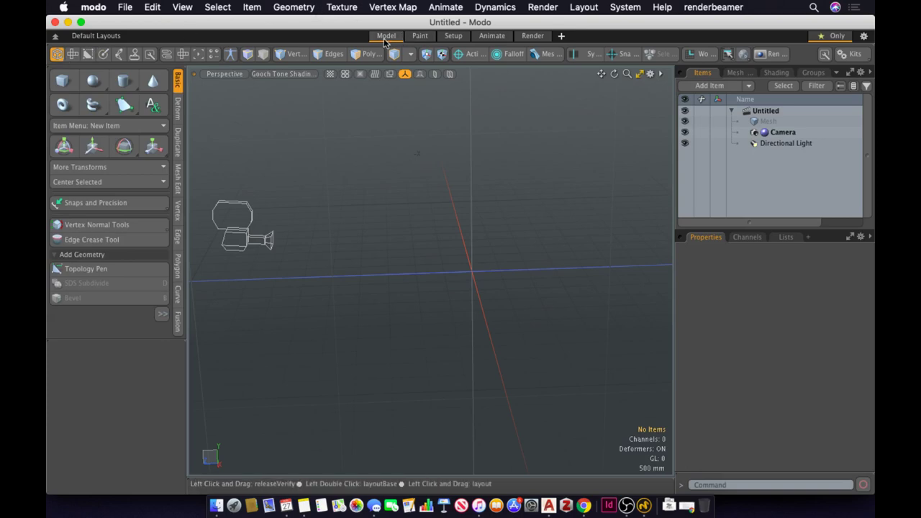
Examine the Paint, Setup, Animate and Render layouts one after another and return to the Model layout
{"action": "left_click", "coordinate": [419, 38]}
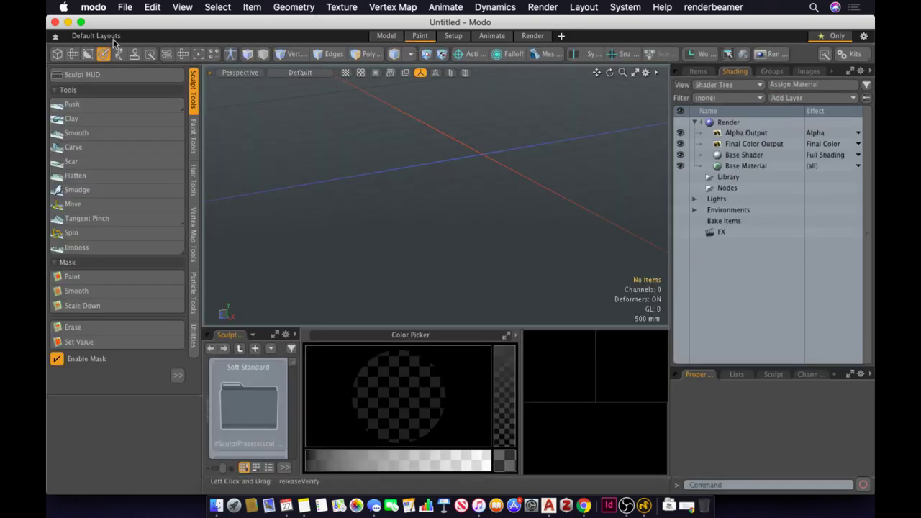
{"action": "left_click", "coordinate": [453, 36]}
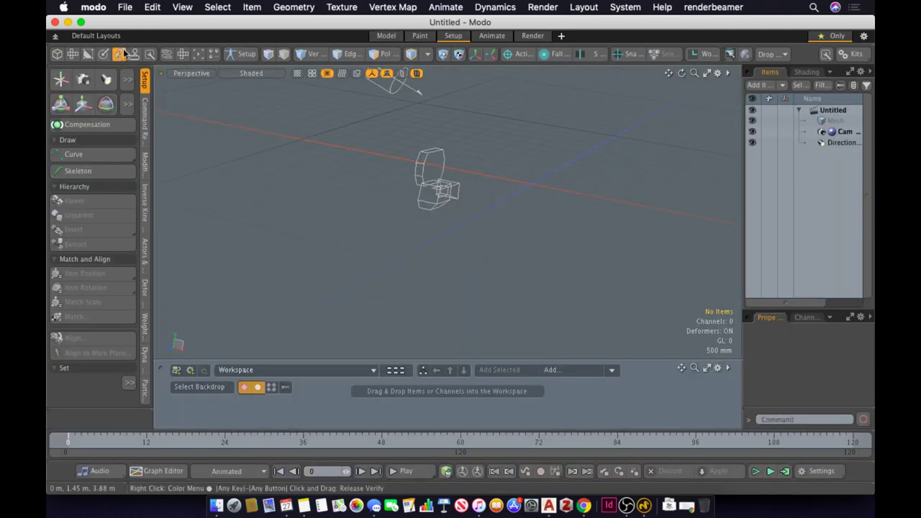
{"action": "left_click", "coordinate": [489, 36]}
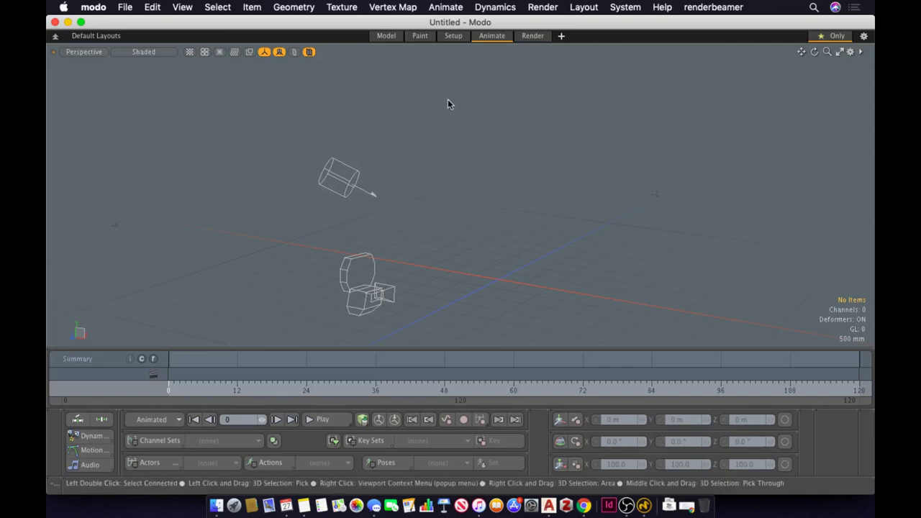
{"action": "left_click", "coordinate": [531, 36]}
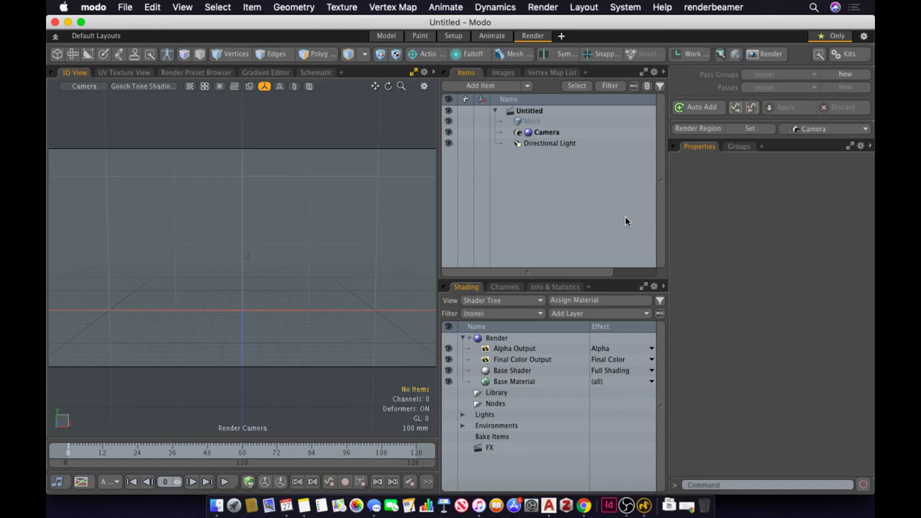
{"action": "left_click", "coordinate": [392, 36]}
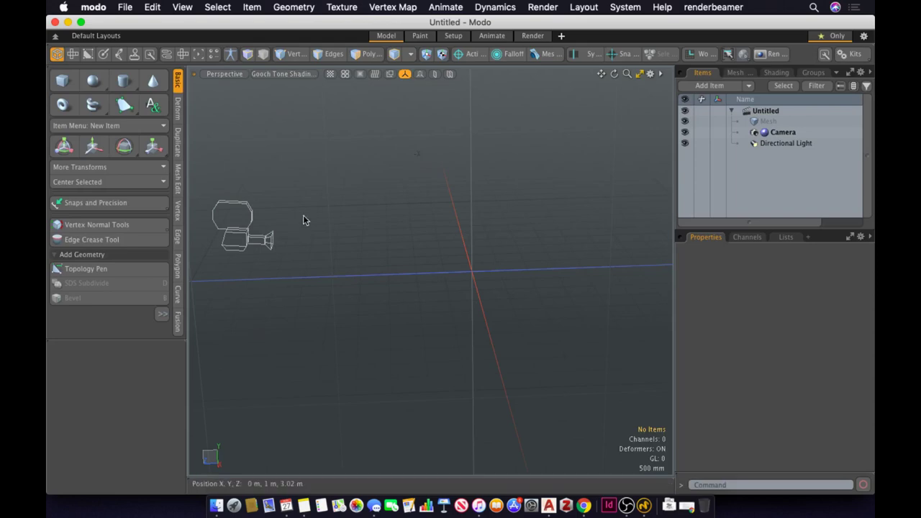
Render the empty scene, close the render window and look at the Shader Tree before returning to the item list
{"action": "left_click", "coordinate": [775, 55]}
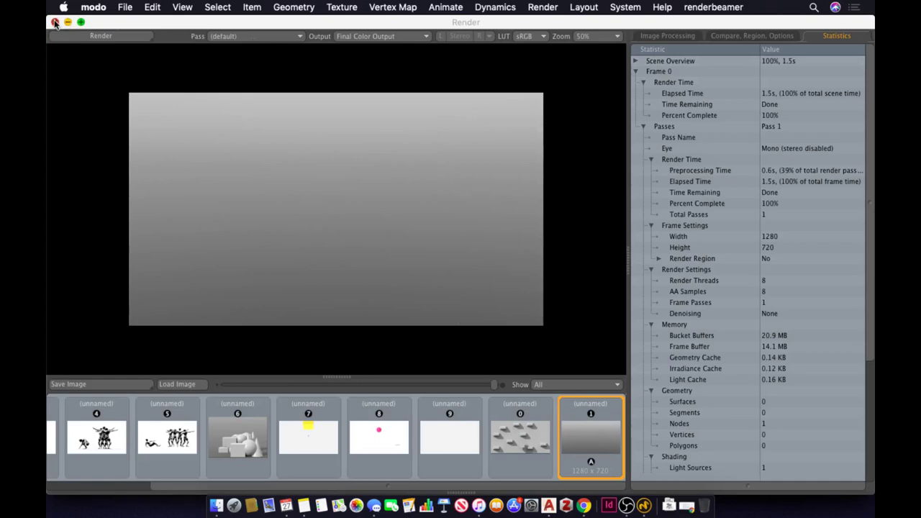
{"action": "left_click", "coordinate": [56, 22]}
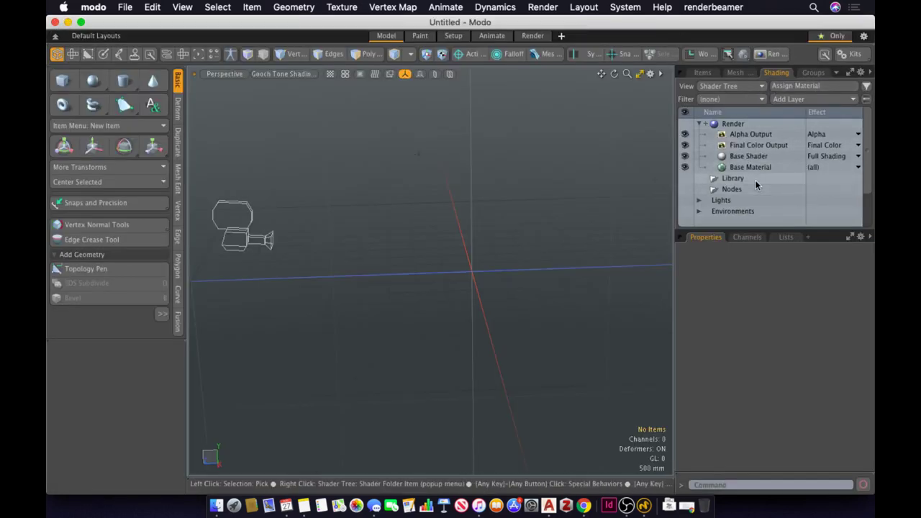
{"action": "left_click", "coordinate": [702, 75]}
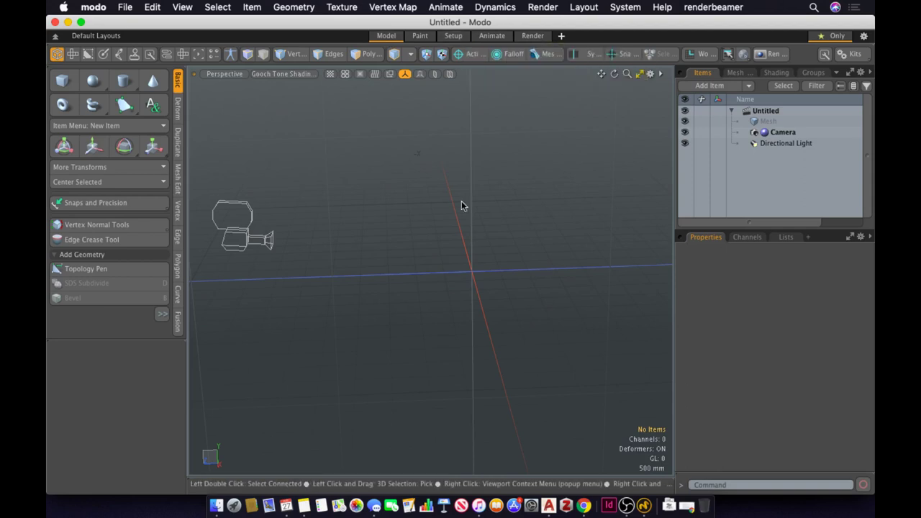
Draw a cube near the origin, about 1.56 m in X, 1.22 m in Y and 1.64 m in Z
{"action": "left_click_drag", "start_coordinate": [399, 218], "coordinate": [427, 300], "text": "alt"}
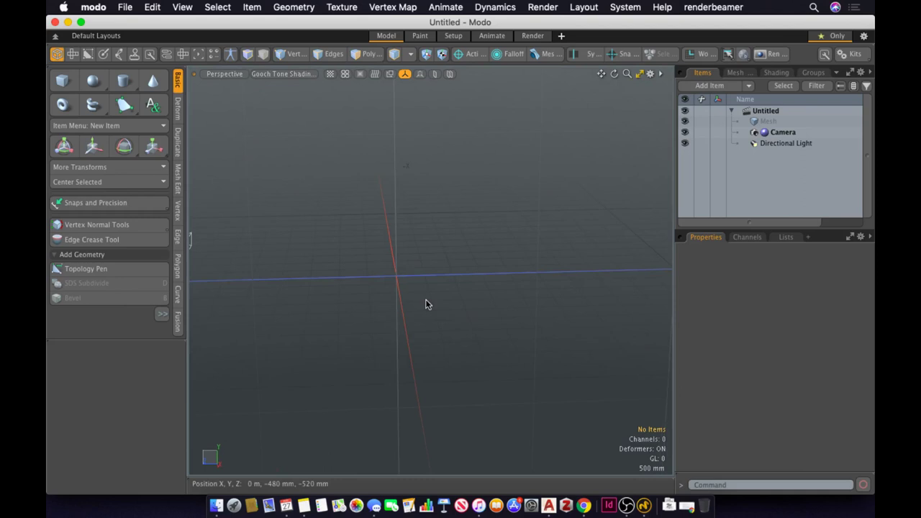
{"action": "left_click_drag", "start_coordinate": [426, 304], "coordinate": [449, 315], "text": "alt"}
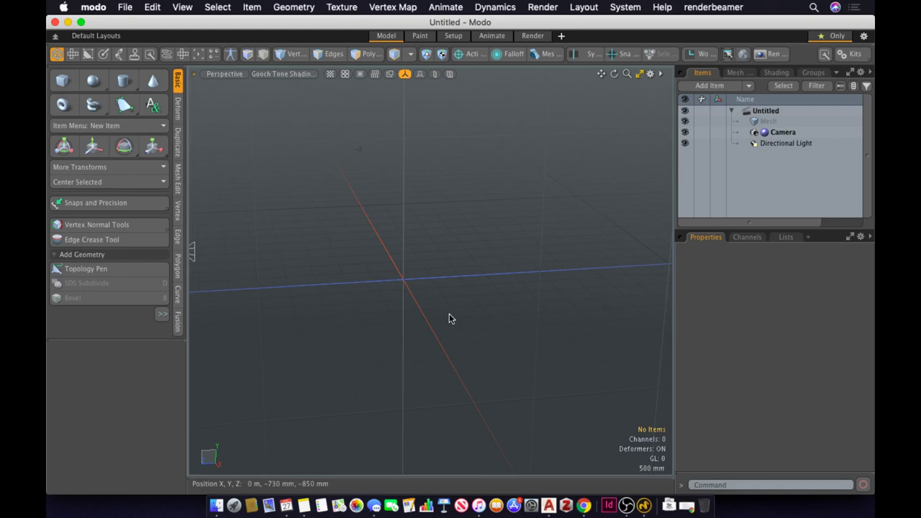
{"action": "left_click", "coordinate": [63, 80]}
{"action": "left_click_drag", "start_coordinate": [413, 289], "coordinate": [425, 306]}
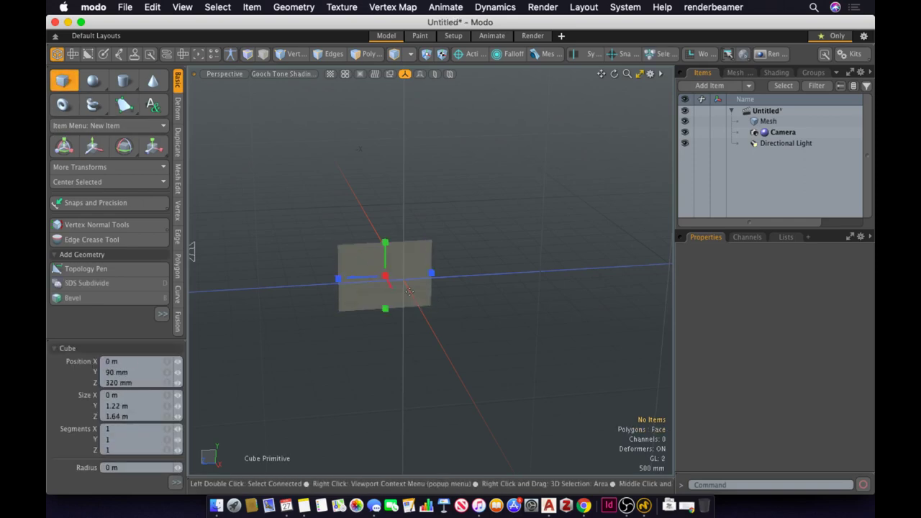
{"action": "left_click_drag", "start_coordinate": [387, 283], "coordinate": [401, 306]}
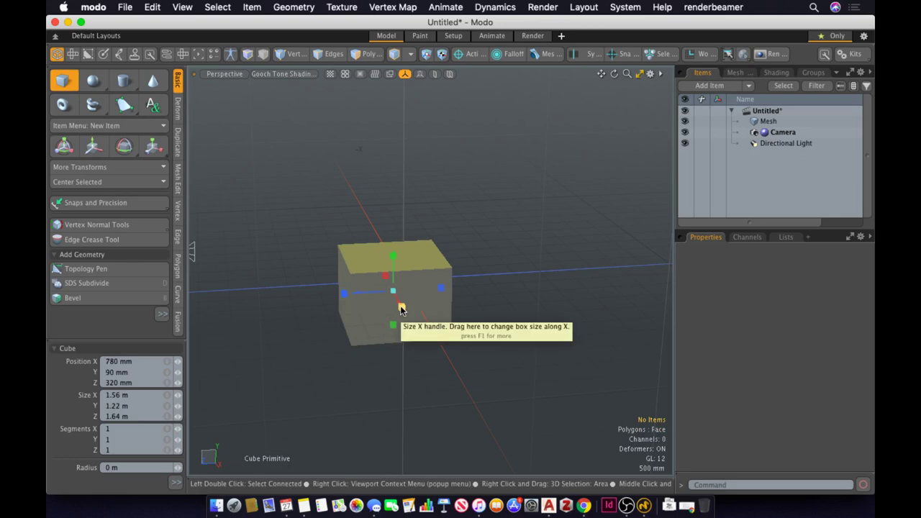
Undo the cube creation until the scene is back to its empty, unmodified state
{"action": "key", "text": "super+z"}
{"action": "key", "text": "super+z"}
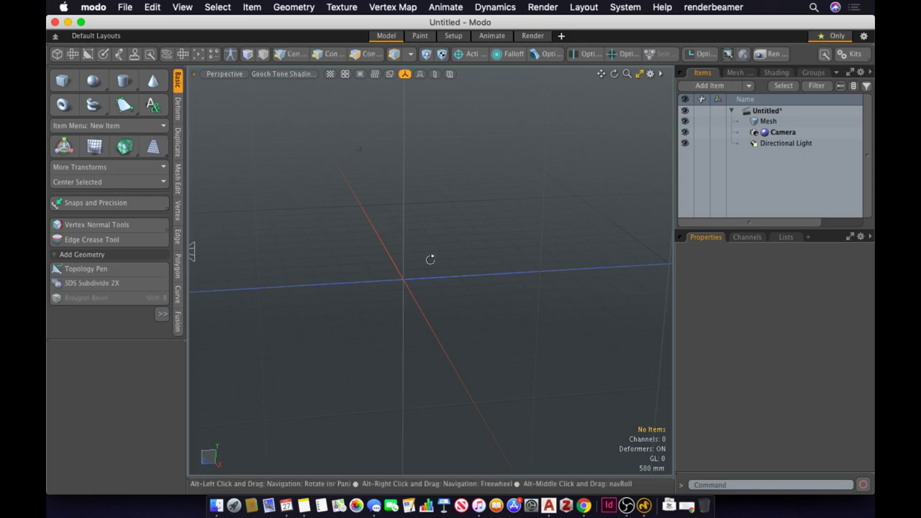
{"action": "left_click_drag", "start_coordinate": [430, 259], "coordinate": [323, 286], "text": "alt"}
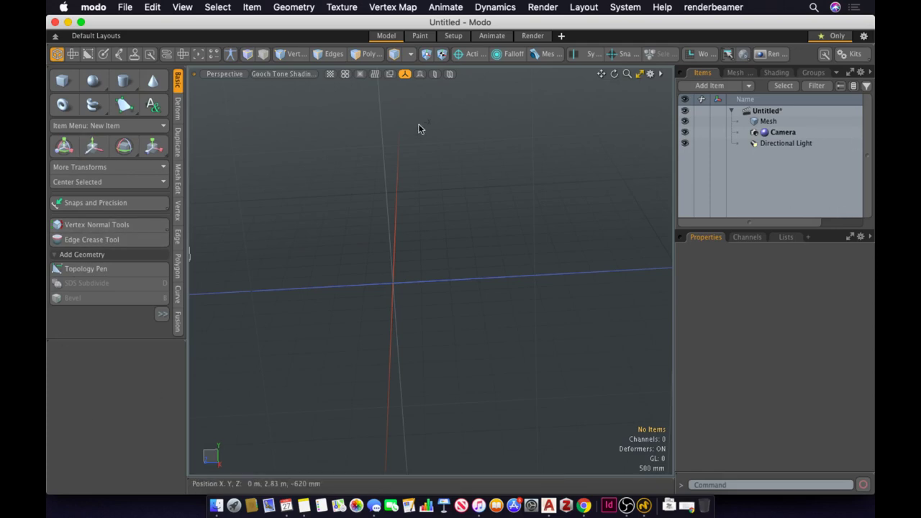
{"action": "key", "text": "super+z"}
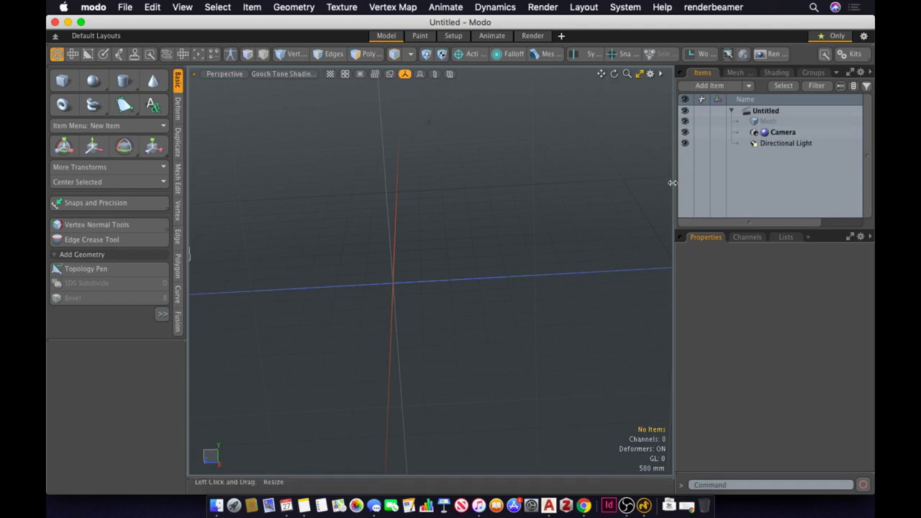
Widen the item list area and look through the Shading and Mesh Ops lists before returning to the items
{"action": "left_click_drag", "start_coordinate": [670, 183], "coordinate": [619, 186]}
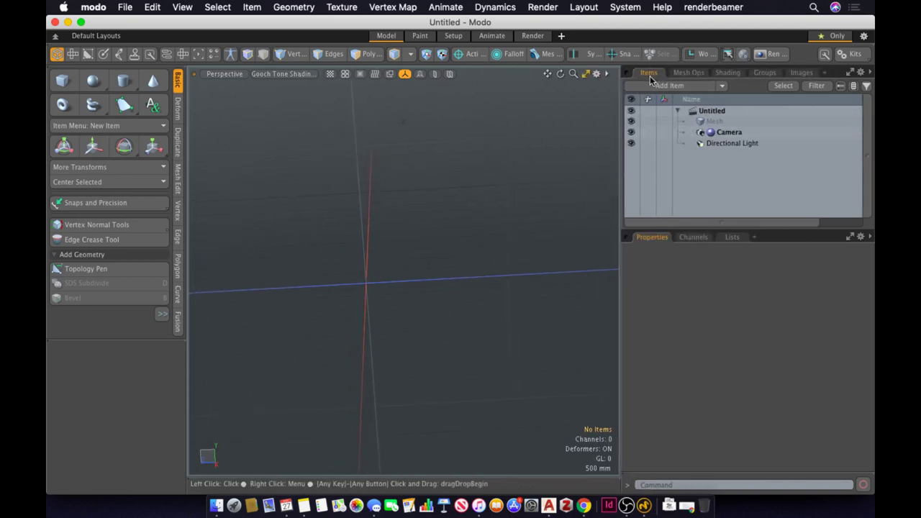
{"action": "left_click", "coordinate": [728, 72]}
{"action": "left_click", "coordinate": [689, 73]}
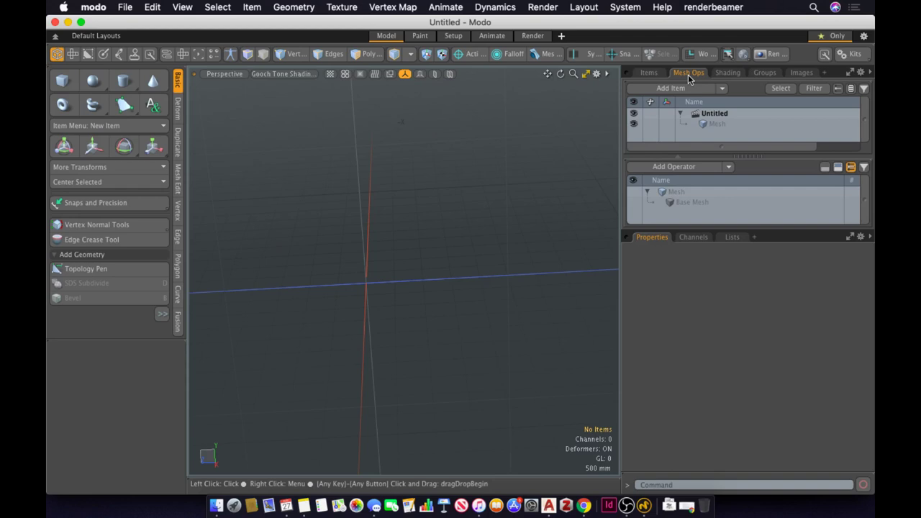
{"action": "left_click", "coordinate": [647, 73]}
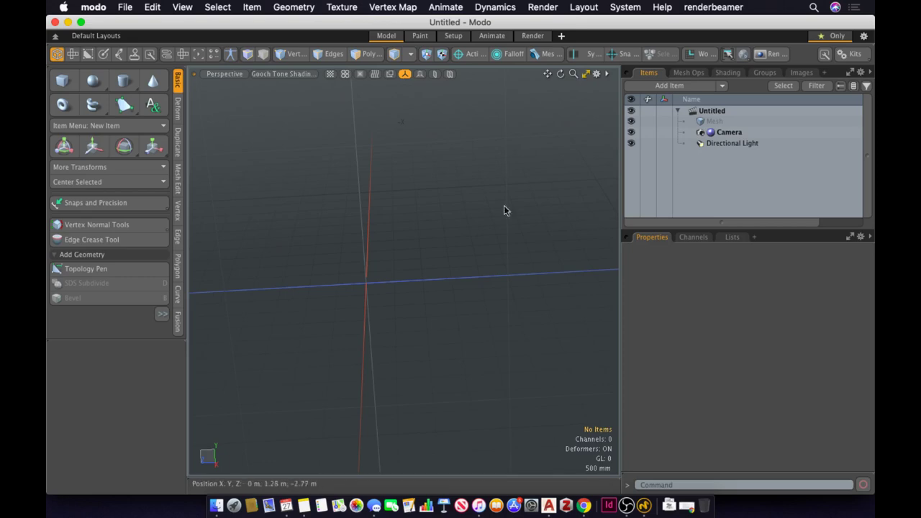
Select the camera and the directional light one after the other to examine their properties
{"action": "left_click_drag", "start_coordinate": [377, 251], "coordinate": [401, 300], "text": "alt"}
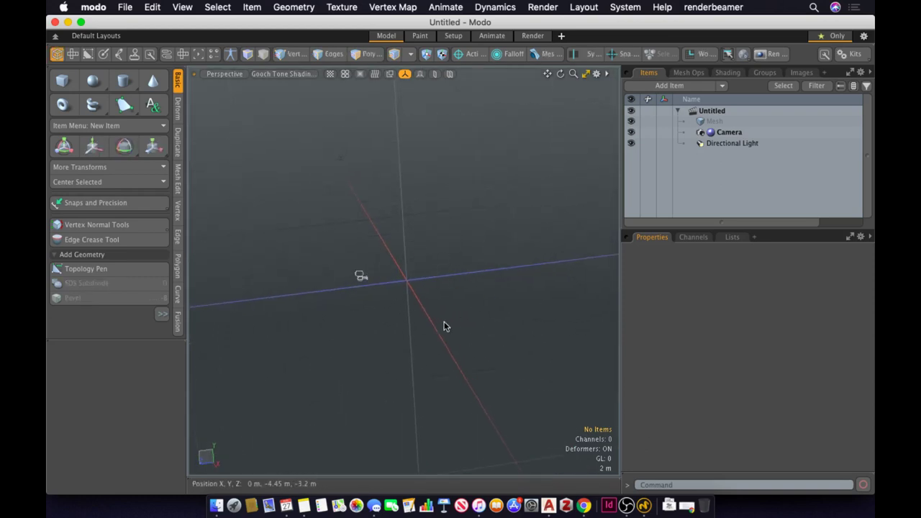
{"action": "left_click", "coordinate": [727, 135]}
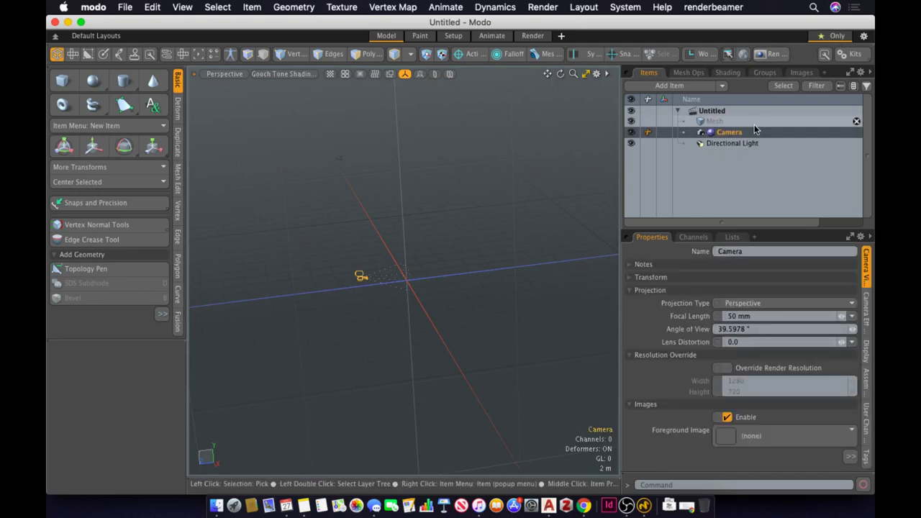
{"action": "left_click", "coordinate": [738, 146]}
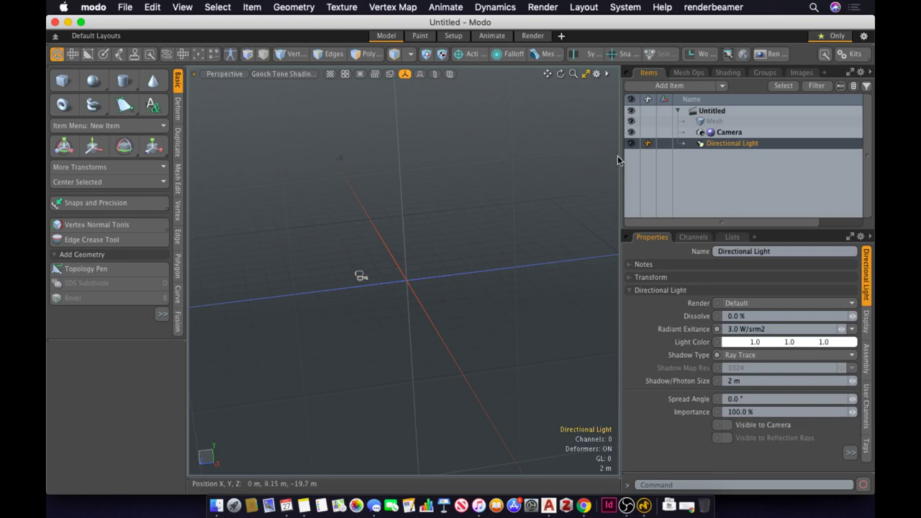
Turn on Show Lights in the 3D viewport's visibility settings, select the camera for comparison and clear the selection
{"action": "left_click", "coordinate": [596, 77]}
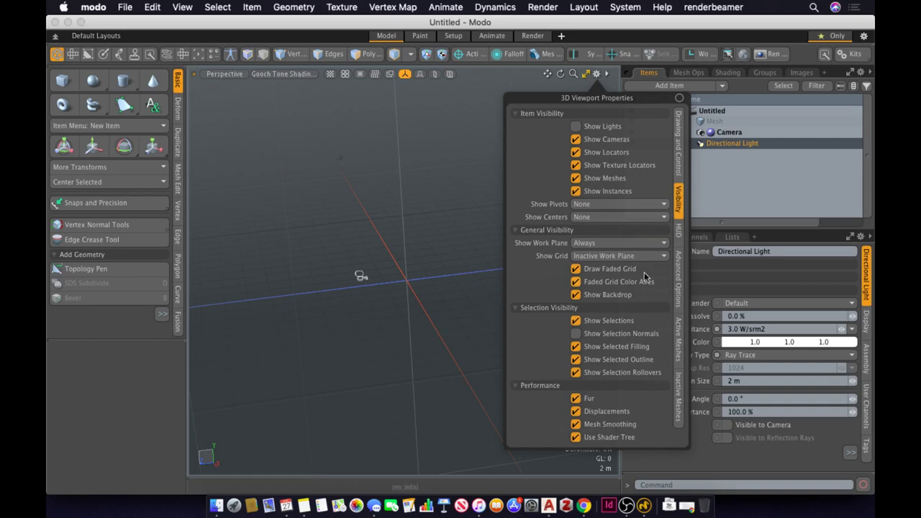
{"action": "left_click", "coordinate": [594, 132]}
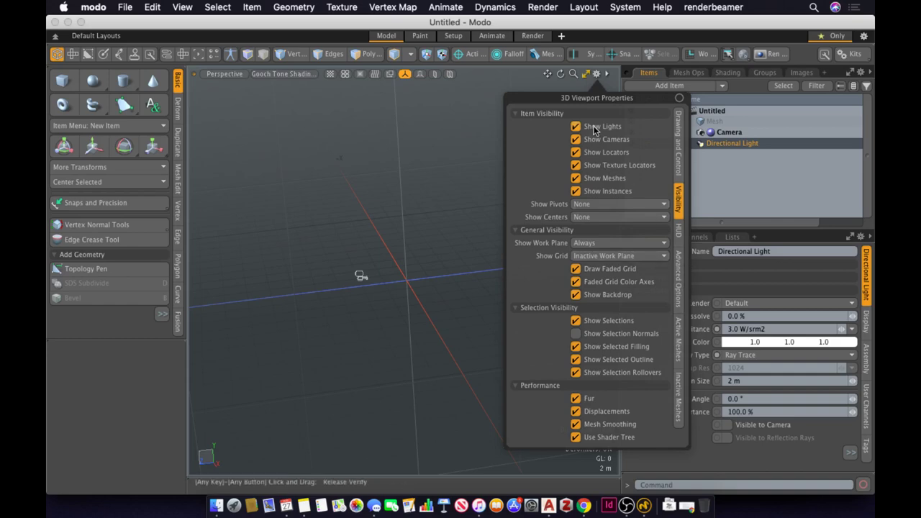
{"action": "left_click", "coordinate": [594, 131]}
{"action": "left_click", "coordinate": [594, 130]}
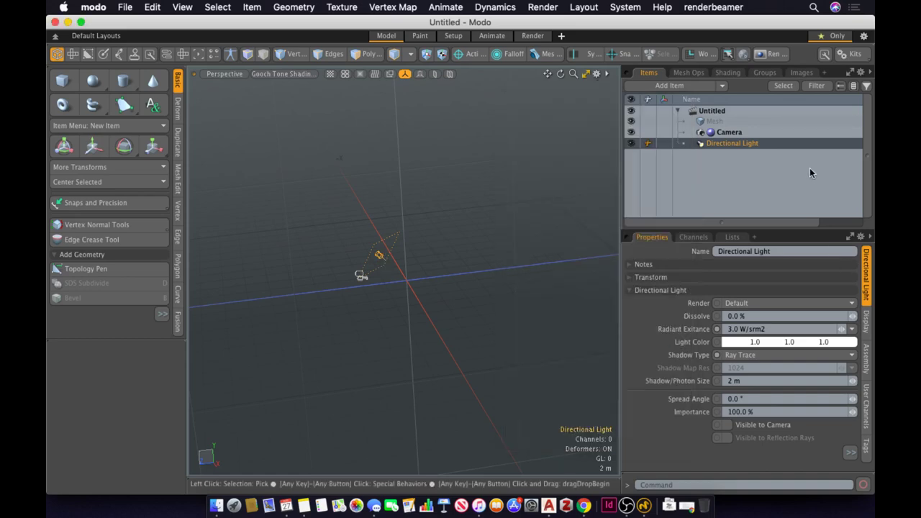
{"action": "left_click", "coordinate": [723, 132]}
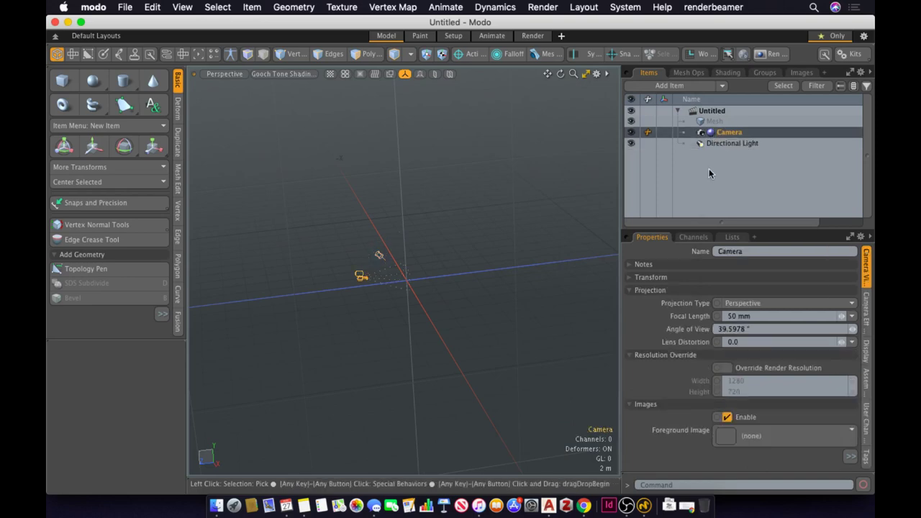
{"action": "left_click", "coordinate": [496, 191]}
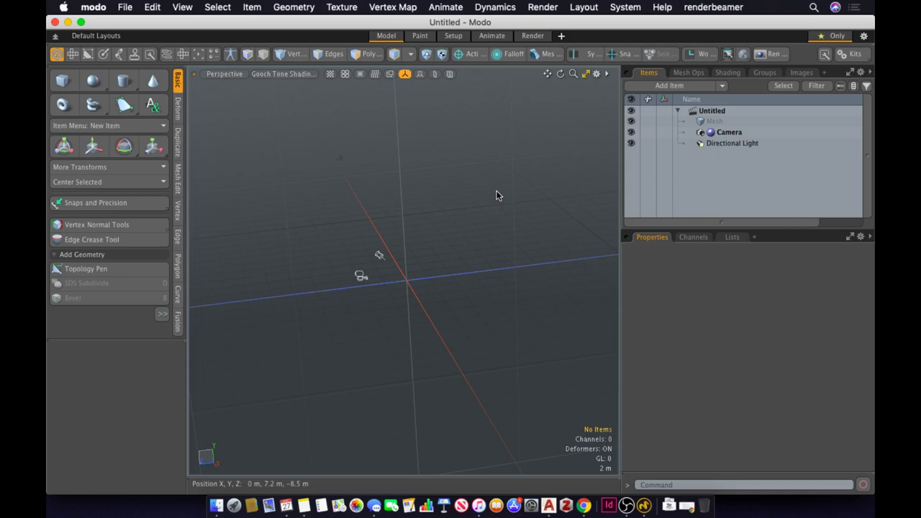
Compare the four-view arrangement of top, perspective, front and right views with the single perspective view, and return to the latter
{"action": "left_click", "coordinate": [597, 74]}
{"action": "left_click", "coordinate": [596, 74]}
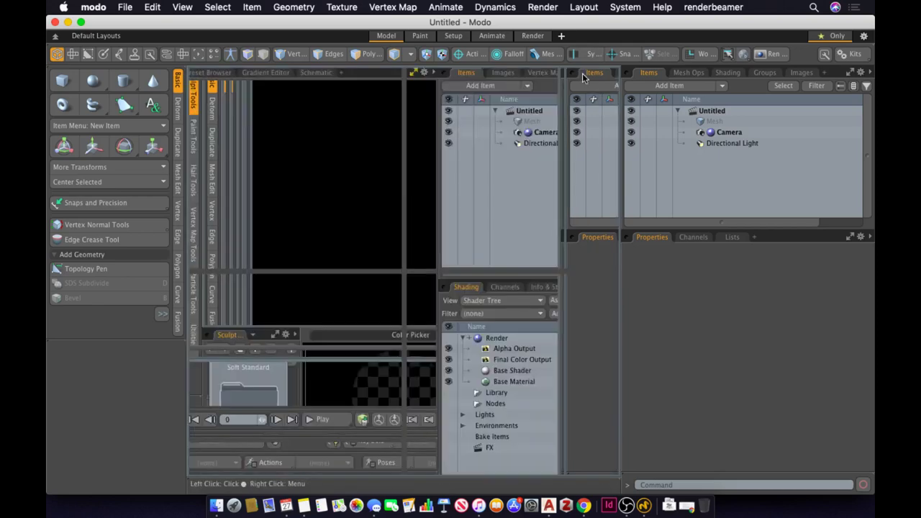
{"action": "left_click", "coordinate": [584, 74]}
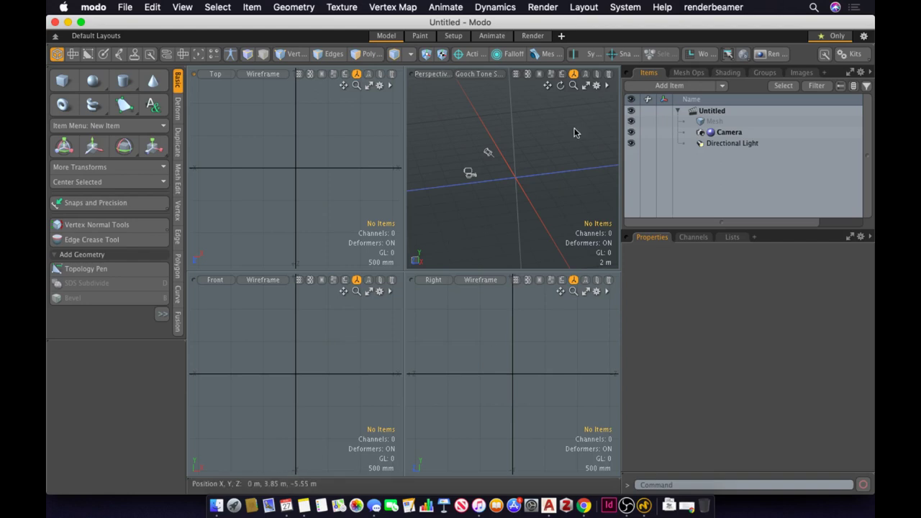
{"action": "left_click", "coordinate": [586, 85]}
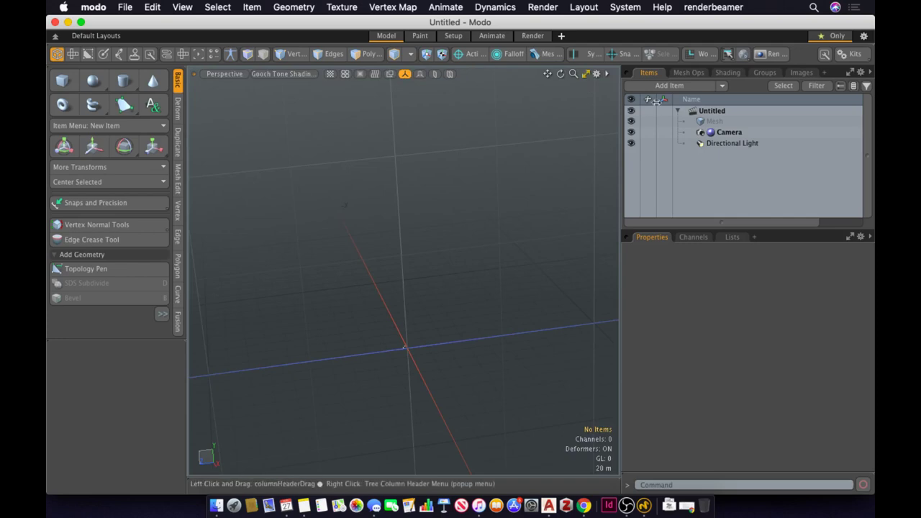
{"action": "left_click", "coordinate": [586, 74]}
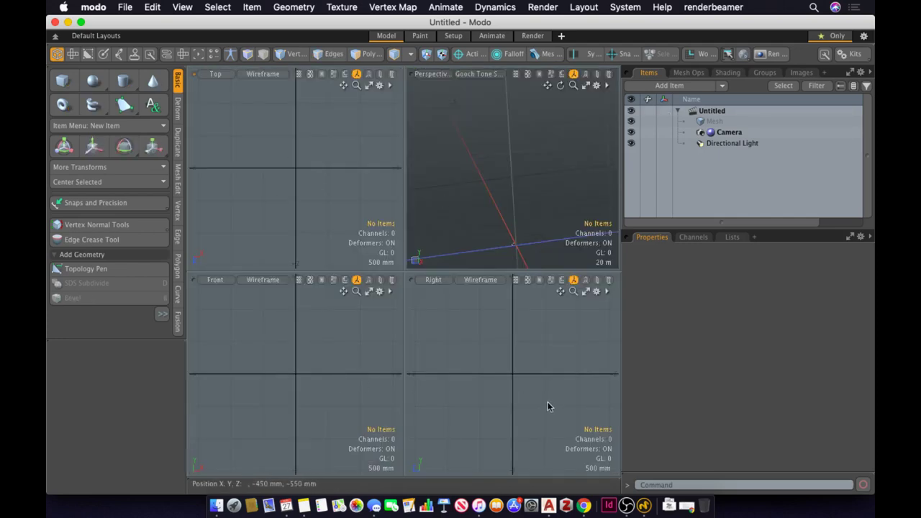
{"action": "left_click", "coordinate": [585, 85]}
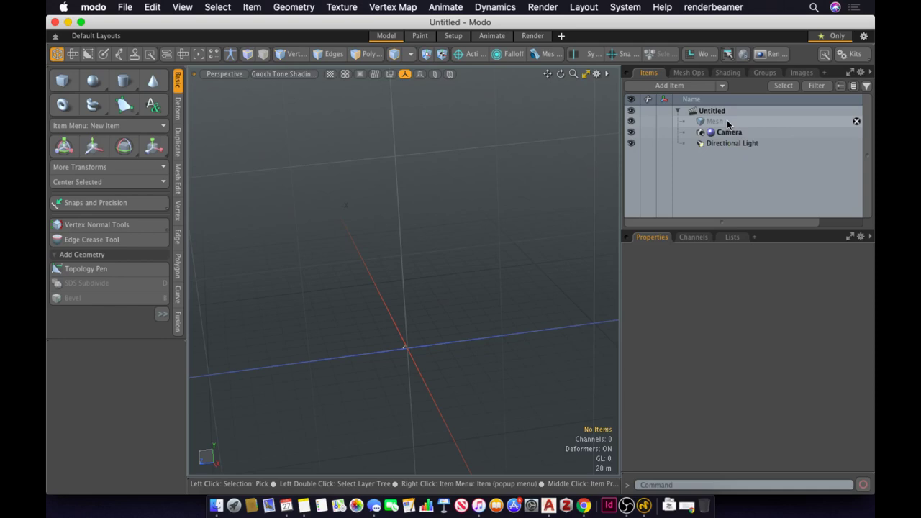
Add a second mesh item to the scene and undo the addition, repeating it once to practise
{"action": "left_click", "coordinate": [727, 122]}
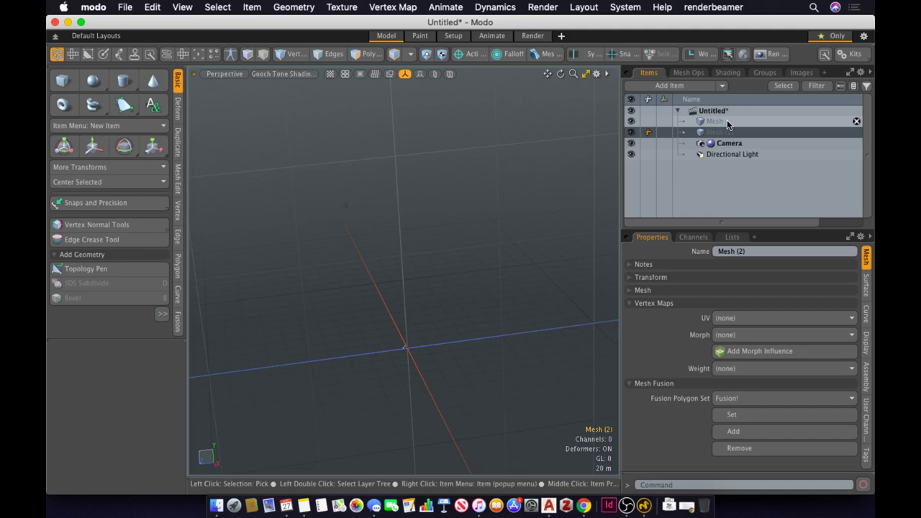
{"action": "key", "text": "super+z"}
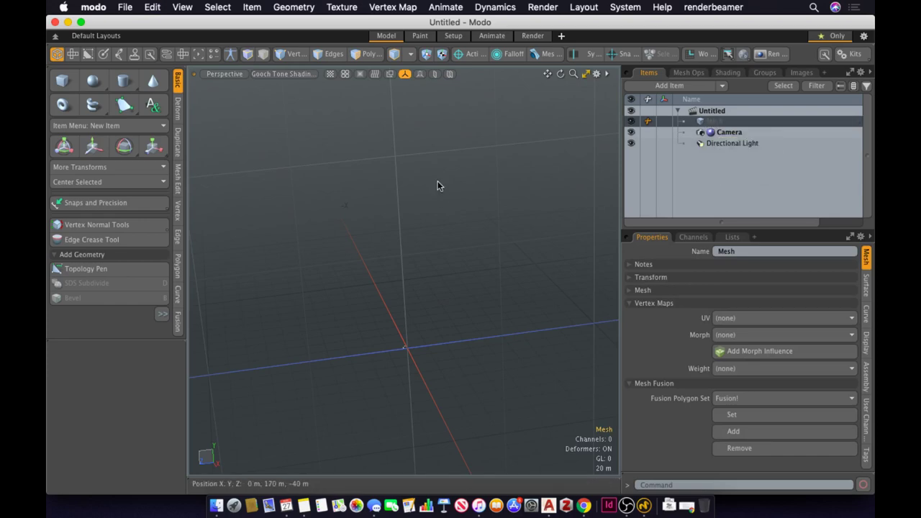
{"action": "left_click", "coordinate": [464, 260]}
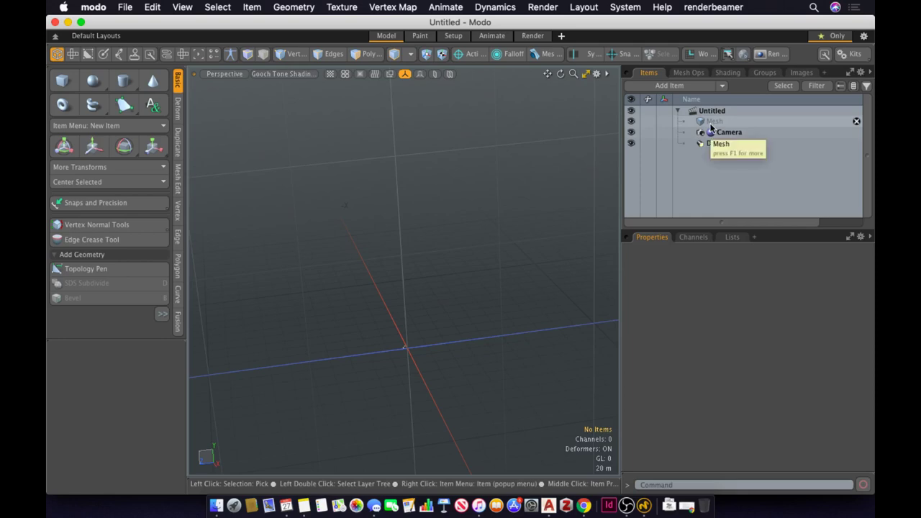
{"action": "key", "text": "n"}
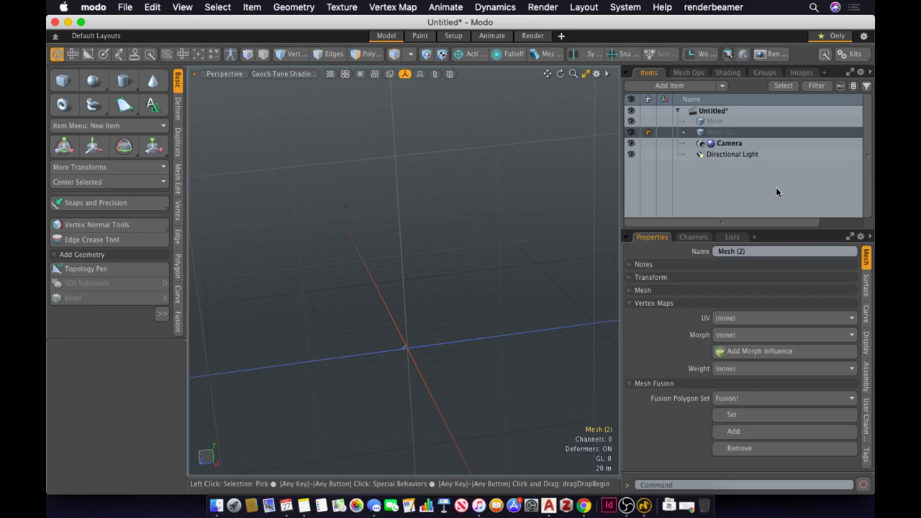
{"action": "key", "text": "super+z"}
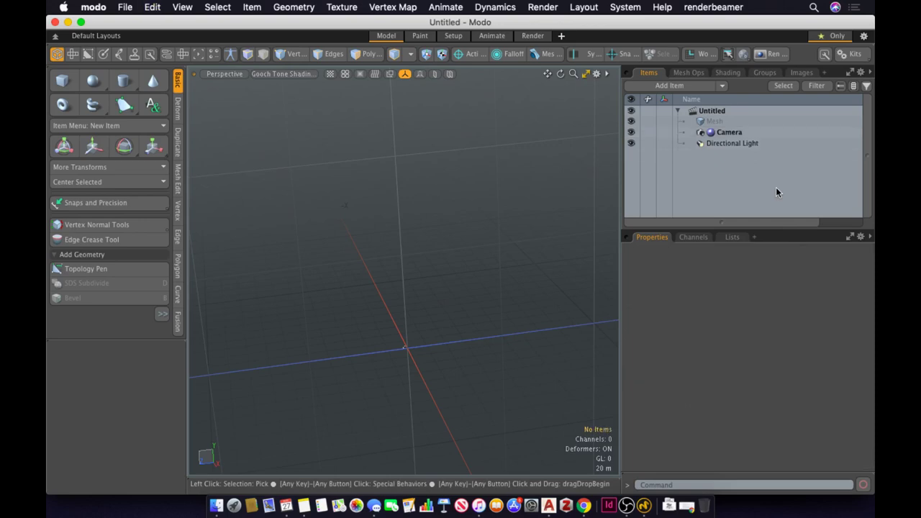
Examine the zoomed-out scene with the camera and the directional light selected in turn, and clear the selection
{"action": "left_click_drag", "start_coordinate": [356, 312], "coordinate": [208, 329], "text": "ctrl+alt"}
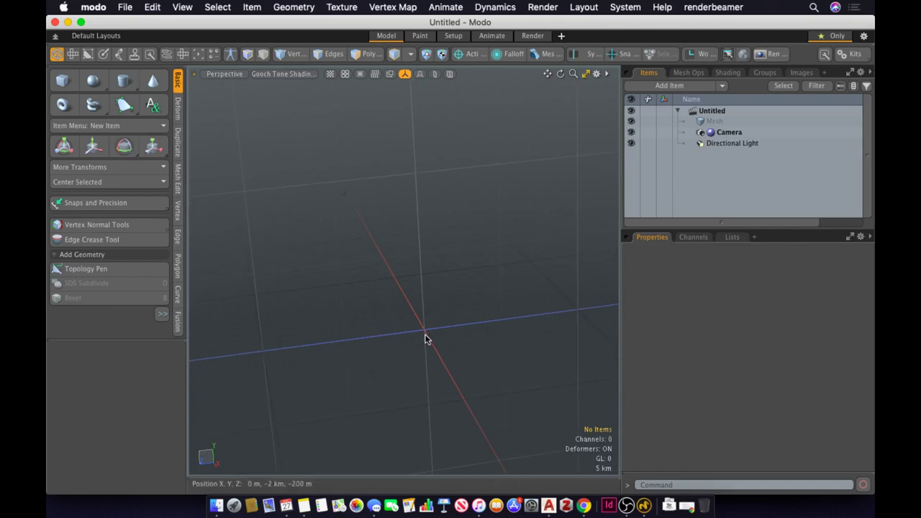
{"action": "left_click", "coordinate": [753, 134]}
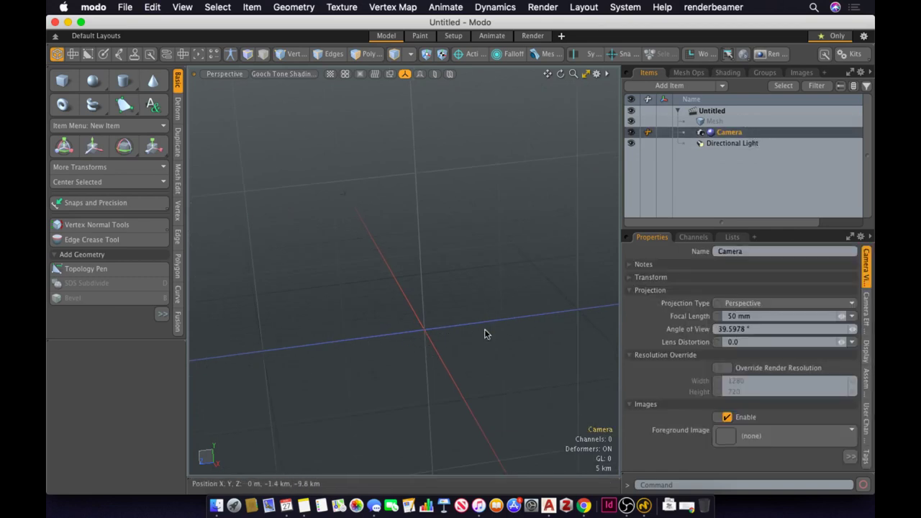
{"action": "left_click", "coordinate": [720, 145]}
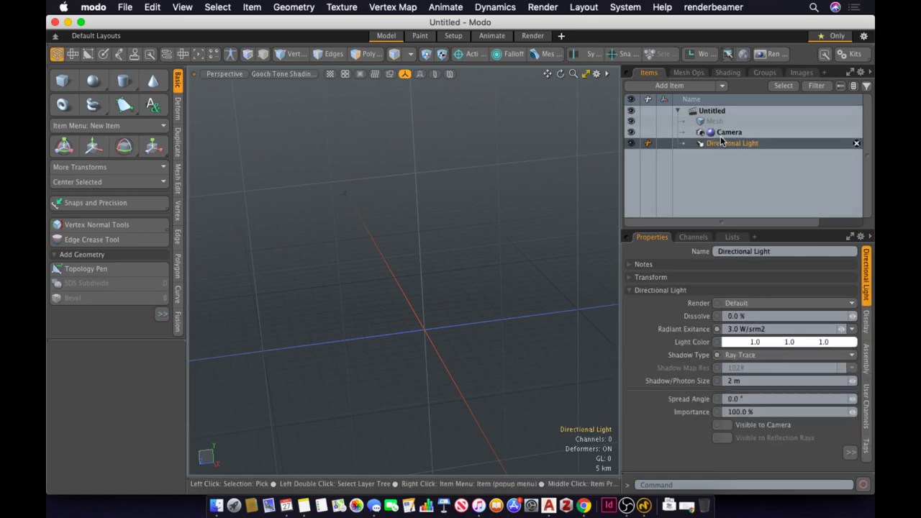
{"action": "left_click", "coordinate": [434, 312]}
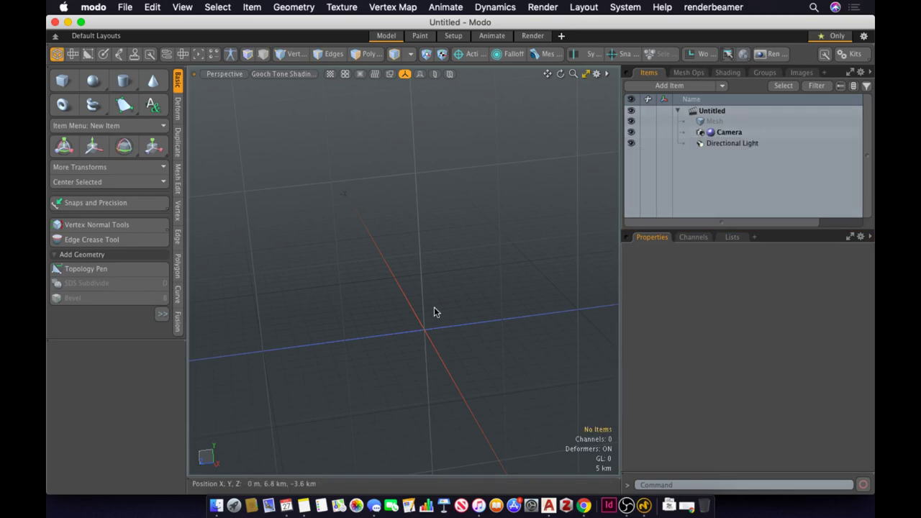
Bring all scene items into view, select the camera together with the directional light and look at them from another angle
{"action": "key", "text": "a"}
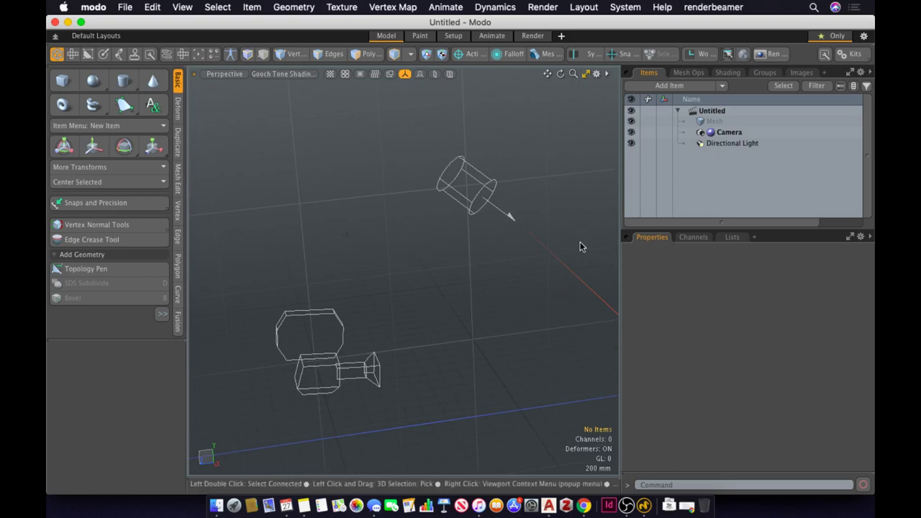
{"action": "left_click", "coordinate": [731, 133]}
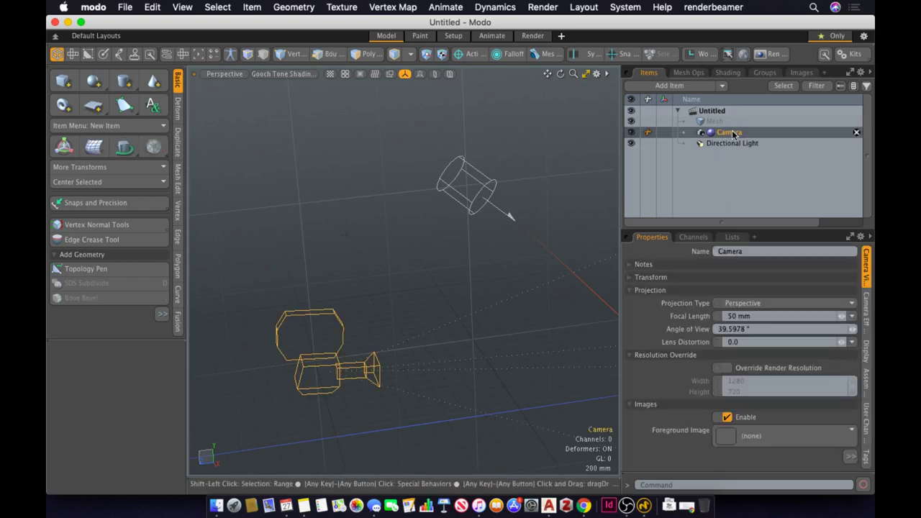
{"action": "left_click", "coordinate": [730, 144], "text": "shift"}
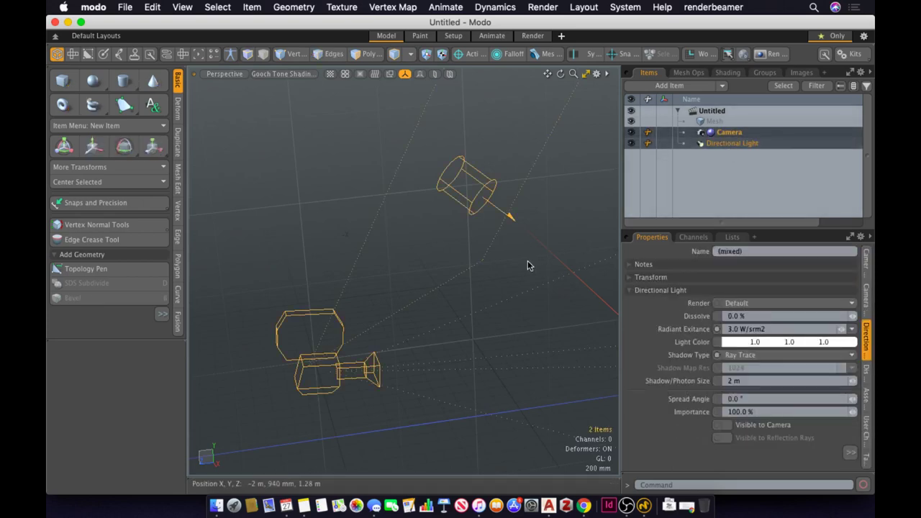
{"action": "left_click_drag", "start_coordinate": [545, 302], "coordinate": [247, 294], "text": "alt"}
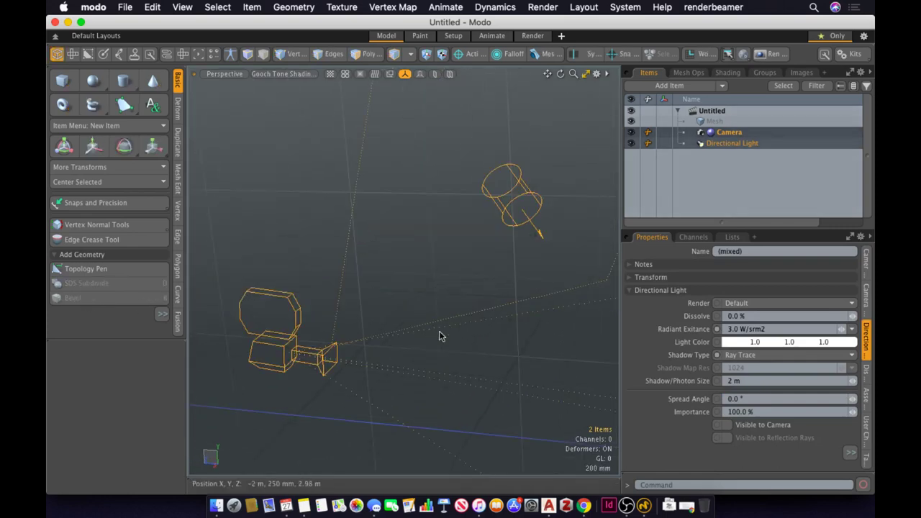
Practise zooming and rotating the perspective view away from the camera and light, and fit the items back into view
{"action": "left_click_drag", "start_coordinate": [590, 334], "coordinate": [482, 260], "text": "ctrl+alt"}
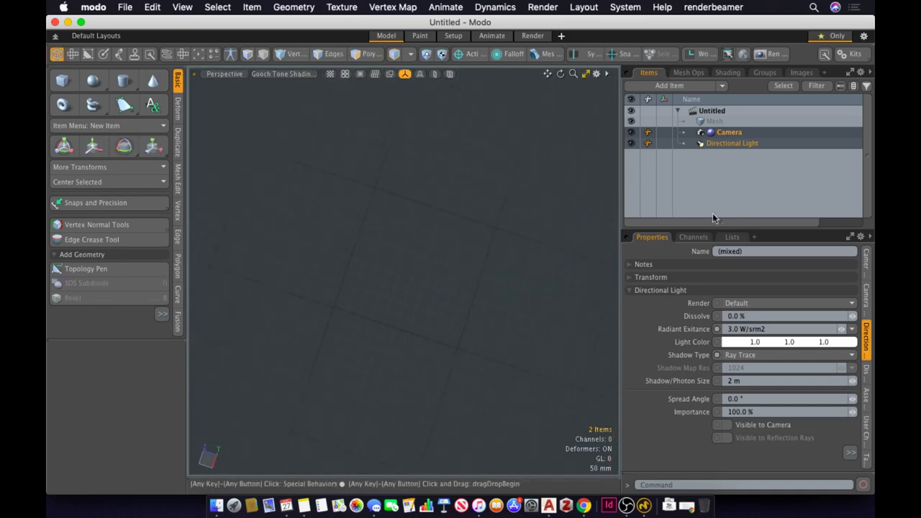
{"action": "left_click_drag", "start_coordinate": [597, 288], "coordinate": [605, 266], "text": "ctrl+alt"}
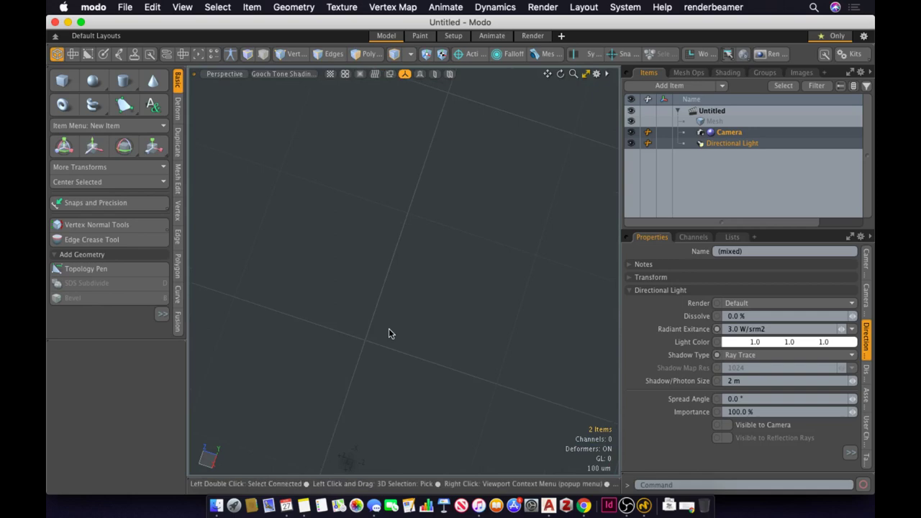
{"action": "key", "text": "a"}
{"action": "left_click_drag", "start_coordinate": [414, 337], "coordinate": [341, 253], "text": "alt"}
{"action": "scroll", "coordinate": [342, 253], "scroll_direction": "up", "scroll_amount": 3}
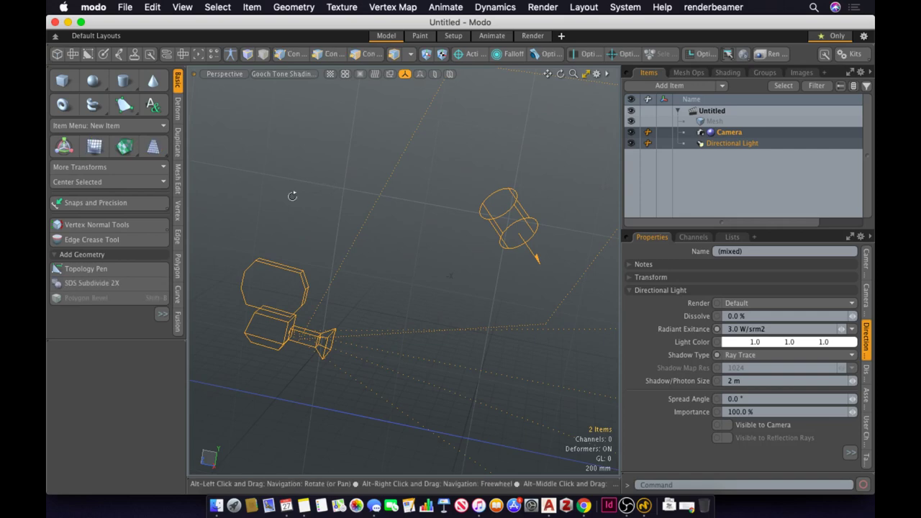
{"action": "left_click_drag", "start_coordinate": [293, 195], "coordinate": [94, 245], "text": "alt"}
{"action": "left_click_drag", "start_coordinate": [195, 195], "coordinate": [534, 332], "text": "alt"}
{"action": "key", "text": "a"}
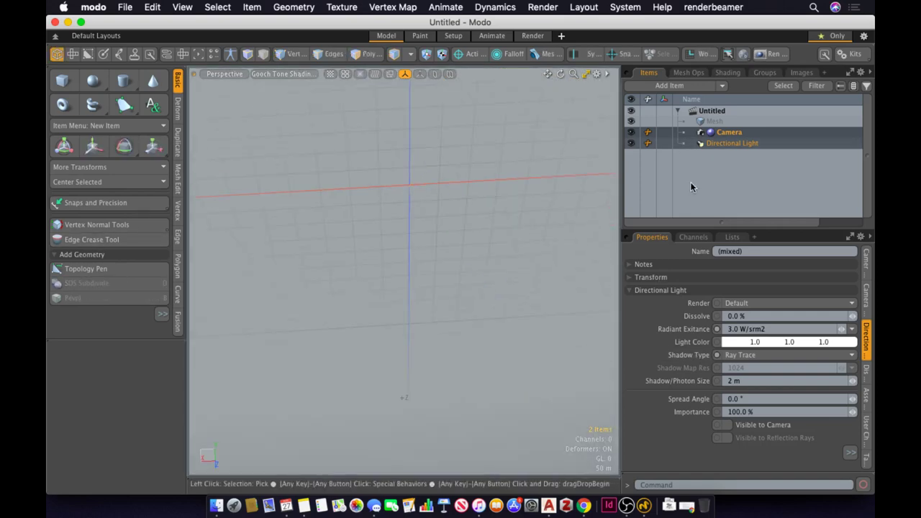
Practise orbiting and panning the perspective view around the scene origin, the camera and the directional light
{"action": "left_click_drag", "start_coordinate": [530, 179], "coordinate": [456, 267], "text": "alt"}
{"action": "left_click_drag", "start_coordinate": [373, 221], "coordinate": [368, 305], "text": "alt"}
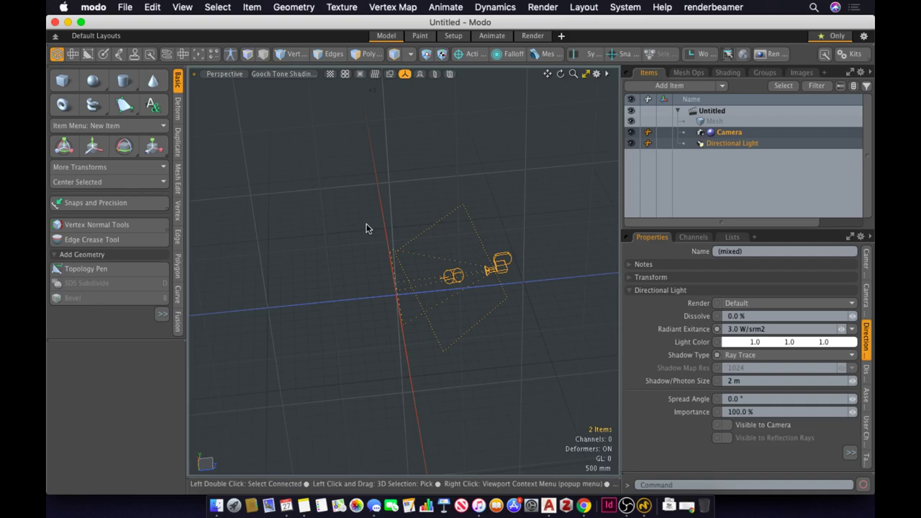
{"action": "key", "text": "alt"}
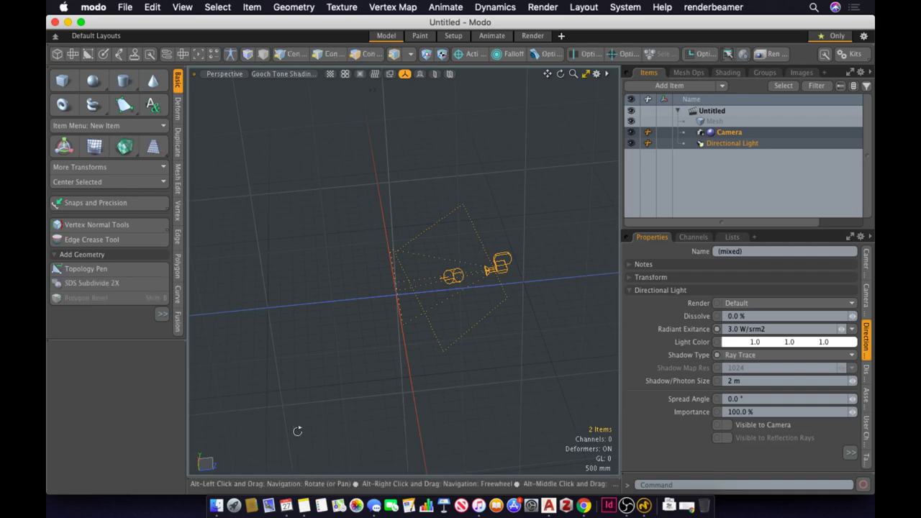
{"action": "mouse_move", "coordinate": [297, 430]}
{"action": "left_mouse_down", "text": "alt"}
{"action": "mouse_move", "coordinate": [266, 409]}
{"action": "mouse_move", "coordinate": [290, 395]}
{"action": "mouse_move", "coordinate": [281, 433]}
{"action": "left_mouse_up", "text": "alt"}
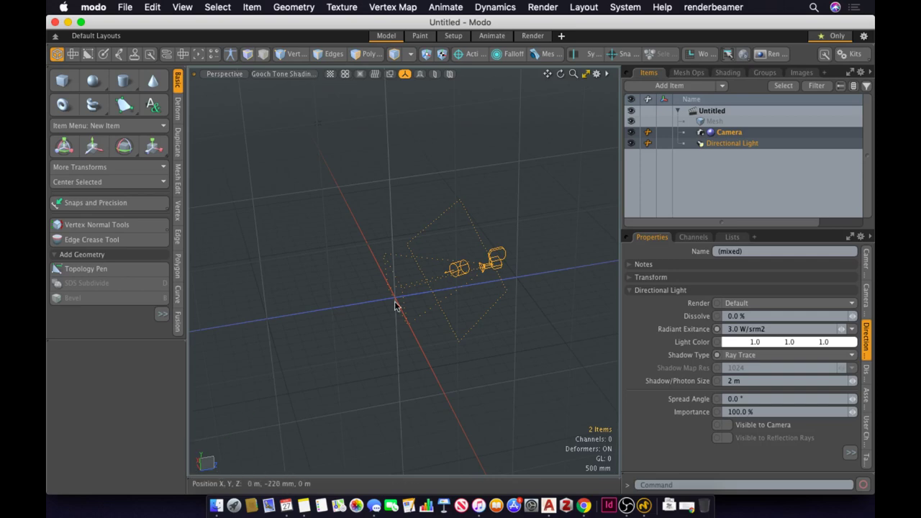
{"action": "left_click_drag", "start_coordinate": [201, 364], "coordinate": [240, 458], "text": "alt"}
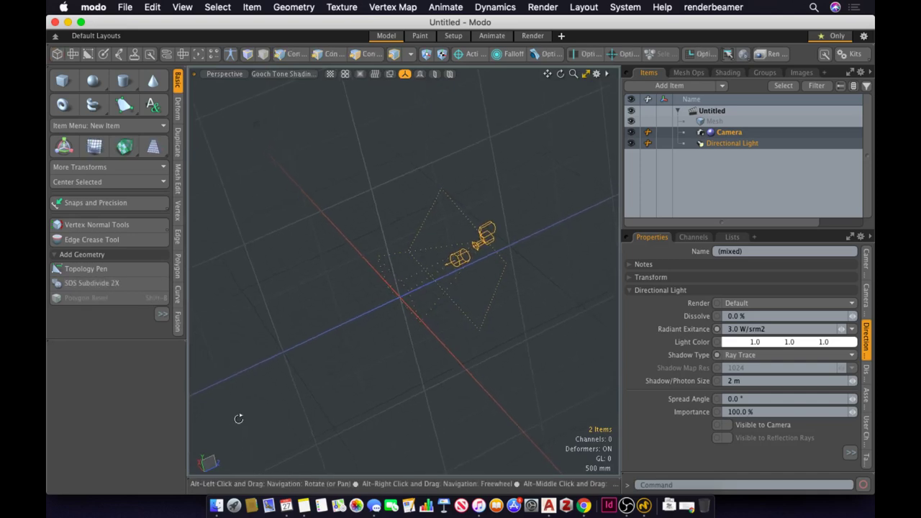
{"action": "left_click_drag", "start_coordinate": [238, 419], "coordinate": [451, 237], "text": "alt+shift"}
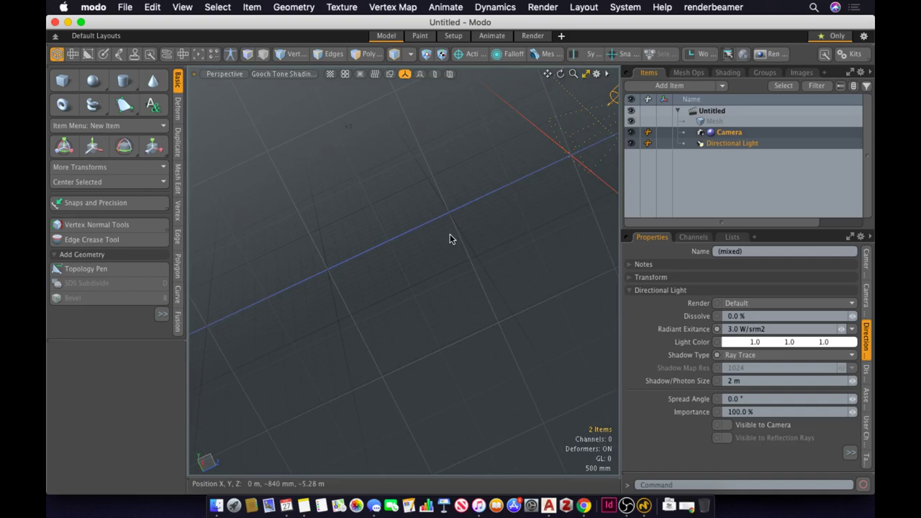
{"action": "left_click_drag", "start_coordinate": [477, 214], "coordinate": [372, 223], "text": "alt+shift"}
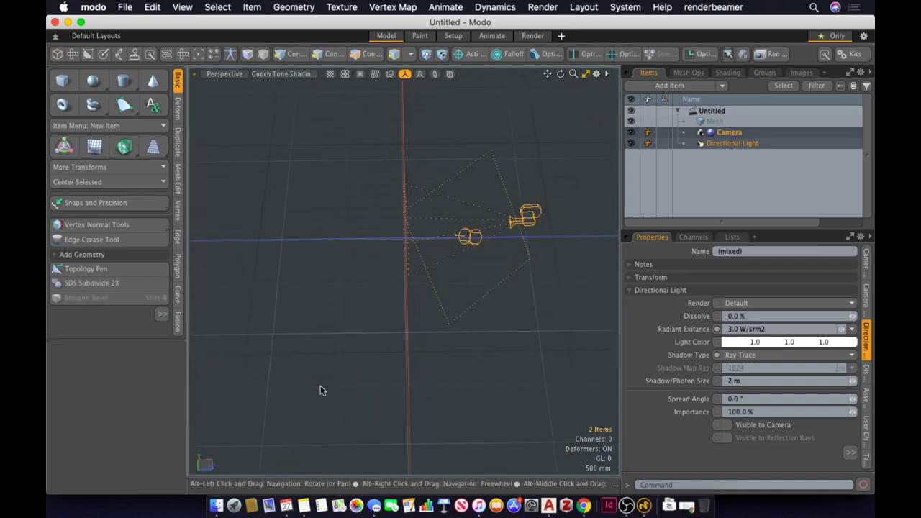
{"action": "left_click_drag", "start_coordinate": [243, 416], "coordinate": [293, 415], "text": "alt"}
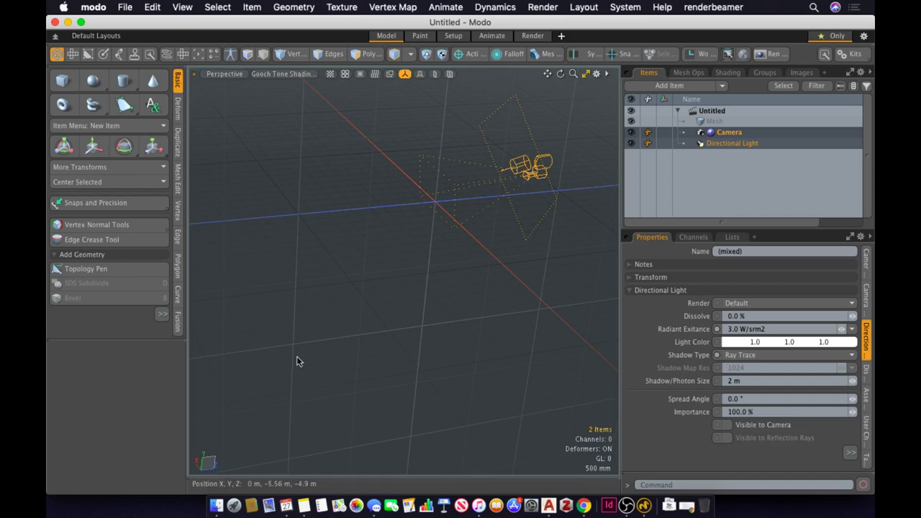
{"action": "left_click_drag", "start_coordinate": [414, 373], "coordinate": [386, 233], "text": "alt"}
Clear the selection, pick the directional light and the camera in turn directly in the 3D viewport, and deselect again
{"action": "key", "text": "1"}
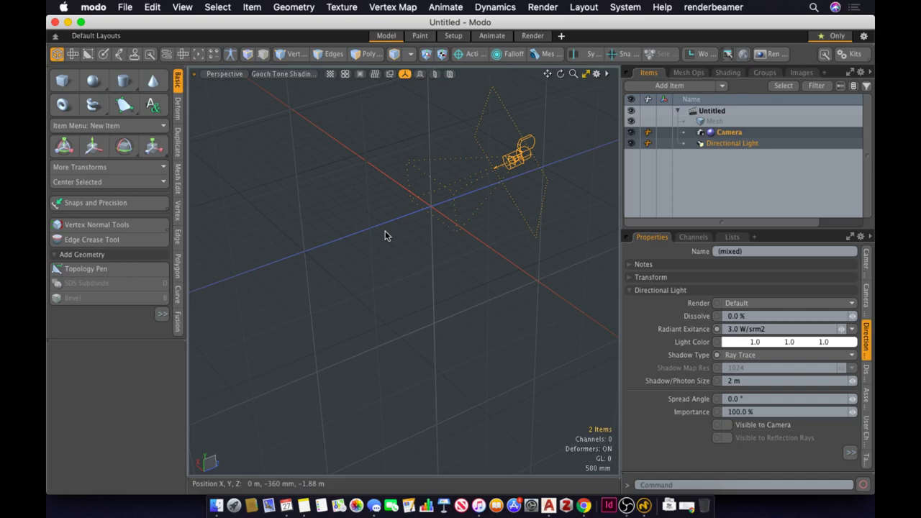
{"action": "left_click_drag", "start_coordinate": [440, 236], "coordinate": [494, 293], "text": "alt"}
{"action": "left_click", "coordinate": [493, 292]}
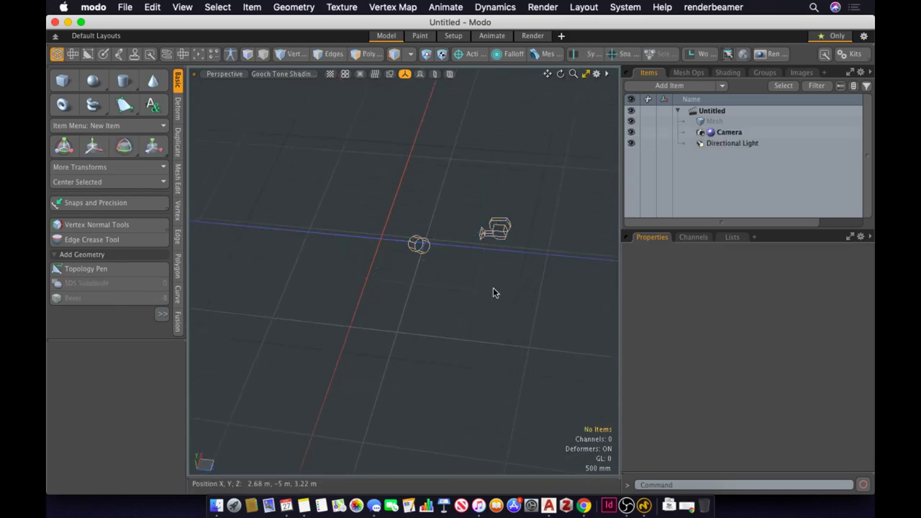
{"action": "left_click", "coordinate": [418, 245]}
{"action": "left_click", "coordinate": [483, 231]}
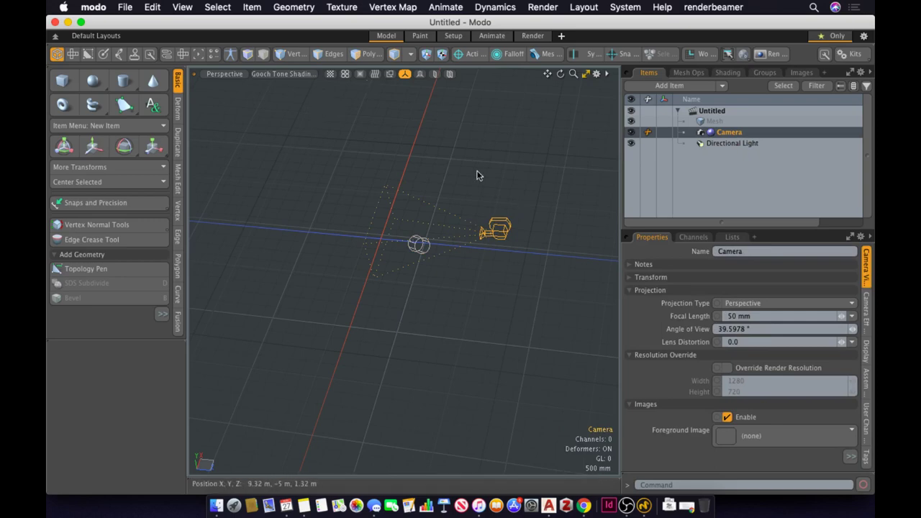
{"action": "left_click", "coordinate": [455, 285]}
Activate the Cube tool for the mesh item and enlarge the tool properties area to reveal more of its settings
{"action": "left_click", "coordinate": [706, 122]}
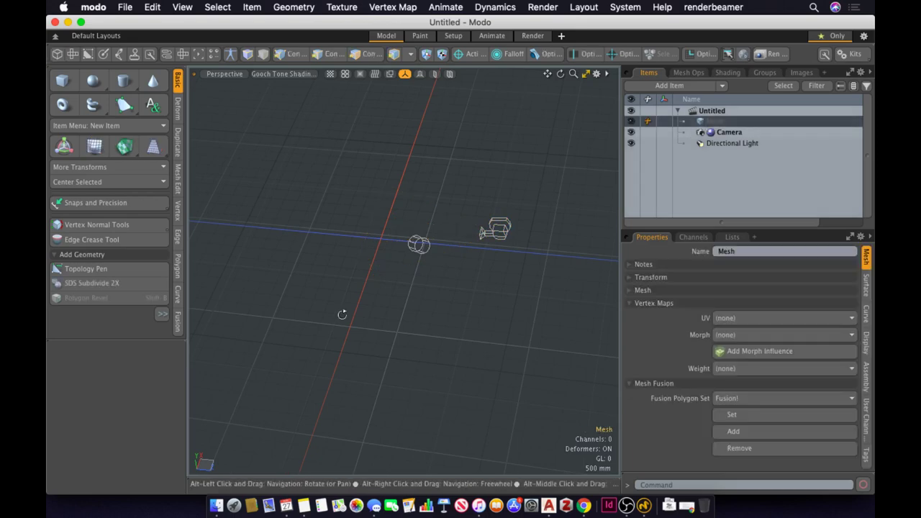
{"action": "left_click_drag", "start_coordinate": [342, 314], "coordinate": [509, 274], "text": "alt"}
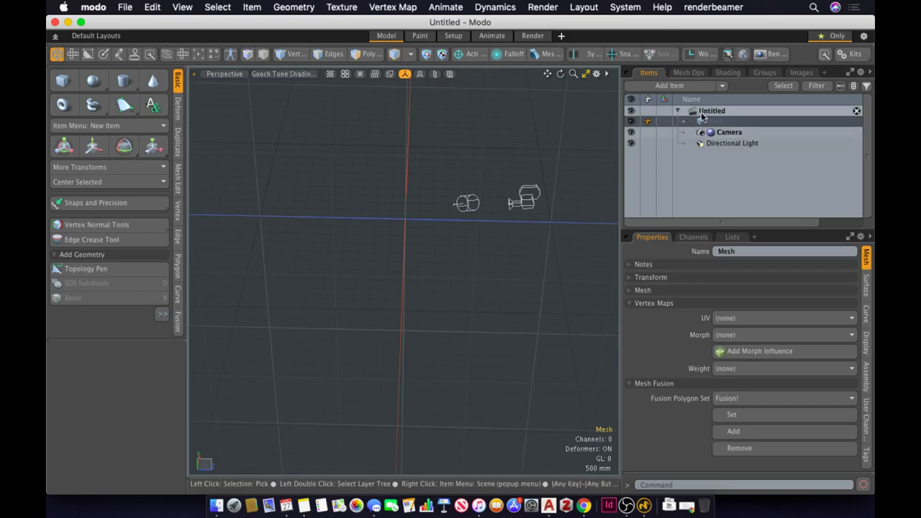
{"action": "left_click", "coordinate": [62, 81]}
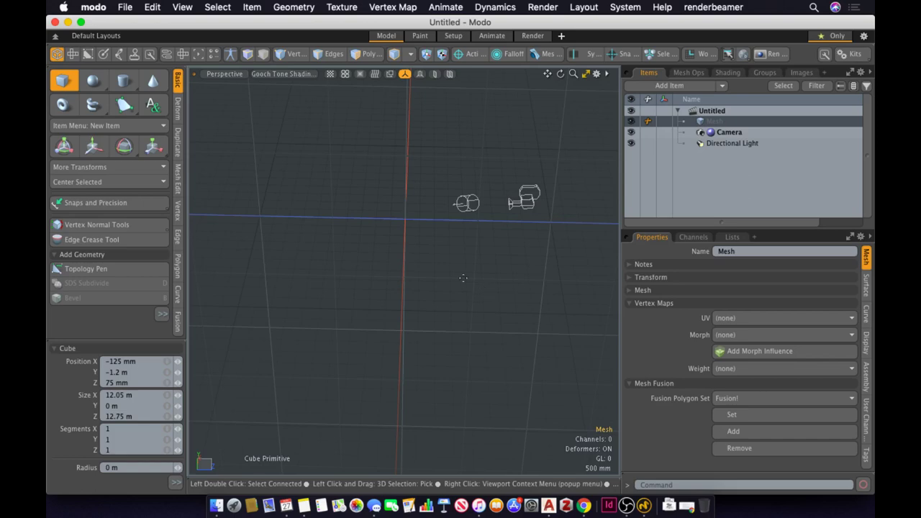
{"action": "left_click_drag", "start_coordinate": [464, 278], "coordinate": [449, 295], "text": "alt"}
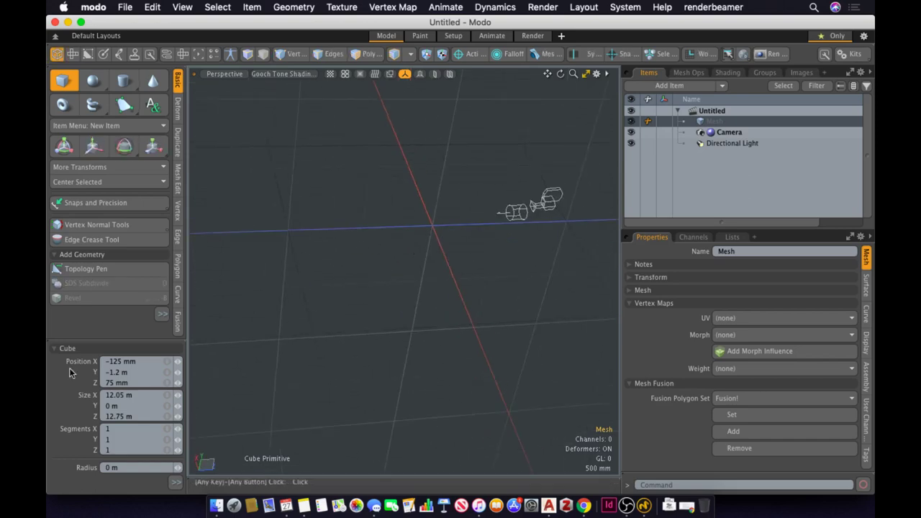
{"action": "left_click_drag", "start_coordinate": [98, 340], "coordinate": [111, 176]}
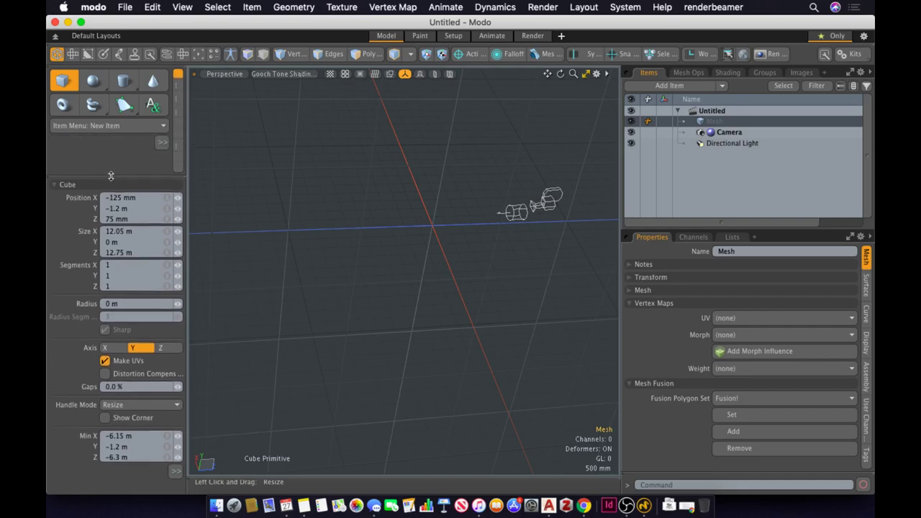
{"action": "middle_click_drag", "start_coordinate": [404, 249], "coordinate": [353, 211]}
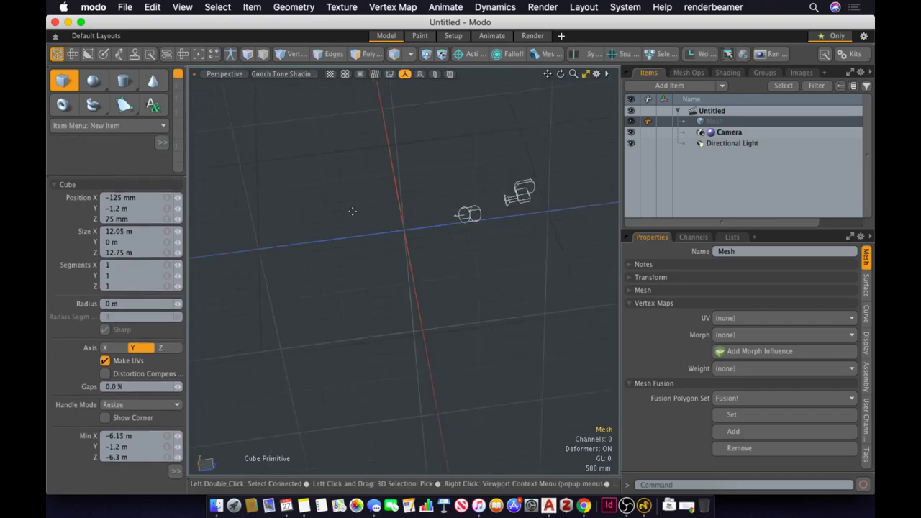
Drop the Cube tool and the mesh selection, restart the tool without a selected item and reselect the mesh item
{"action": "left_click", "coordinate": [347, 154]}
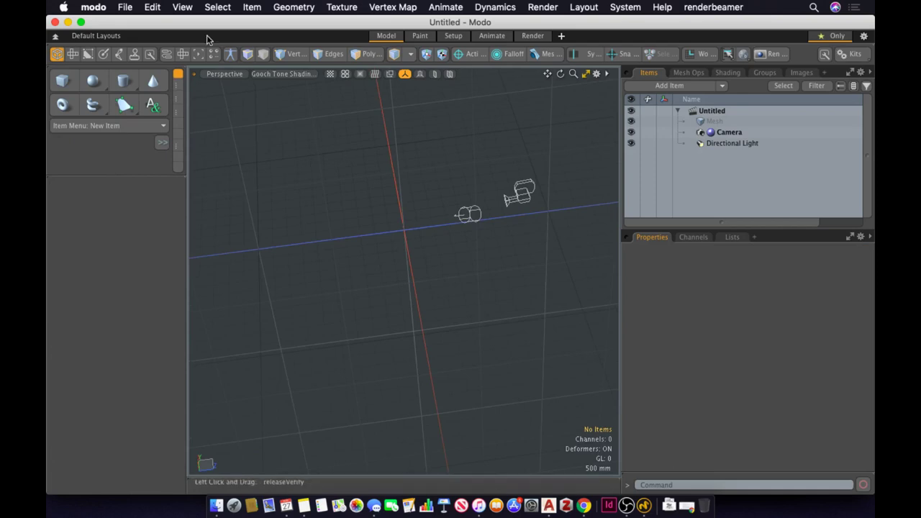
{"action": "left_click", "coordinate": [65, 82]}
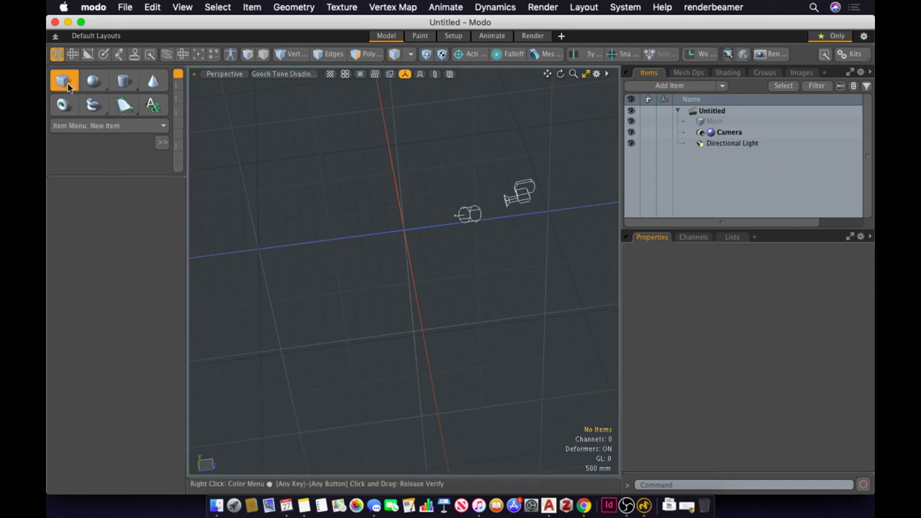
{"action": "left_click", "coordinate": [745, 121]}
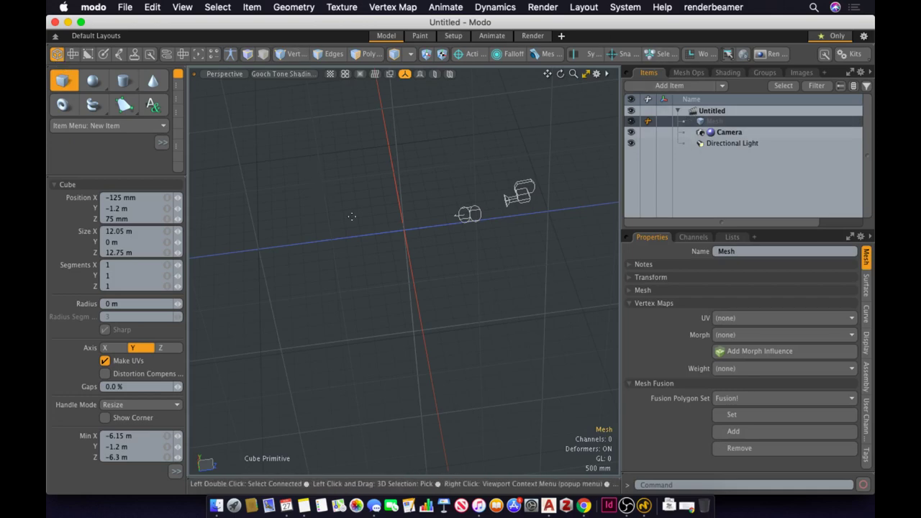
Draw the flat base of a cube in the perspective view, about 5.66 m in X by 5.52 m in Z
{"action": "left_click_drag", "start_coordinate": [352, 240], "coordinate": [386, 292], "text": "alt"}
{"action": "left_click_drag", "start_coordinate": [382, 272], "coordinate": [364, 238], "text": "alt"}
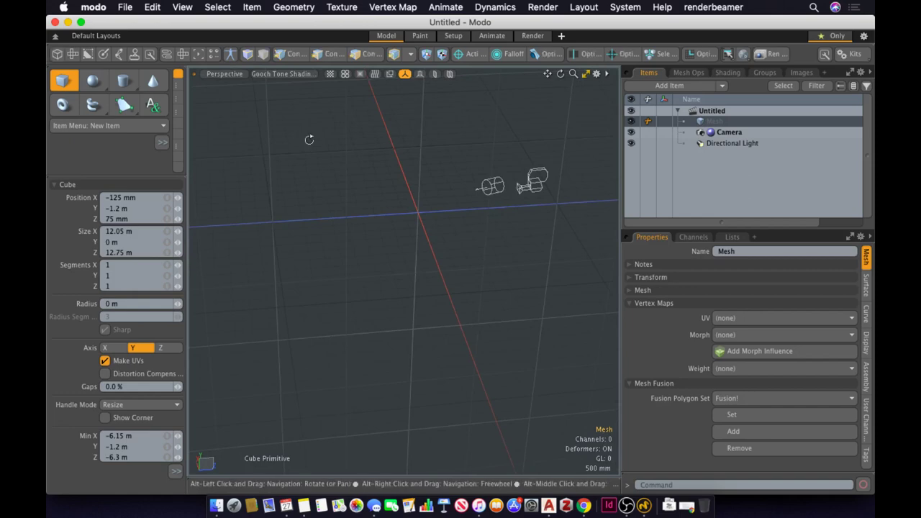
{"action": "left_click_drag", "start_coordinate": [309, 140], "coordinate": [330, 207], "text": "alt"}
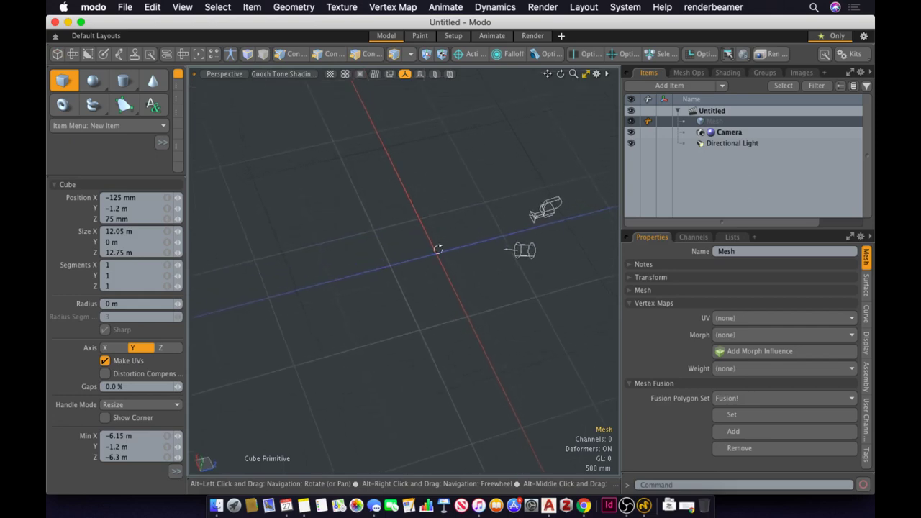
{"action": "left_click_drag", "start_coordinate": [454, 265], "coordinate": [434, 281], "text": "alt"}
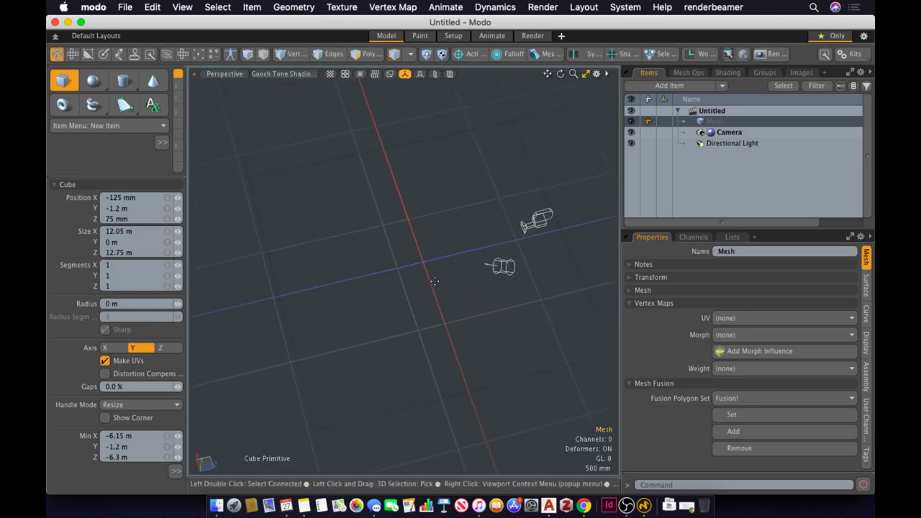
{"action": "left_click_drag", "start_coordinate": [305, 229], "coordinate": [462, 206]}
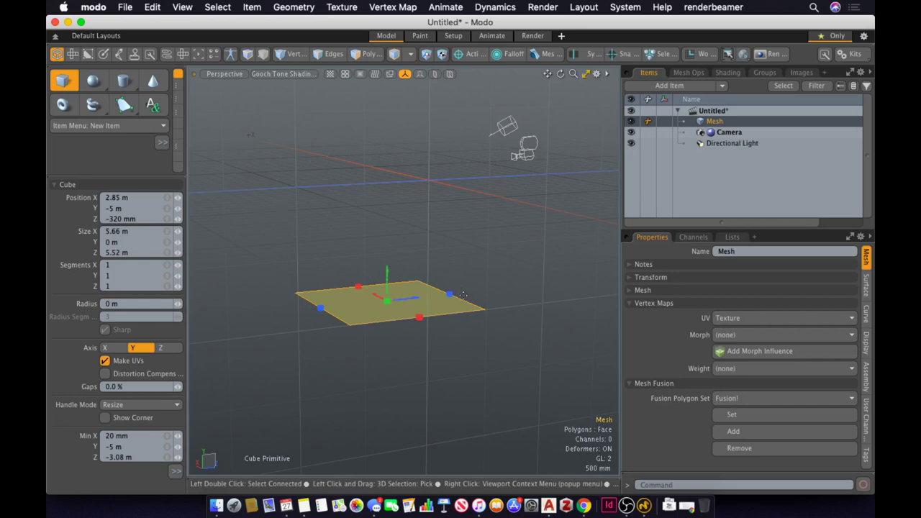
Pull the base up into a box about 5.34 m high and resize it to about 6.06 m in X and 5.66 m in Z
{"action": "scroll", "coordinate": [463, 296], "scroll_direction": "down", "scroll_amount": 5}
{"action": "scroll", "coordinate": [497, 294], "scroll_direction": "up", "scroll_amount": 3}
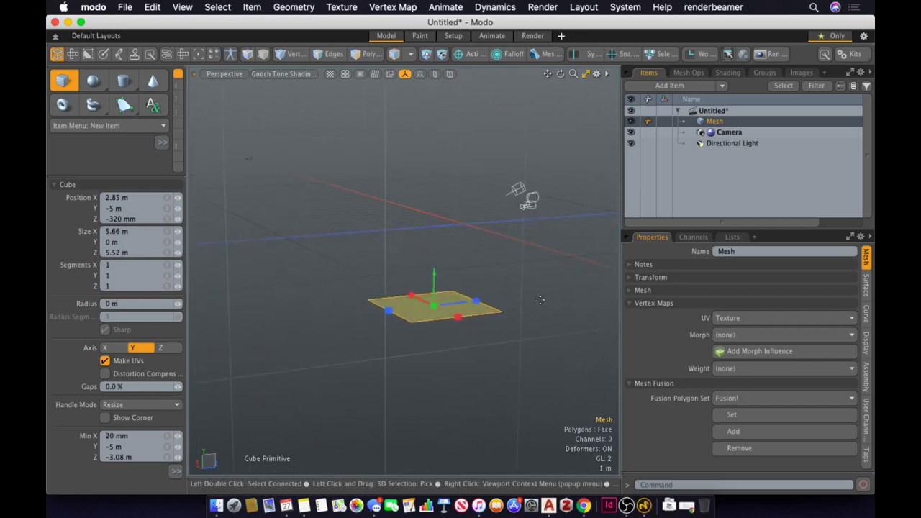
{"action": "scroll", "coordinate": [541, 301], "scroll_direction": "up", "scroll_amount": 3}
{"action": "middle_click_drag", "start_coordinate": [449, 339], "coordinate": [388, 317]}
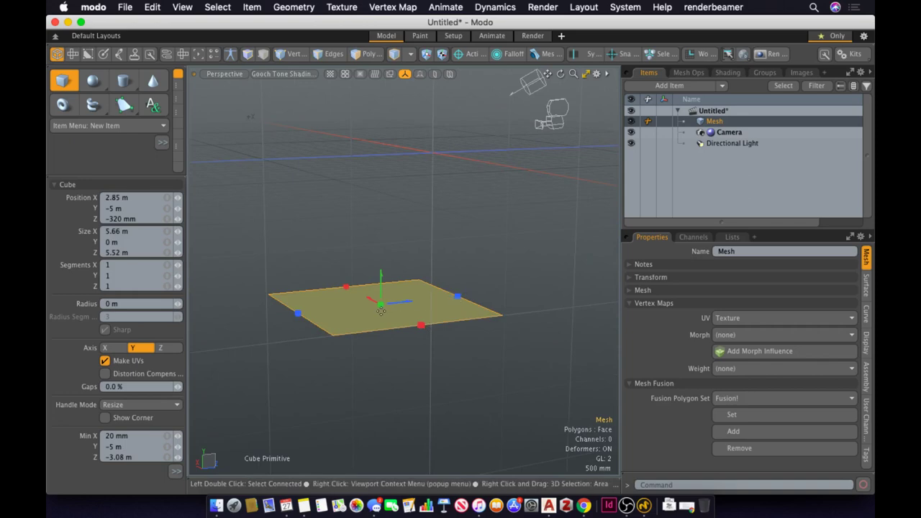
{"action": "left_click_drag", "start_coordinate": [381, 303], "coordinate": [381, 133]}
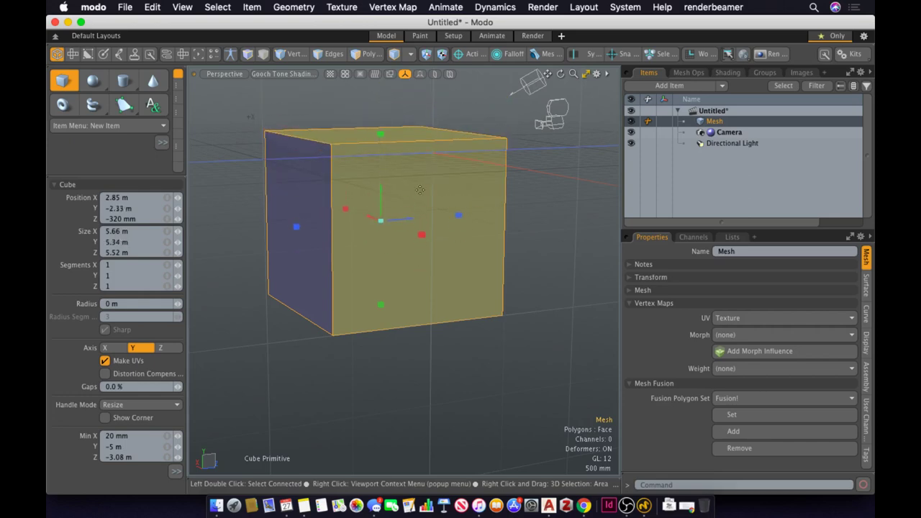
{"action": "mouse_move", "coordinate": [455, 221]}
{"action": "left_mouse_down"}
{"action": "mouse_move", "coordinate": [469, 218]}
{"action": "mouse_move", "coordinate": [461, 220]}
{"action": "left_mouse_up"}
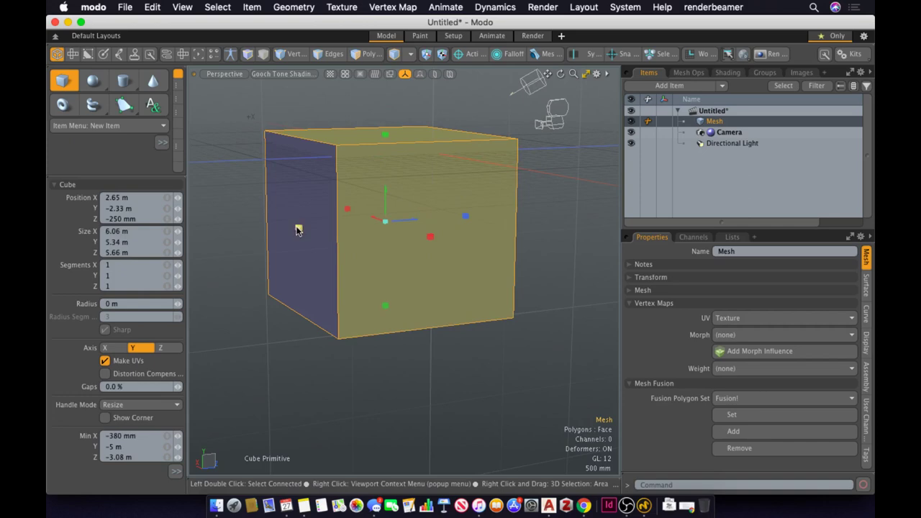
Lengthen the cube to about 6.14 m in Z, move it to about -3.12 m in Y and -1.12 m in Z, and drop the Cube tool
{"action": "left_click_drag", "start_coordinate": [298, 229], "coordinate": [281, 229]}
{"action": "left_click_drag", "start_coordinate": [379, 227], "coordinate": [359, 248]}
{"action": "left_click_drag", "start_coordinate": [306, 218], "coordinate": [387, 285], "text": "alt"}
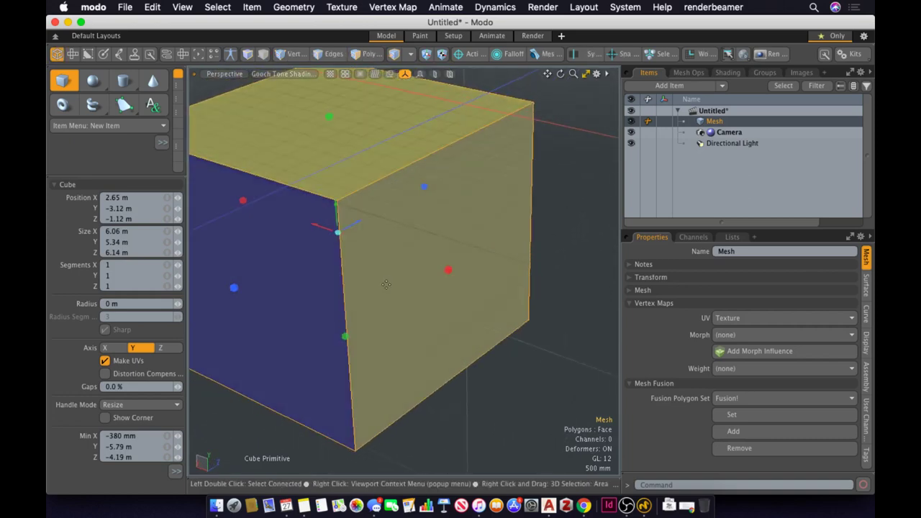
{"action": "key", "text": "q"}
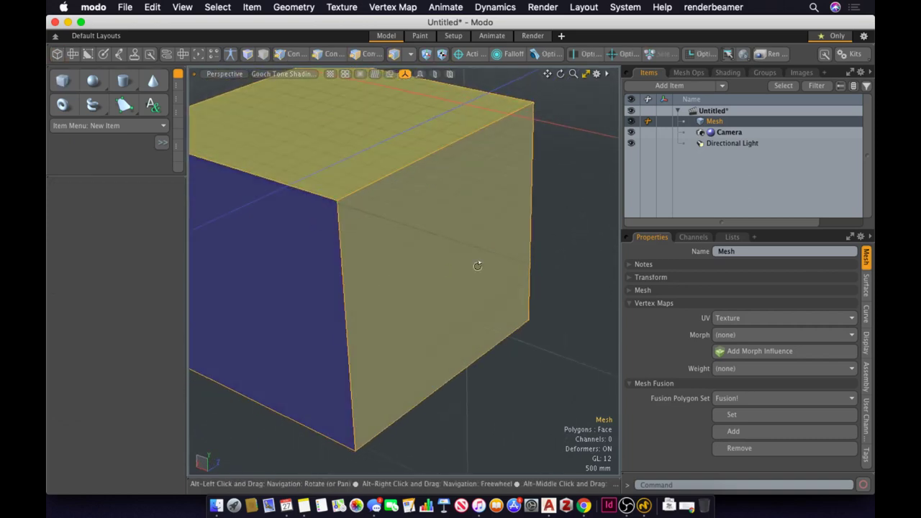
{"action": "left_click_drag", "start_coordinate": [477, 261], "coordinate": [349, 247], "text": "alt"}
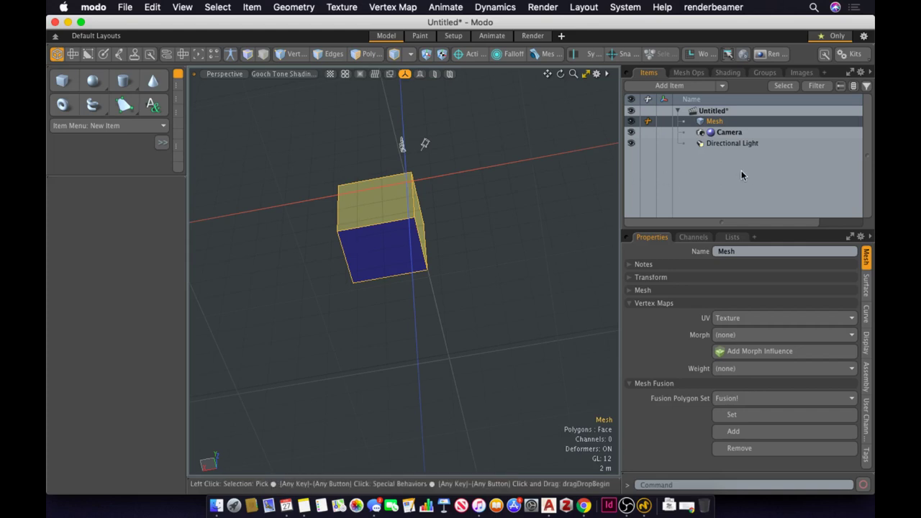
Add a new mesh item and alternate the selection between it and the cube's mesh item
{"action": "key", "text": "n"}
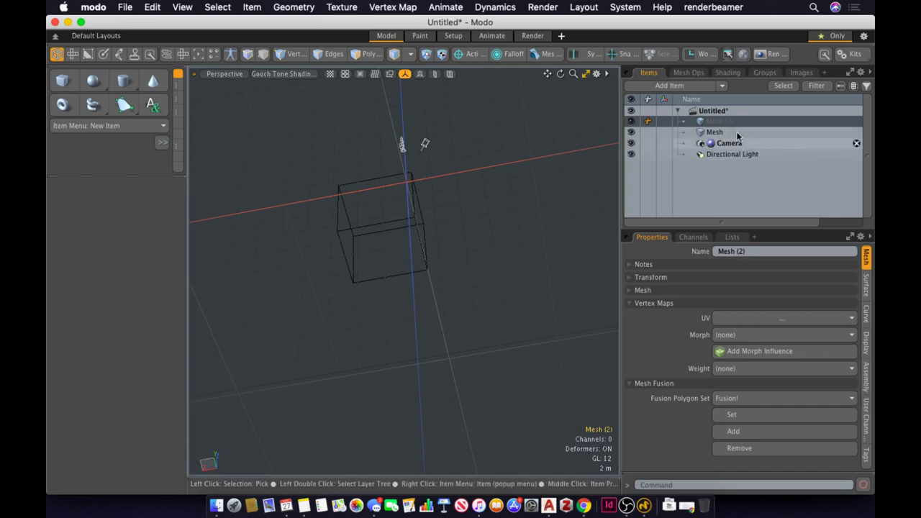
{"action": "left_click", "coordinate": [717, 133]}
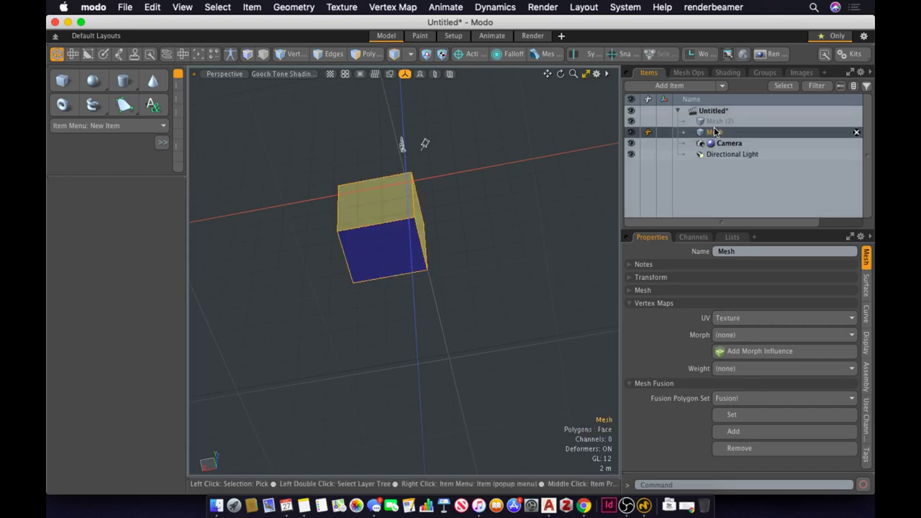
{"action": "left_click", "coordinate": [715, 124]}
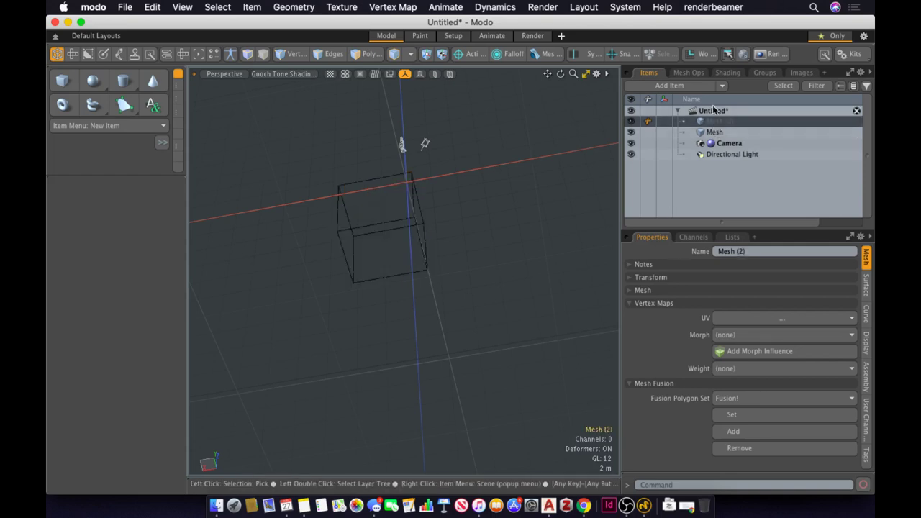
{"action": "left_click", "coordinate": [715, 133]}
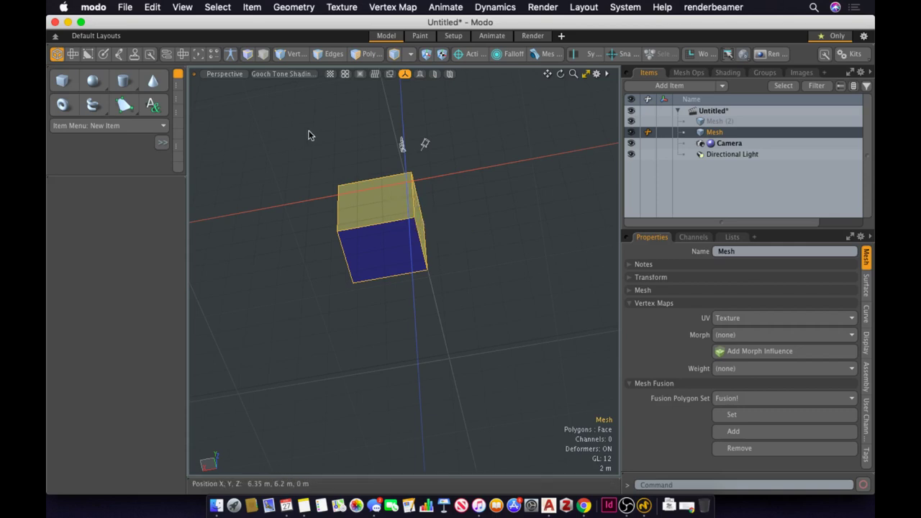
Show the viewport in Default shading, deselect the cube and return to Gooch Tone Shading
{"action": "left_click", "coordinate": [278, 75]}
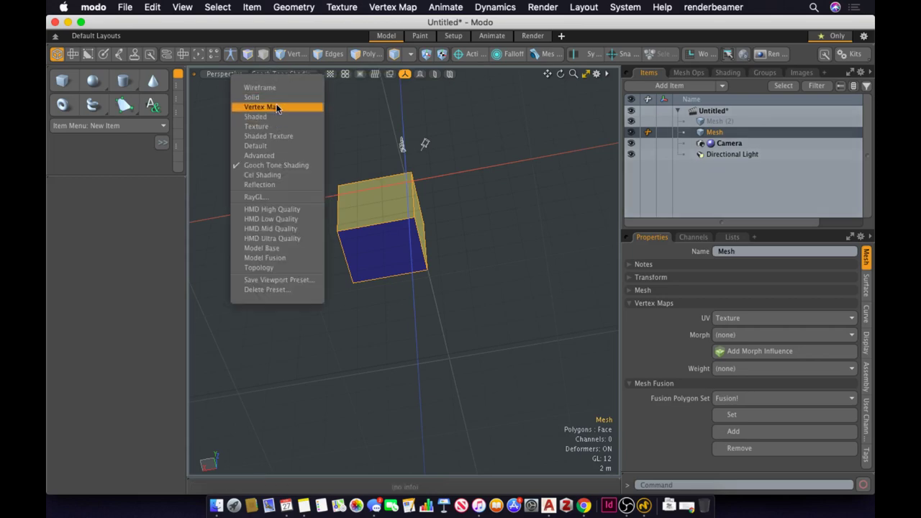
{"action": "left_click", "coordinate": [278, 145]}
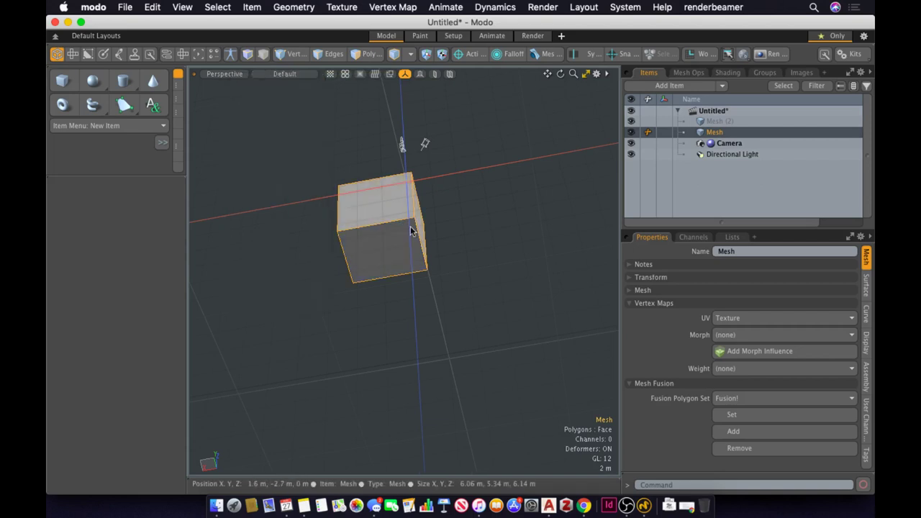
{"action": "left_click", "coordinate": [446, 254]}
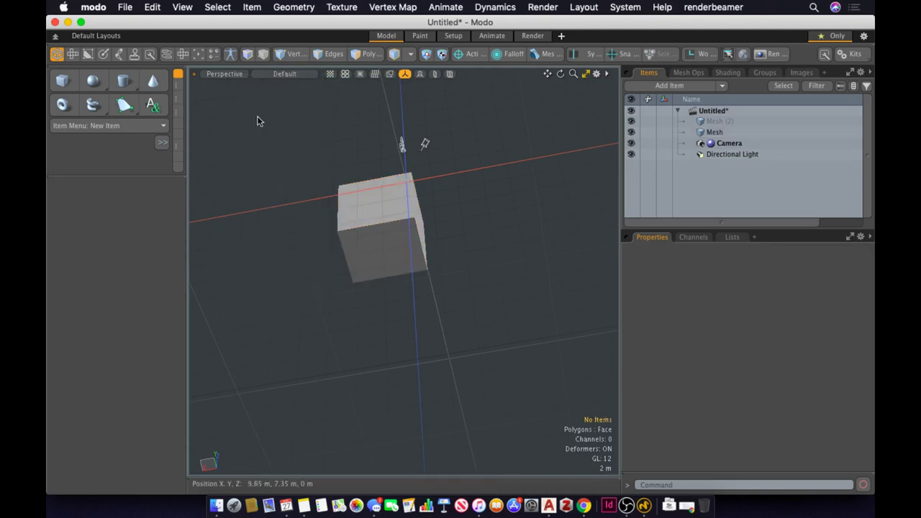
{"action": "left_click", "coordinate": [281, 75]}
{"action": "left_click", "coordinate": [281, 175]}
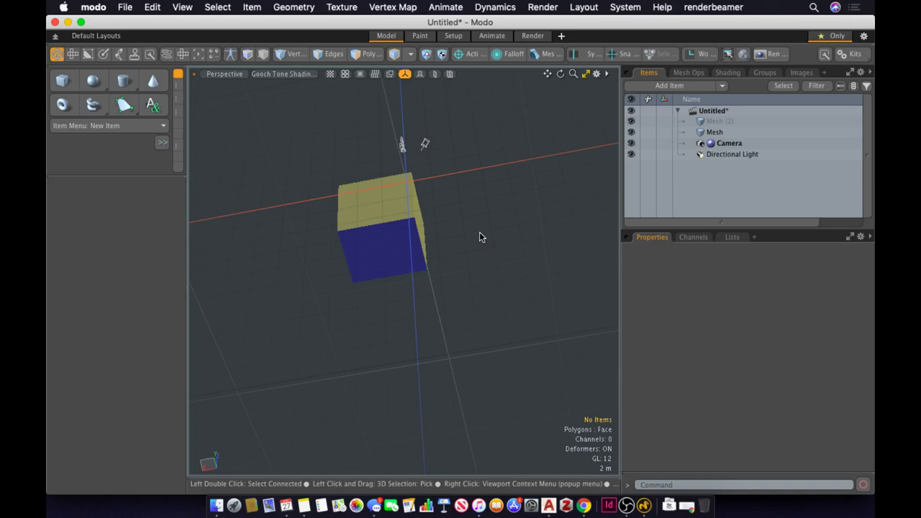
Try the Shaded and Wireframe viewport styles on the cube and switch back to Gooch Tone Shading
{"action": "left_click", "coordinate": [259, 74]}
{"action": "left_click", "coordinate": [278, 74]}
{"action": "left_click", "coordinate": [279, 75]}
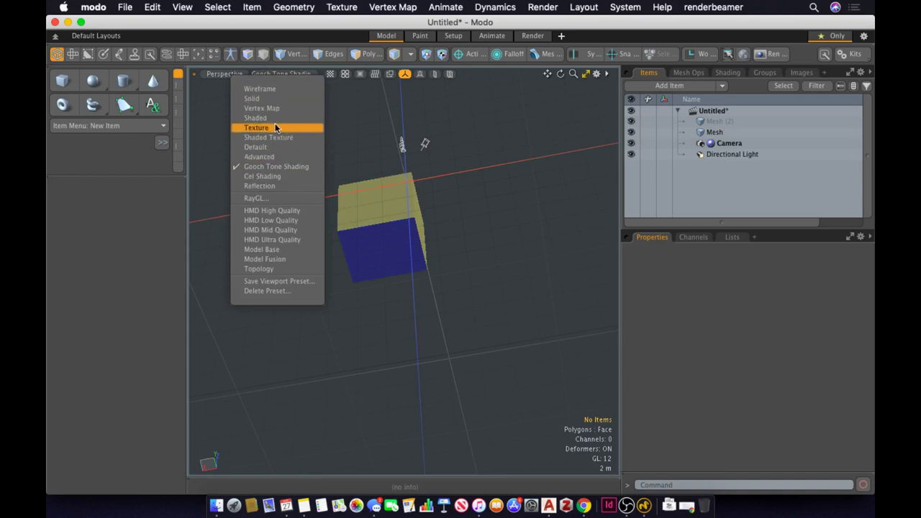
{"action": "key", "text": "Escape"}
{"action": "left_click", "coordinate": [290, 75]}
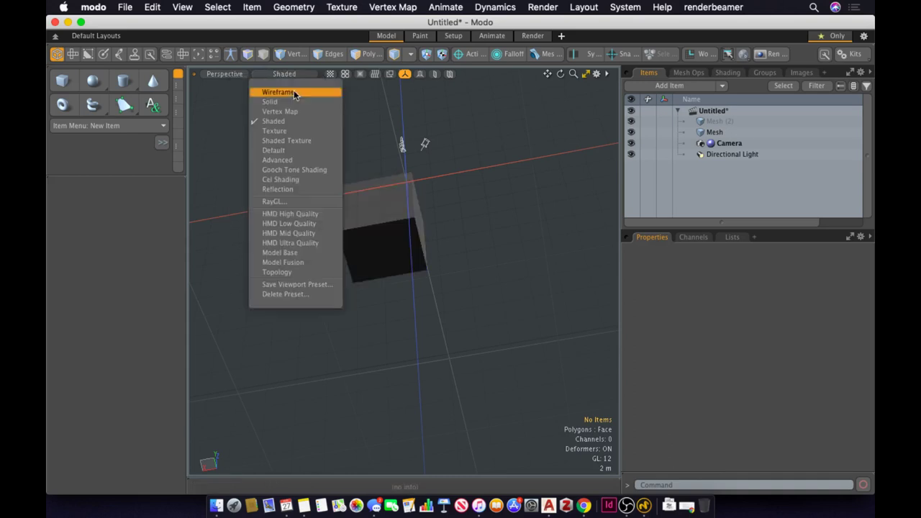
{"action": "left_click", "coordinate": [291, 92]}
{"action": "left_click", "coordinate": [292, 74]}
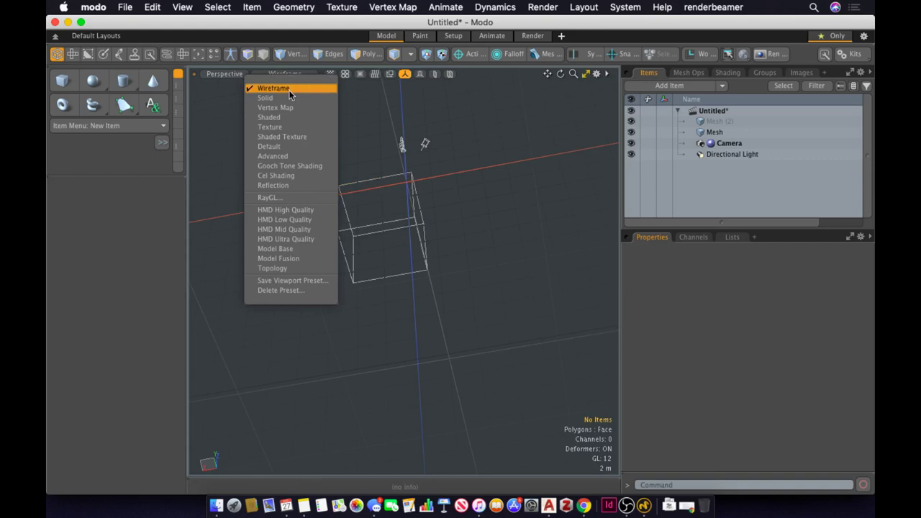
{"action": "left_click", "coordinate": [285, 167]}
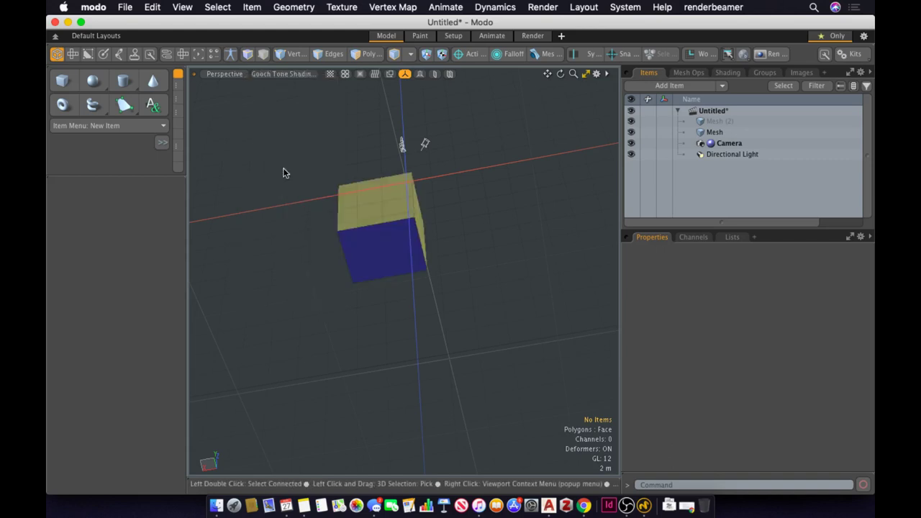
Select the empty Mesh (2) item, enlarge the toolbox area slightly and activate the Cube tool
{"action": "left_click_drag", "start_coordinate": [480, 197], "coordinate": [506, 242], "text": "alt"}
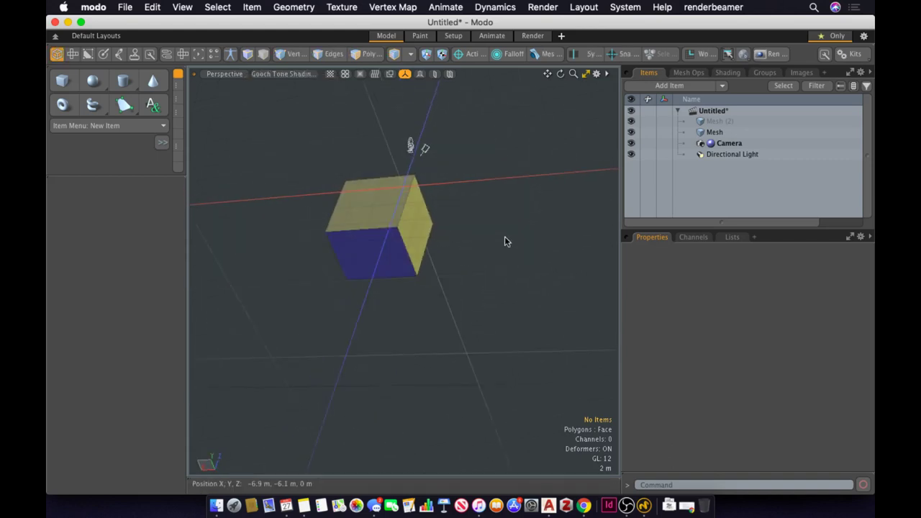
{"action": "left_click", "coordinate": [726, 122]}
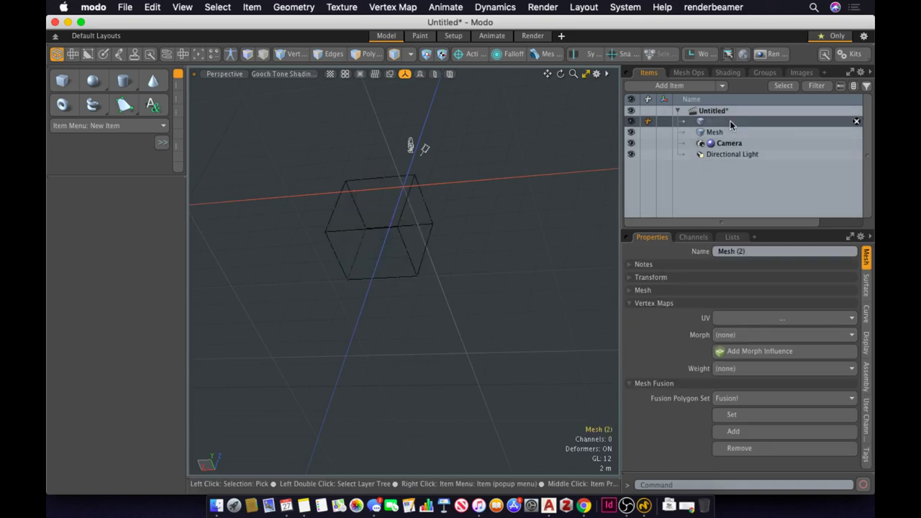
{"action": "left_click_drag", "start_coordinate": [416, 189], "coordinate": [287, 257], "text": "alt"}
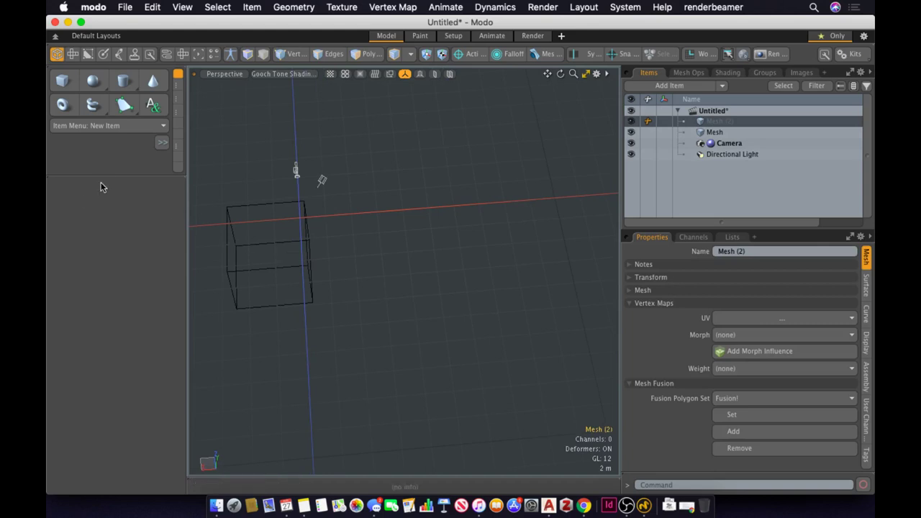
{"action": "mouse_move", "coordinate": [100, 175]}
{"action": "left_mouse_down"}
{"action": "mouse_move", "coordinate": [108, 213]}
{"action": "mouse_move", "coordinate": [113, 182]}
{"action": "left_mouse_up"}
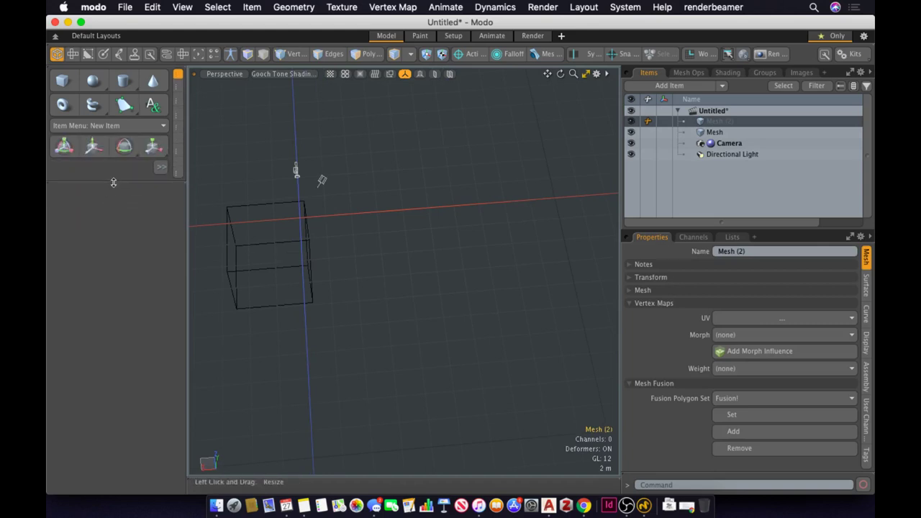
{"action": "left_click", "coordinate": [64, 81]}
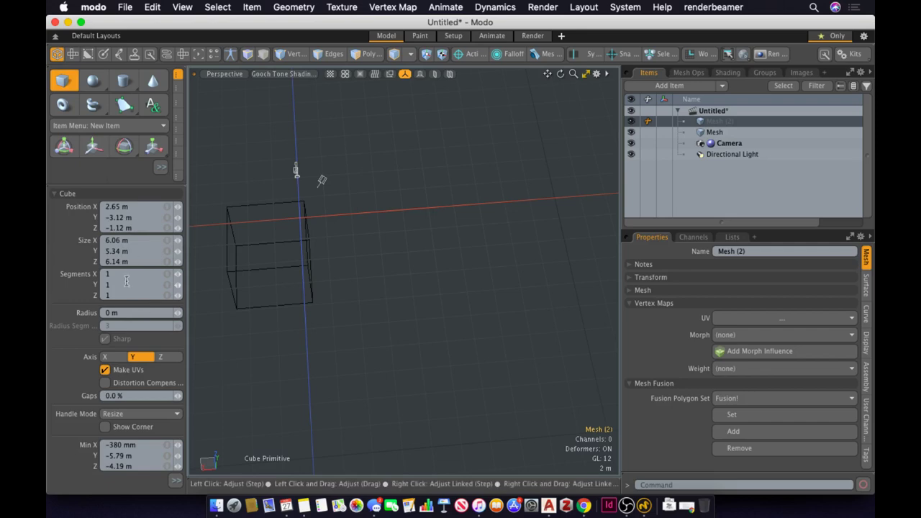
Set the new cube's size to 2' in X, Y and Z
{"action": "left_click_drag", "start_coordinate": [135, 240], "coordinate": [93, 238]}
{"action": "type", "text": "2"}
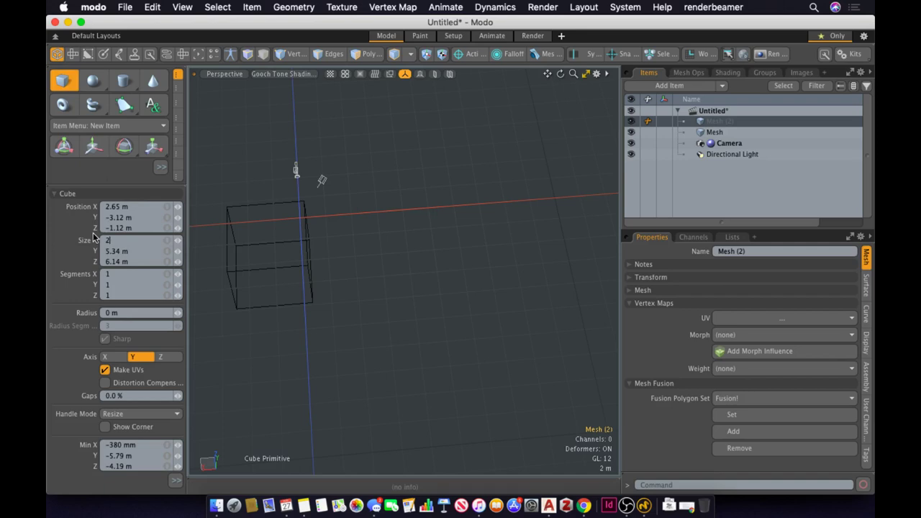
{"action": "type", "text": "'"}
{"action": "key", "text": "Tab"}
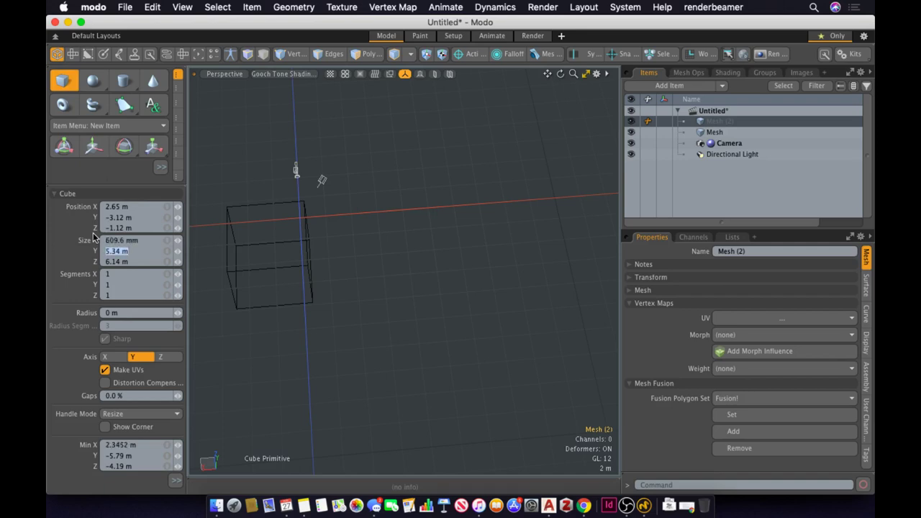
{"action": "type", "text": "2'"}
{"action": "key", "text": "Tab"}
{"action": "type", "text": "2'"}
{"action": "key", "text": "Tab"}
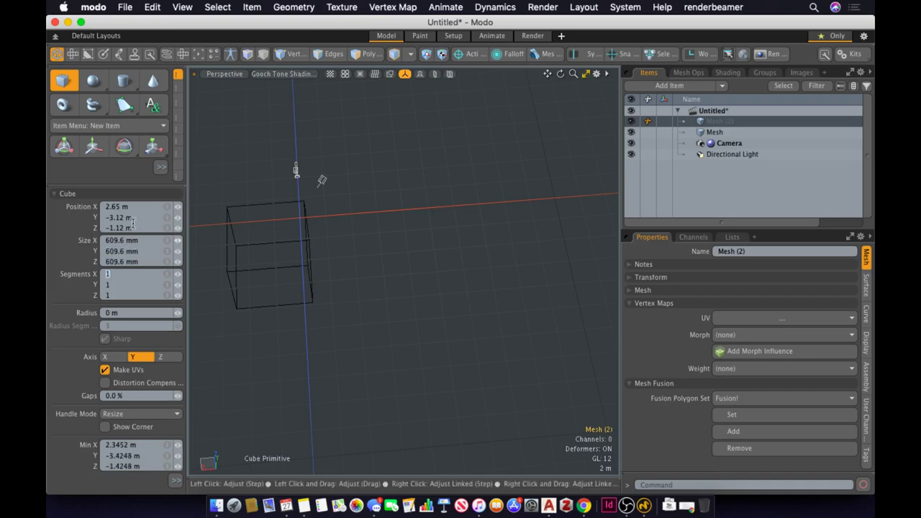
Set the new cube's position to 0 in X, Y and Z
{"action": "left_click", "coordinate": [100, 208]}
{"action": "type", "text": "0"}
{"action": "key", "text": "Tab"}
{"action": "type", "text": "0"}
{"action": "key", "text": "Tab"}
{"action": "type", "text": "0"}
{"action": "key", "text": "Tab"}
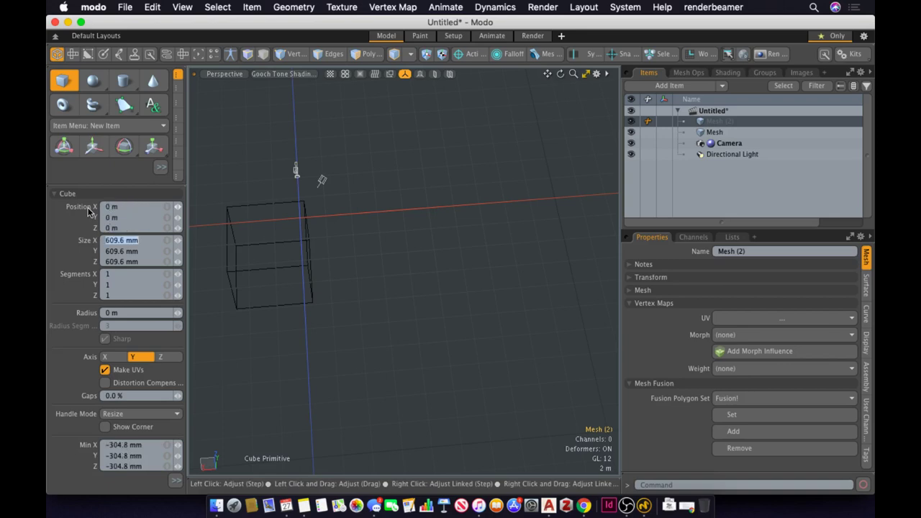
Set the new cube's segments to 10 in X, Y and Z
{"action": "left_click", "coordinate": [119, 274]}
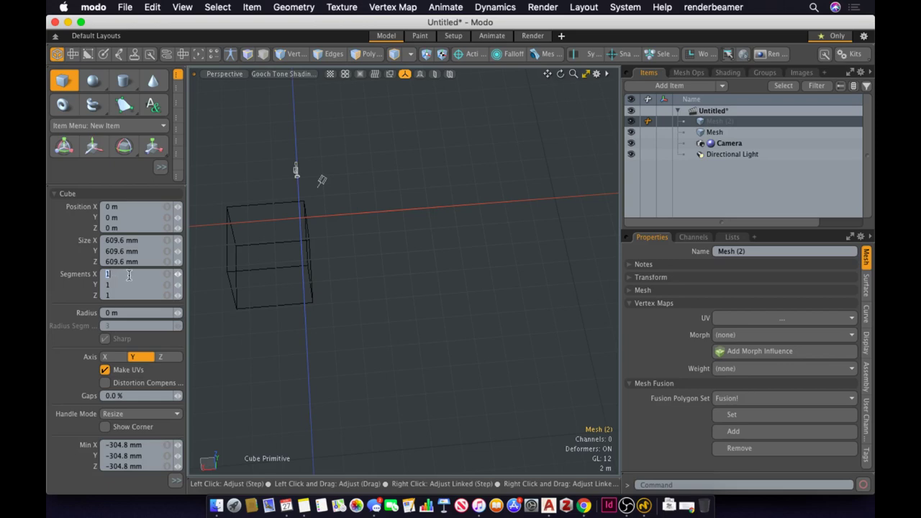
{"action": "type", "text": "10"}
{"action": "key", "text": "Tab"}
{"action": "type", "text": "10"}
{"action": "key", "text": "Tab"}
{"action": "type", "text": "0"}
{"action": "key", "text": "Tab"}
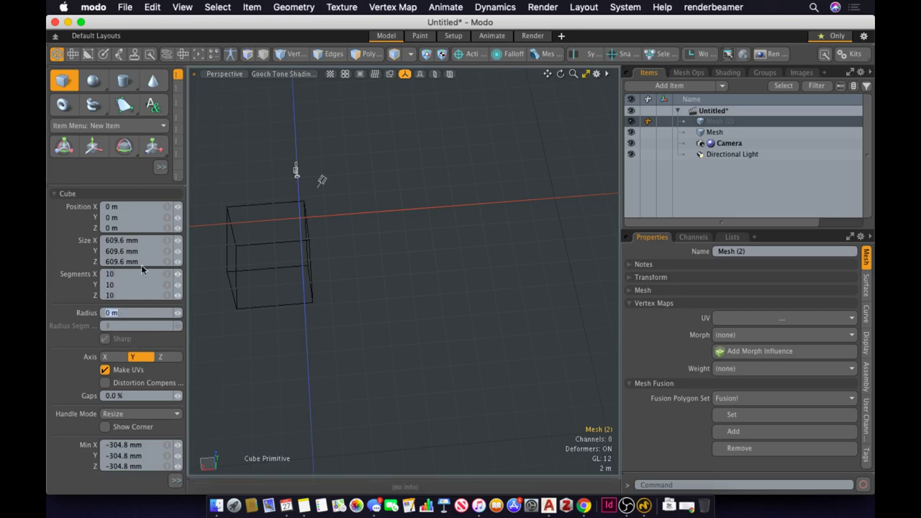
Enlarge the tool properties area, reset the Z position to 0 and apply the cube to Mesh (2)
{"action": "left_click_drag", "start_coordinate": [119, 227], "coordinate": [121, 224]}
{"action": "left_click_drag", "start_coordinate": [117, 186], "coordinate": [117, 120]}
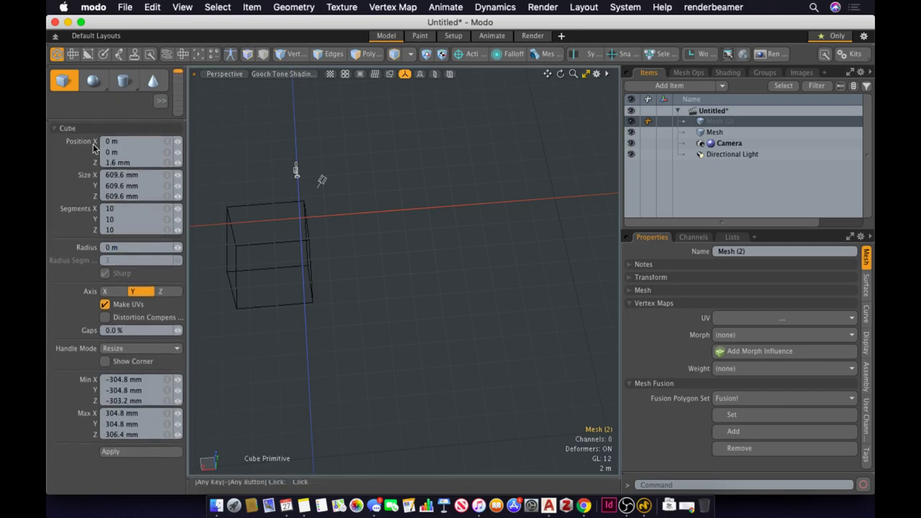
{"action": "left_click", "coordinate": [115, 162]}
{"action": "type", "text": "0"}
{"action": "key", "text": "Tab"}
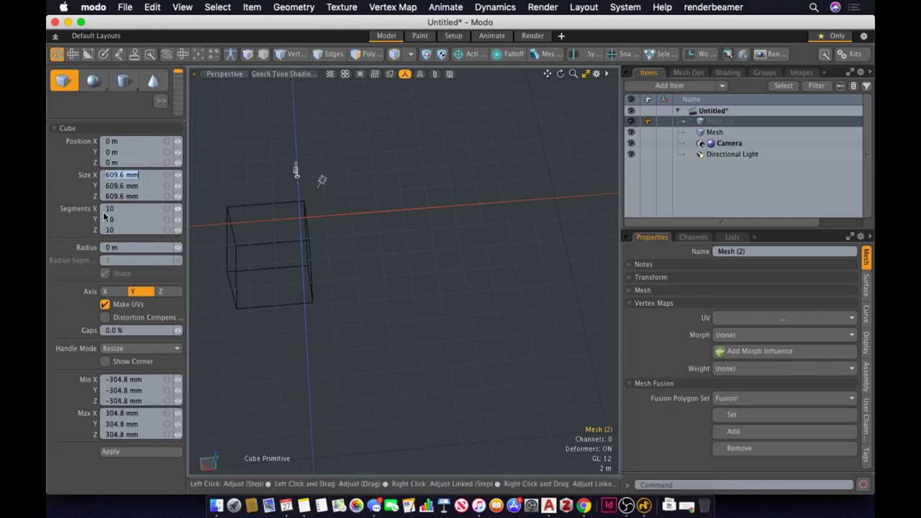
{"action": "left_click", "coordinate": [121, 452]}
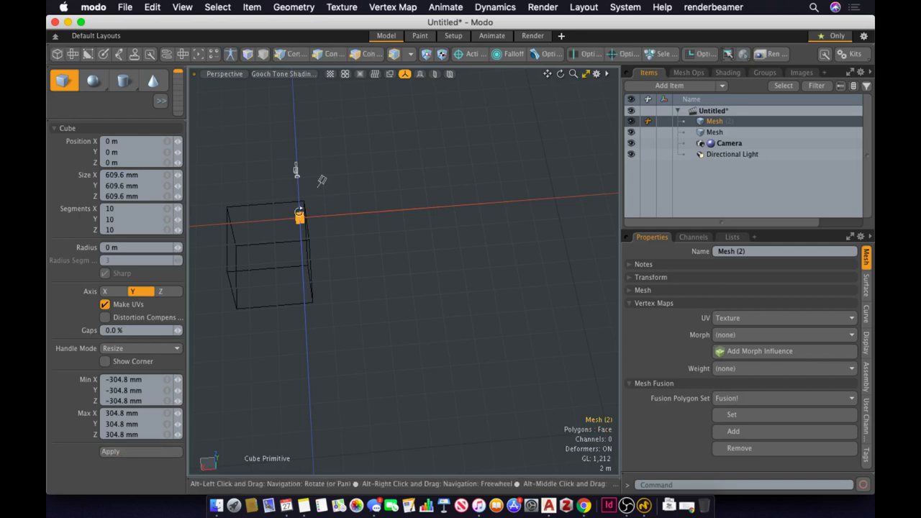
Drop the Cube tool, select the small segmented cube in the viewport and frame it
{"action": "mouse_move", "coordinate": [321, 180]}
{"action": "left_mouse_down", "text": "alt"}
{"action": "mouse_move", "coordinate": [358, 216]}
{"action": "mouse_move", "coordinate": [334, 185]}
{"action": "mouse_move", "coordinate": [372, 192]}
{"action": "mouse_move", "coordinate": [371, 249]}
{"action": "mouse_move", "coordinate": [358, 192]}
{"action": "mouse_move", "coordinate": [368, 242]}
{"action": "mouse_move", "coordinate": [424, 249]}
{"action": "mouse_move", "coordinate": [451, 202]}
{"action": "mouse_move", "coordinate": [375, 202]}
{"action": "left_mouse_up", "text": "alt"}
{"action": "key", "text": "5"}
{"action": "left_click", "coordinate": [378, 205]}
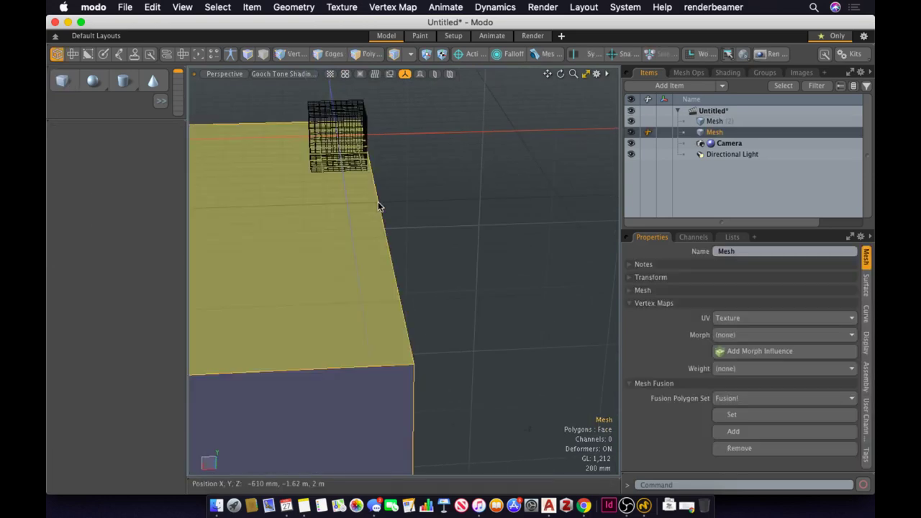
{"action": "left_click", "coordinate": [438, 219]}
{"action": "left_click_drag", "start_coordinate": [391, 200], "coordinate": [407, 251], "text": "alt"}
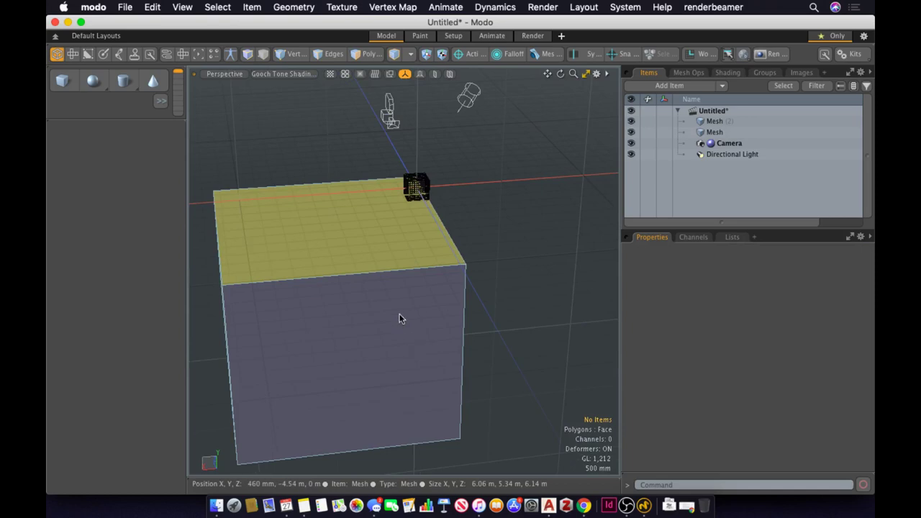
{"action": "left_click", "coordinate": [413, 198]}
{"action": "key", "text": "a"}
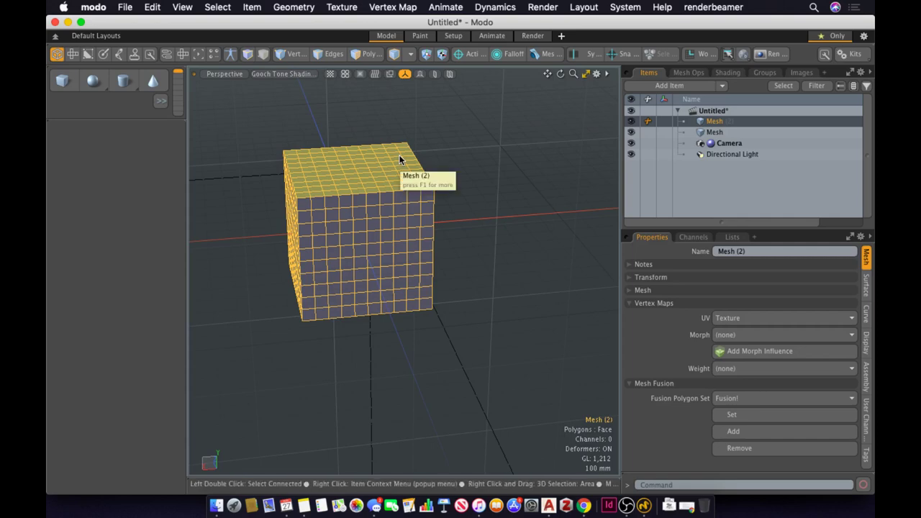
Select the large cube in the viewport, and reselect the segmented cube to compare how both are displayed
{"action": "left_click", "coordinate": [460, 356]}
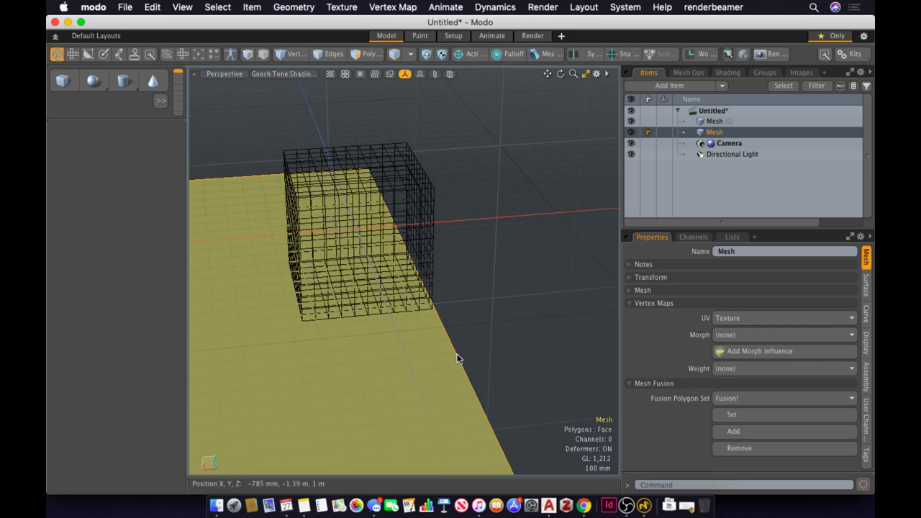
{"action": "left_click_drag", "start_coordinate": [493, 299], "coordinate": [432, 257], "text": "alt"}
{"action": "left_click", "coordinate": [433, 257]}
{"action": "scroll", "coordinate": [460, 245], "scroll_direction": "up", "scroll_amount": 3}
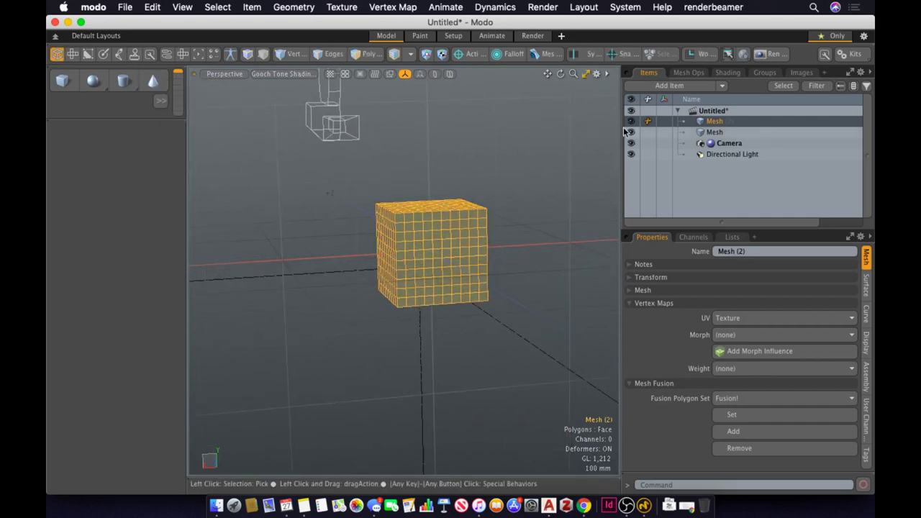
Add a new mesh item for another cube, expand the modeling toolbox again and leave the Cube tool with nothing selected
{"action": "key", "text": "n"}
{"action": "left_click", "coordinate": [63, 83]}
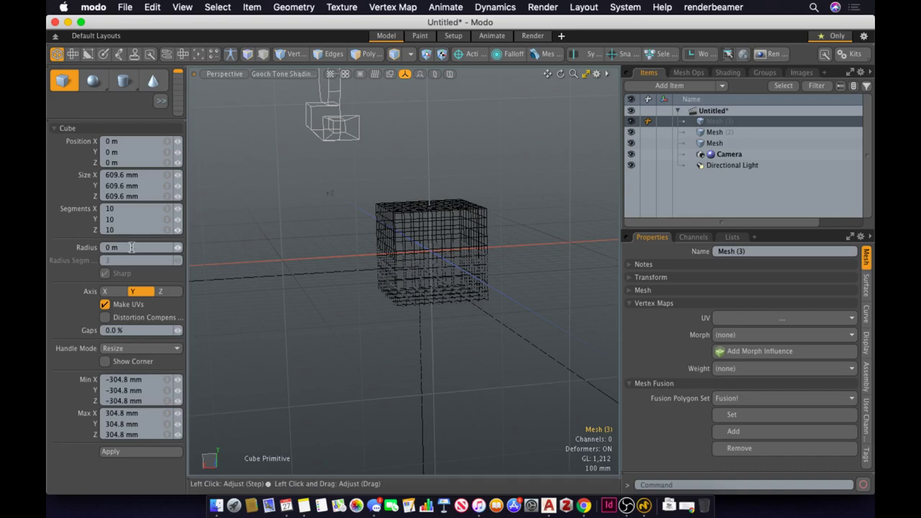
{"action": "left_click_drag", "start_coordinate": [449, 174], "coordinate": [444, 256], "text": "alt"}
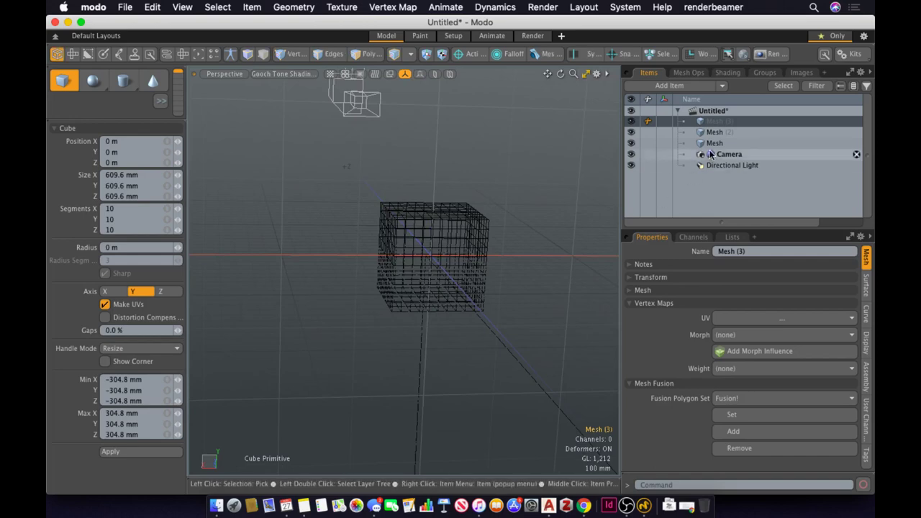
{"action": "left_click_drag", "start_coordinate": [98, 120], "coordinate": [106, 362]}
{"action": "key", "text": "space"}
{"action": "left_click", "coordinate": [468, 150]}
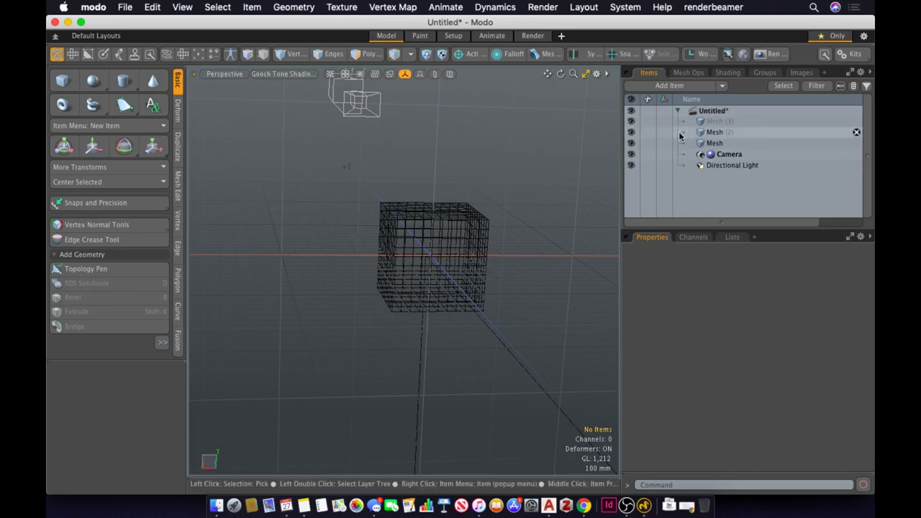
Hide the segmented cube's mesh and the large cube's mesh in the item list
{"action": "left_click", "coordinate": [632, 133]}
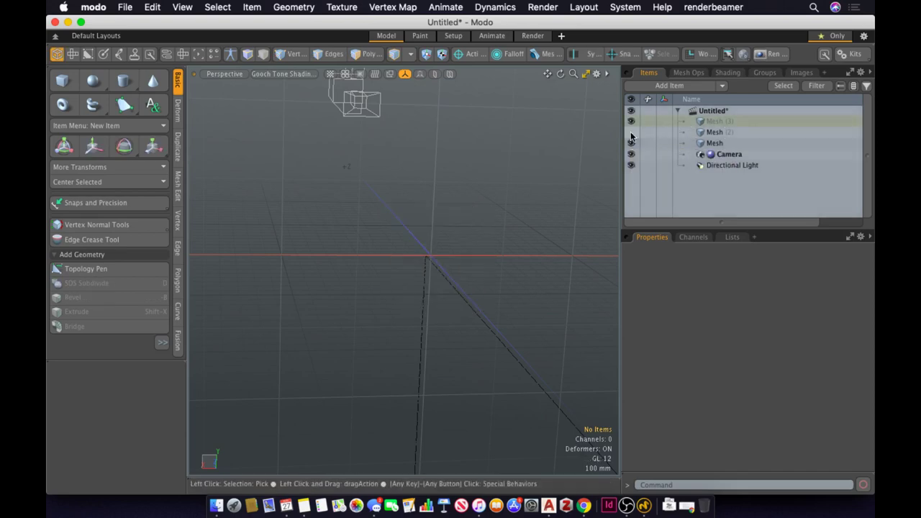
{"action": "left_click", "coordinate": [632, 142]}
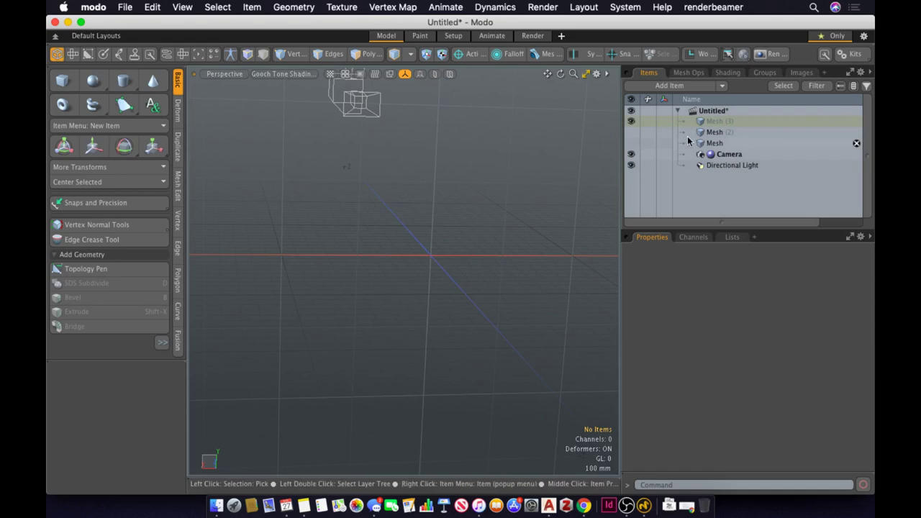
{"action": "left_click_drag", "start_coordinate": [554, 172], "coordinate": [518, 248], "text": "ctrl+alt"}
Create a default 1 m unit cube at the origin in the new empty mesh item and frame it
{"action": "left_click", "coordinate": [721, 122]}
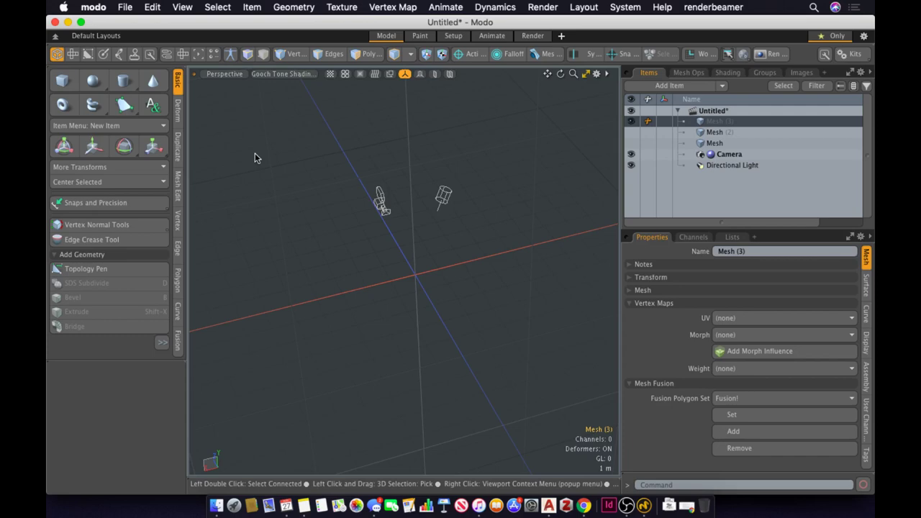
{"action": "key", "text": "2"}
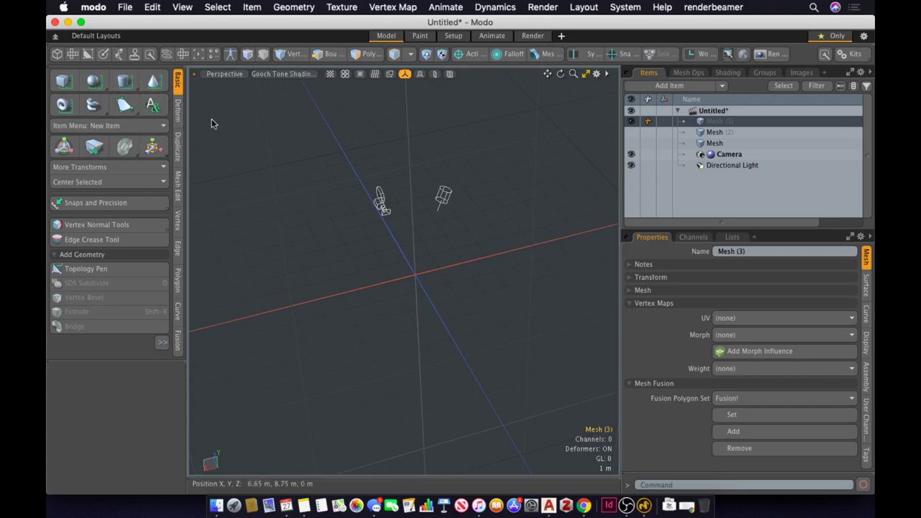
{"action": "left_click", "coordinate": [63, 81]}
{"action": "key", "text": "a"}
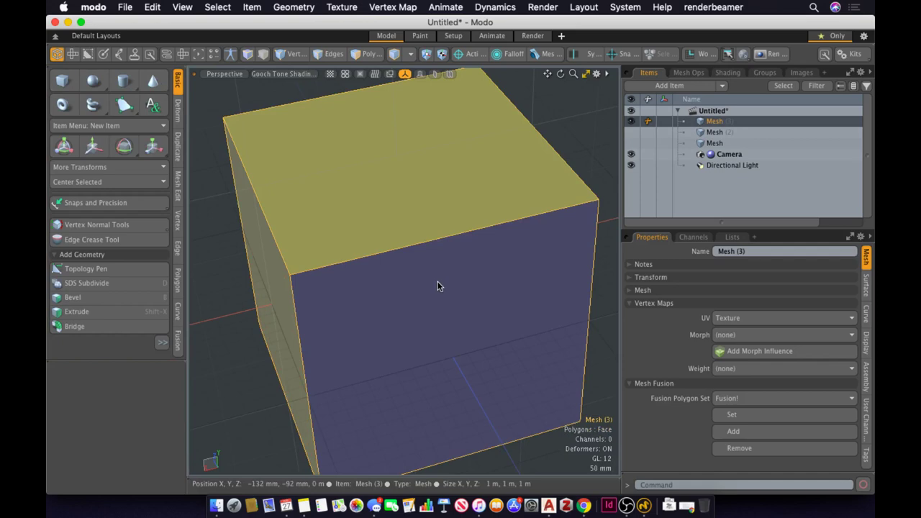
{"action": "scroll", "coordinate": [390, 329], "scroll_direction": "down", "scroll_amount": 6}
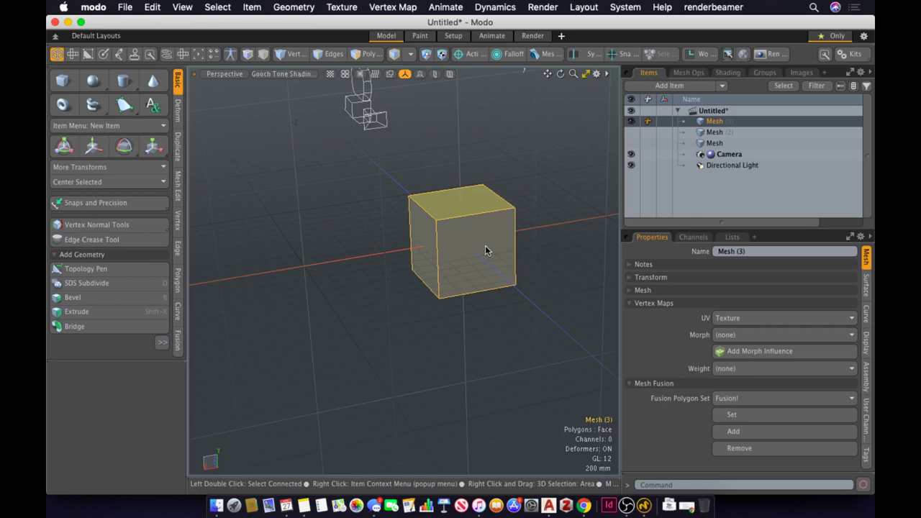
{"action": "left_click", "coordinate": [63, 80]}
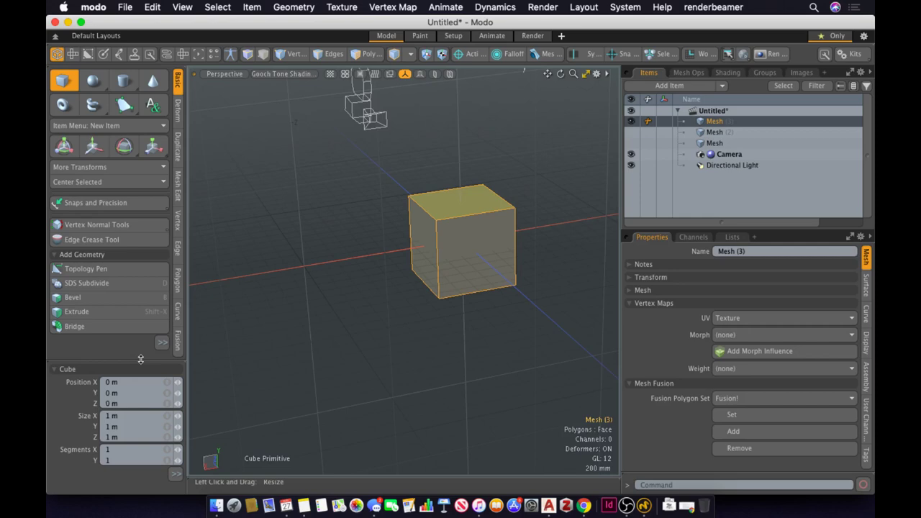
{"action": "left_click", "coordinate": [404, 365]}
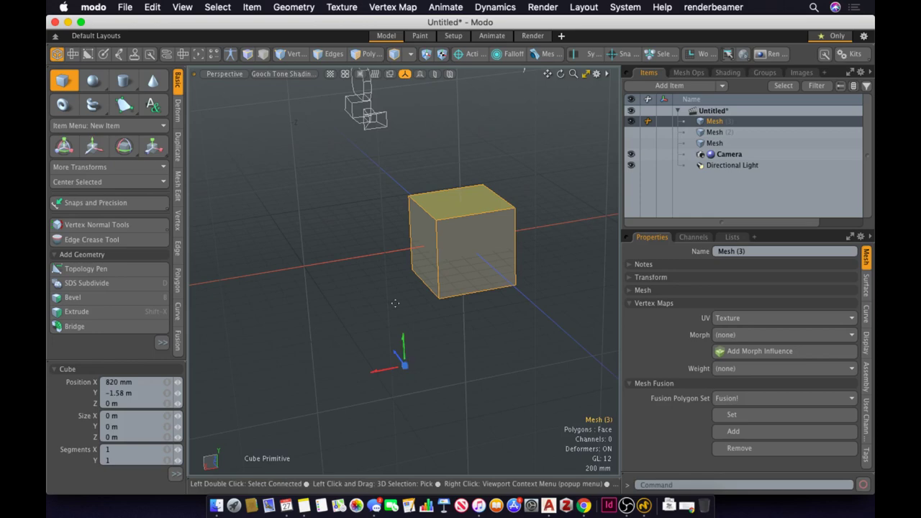
{"action": "key", "text": "space"}
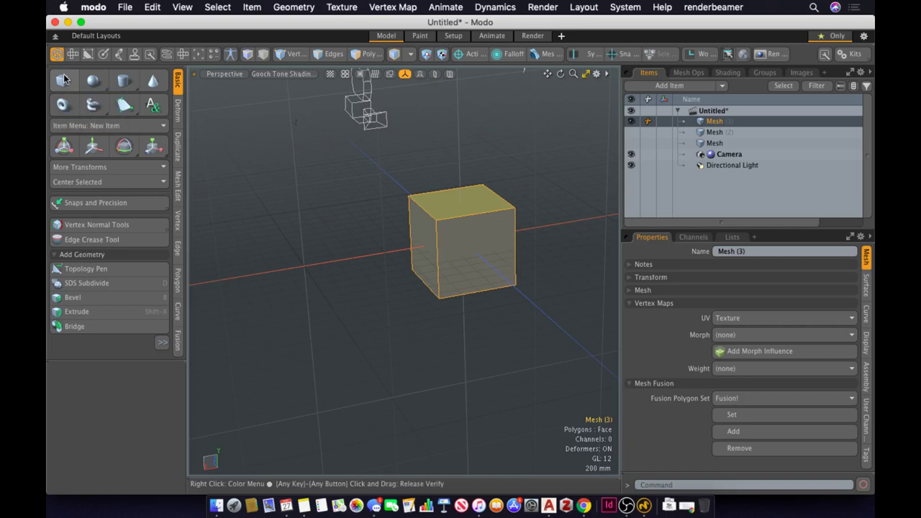
Show the segmented cube's and the large cube's meshes again and bring all three cubes into view
{"action": "left_click", "coordinate": [631, 131]}
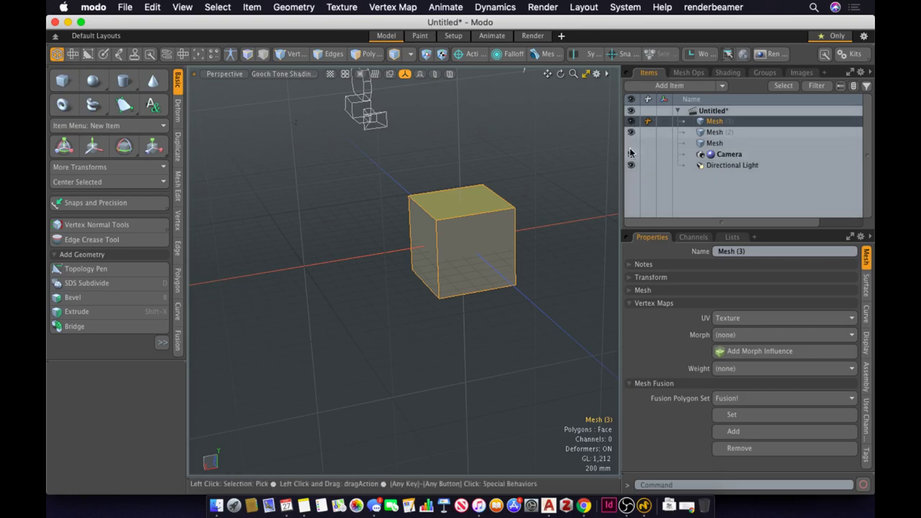
{"action": "left_click", "coordinate": [631, 143]}
{"action": "left_click_drag", "start_coordinate": [510, 144], "coordinate": [518, 174], "text": "ctrl+alt"}
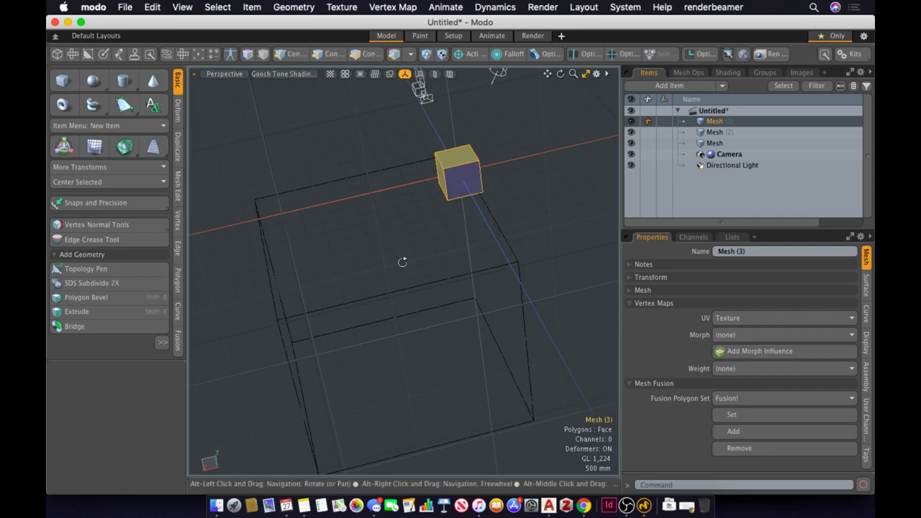
{"action": "left_click_drag", "start_coordinate": [401, 261], "coordinate": [422, 251], "text": "alt"}
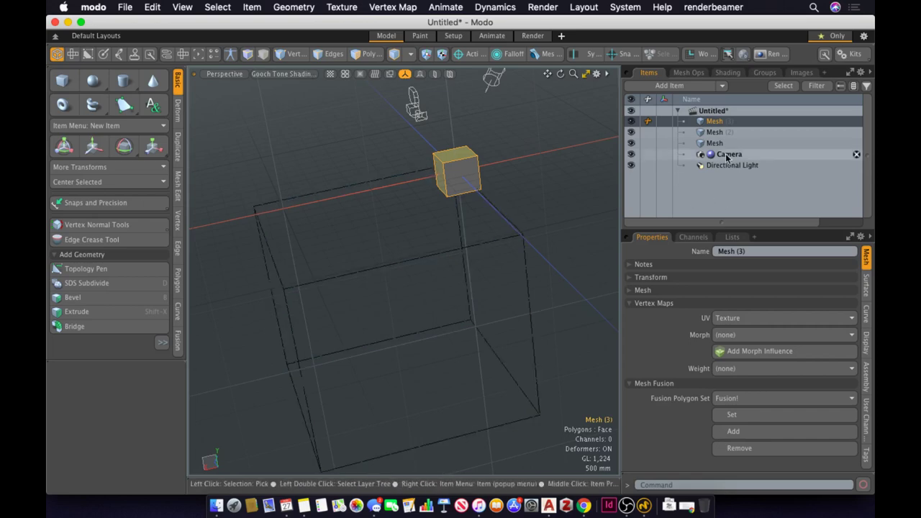
Add another new, empty mesh item to the scene
{"action": "key", "text": "n"}
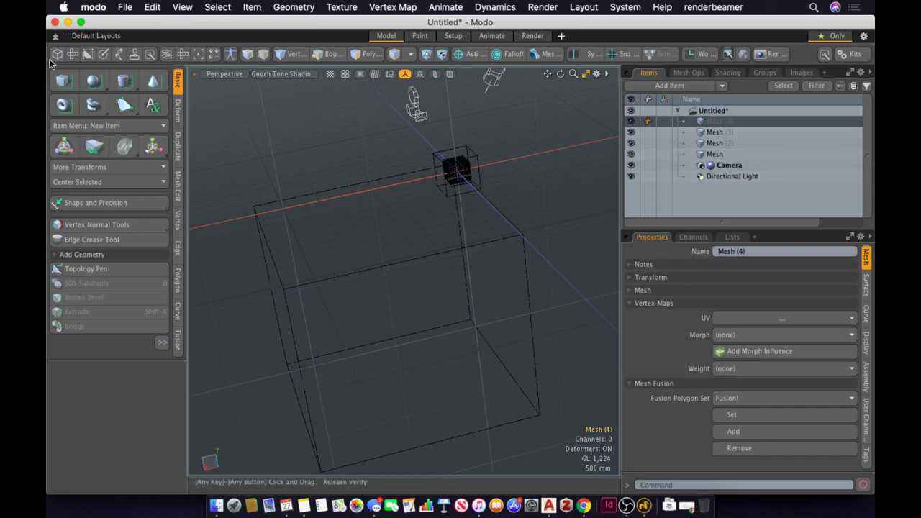
{"action": "left_click", "coordinate": [64, 85]}
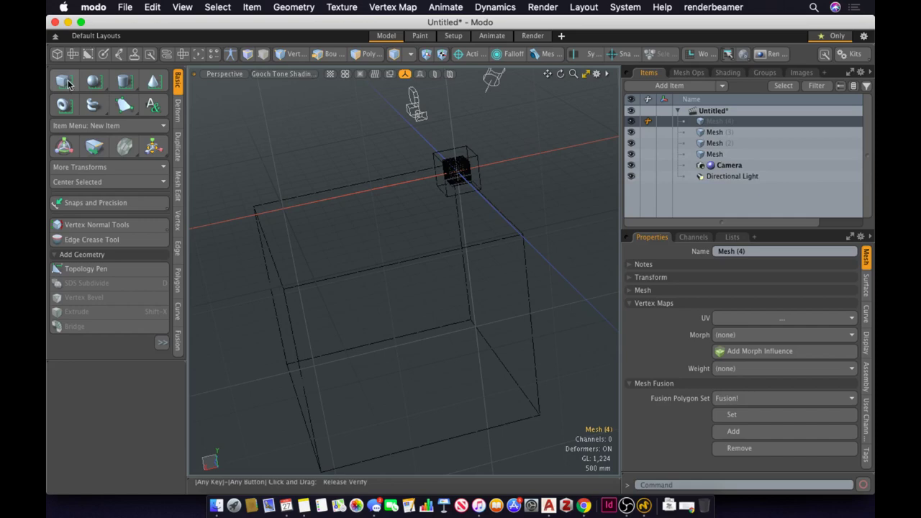
{"action": "key", "text": "3"}
{"action": "left_click", "coordinate": [527, 180]}
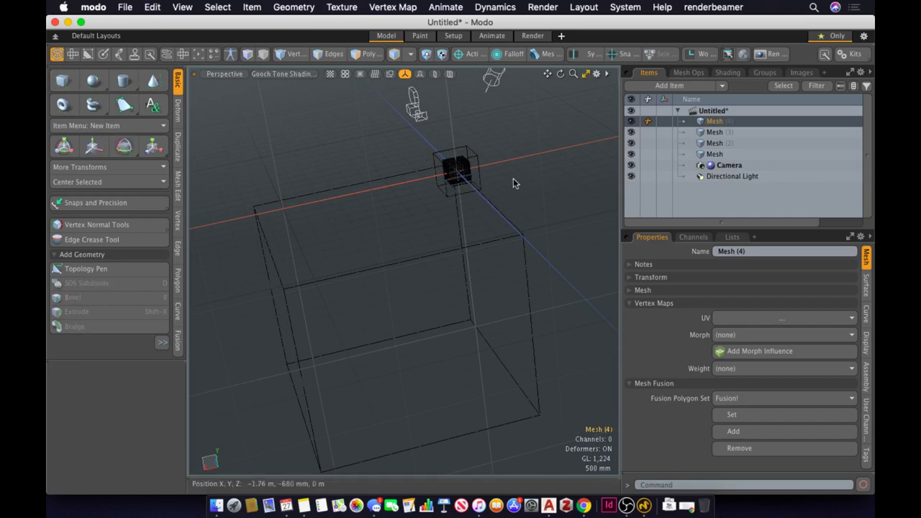
Select the 1 m cube in the viewport for a closer look, and select the large cube instead
{"action": "left_click", "coordinate": [464, 167]}
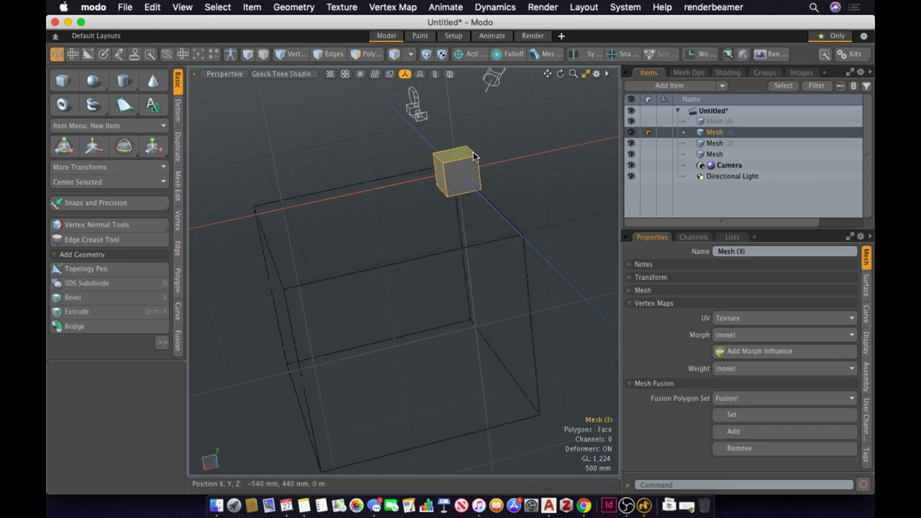
{"action": "left_click_drag", "start_coordinate": [466, 169], "coordinate": [444, 202], "text": "alt"}
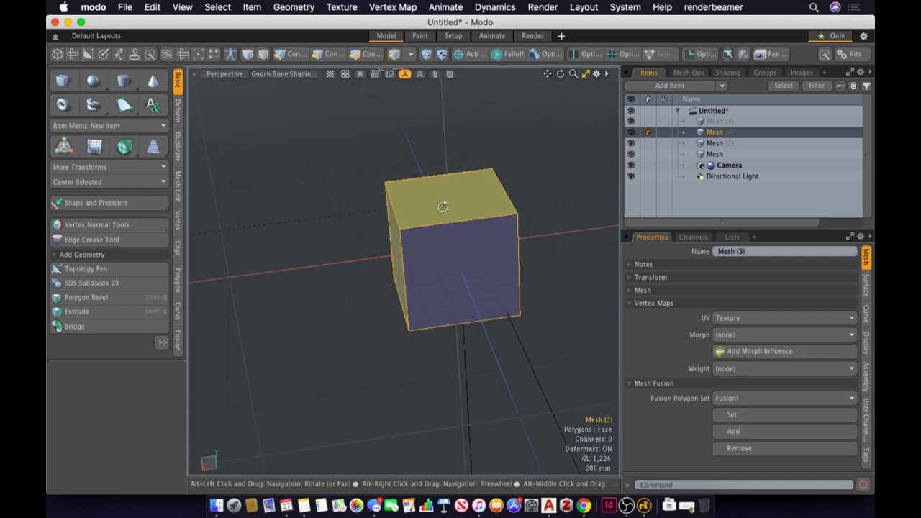
{"action": "left_click", "coordinate": [395, 105]}
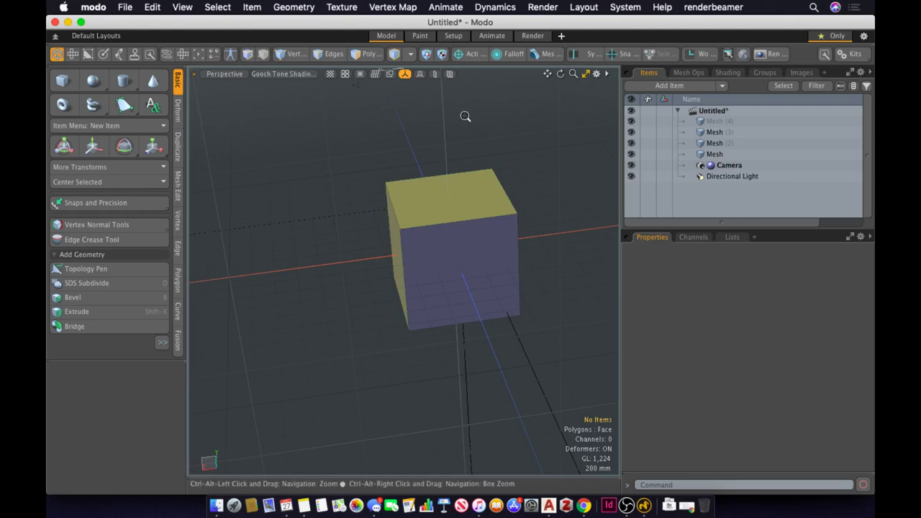
{"action": "scroll", "coordinate": [468, 122], "scroll_direction": "down", "scroll_amount": 3}
{"action": "left_click", "coordinate": [481, 181]}
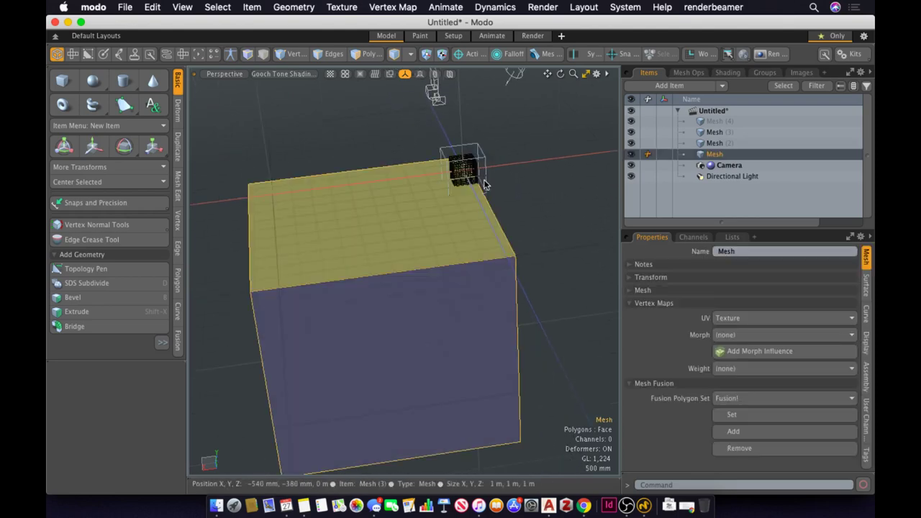
{"action": "left_click", "coordinate": [520, 283]}
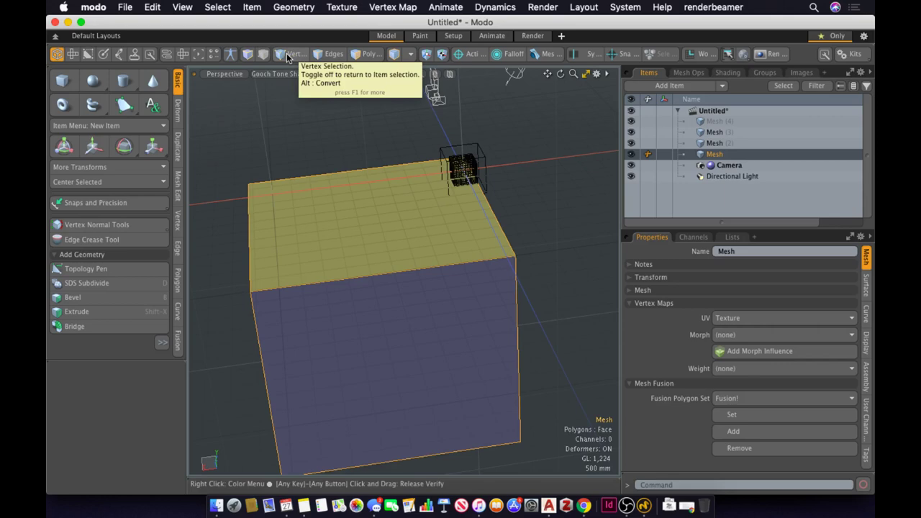
Set the additional selection type to Part, and try vertex selection mode before returning to item selection
{"action": "left_click", "coordinate": [409, 59]}
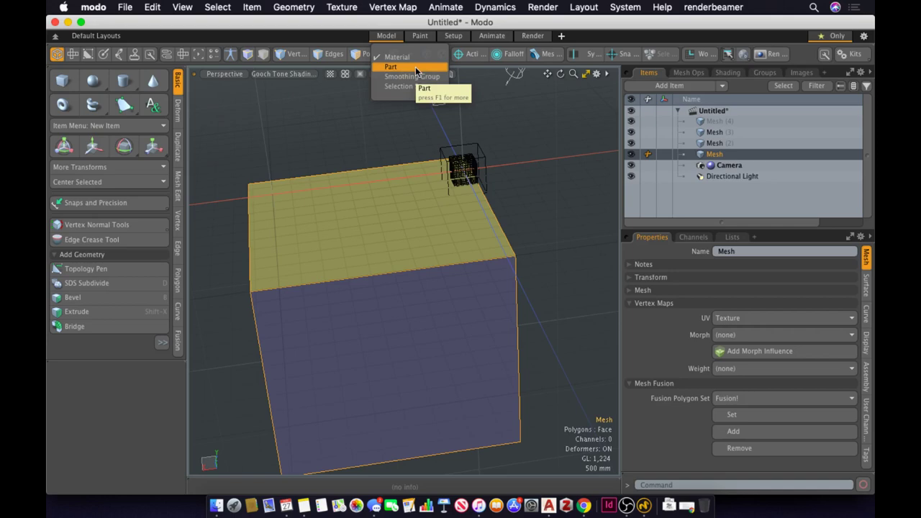
{"action": "left_click", "coordinate": [416, 67]}
{"action": "left_click", "coordinate": [410, 59]}
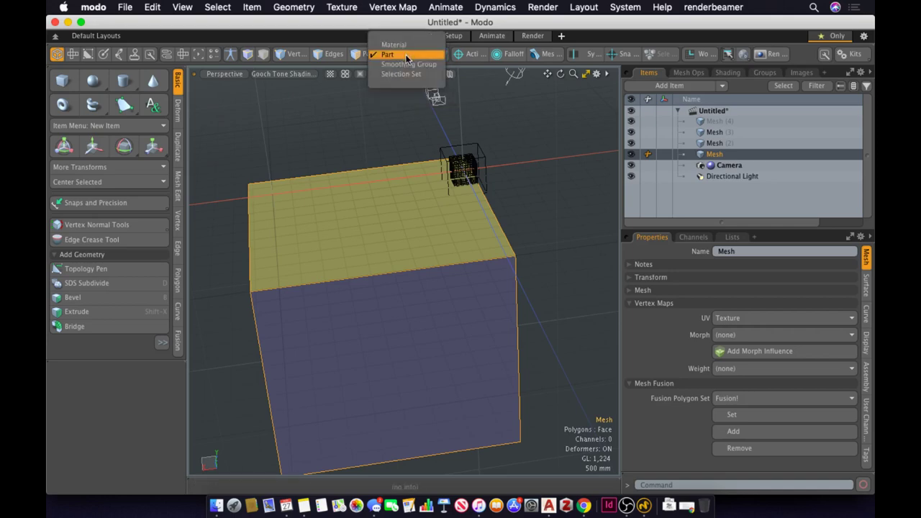
{"action": "left_click", "coordinate": [390, 60]}
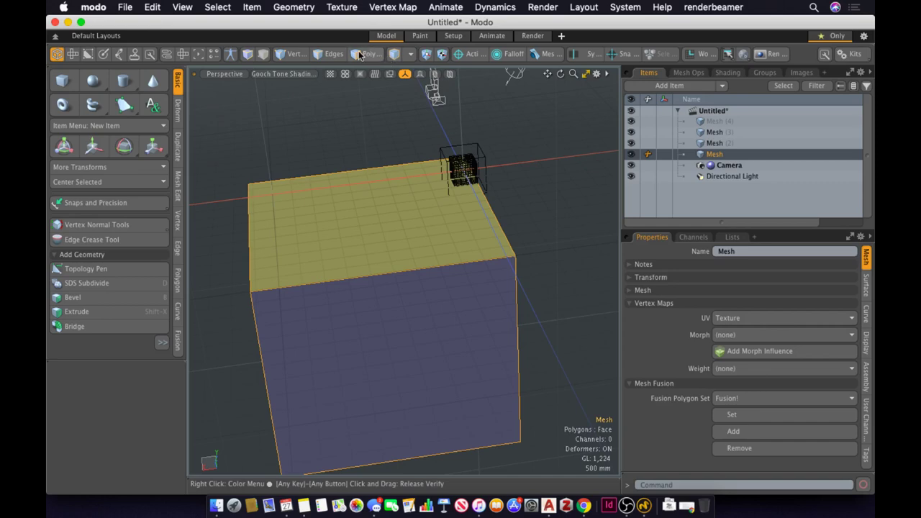
{"action": "left_click", "coordinate": [291, 55]}
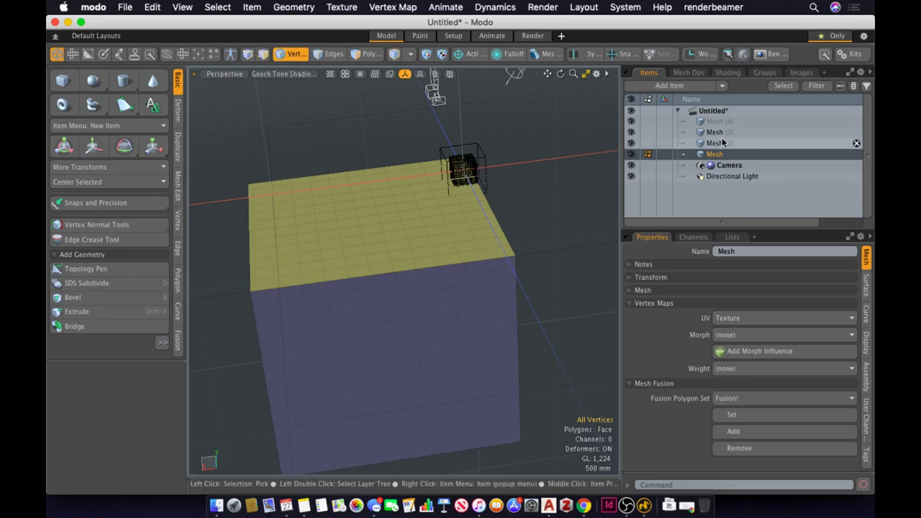
{"action": "key", "text": "5"}
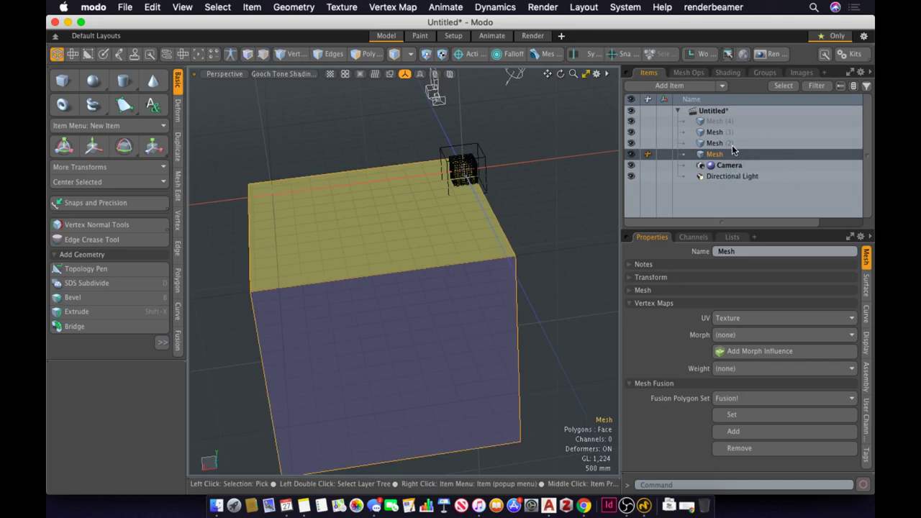
Select the 1 m, segmented and large cubes in turn in the viewport, and switch to polygon selection mode on the large cube
{"action": "left_click", "coordinate": [466, 169]}
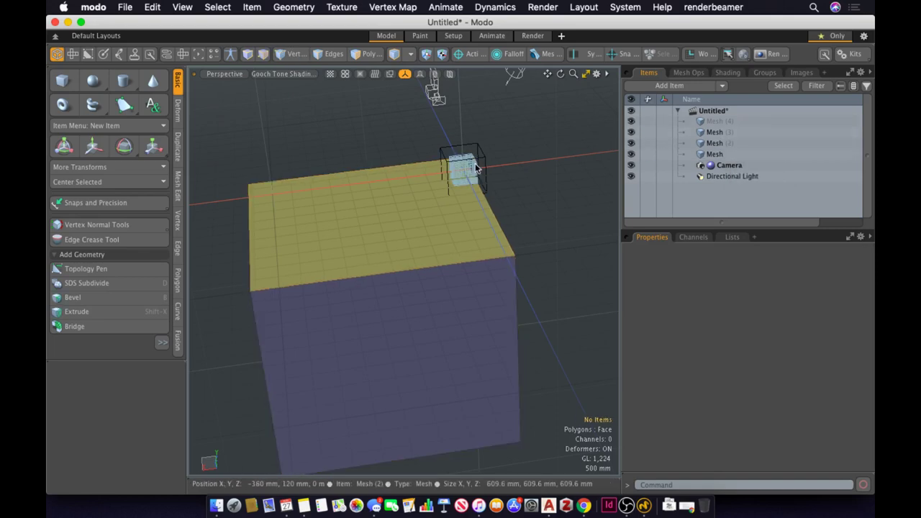
{"action": "left_click", "coordinate": [485, 214]}
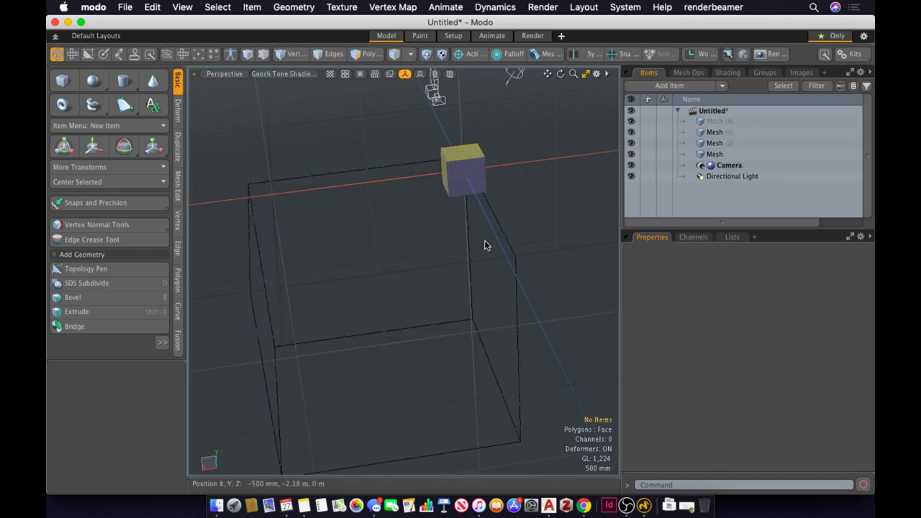
{"action": "left_click", "coordinate": [487, 230]}
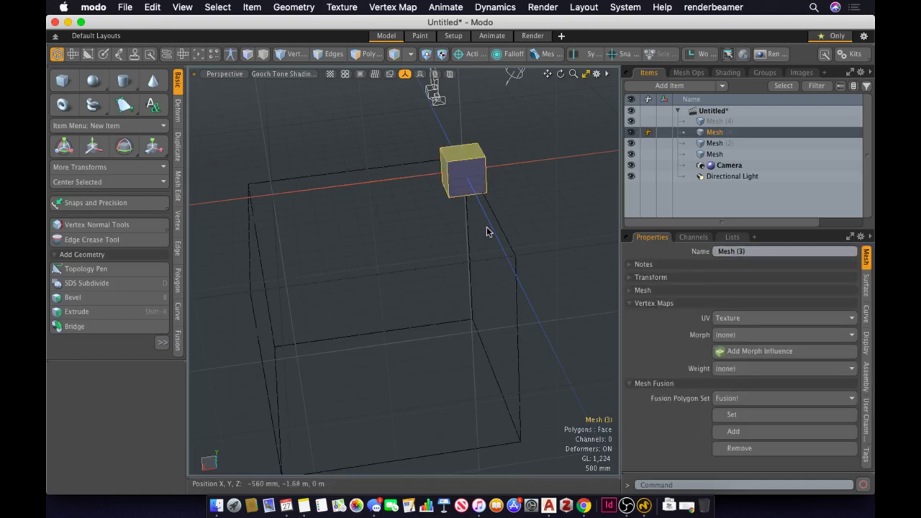
{"action": "left_click", "coordinate": [499, 233]}
{"action": "left_click", "coordinate": [499, 232]}
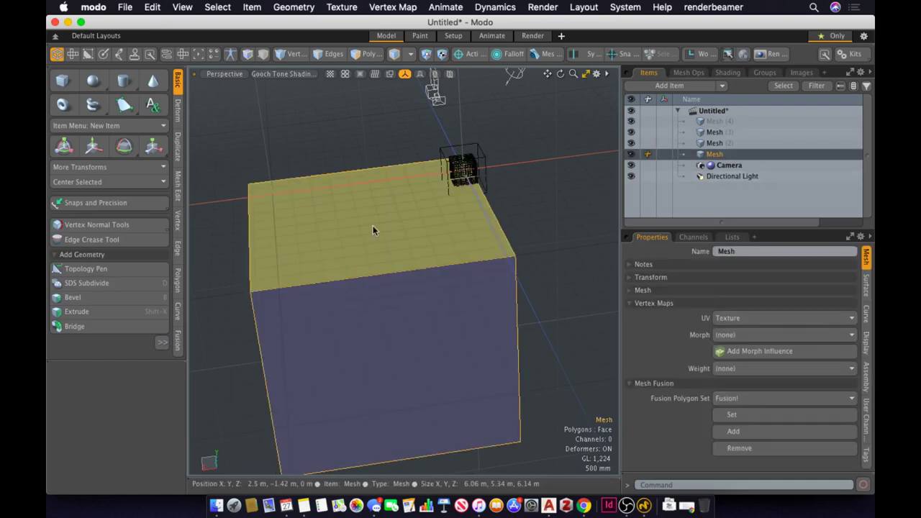
{"action": "left_click", "coordinate": [468, 175]}
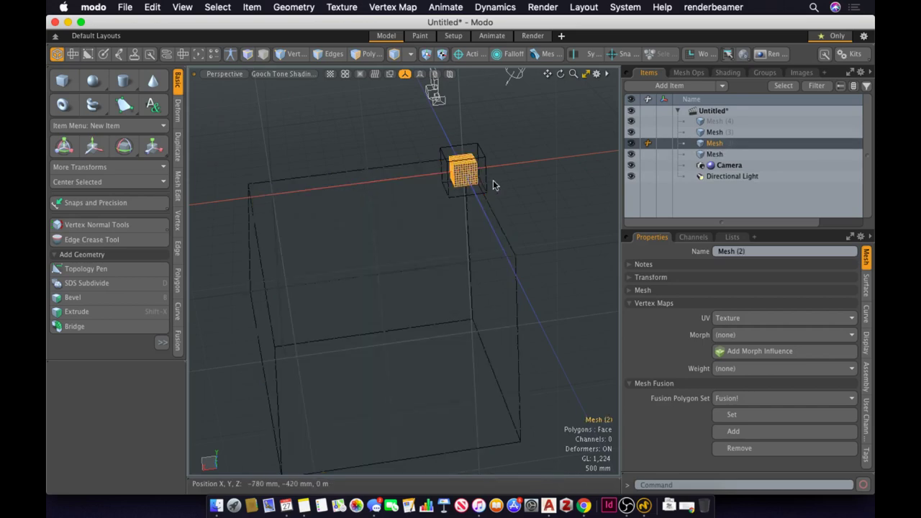
{"action": "left_click", "coordinate": [488, 209]}
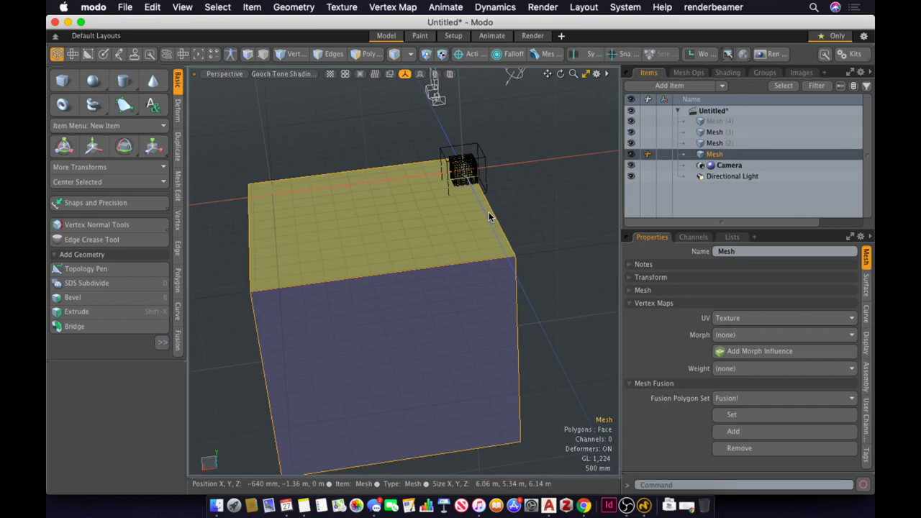
{"action": "key", "text": "3"}
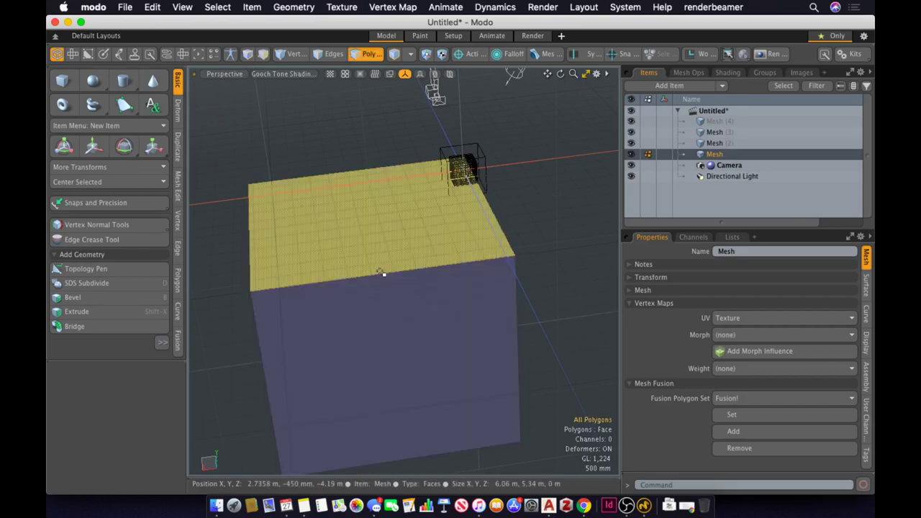
Select a single face of the large cube, extend the selection to all its connected polygons, and clear the selection
{"action": "left_click", "coordinate": [381, 273]}
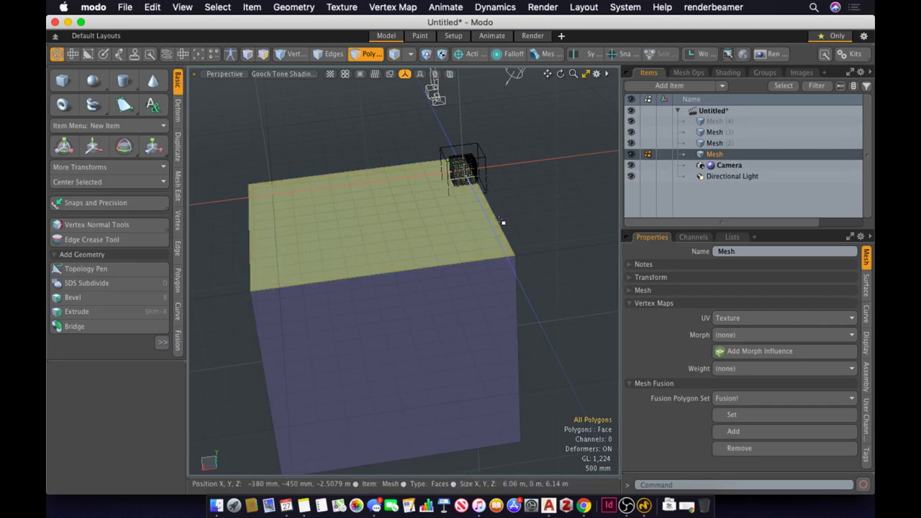
{"action": "mouse_move", "coordinate": [398, 291]}
{"action": "left_mouse_down", "text": "alt"}
{"action": "mouse_move", "coordinate": [457, 288]}
{"action": "mouse_move", "coordinate": [296, 269]}
{"action": "mouse_move", "coordinate": [304, 257]}
{"action": "mouse_move", "coordinate": [396, 273]}
{"action": "left_mouse_up", "text": "alt"}
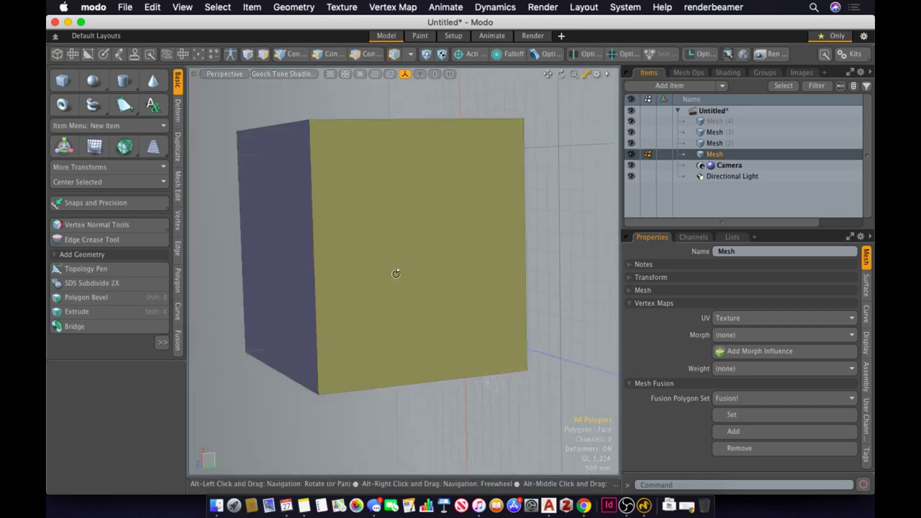
{"action": "left_click", "coordinate": [294, 252]}
{"action": "left_click_drag", "start_coordinate": [294, 251], "coordinate": [388, 450], "text": "alt"}
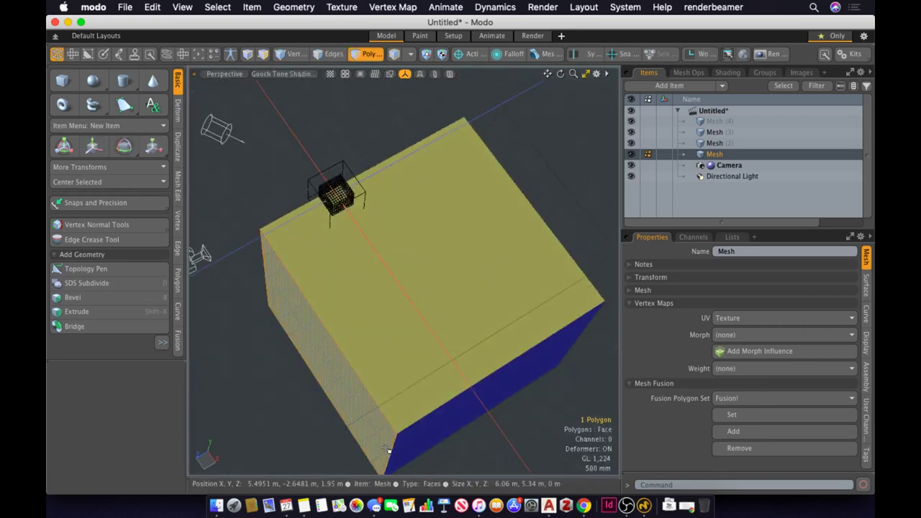
{"action": "double_click", "coordinate": [429, 319]}
{"action": "left_click_drag", "start_coordinate": [430, 319], "coordinate": [442, 175], "text": "alt"}
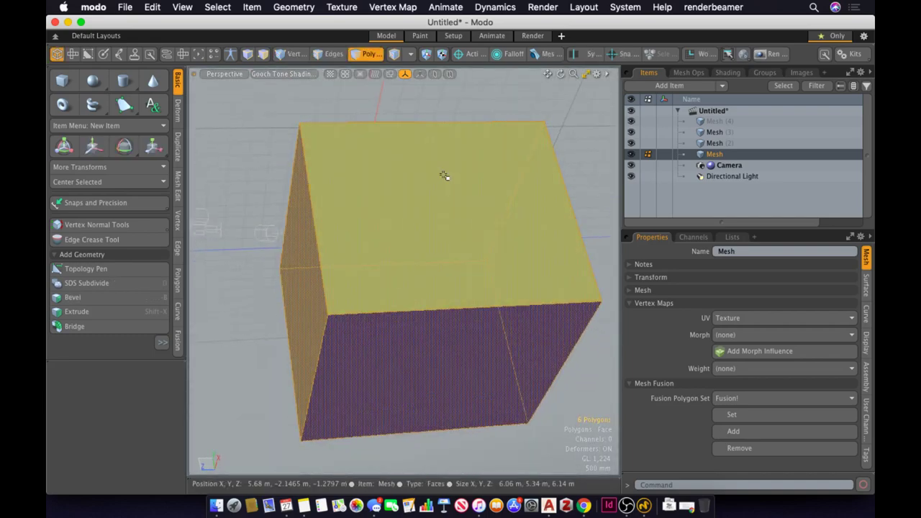
{"action": "left_click", "coordinate": [444, 176]}
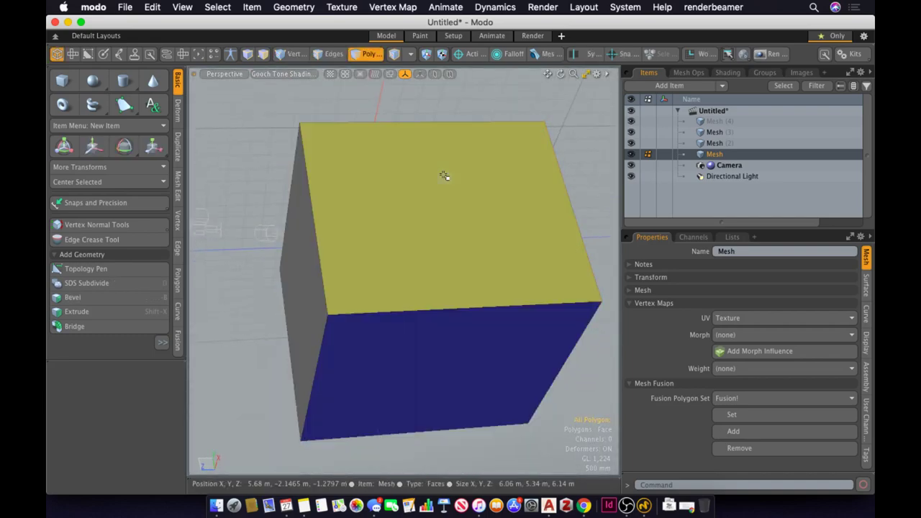
Select one face of the large cube, add and remove an adjacent face, invert the selection, and clear it
{"action": "left_click_drag", "start_coordinate": [389, 212], "coordinate": [477, 181], "text": "alt"}
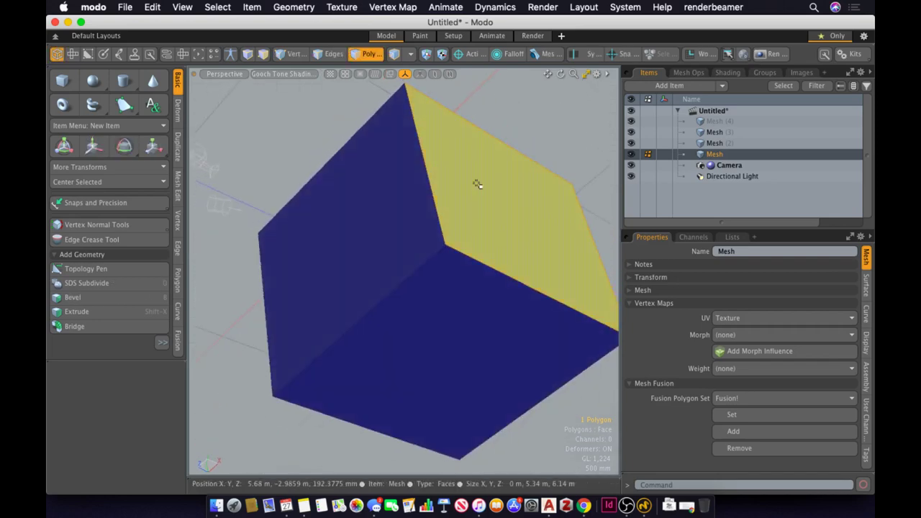
{"action": "left_click", "coordinate": [403, 189], "text": "shift"}
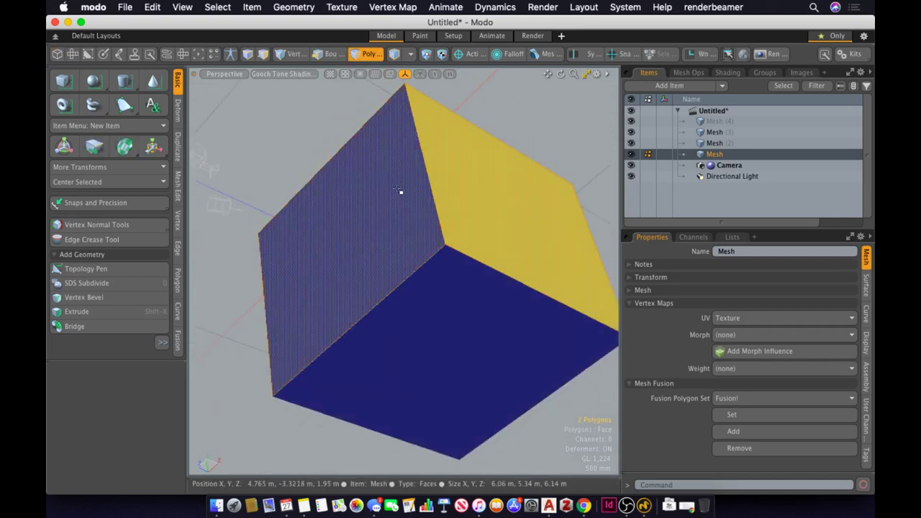
{"action": "left_click", "coordinate": [401, 190], "text": "ctrl"}
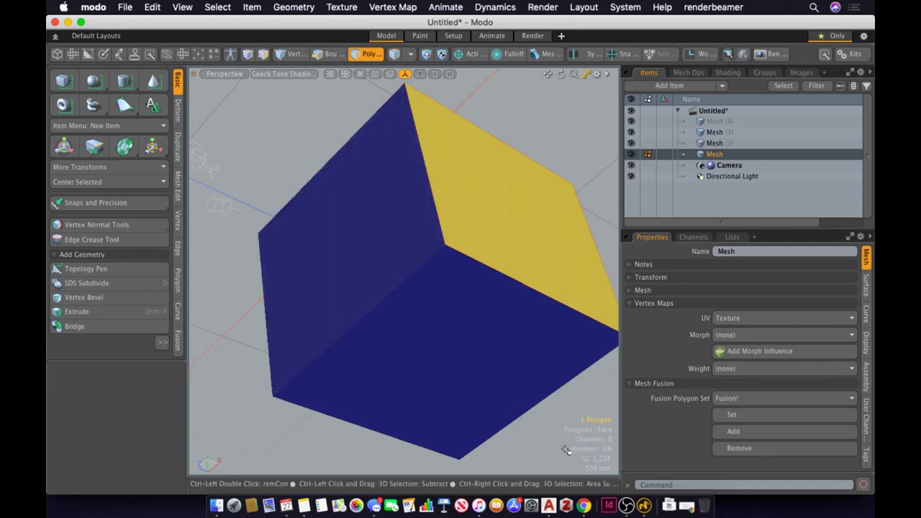
{"action": "left_click", "coordinate": [366, 302]}
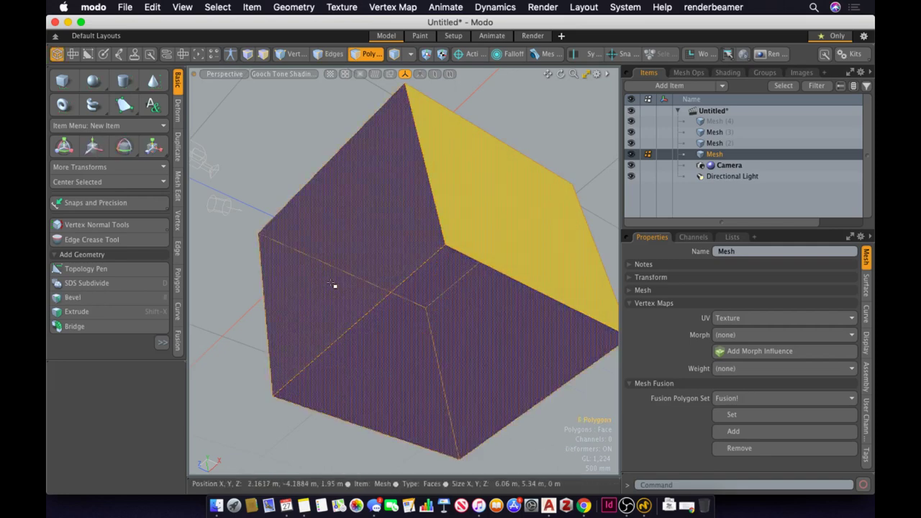
{"action": "key", "text": "ctrl+d"}
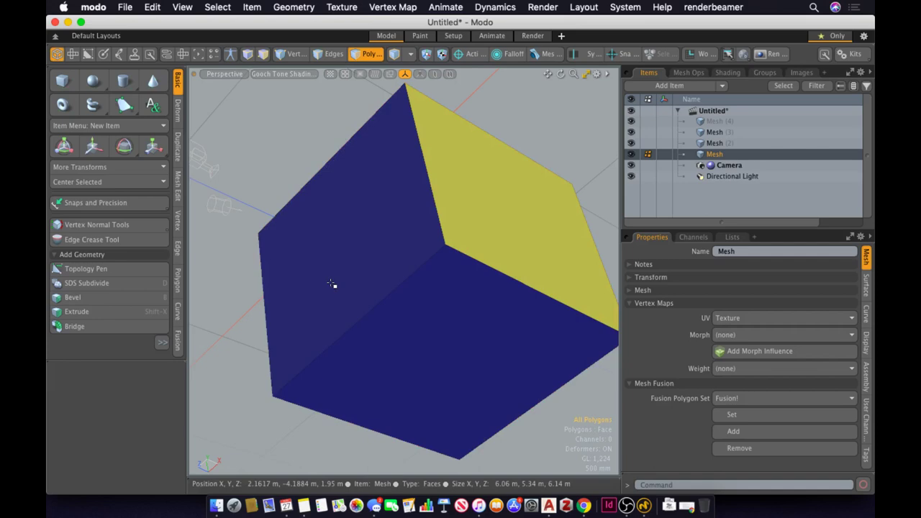
Switch to item selection mode for the large cube and return to polygon selection mode
{"action": "mouse_move", "coordinate": [331, 285]}
{"action": "left_mouse_down", "text": "alt"}
{"action": "mouse_move", "coordinate": [437, 253]}
{"action": "mouse_move", "coordinate": [370, 302]}
{"action": "mouse_move", "coordinate": [367, 343]}
{"action": "mouse_move", "coordinate": [442, 292]}
{"action": "mouse_move", "coordinate": [385, 267]}
{"action": "mouse_move", "coordinate": [418, 288]}
{"action": "mouse_move", "coordinate": [263, 294]}
{"action": "mouse_move", "coordinate": [211, 324]}
{"action": "left_mouse_up", "text": "alt"}
{"action": "key", "text": "5"}
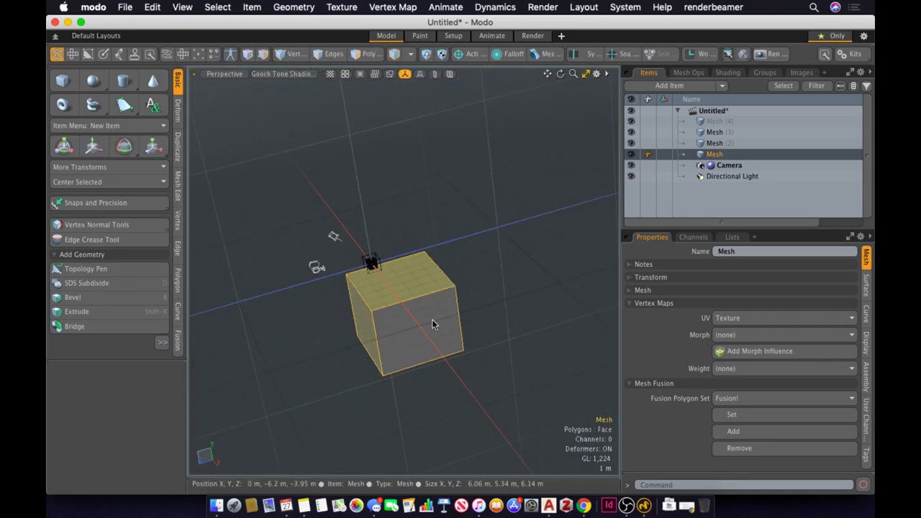
{"action": "key", "text": "3"}
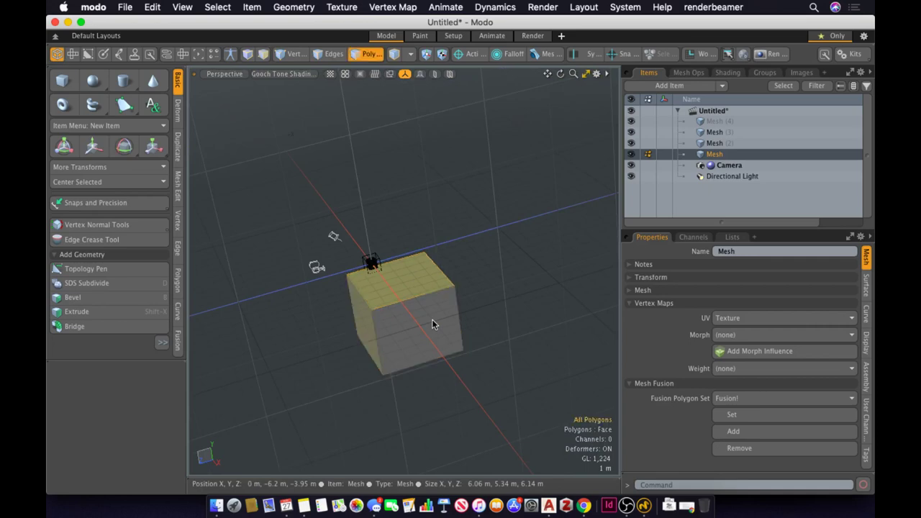
Try the Solid and Vertex Map viewport shading styles, and set the viewport shading to Shaded
{"action": "left_click", "coordinate": [265, 75]}
{"action": "left_click", "coordinate": [264, 98]}
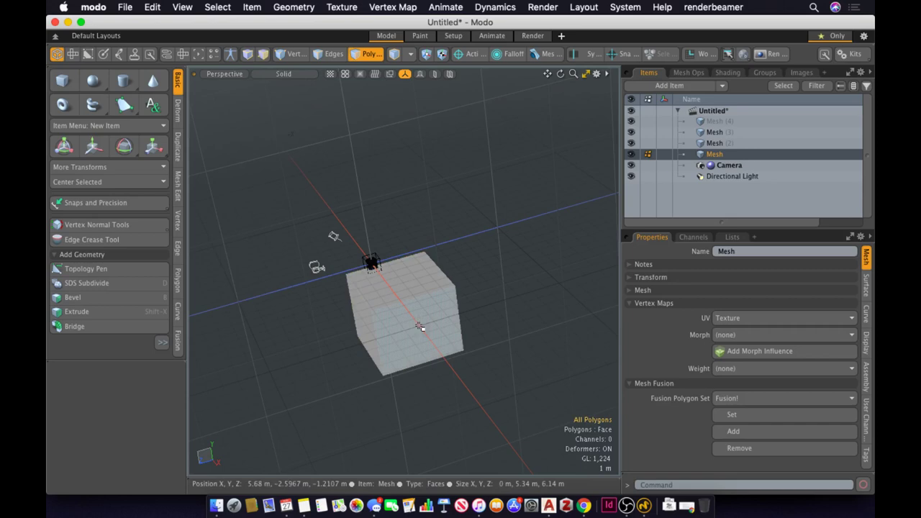
{"action": "left_click", "coordinate": [263, 74]}
{"action": "left_click", "coordinate": [268, 108]}
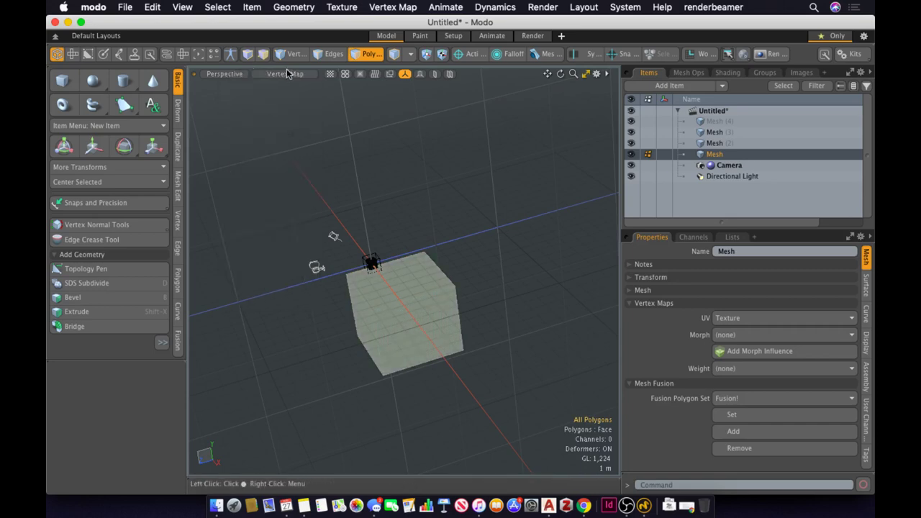
{"action": "left_click", "coordinate": [287, 73]}
{"action": "left_click", "coordinate": [283, 122]}
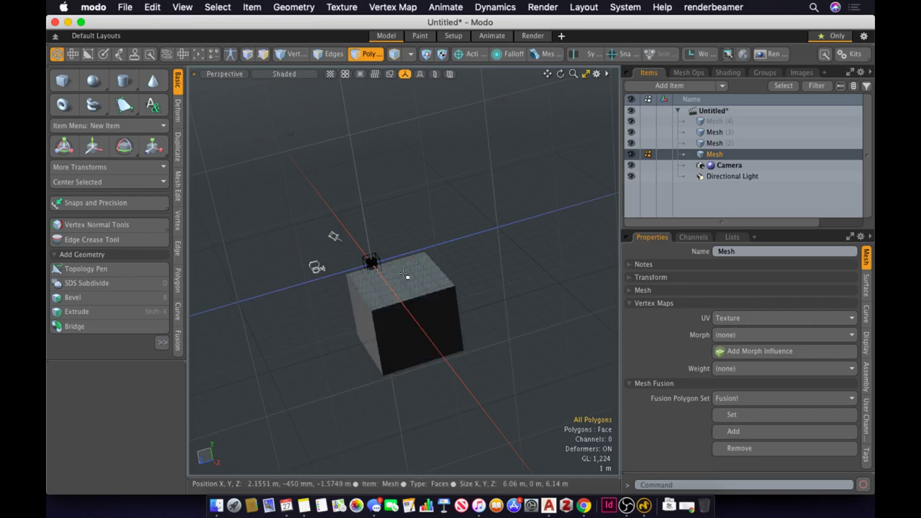
In edge selection mode, select an upright edge of the large cube, extend it to its connected edge loop, and clear the selection
{"action": "key", "text": "2"}
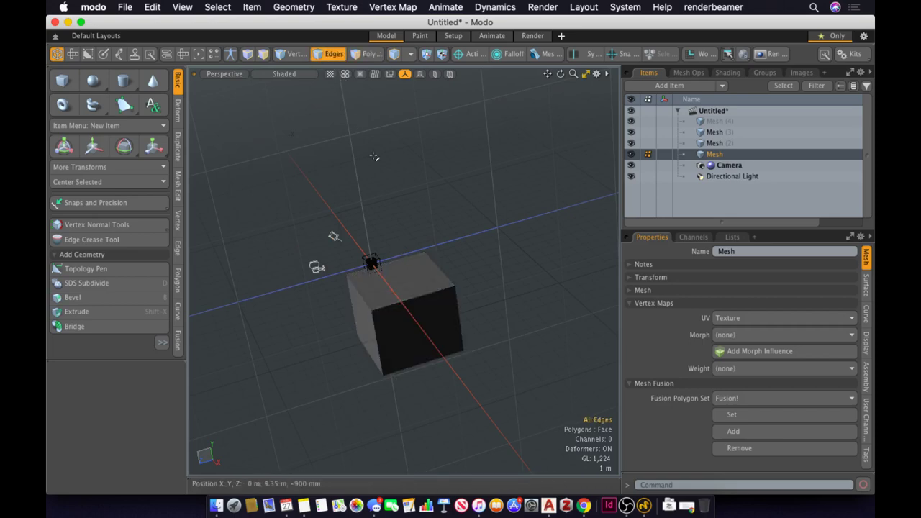
{"action": "scroll", "coordinate": [432, 306], "scroll_direction": "up", "scroll_amount": 3}
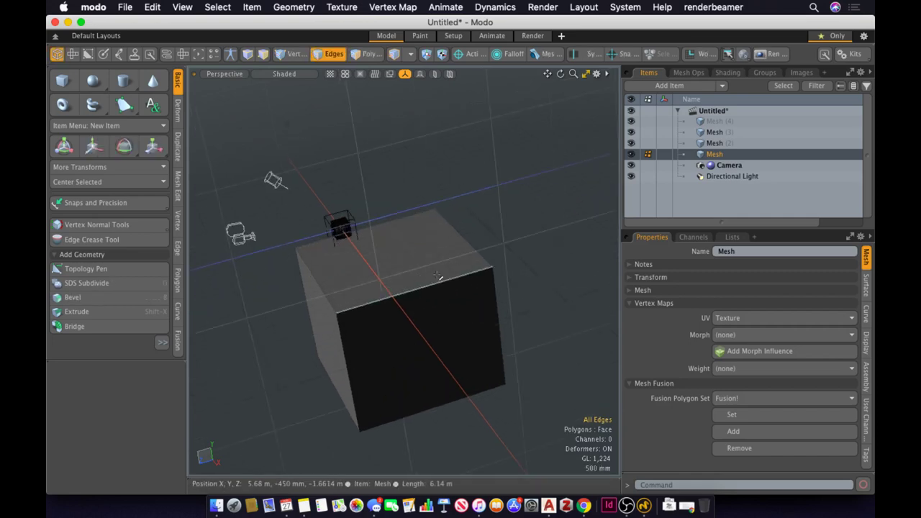
{"action": "left_click", "coordinate": [493, 303]}
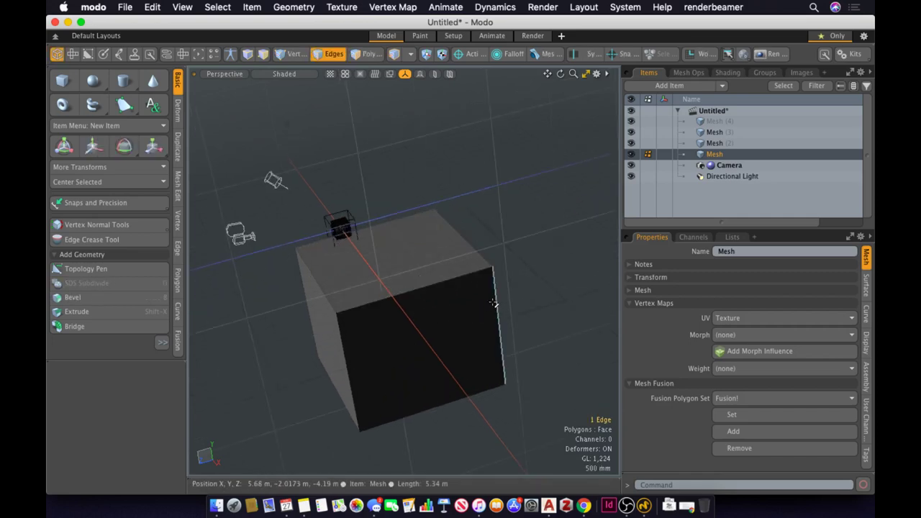
{"action": "double_click", "coordinate": [493, 303]}
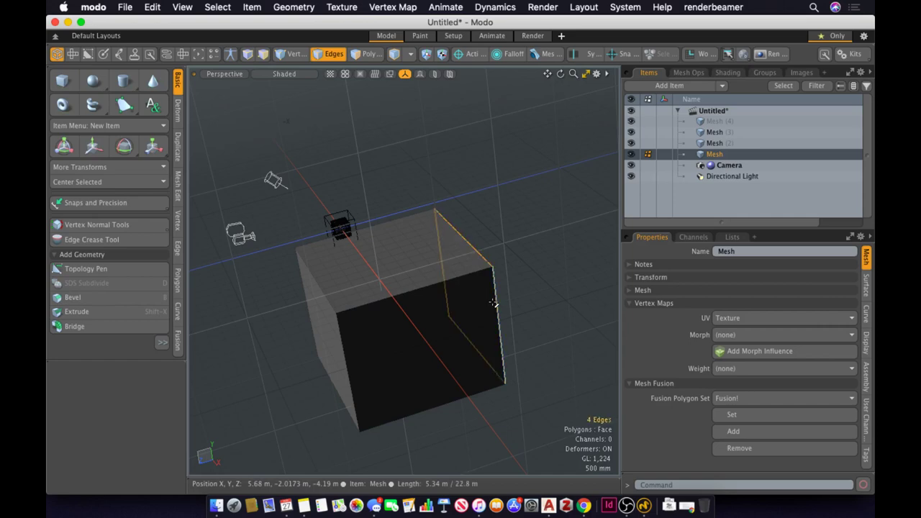
{"action": "double_click", "coordinate": [436, 285], "text": "shift"}
{"action": "left_click", "coordinate": [465, 302]}
{"action": "left_click", "coordinate": [495, 290]}
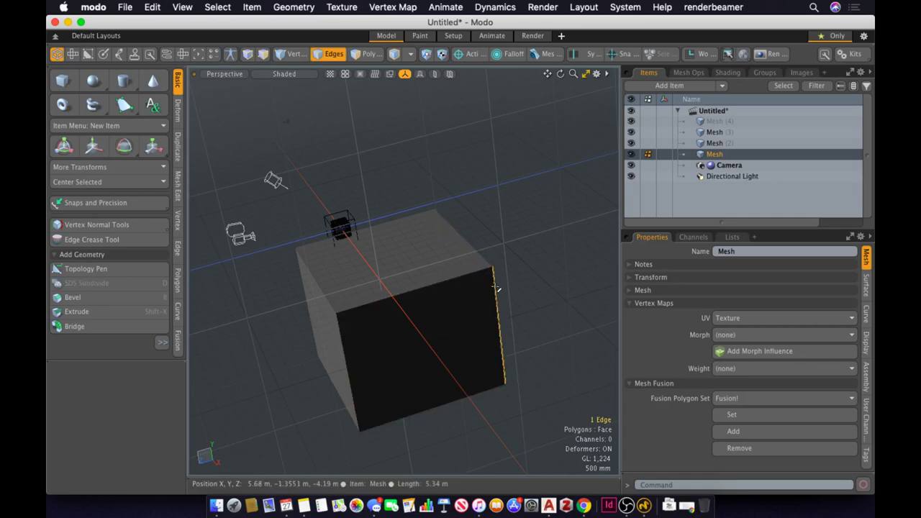
{"action": "double_click", "coordinate": [497, 288]}
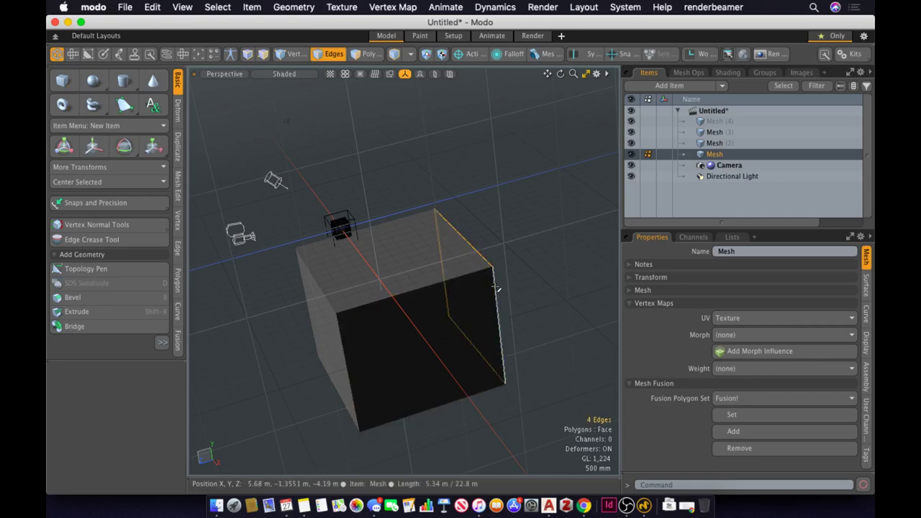
{"action": "left_click", "coordinate": [428, 271]}
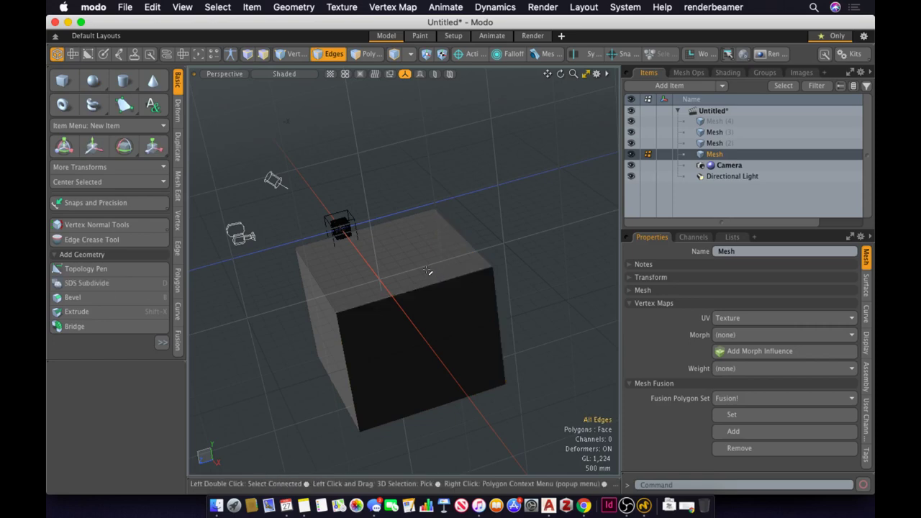
Select every edge of the large cube, clear the selection, and select them all again using the Select All command
{"action": "double_click", "coordinate": [428, 271]}
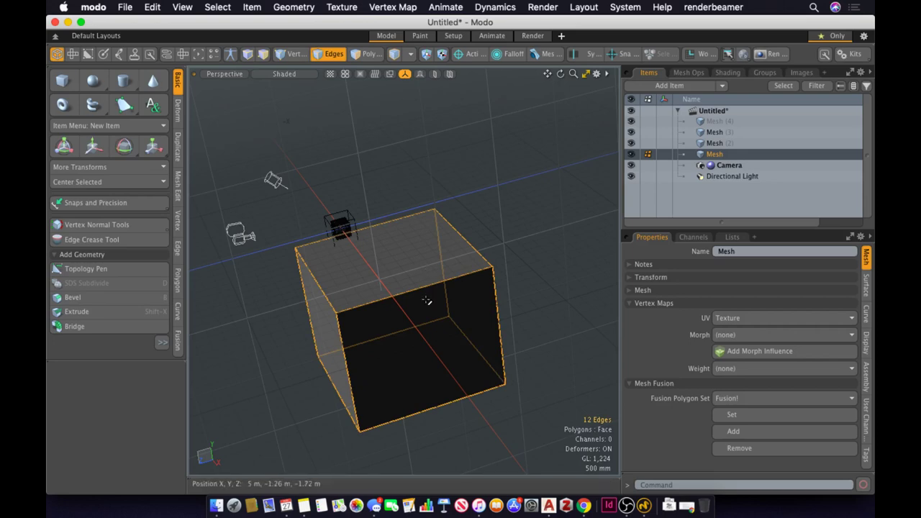
{"action": "left_click", "coordinate": [427, 271]}
{"action": "left_click", "coordinate": [153, 7]}
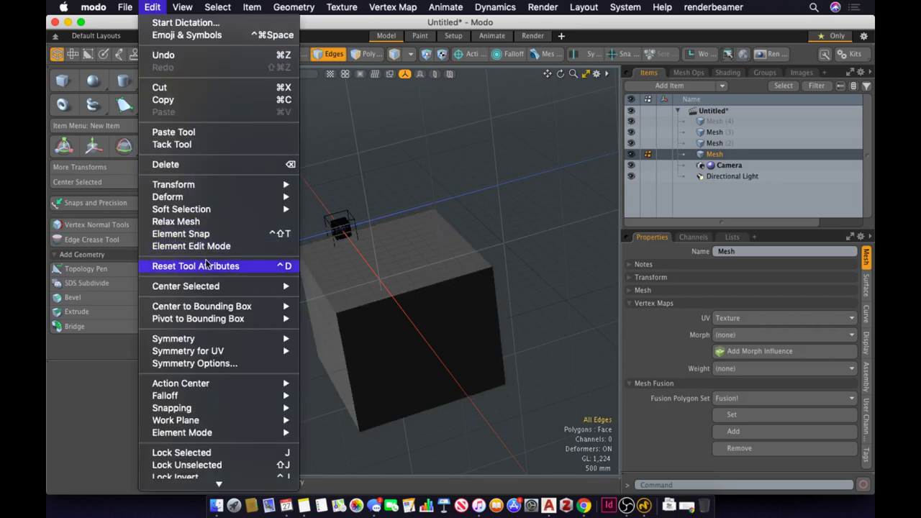
{"action": "mouse_move", "coordinate": [217, 6]}
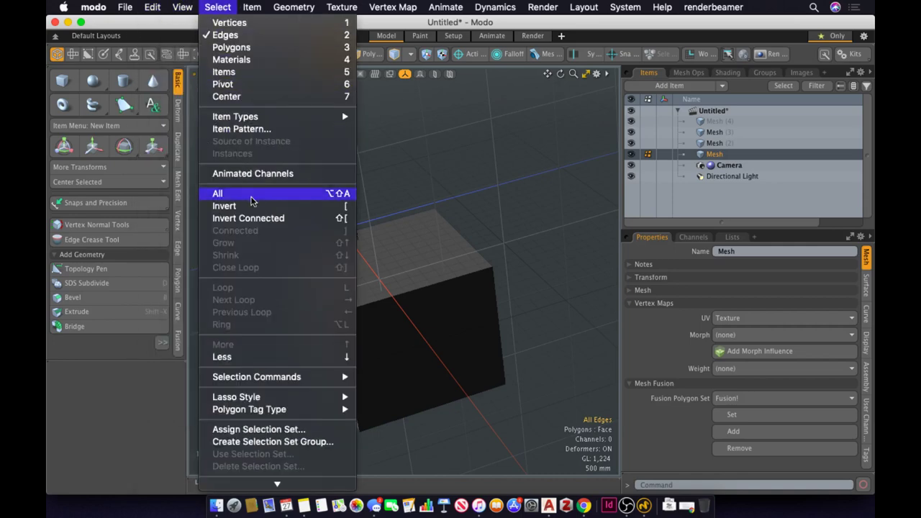
{"action": "left_click", "coordinate": [252, 199]}
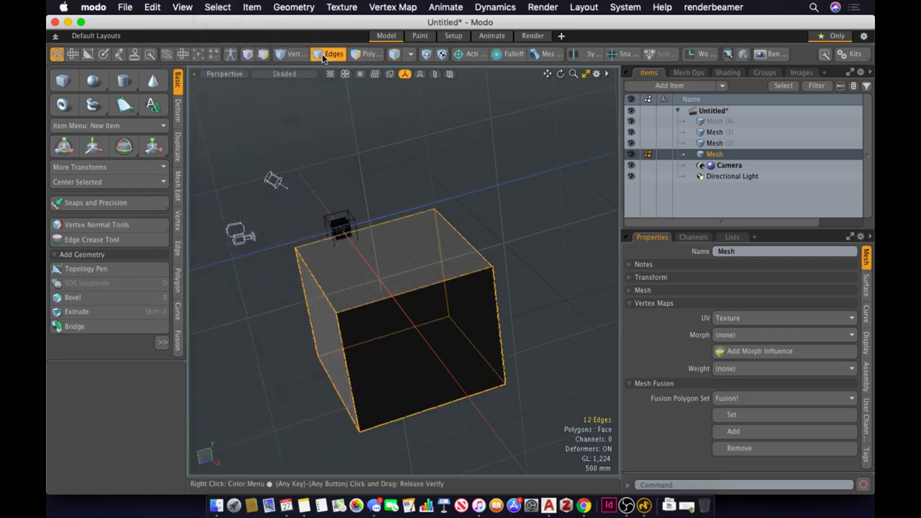
Try vertex selection mode, return to edge selection mode, and clear the edge selection
{"action": "left_click", "coordinate": [292, 54]}
{"action": "left_click", "coordinate": [328, 55]}
{"action": "key", "text": "bracketleft"}
{"action": "key", "text": "ctrl+d"}
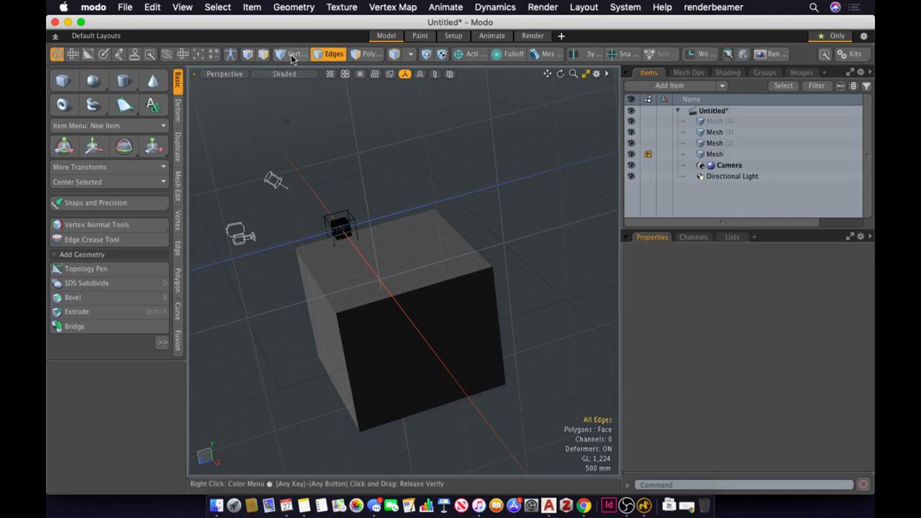
Switch to vertex selection mode and select corner vertices on the large cube's upper face
{"action": "left_click", "coordinate": [293, 54]}
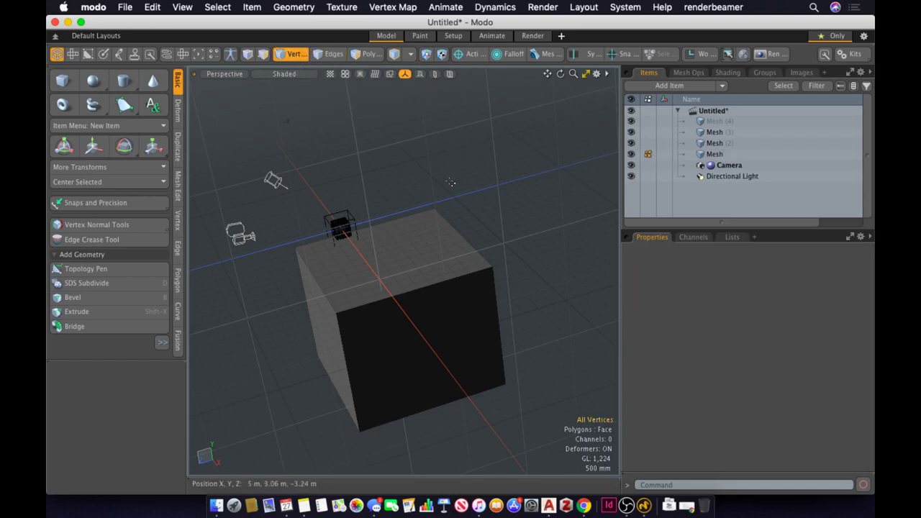
{"action": "left_click", "coordinate": [435, 209]}
{"action": "double_click", "coordinate": [492, 267]}
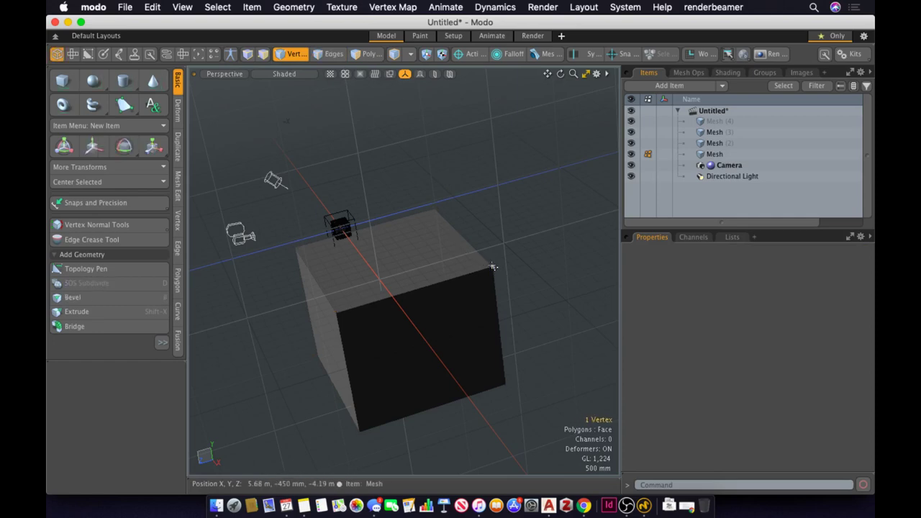
Open the 3D (OpenGL) Viewport help page in Chrome, close it, and switch back to Modo
{"action": "key", "text": "F1"}
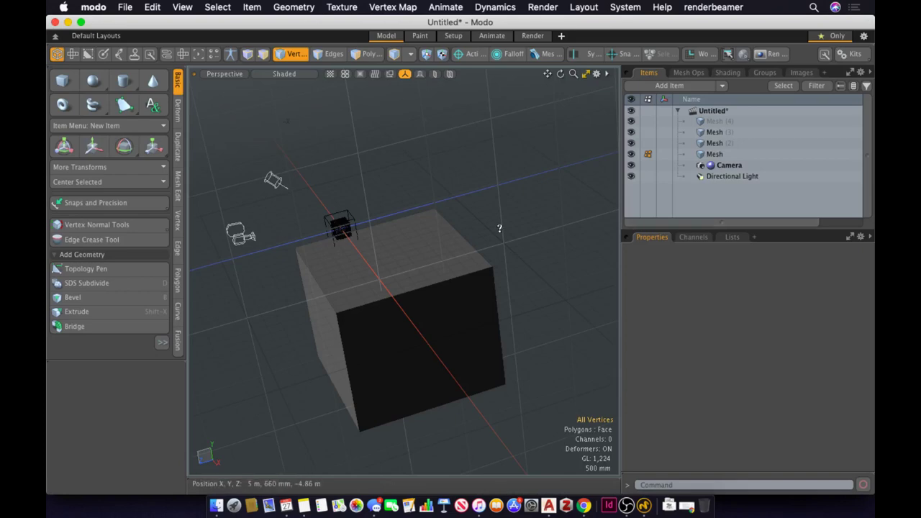
{"action": "key", "text": "F1"}
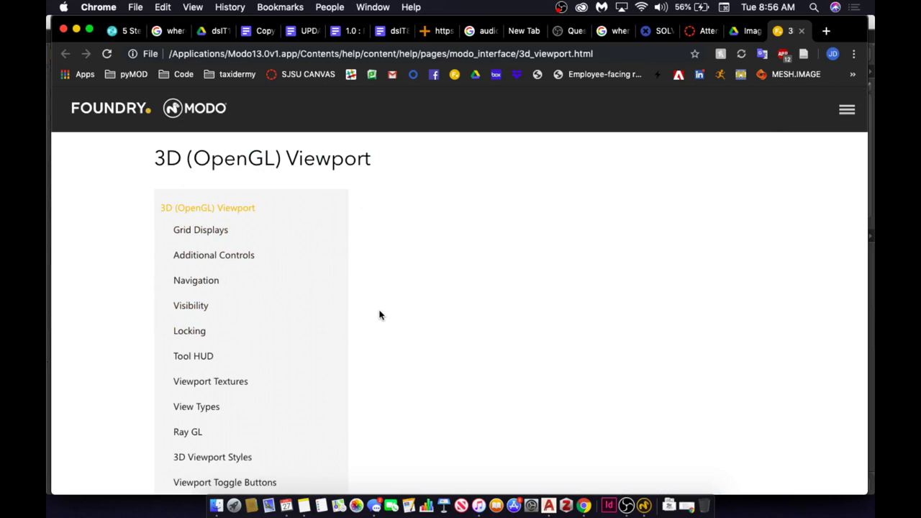
{"action": "key", "text": "super+w"}
{"action": "key", "text": "super+Tab"}
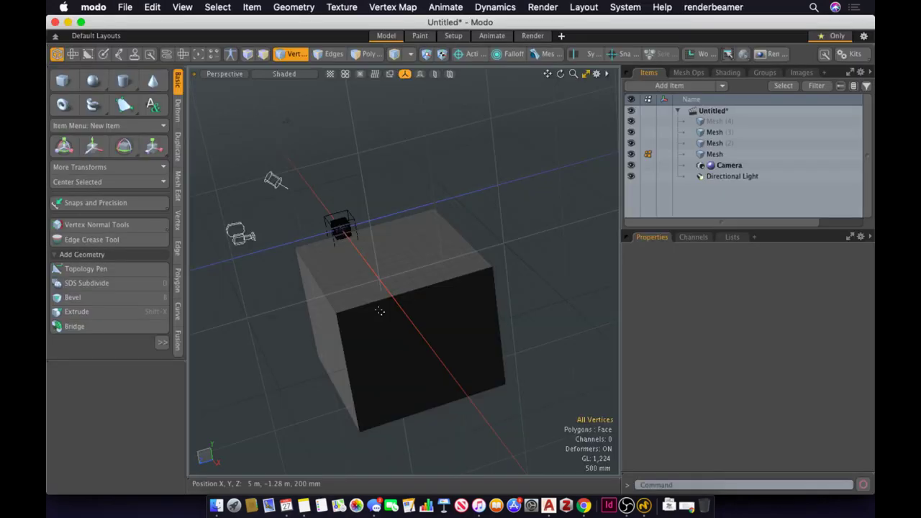
In item selection mode, select the large cube in the viewport, and select the small cube Mesh (3) instead
{"action": "left_click_drag", "start_coordinate": [485, 310], "coordinate": [405, 273], "text": "alt"}
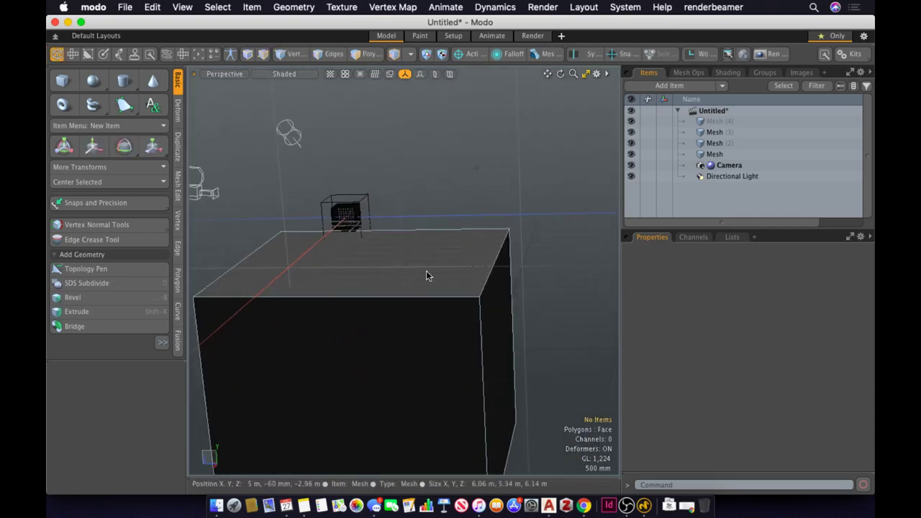
{"action": "left_click", "coordinate": [427, 272]}
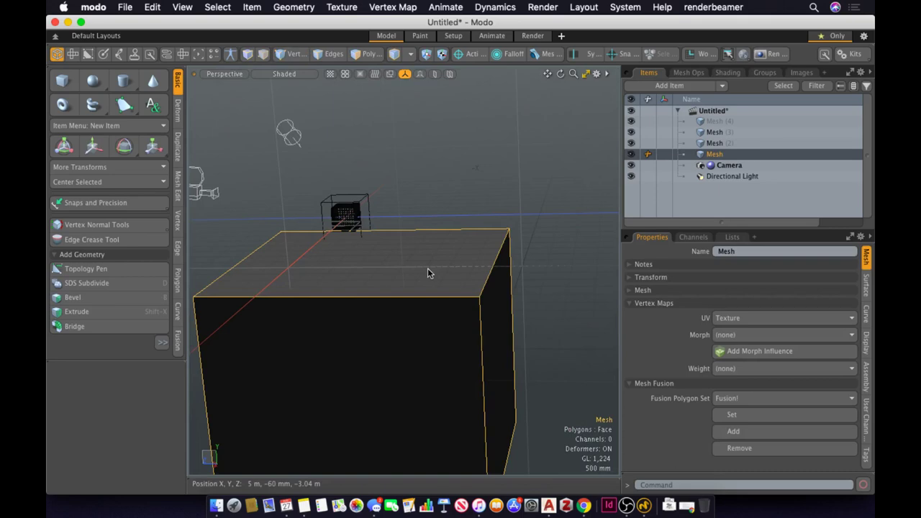
{"action": "left_click", "coordinate": [345, 216]}
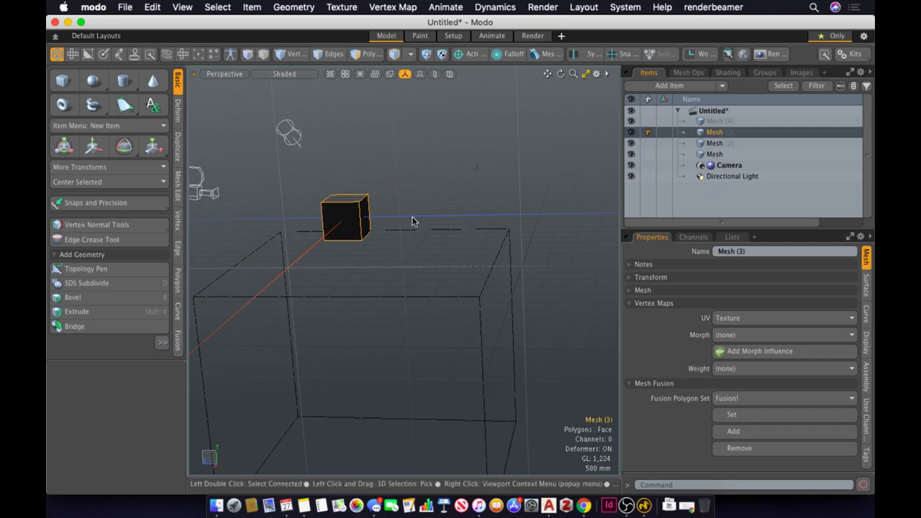
In polygon selection mode, select a single face of the small cube, select all its connected polygons, and clear the selection
{"action": "key", "text": "5"}
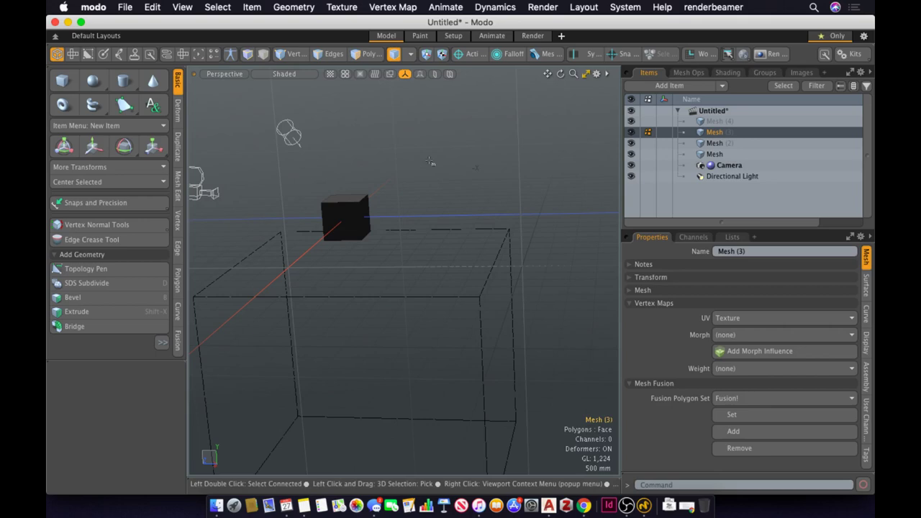
{"action": "key", "text": "3"}
{"action": "left_click_drag", "start_coordinate": [432, 160], "coordinate": [411, 230], "text": "alt"}
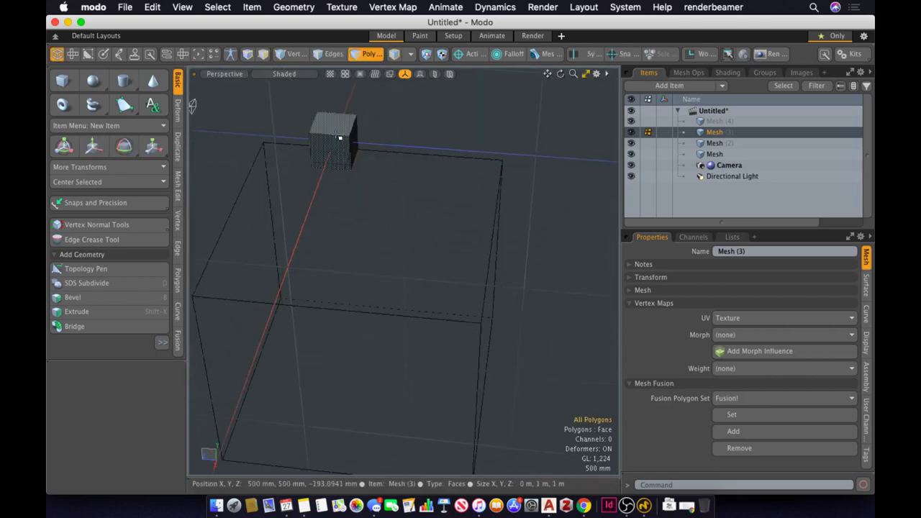
{"action": "left_click", "coordinate": [348, 143]}
{"action": "left_click", "coordinate": [372, 153]}
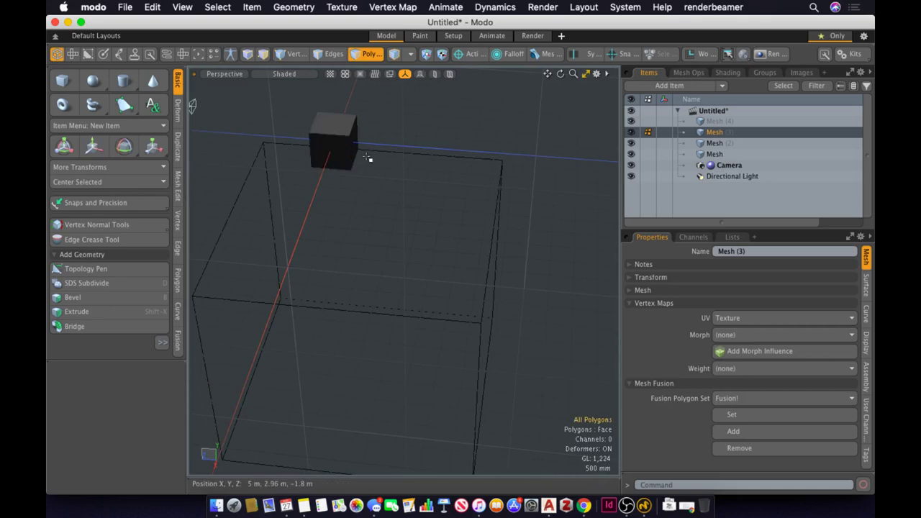
{"action": "double_click", "coordinate": [331, 120]}
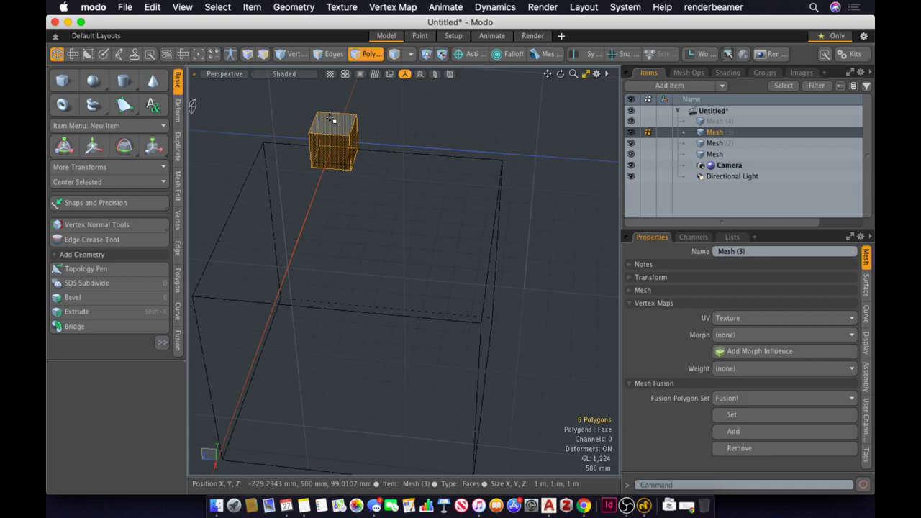
{"action": "left_click", "coordinate": [332, 103]}
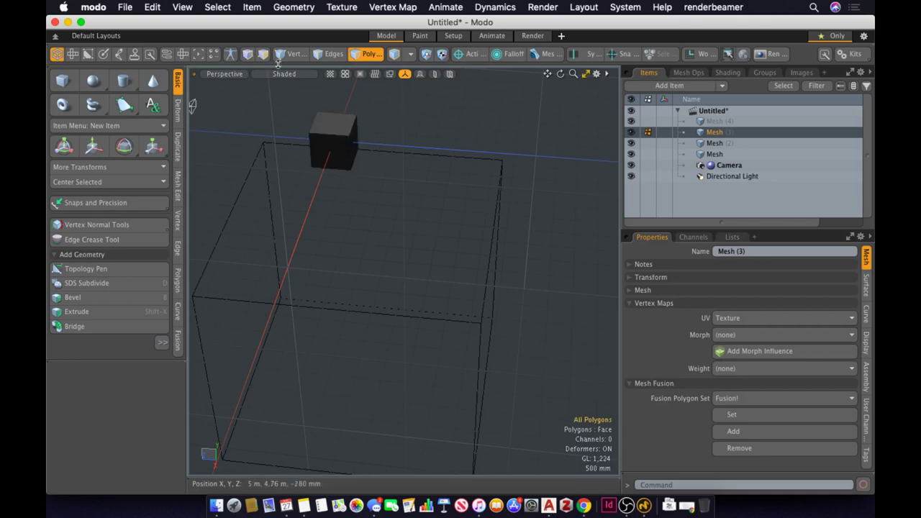
Examine the available selection commands, including Connected, Grow, Shrink, Loop, Ring, More and Less
{"action": "left_click", "coordinate": [217, 7]}
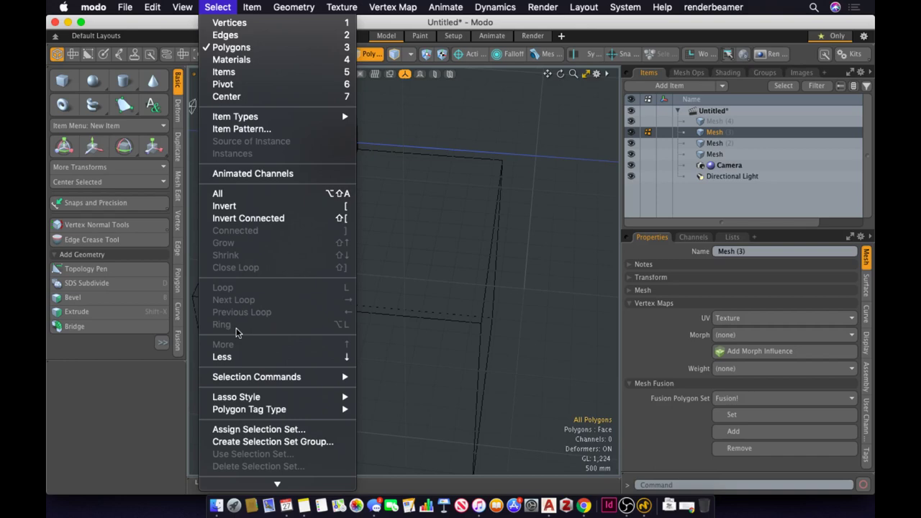
{"action": "left_click", "coordinate": [275, 356]}
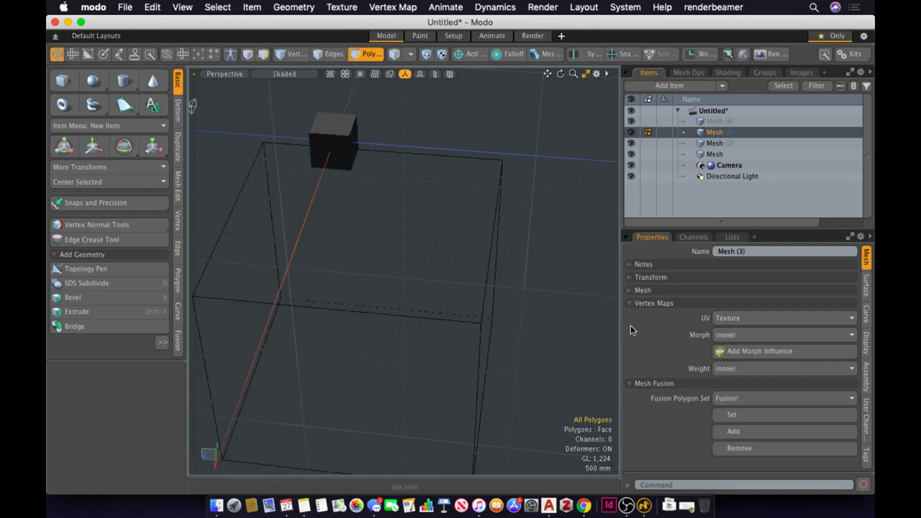
Switch to edge selection mode and select the small cube's vertical edge between its front and side faces
{"action": "key", "text": "2"}
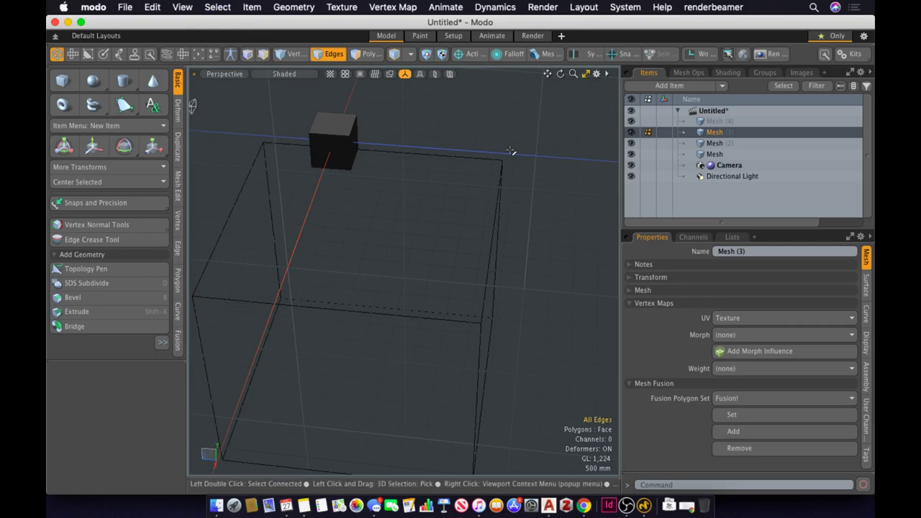
{"action": "double_click", "coordinate": [352, 137]}
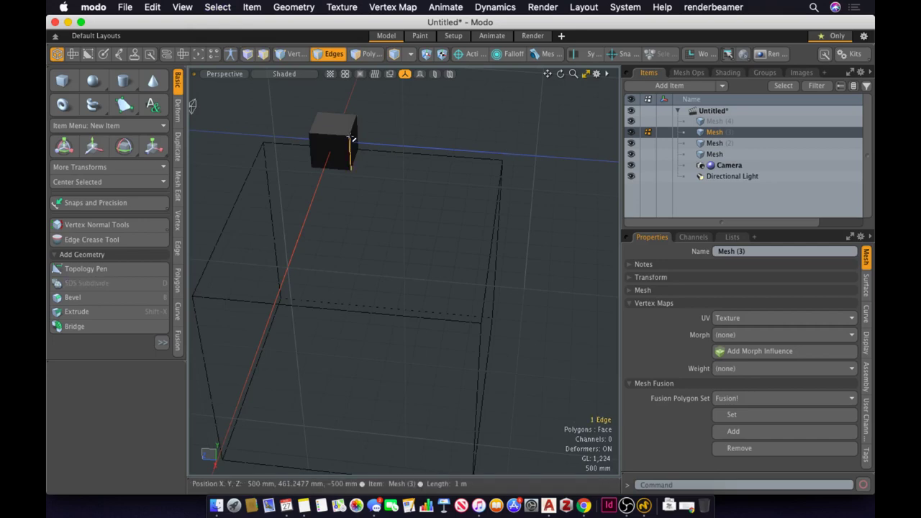
Select the edge loop around the small cube's front face, clear it, and select all of the cube's edges
{"action": "left_click", "coordinate": [402, 115]}
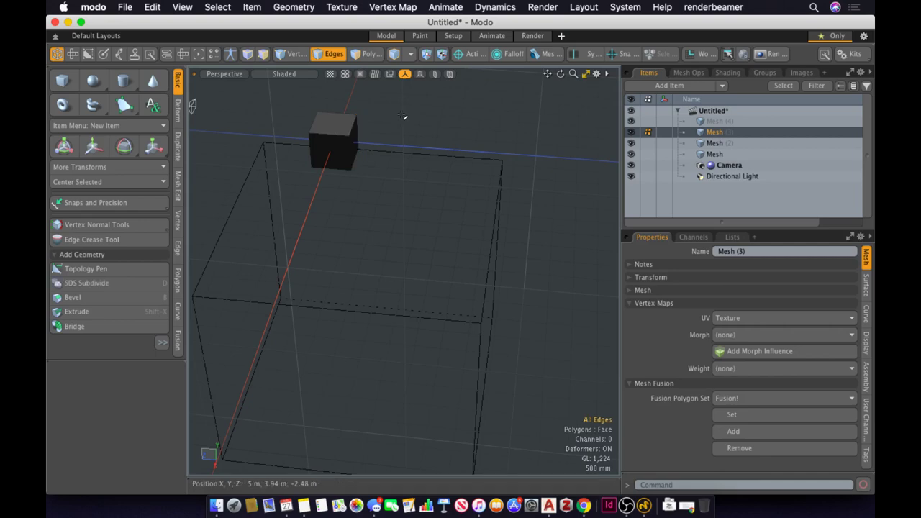
{"action": "double_click", "coordinate": [320, 131]}
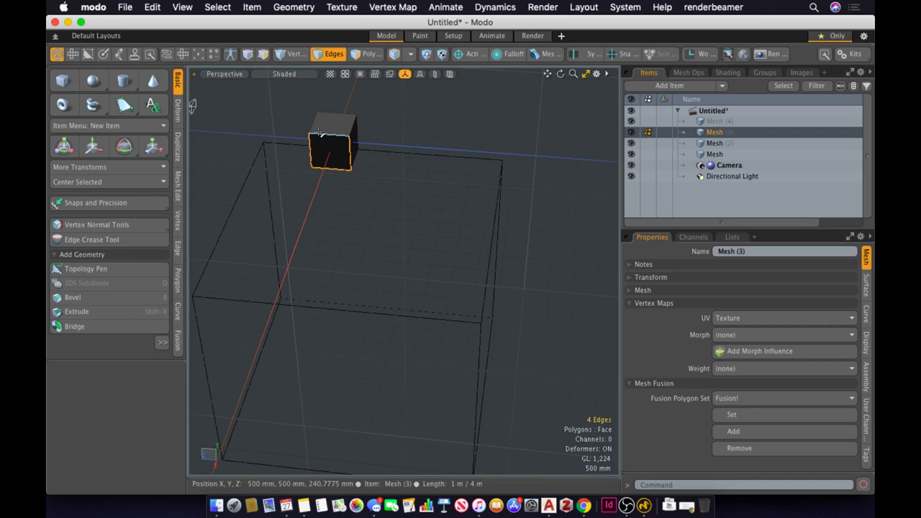
{"action": "left_click", "coordinate": [366, 119]}
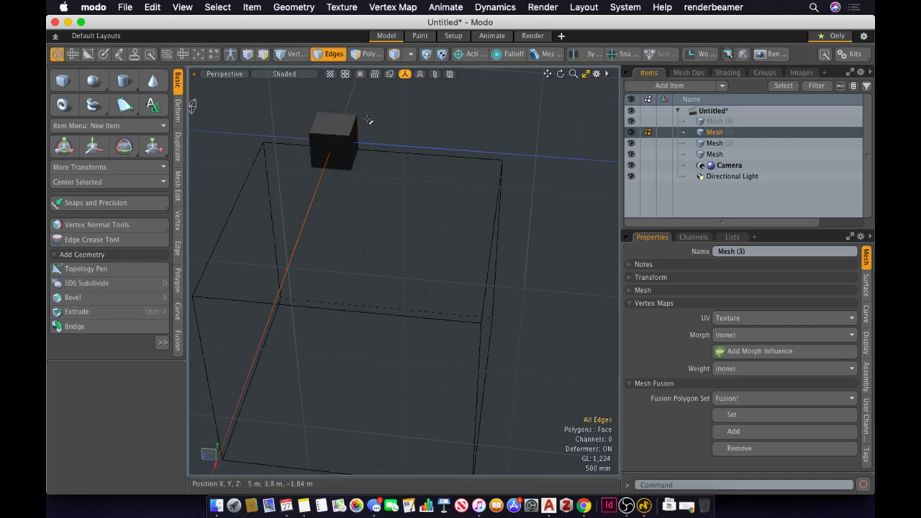
{"action": "key", "text": "ctrl+a"}
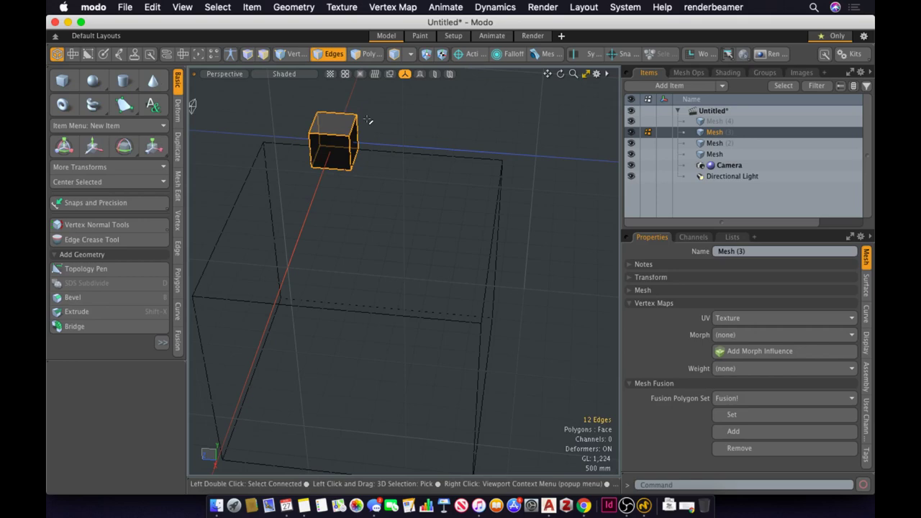
Switch the selection mode to vertices and then to items for the small cube
{"action": "key", "text": "1"}
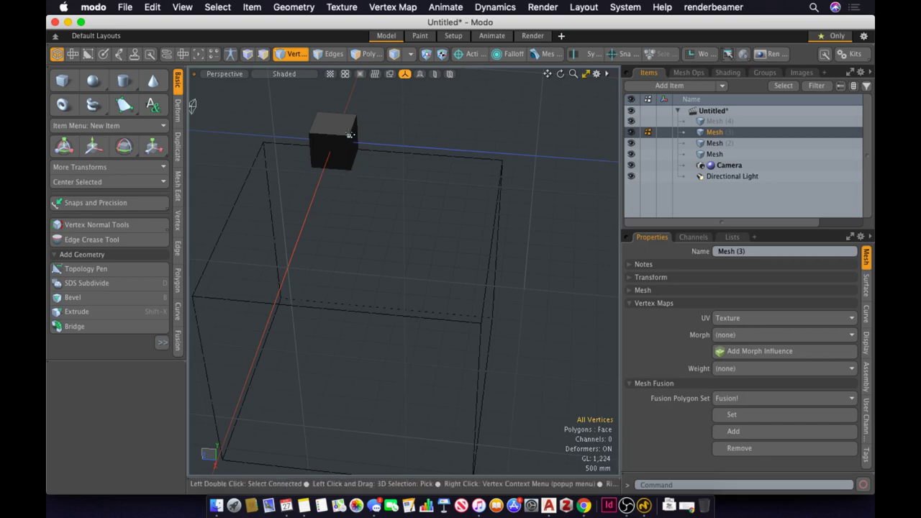
{"action": "key", "text": "5"}
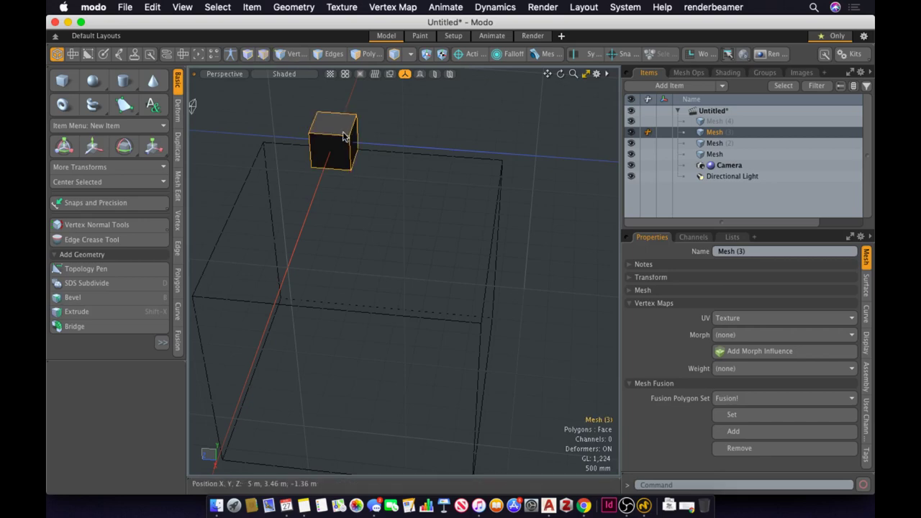
{"action": "left_click_drag", "start_coordinate": [323, 119], "coordinate": [468, 173], "text": "ctrl+alt"}
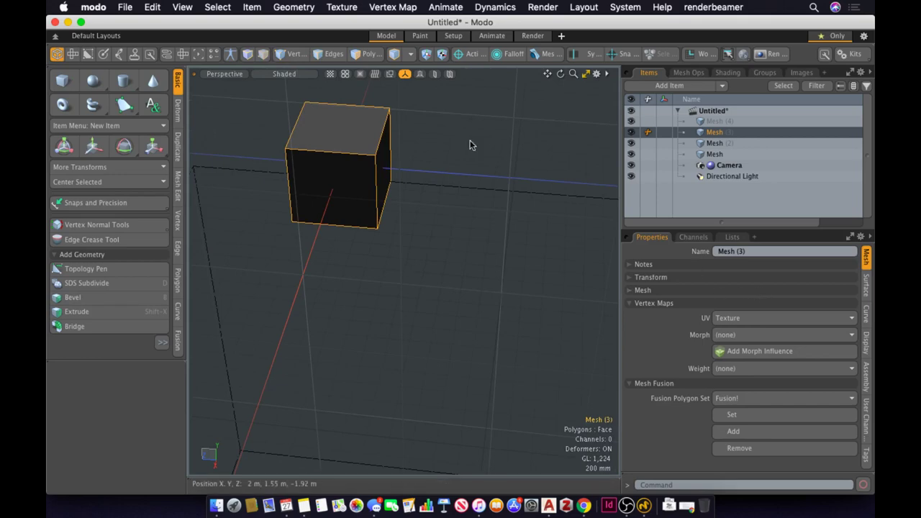
Show the cube's lists and enlarge the Statistics section by shrinking the item list, vertex map list and Pipeline
{"action": "left_click", "coordinate": [732, 237]}
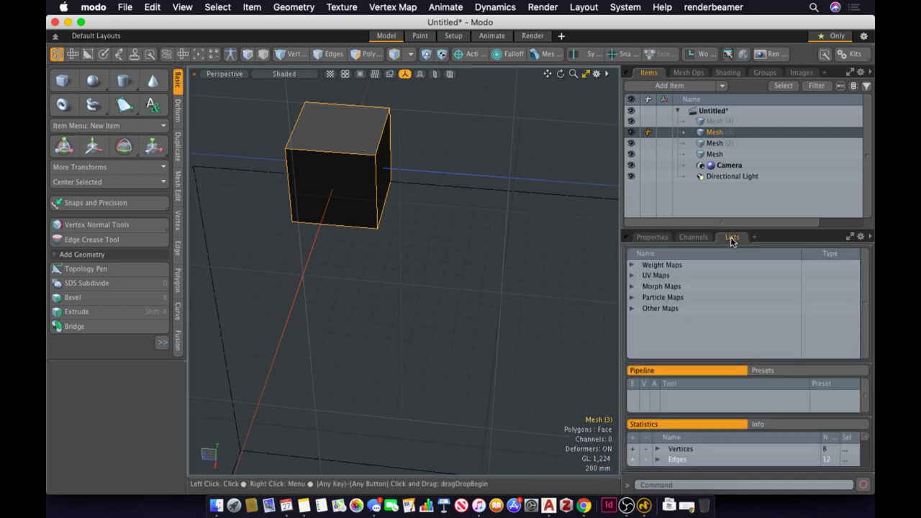
{"action": "left_click", "coordinate": [675, 230]}
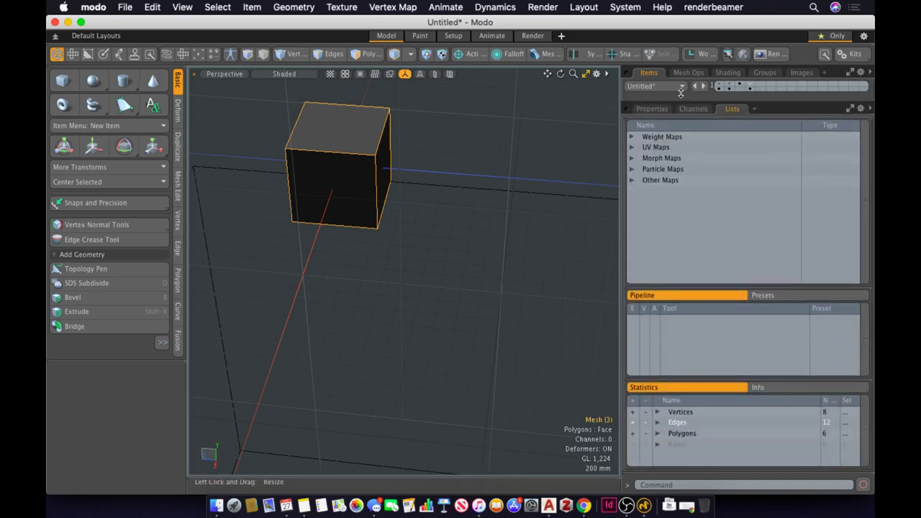
{"action": "left_click", "coordinate": [692, 289]}
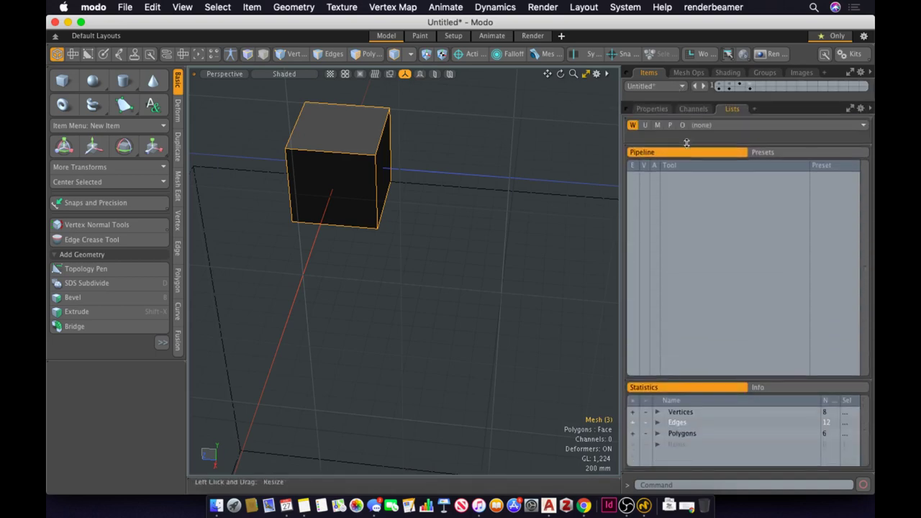
{"action": "left_click", "coordinate": [712, 377]}
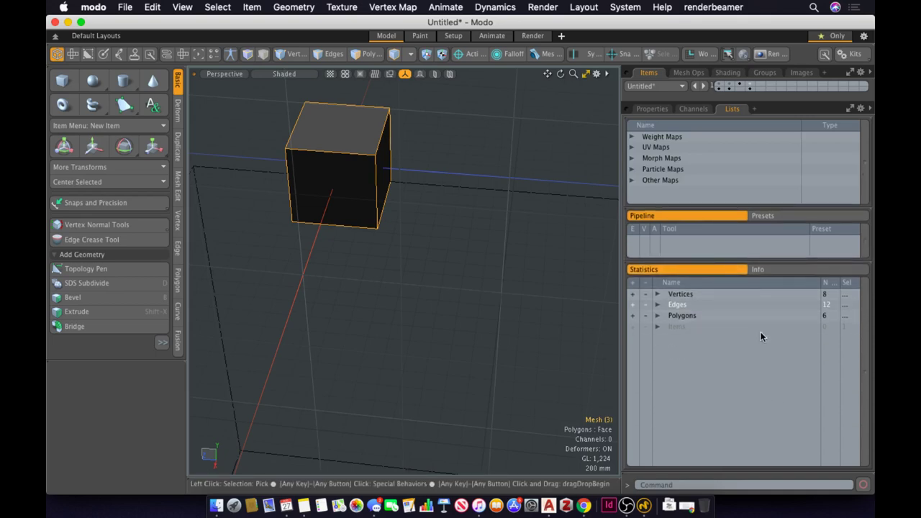
Examine the Vertices, Edges and Polygons subcategories in Statistics, and collapse them again
{"action": "left_click", "coordinate": [657, 294]}
{"action": "left_click", "coordinate": [657, 359]}
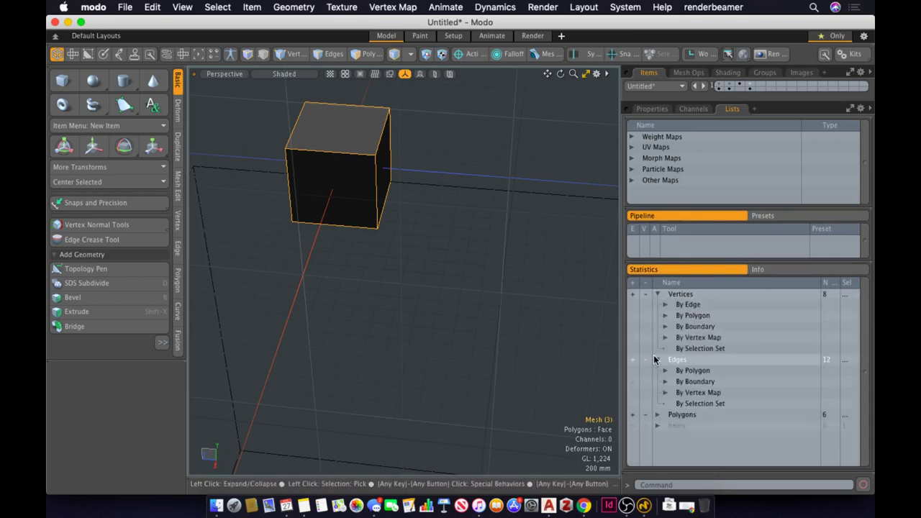
{"action": "left_click", "coordinate": [658, 415]}
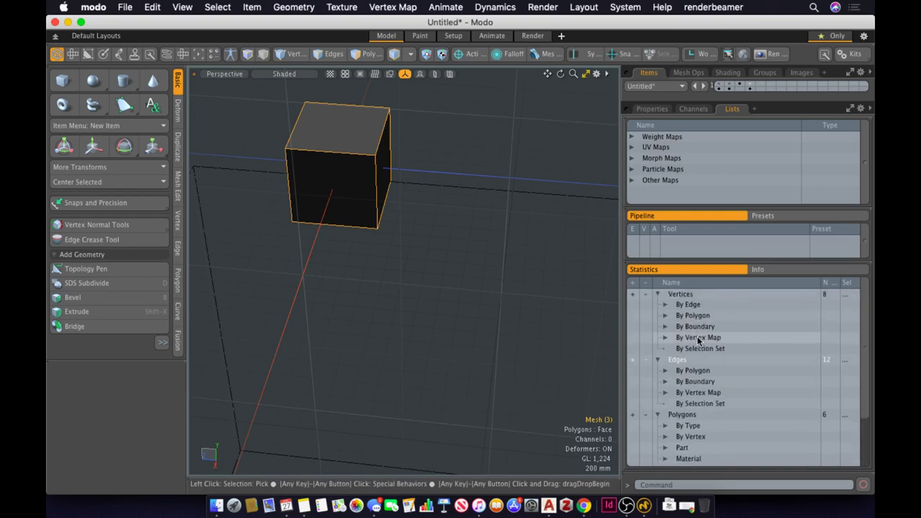
{"action": "left_click", "coordinate": [657, 293]}
{"action": "left_click", "coordinate": [658, 304]}
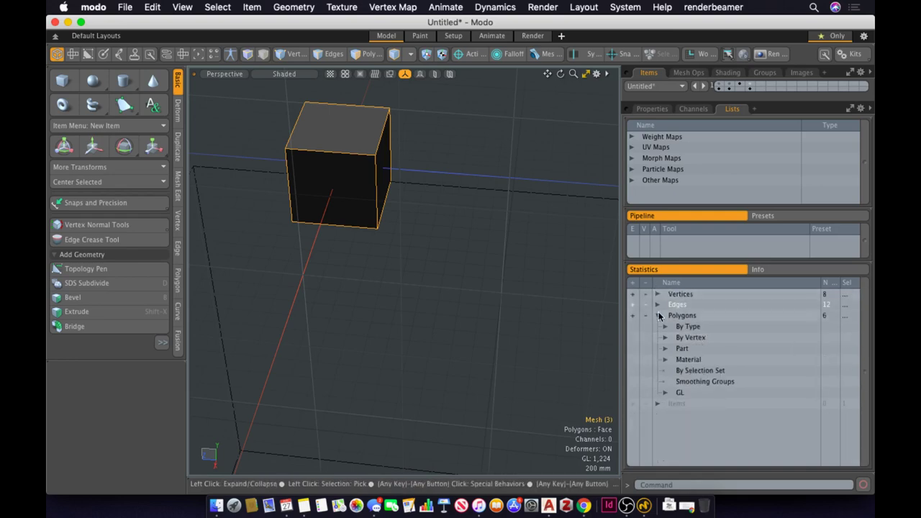
{"action": "left_click", "coordinate": [658, 316]}
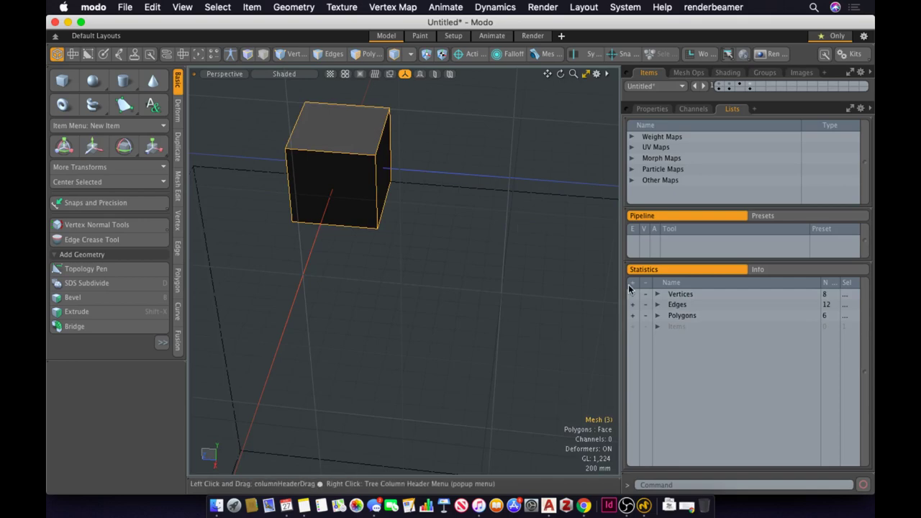
Select all of the cube's edges through Statistics and widen the Num and Sel columns
{"action": "key", "text": "2"}
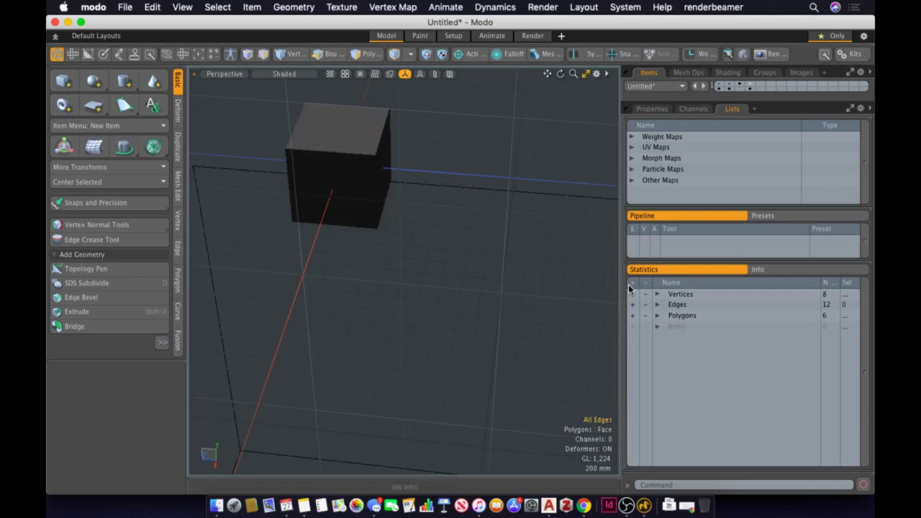
{"action": "left_click", "coordinate": [633, 304]}
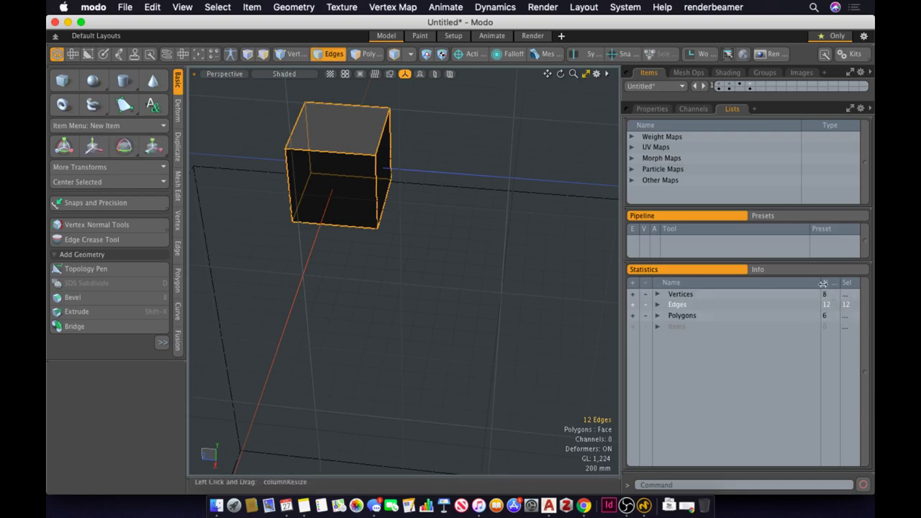
{"action": "left_click_drag", "start_coordinate": [822, 288], "coordinate": [757, 288]}
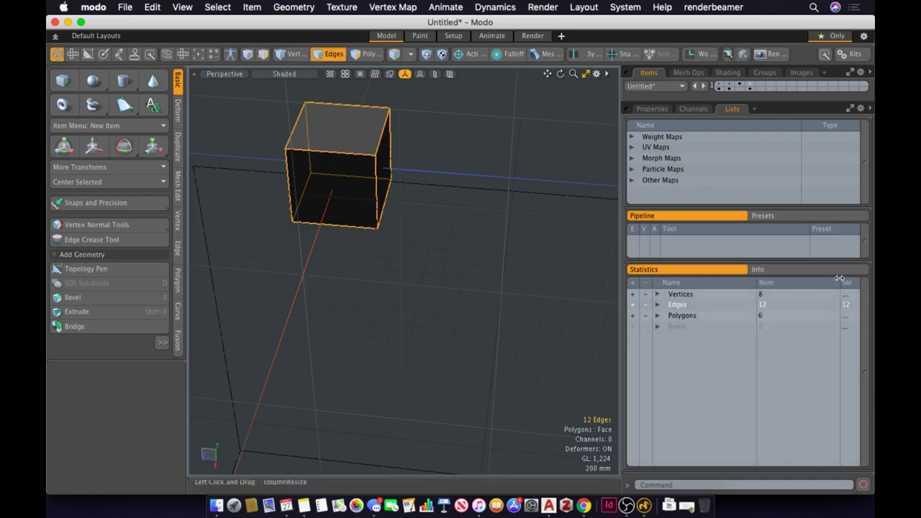
{"action": "left_click_drag", "start_coordinate": [841, 285], "coordinate": [798, 285]}
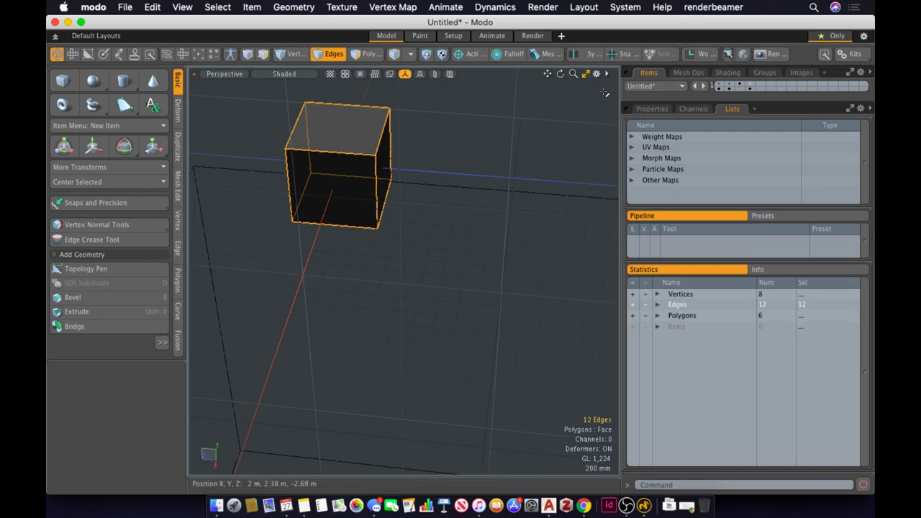
Use Statistics to select all of the cube's vertices, all of its edges, and all of its vertices again
{"action": "key", "text": "1"}
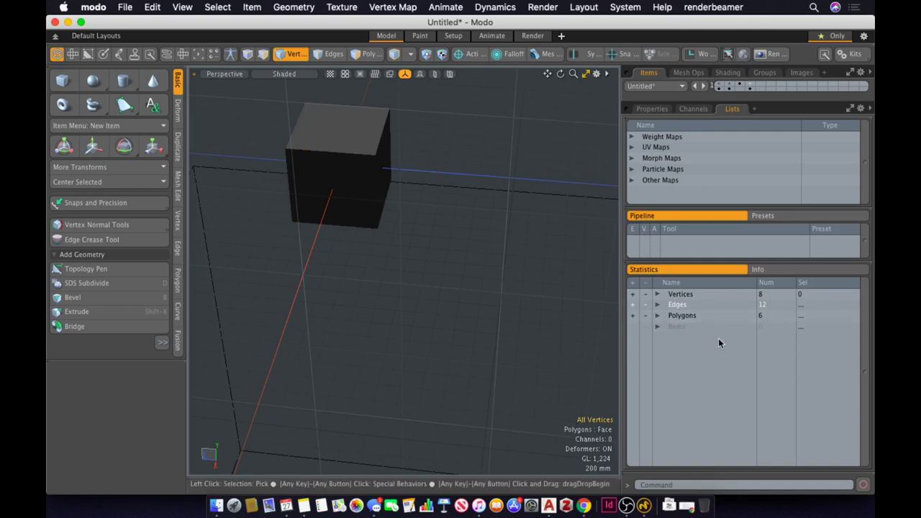
{"action": "left_click", "coordinate": [759, 295]}
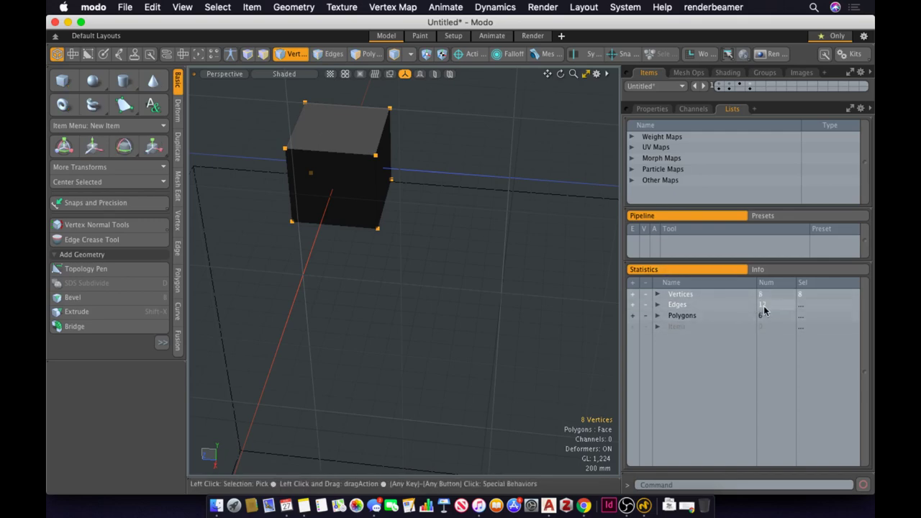
{"action": "key", "text": "ctrl+Tab"}
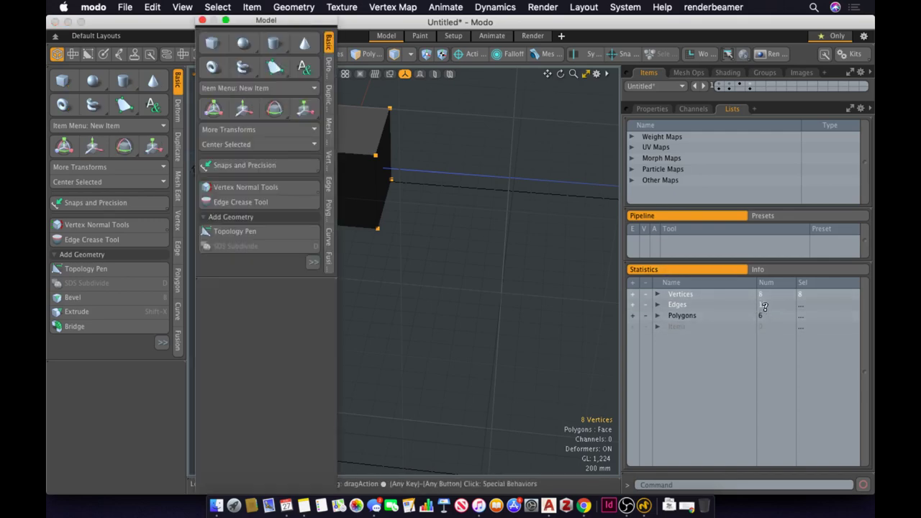
{"action": "left_click", "coordinate": [764, 307]}
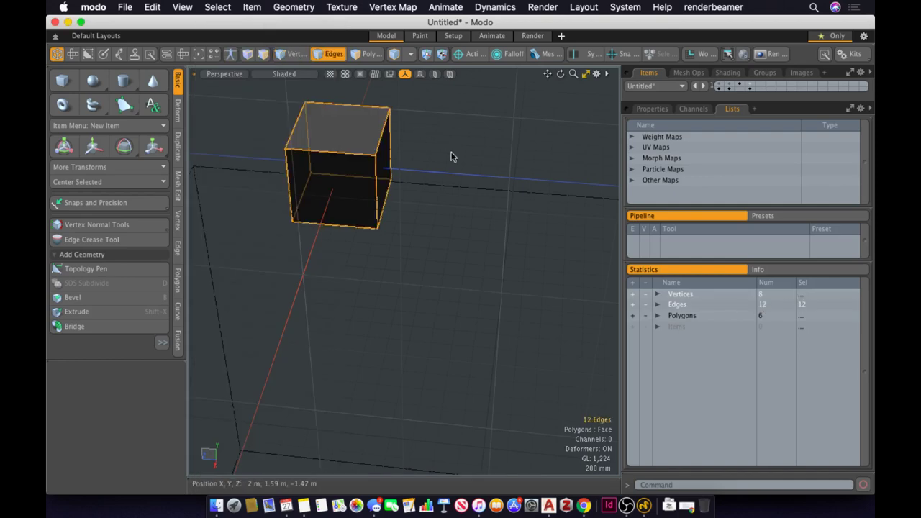
{"action": "left_click", "coordinate": [461, 157]}
{"action": "key", "text": "1"}
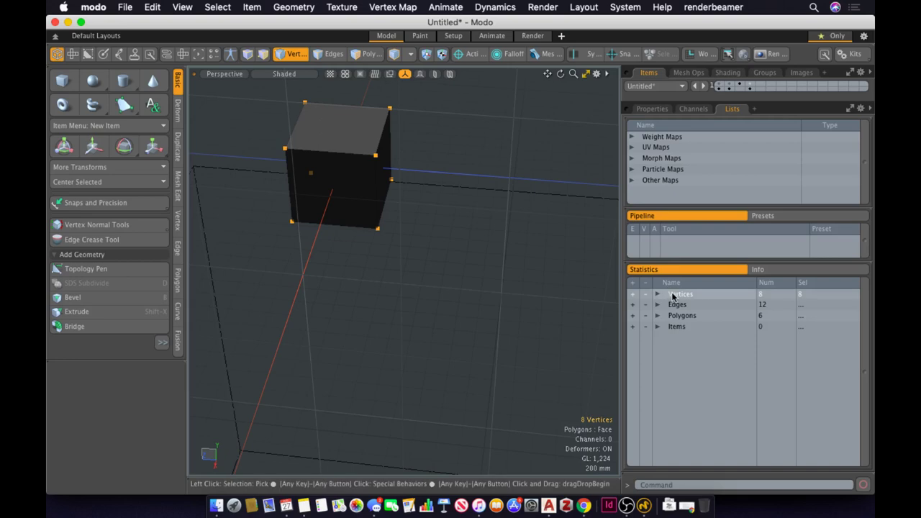
Select all of the cube's polygons through Statistics, and clear that selection again
{"action": "key", "text": "3"}
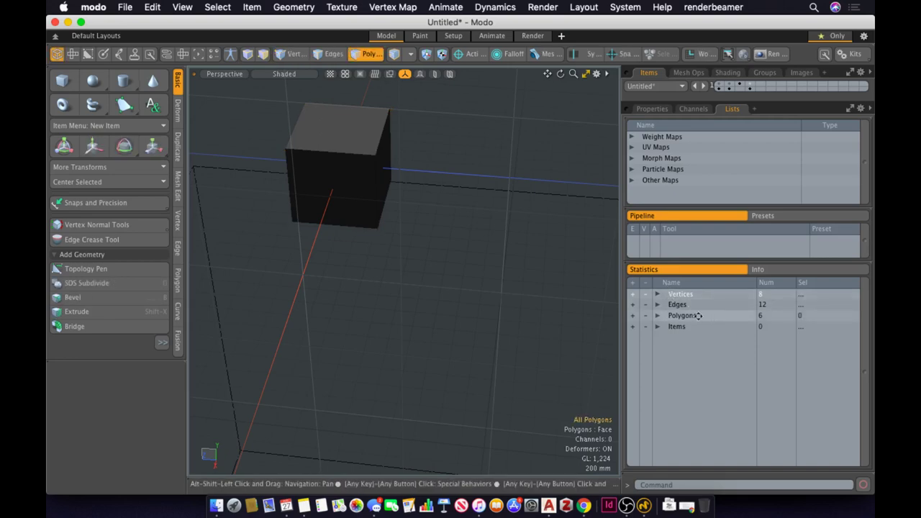
{"action": "left_click", "coordinate": [633, 316]}
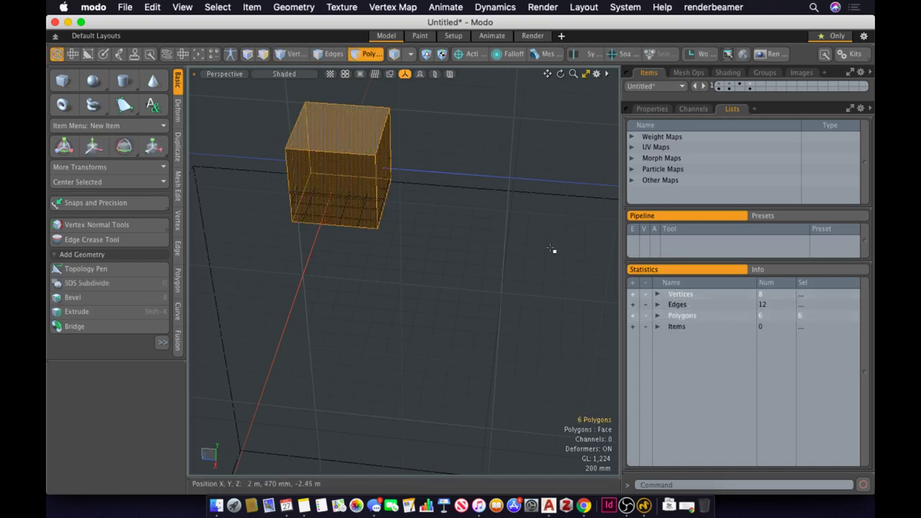
{"action": "left_click", "coordinate": [639, 316]}
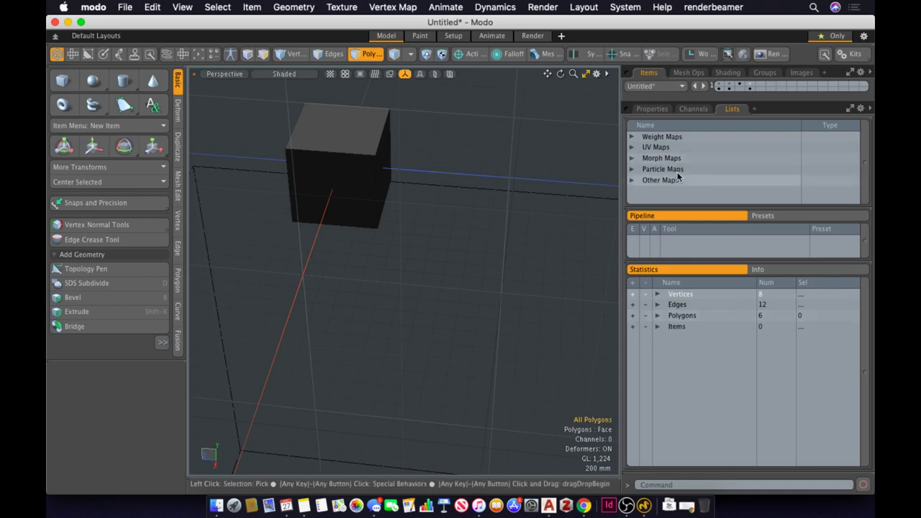
Select only the cube's narrow side polygon that faces along the blue axis
{"action": "scroll", "coordinate": [385, 123], "scroll_direction": "up", "scroll_amount": 3}
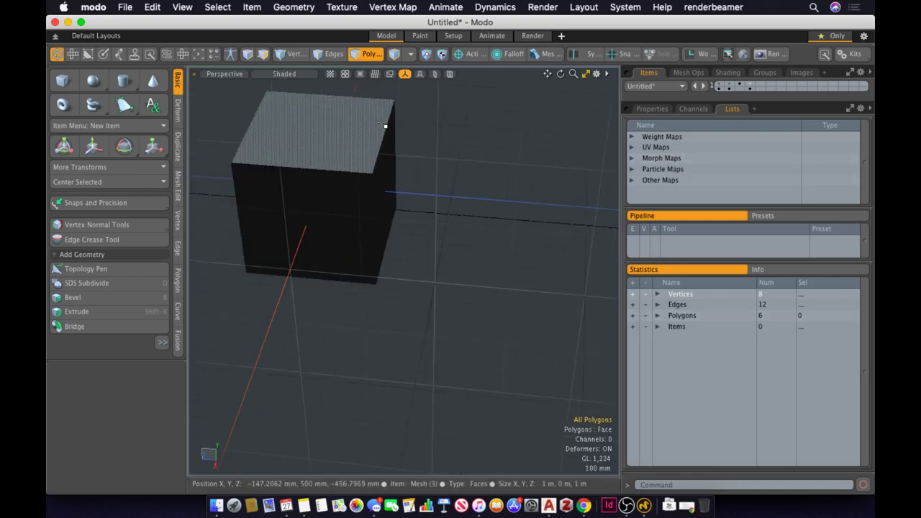
{"action": "left_click", "coordinate": [350, 138]}
{"action": "left_click", "coordinate": [394, 178]}
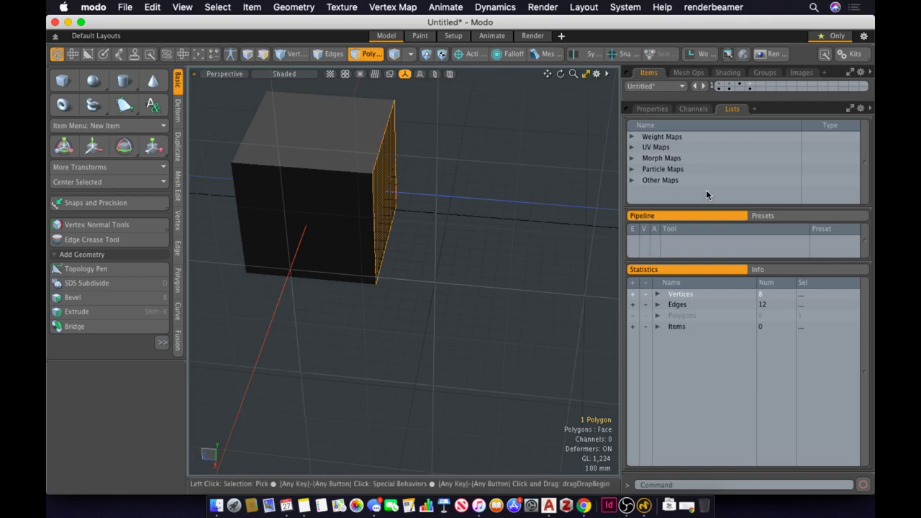
Switch back from the lists to Properties, enlarge the item list again, and clear the polygon selection
{"action": "left_click", "coordinate": [660, 109]}
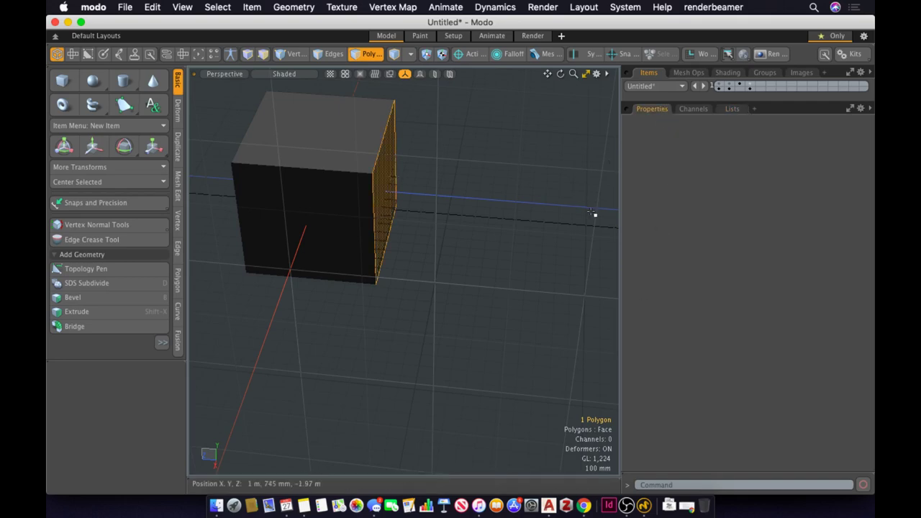
{"action": "left_click", "coordinate": [733, 109]}
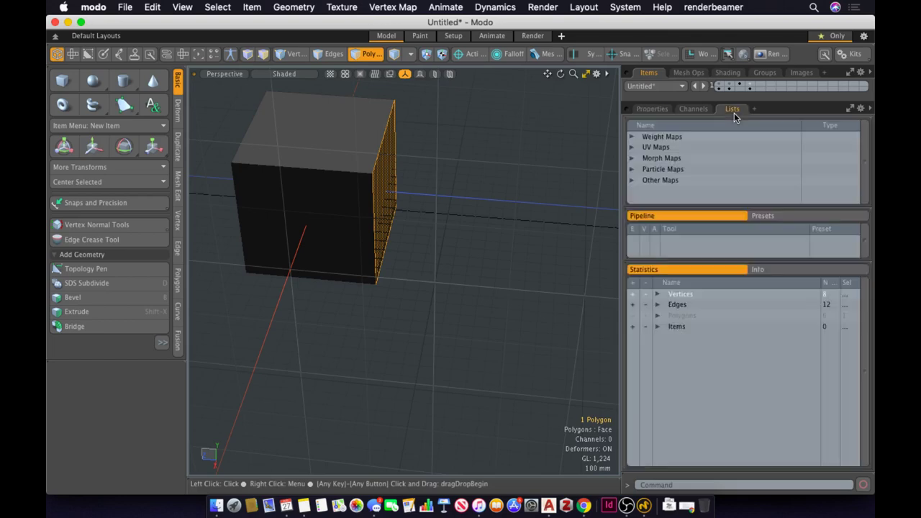
{"action": "left_click", "coordinate": [694, 109]}
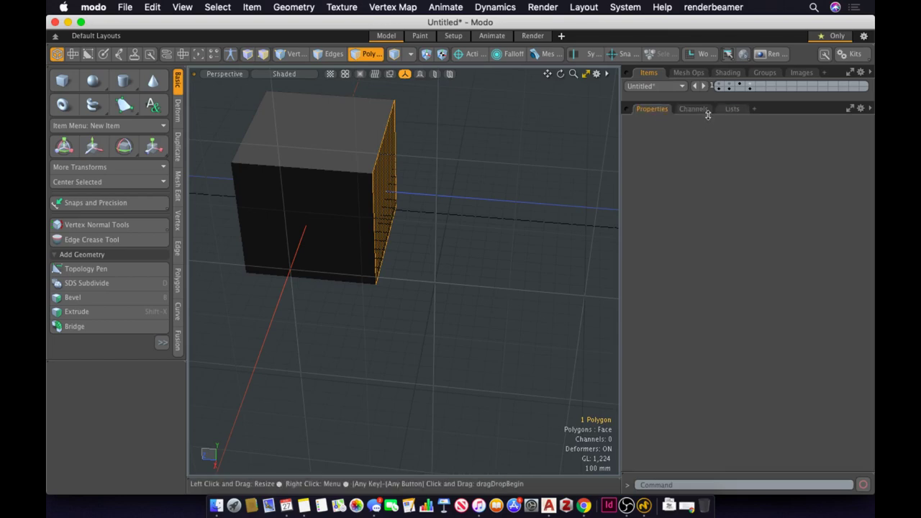
{"action": "left_click_drag", "start_coordinate": [707, 113], "coordinate": [707, 357]}
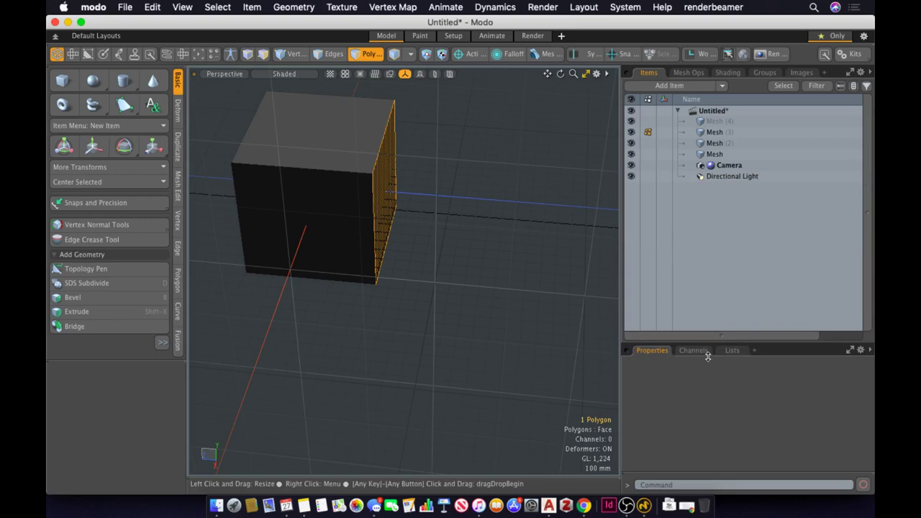
{"action": "left_click", "coordinate": [470, 232]}
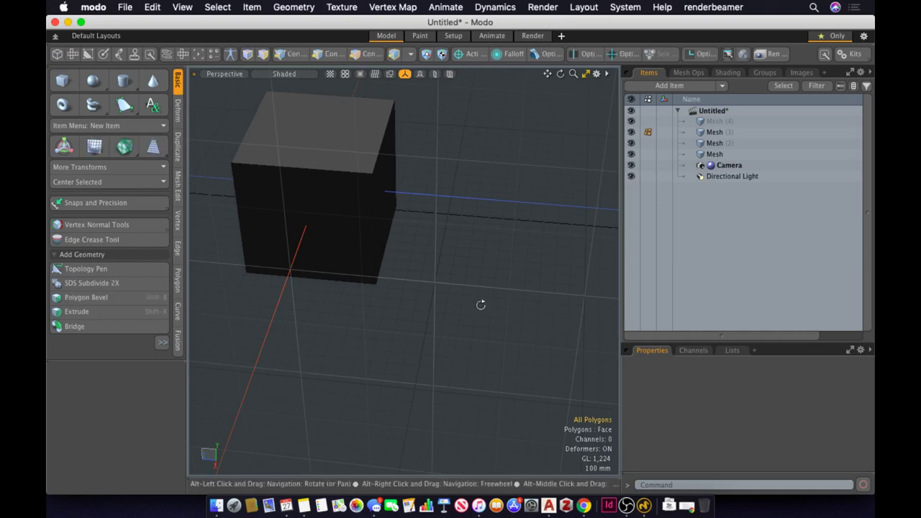
{"action": "mouse_move", "coordinate": [482, 305]}
{"action": "left_mouse_down", "text": "alt"}
{"action": "mouse_move", "coordinate": [408, 226]}
{"action": "mouse_move", "coordinate": [456, 290]}
{"action": "mouse_move", "coordinate": [385, 285]}
{"action": "mouse_move", "coordinate": [329, 222]}
{"action": "mouse_move", "coordinate": [487, 315]}
{"action": "left_mouse_up", "text": "alt"}
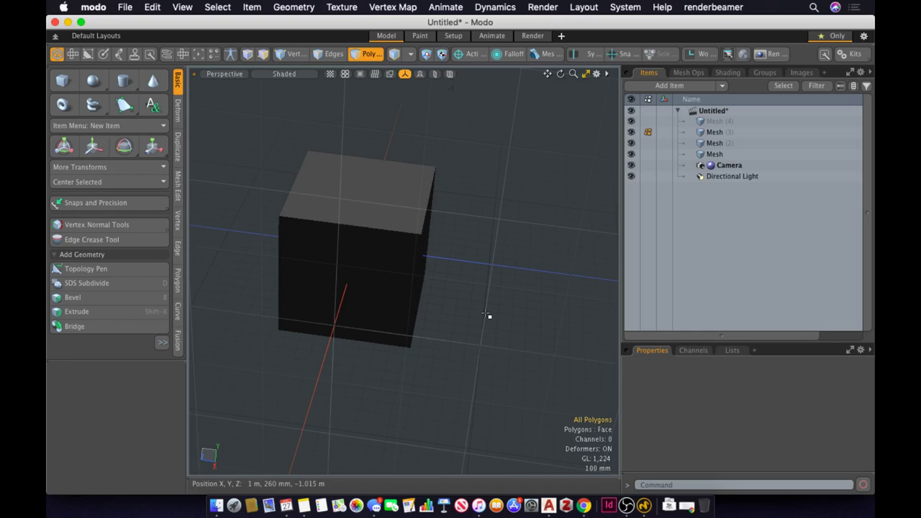
Switch to vertex selection, select all of the cube's vertices and clear the selection again
{"action": "left_click_drag", "start_coordinate": [487, 281], "coordinate": [427, 267], "text": "alt"}
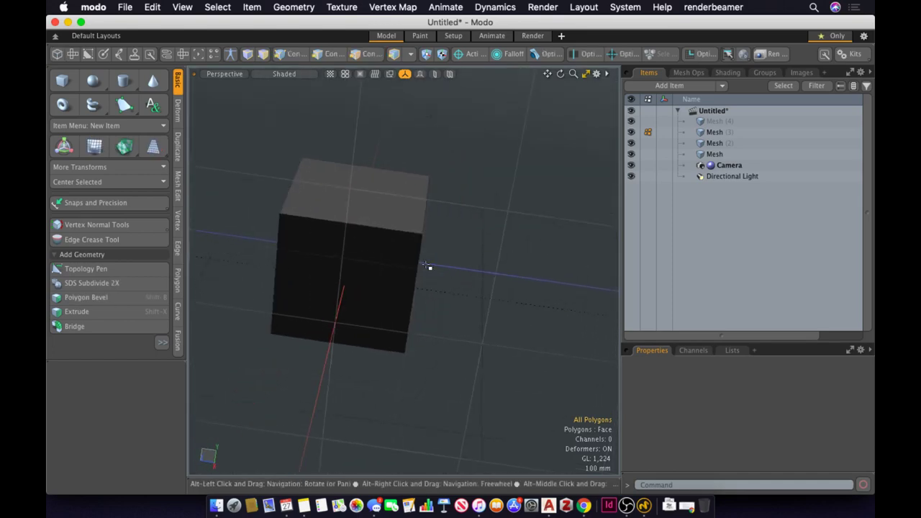
{"action": "left_click", "coordinate": [386, 296]}
{"action": "key", "text": "1"}
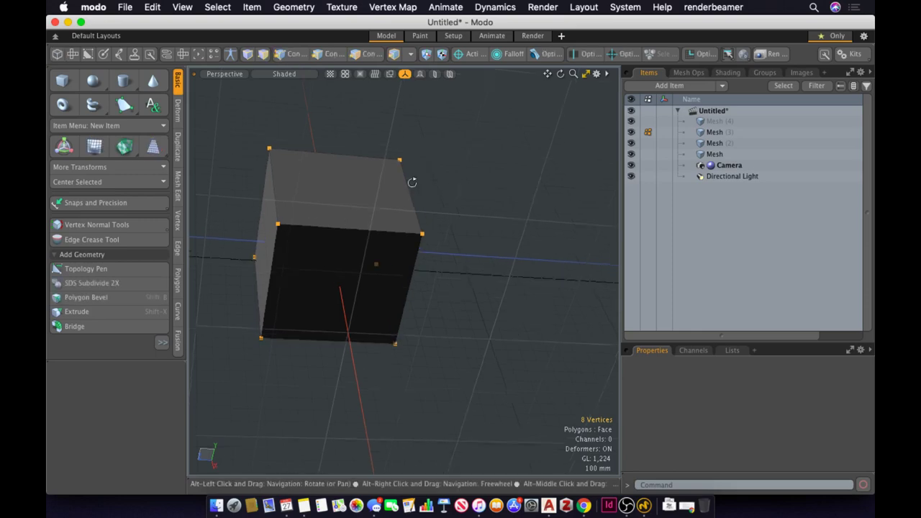
{"action": "left_click_drag", "start_coordinate": [374, 264], "coordinate": [437, 206], "text": "alt"}
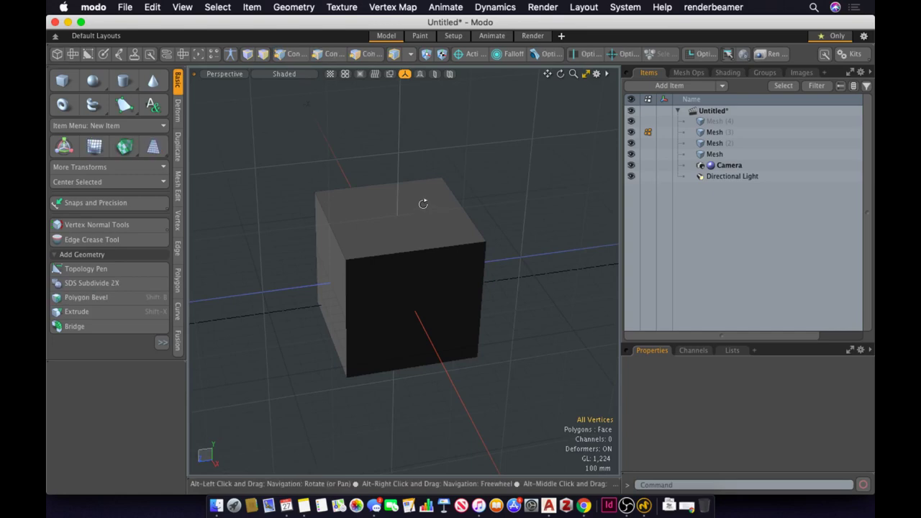
{"action": "left_click_drag", "start_coordinate": [424, 204], "coordinate": [437, 193], "text": "alt"}
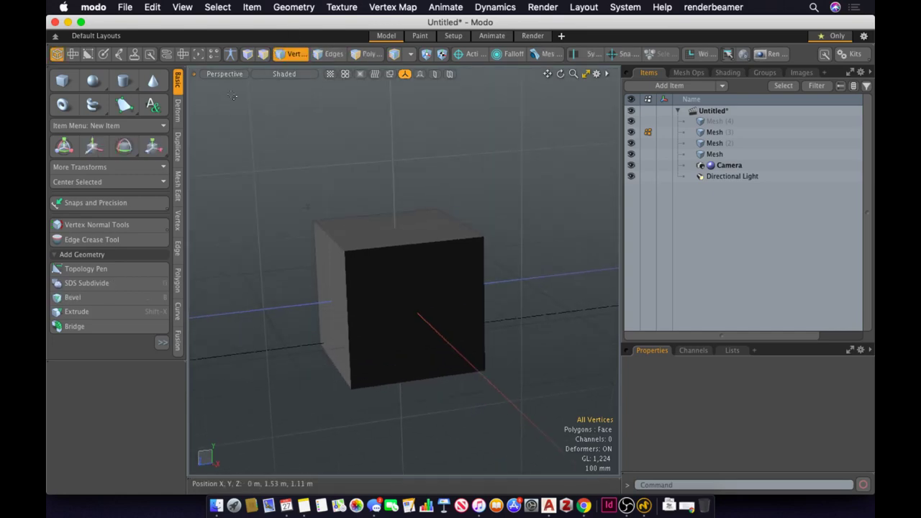
Activate the Move tool on the cube's vertices and replace it with the combined Transform tool
{"action": "key", "text": "w"}
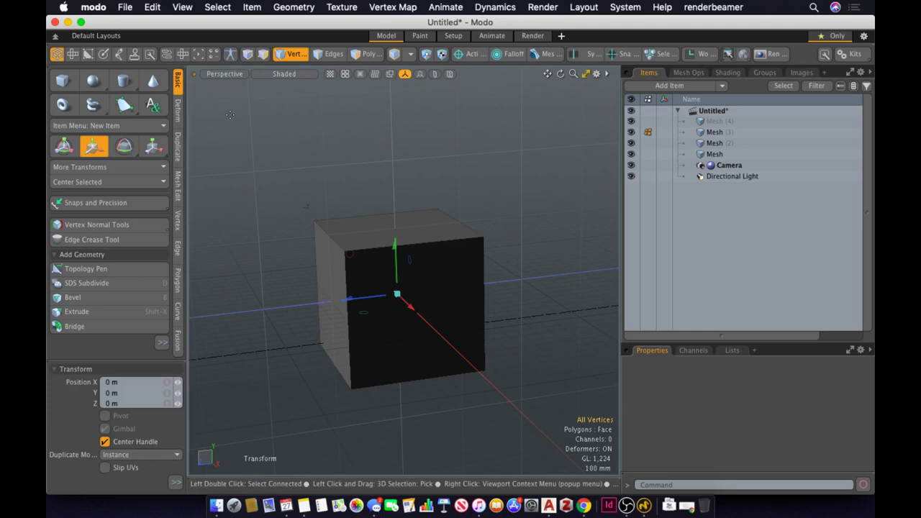
{"action": "left_click", "coordinate": [63, 148]}
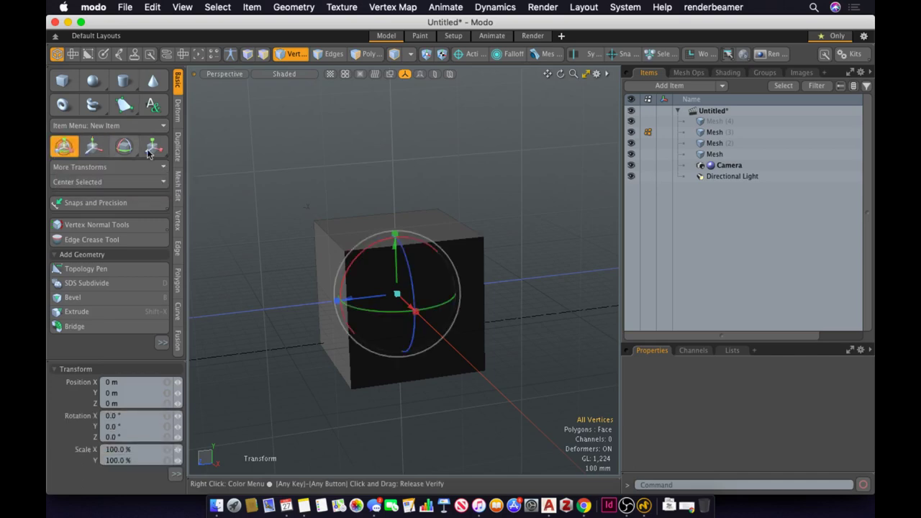
{"action": "mouse_move", "coordinate": [497, 248]}
{"action": "left_mouse_down", "text": "alt"}
{"action": "mouse_move", "coordinate": [533, 261]}
{"action": "mouse_move", "coordinate": [491, 254]}
{"action": "left_mouse_up", "text": "alt"}
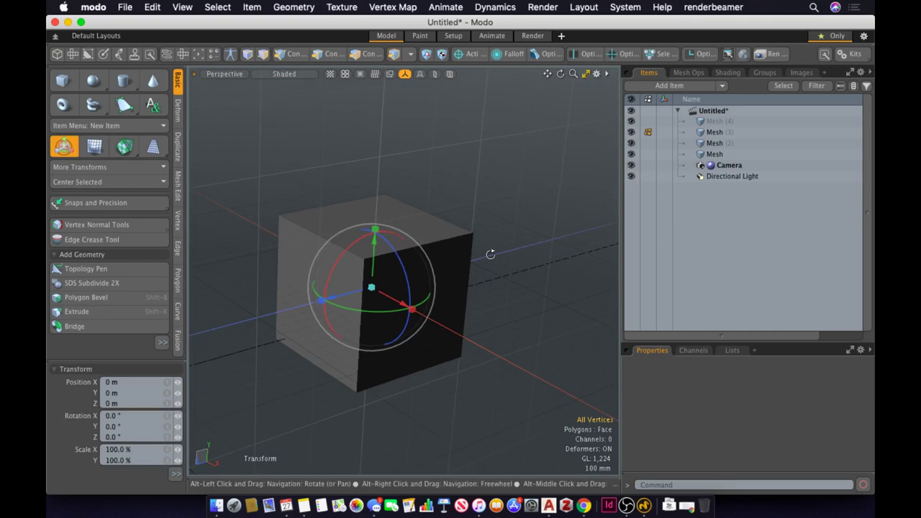
{"action": "key", "text": "1"}
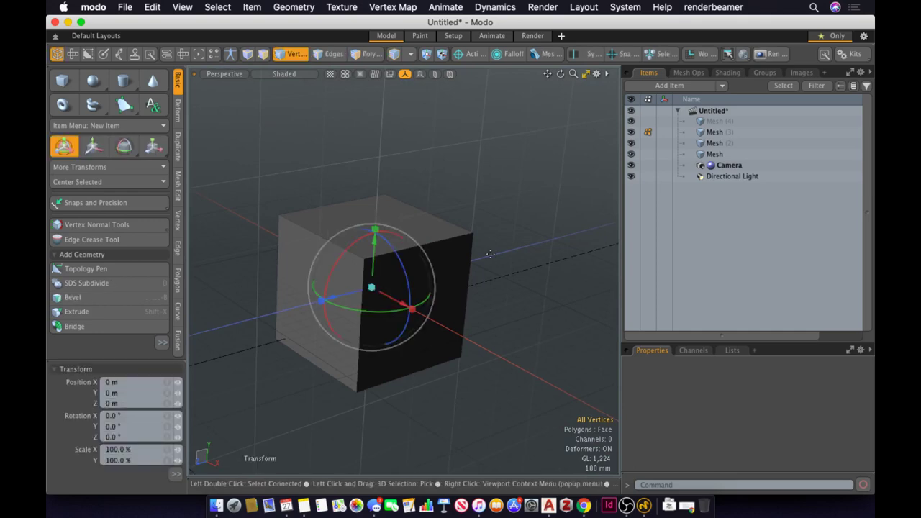
Toggle the combined Transform tool off and on a few times, and switch to the Move tool
{"action": "key", "text": "y"}
{"action": "key", "text": "y"}
{"action": "key", "text": "y"}
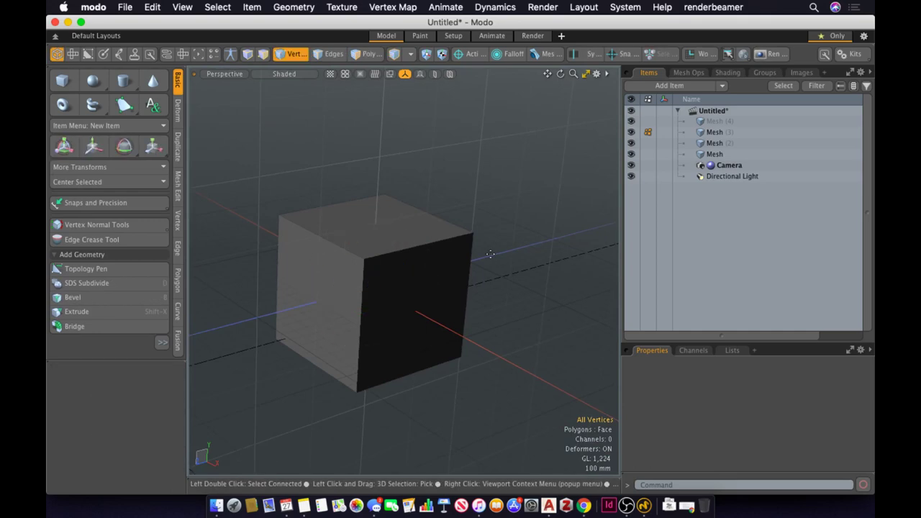
{"action": "key", "text": "y"}
{"action": "key", "text": "y"}
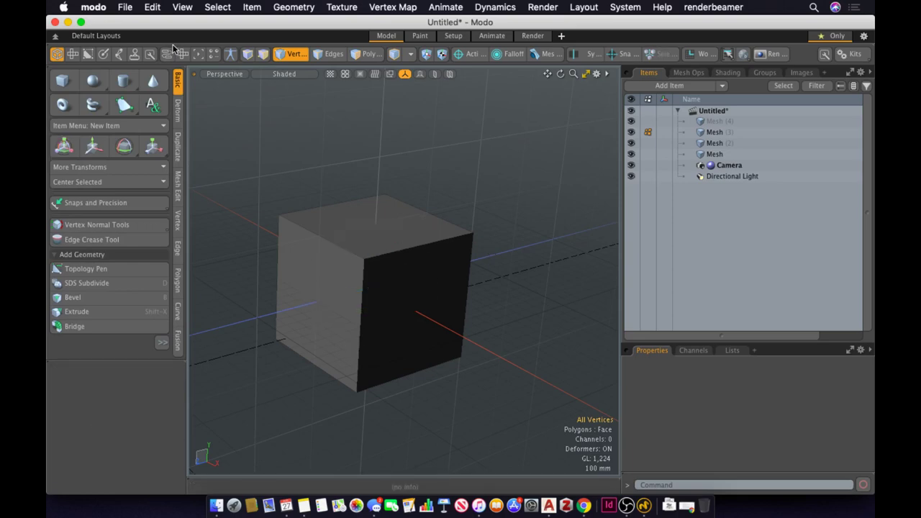
{"action": "key", "text": "y"}
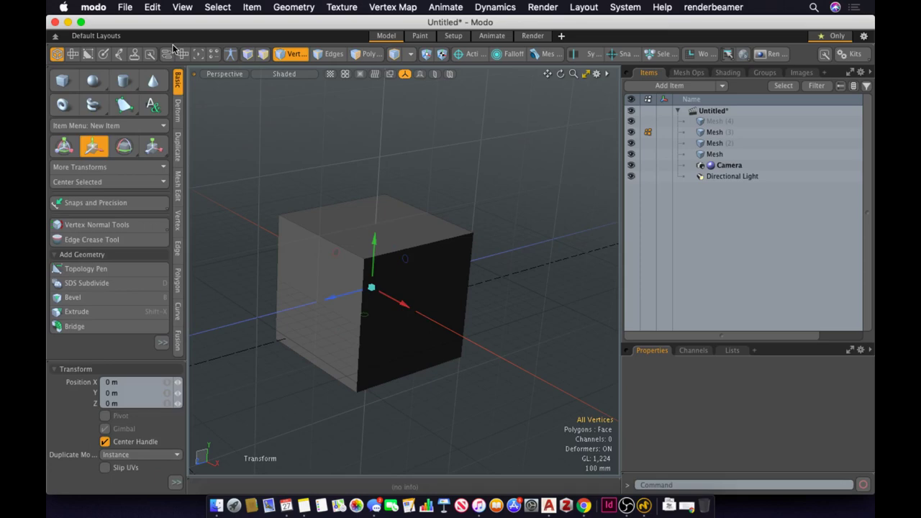
Cycle repeatedly through the Rotate, Move and Scale tools on the cube's vertices, ending on Rotate
{"action": "key", "text": "e"}
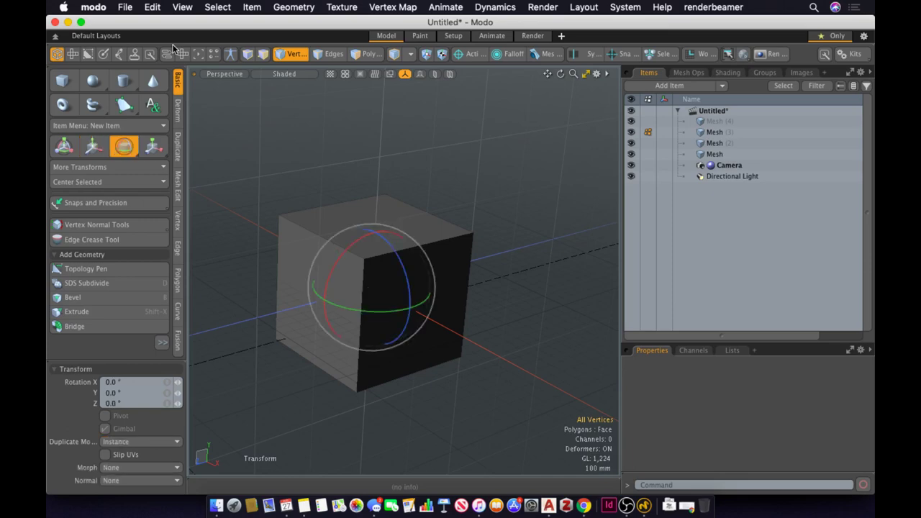
{"action": "key", "text": "w"}
{"action": "key", "text": "e"}
{"action": "key", "text": "r"}
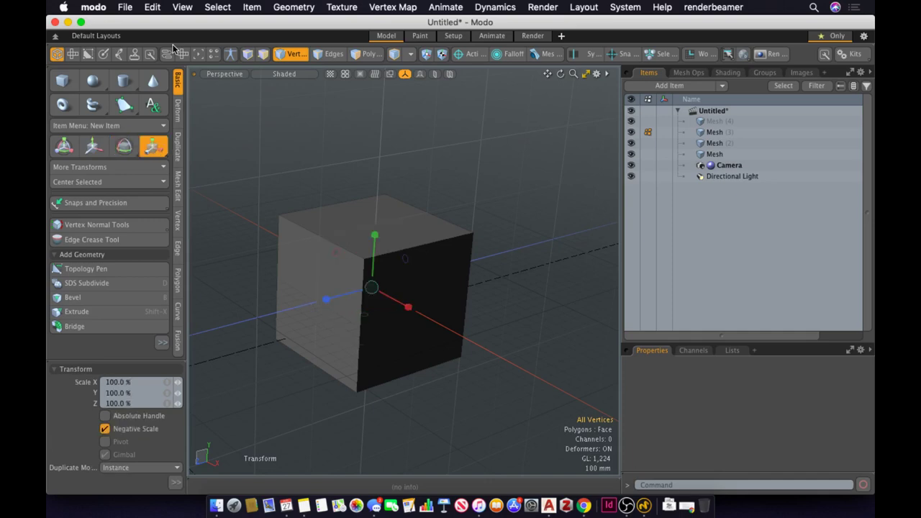
{"action": "key", "text": "w"}
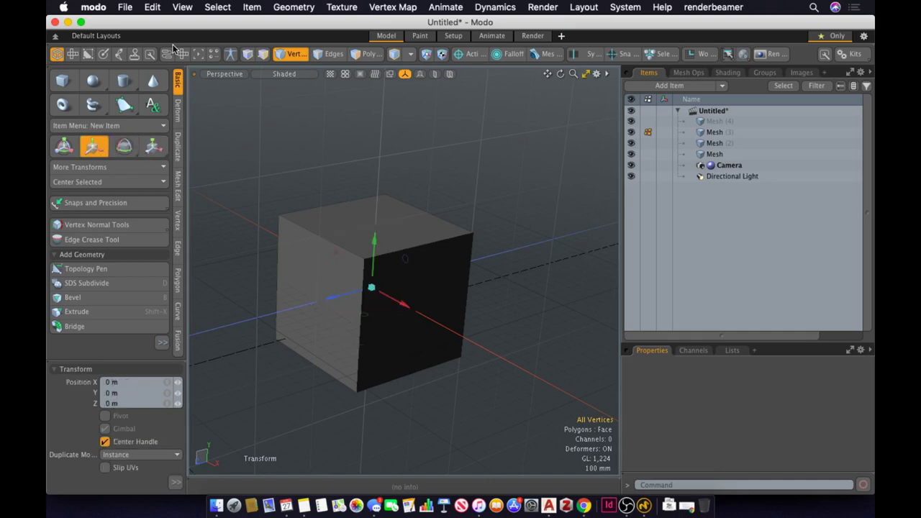
{"action": "key", "text": "e"}
{"action": "key", "text": "r"}
{"action": "key", "text": "e"}
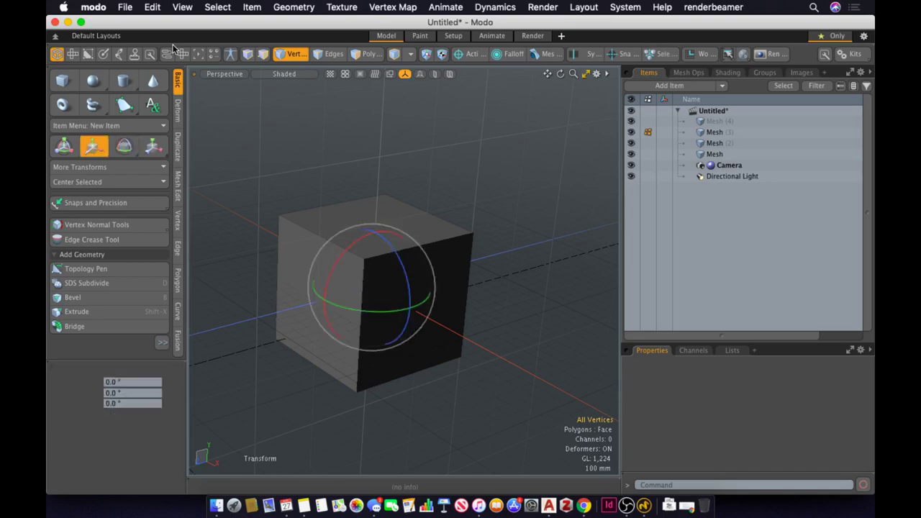
{"action": "key", "text": "r"}
{"action": "key", "text": "e"}
{"action": "key", "text": "r"}
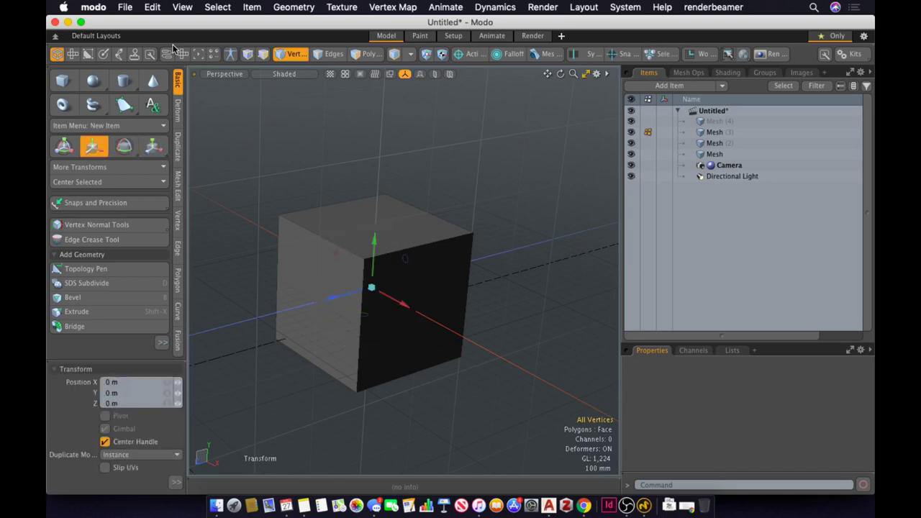
{"action": "key", "text": "w"}
{"action": "key", "text": "e"}
{"action": "key", "text": "r"}
{"action": "key", "text": "e"}
{"action": "key", "text": "r"}
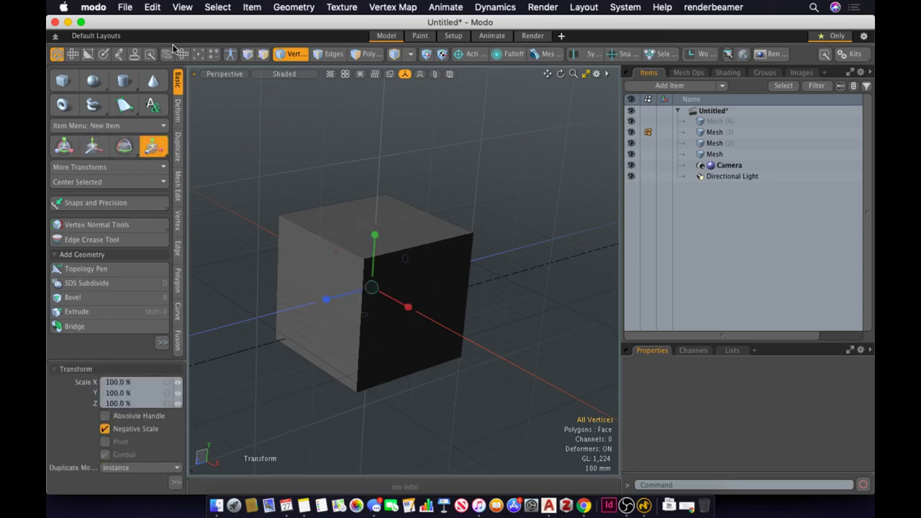
{"action": "key", "text": "e"}
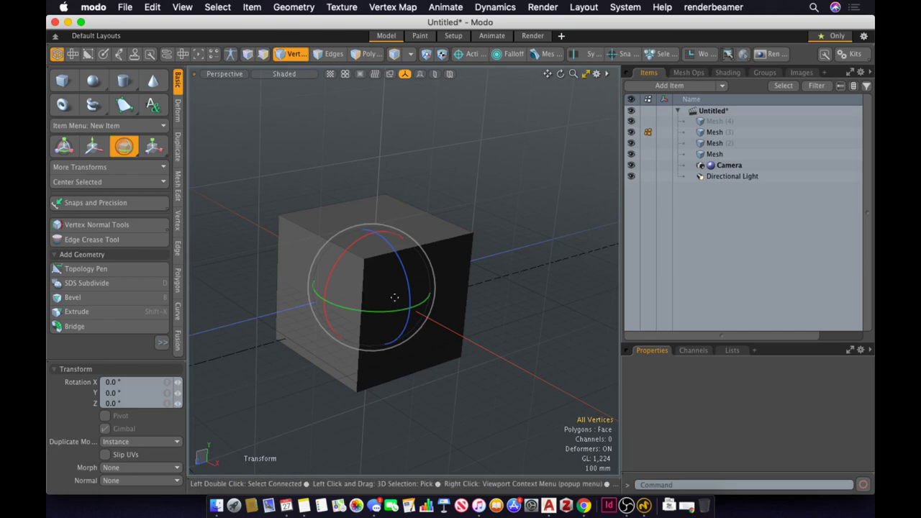
Activate the combined Transform tool on the vertices, and drop it again
{"action": "key", "text": "y"}
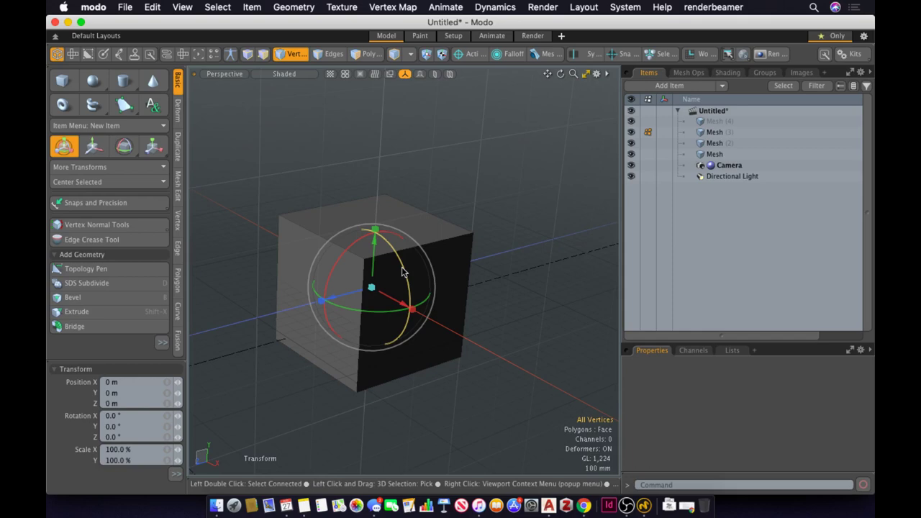
{"action": "key", "text": "space"}
{"action": "left_click_drag", "start_coordinate": [432, 312], "coordinate": [399, 307], "text": "alt"}
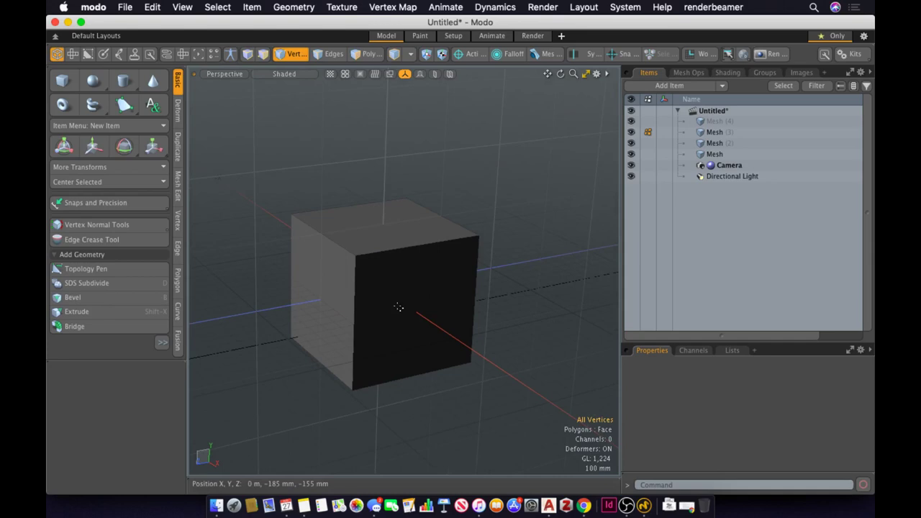
Cycle the selection mode through items, polygons and edges, and return to vertices
{"action": "key", "text": "5"}
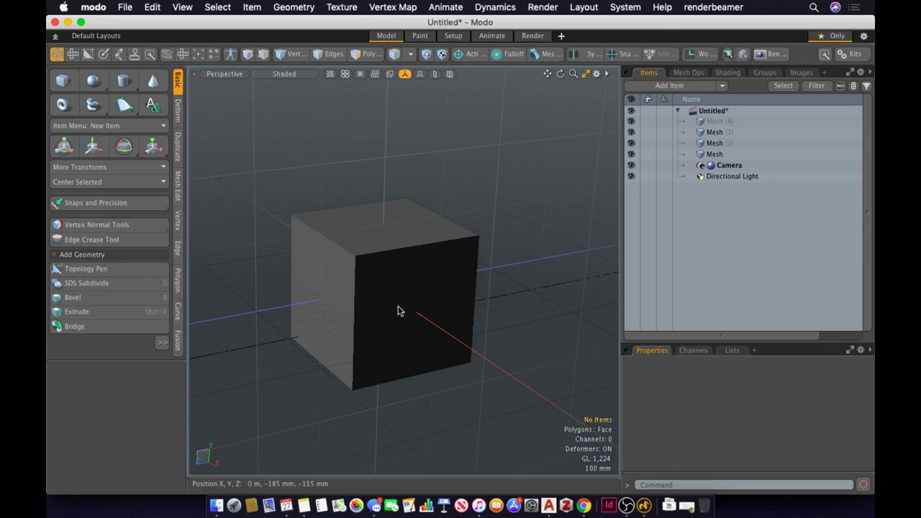
{"action": "key", "text": "3"}
{"action": "key", "text": "2"}
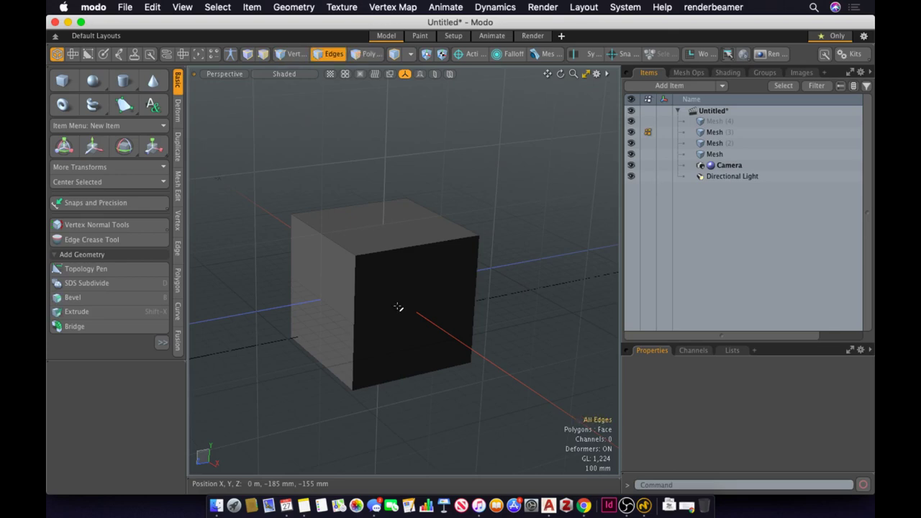
{"action": "key", "text": "1"}
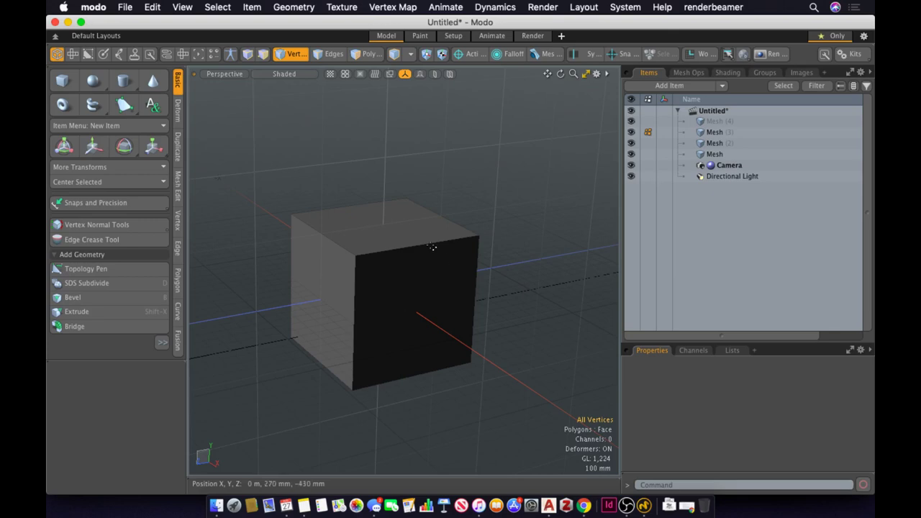
Select only the vertex at the dark face's upper-right corner and activate the Move tool on it
{"action": "key", "text": "w"}
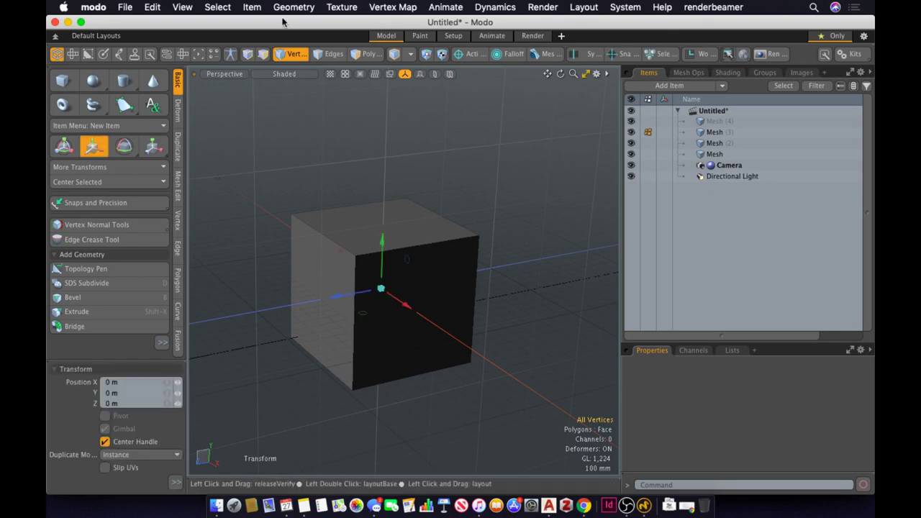
{"action": "key", "text": "space"}
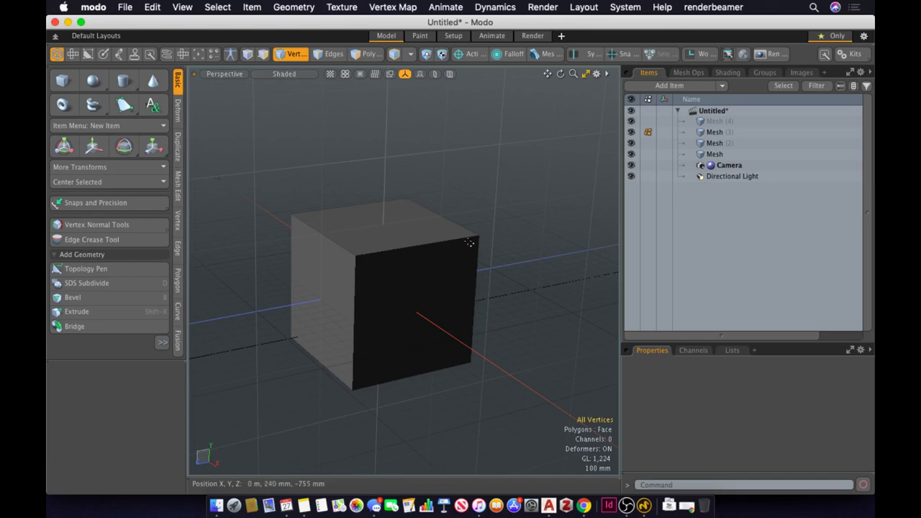
{"action": "left_click", "coordinate": [480, 234]}
{"action": "left_click_drag", "start_coordinate": [479, 234], "coordinate": [476, 309], "text": "alt"}
{"action": "key", "text": "w"}
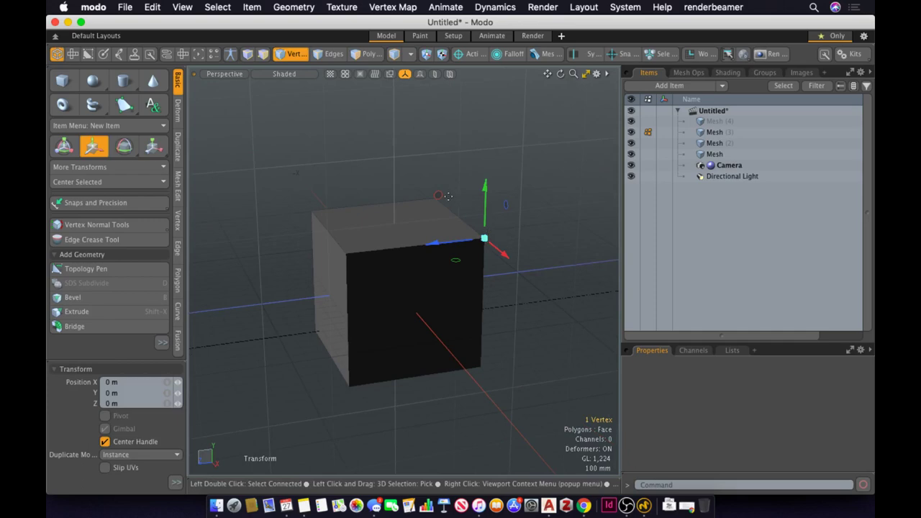
Try moving the corner vertex within the handle's planes and 80 mm along X, undoing each move
{"action": "left_click_drag", "start_coordinate": [447, 196], "coordinate": [490, 181], "text": "alt"}
{"action": "key", "text": "super+z"}
{"action": "left_click_drag", "start_coordinate": [440, 195], "coordinate": [465, 230]}
{"action": "key", "text": "super+z"}
{"action": "key", "text": "super+z"}
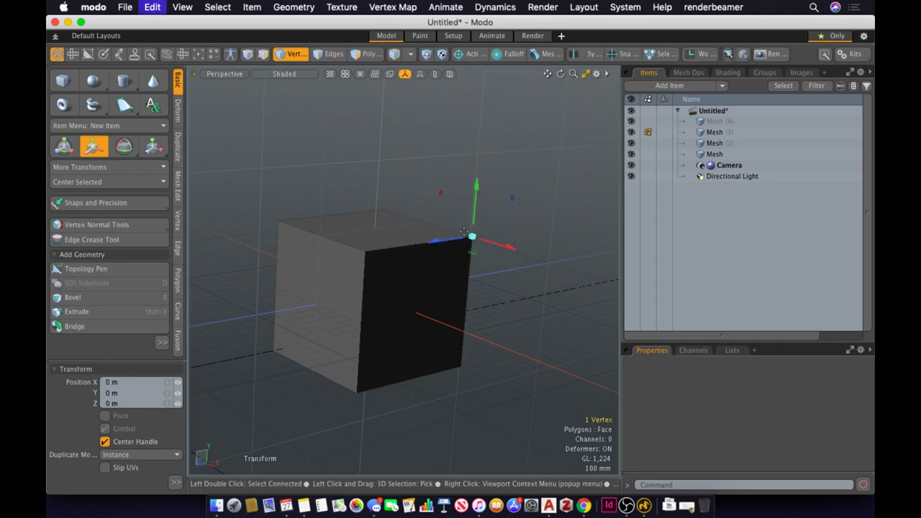
{"action": "mouse_move", "coordinate": [512, 198]}
{"action": "left_mouse_down"}
{"action": "mouse_move", "coordinate": [539, 262]}
{"action": "mouse_move", "coordinate": [525, 137]}
{"action": "mouse_move", "coordinate": [499, 207]}
{"action": "left_mouse_up"}
{"action": "key", "text": "super+z"}
{"action": "left_click_drag", "start_coordinate": [504, 246], "coordinate": [513, 246]}
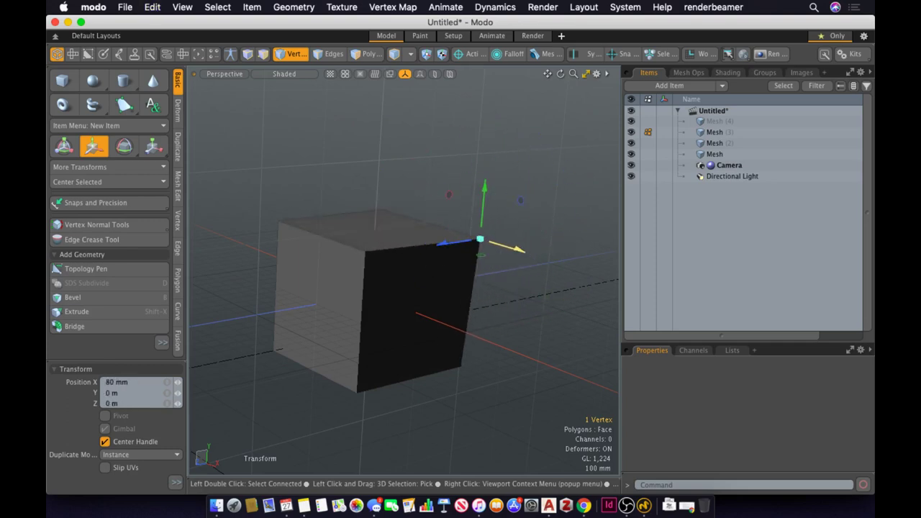
{"action": "key", "text": "super+z"}
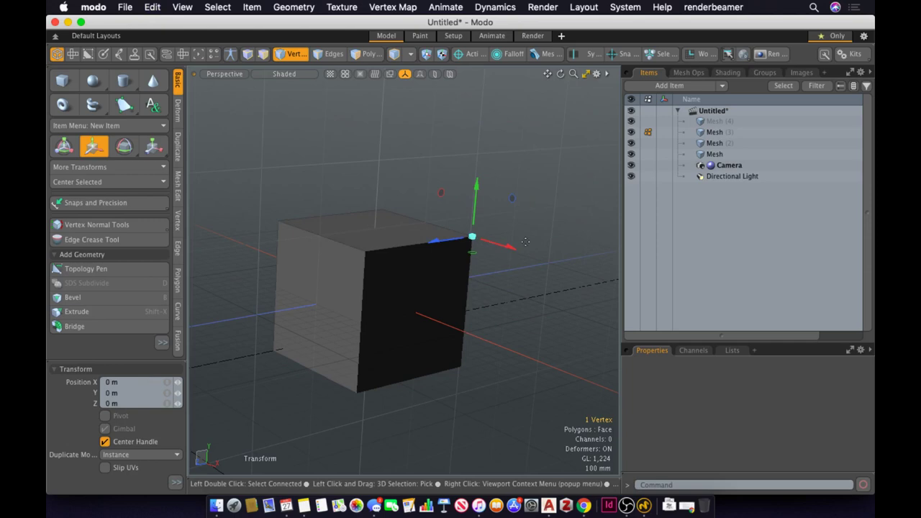
Add the dark face's upper-left vertex to the selection, and try moving both vertices together before undoing the move
{"action": "key", "text": "space"}
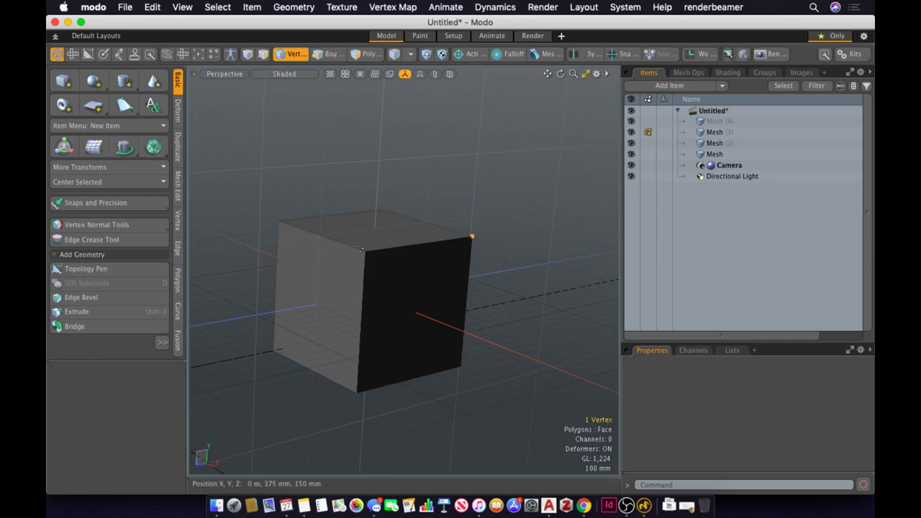
{"action": "left_click", "coordinate": [365, 251], "text": "shift"}
{"action": "key", "text": "w"}
{"action": "left_click_drag", "start_coordinate": [434, 269], "coordinate": [420, 331], "text": "alt"}
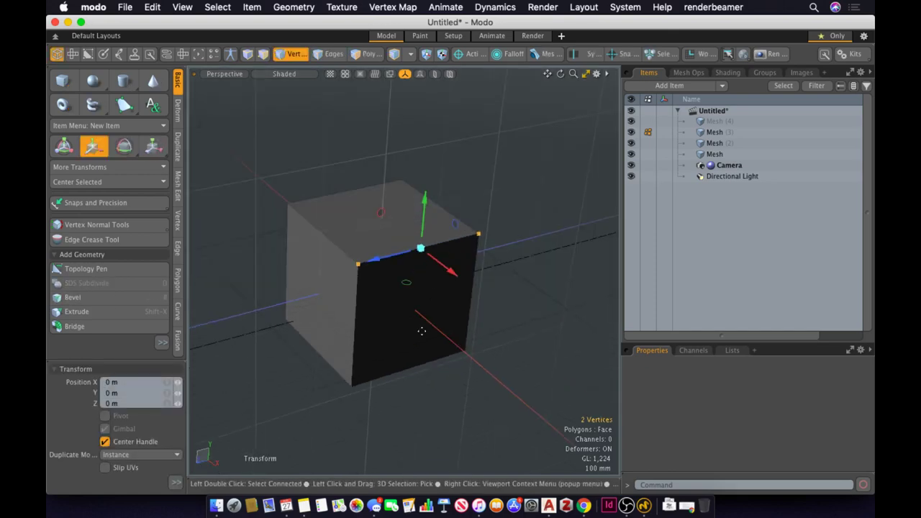
{"action": "left_click_drag", "start_coordinate": [469, 240], "coordinate": [483, 202]}
{"action": "key", "text": "super+z"}
{"action": "key", "text": "w"}
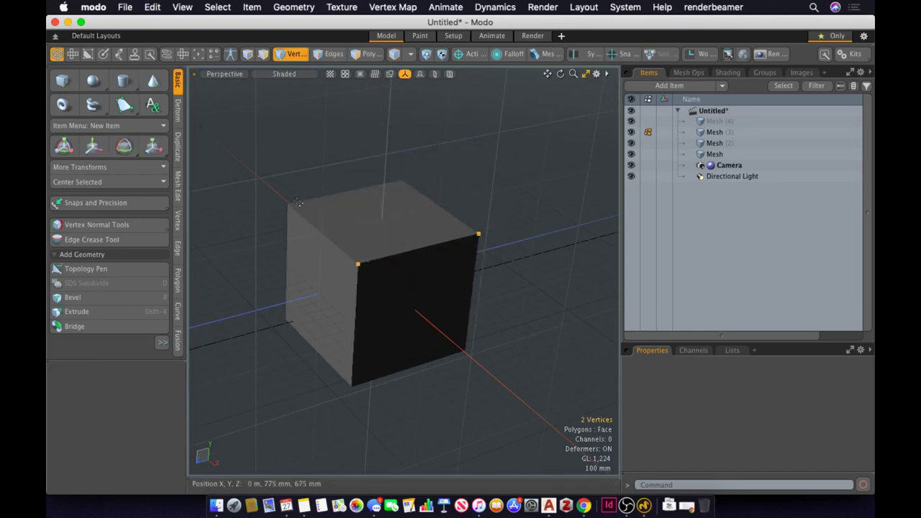
Add the top face's far-left vertex, try moving the three vertices along Y, and undo back to no selection
{"action": "left_click", "coordinate": [287, 204], "text": "shift"}
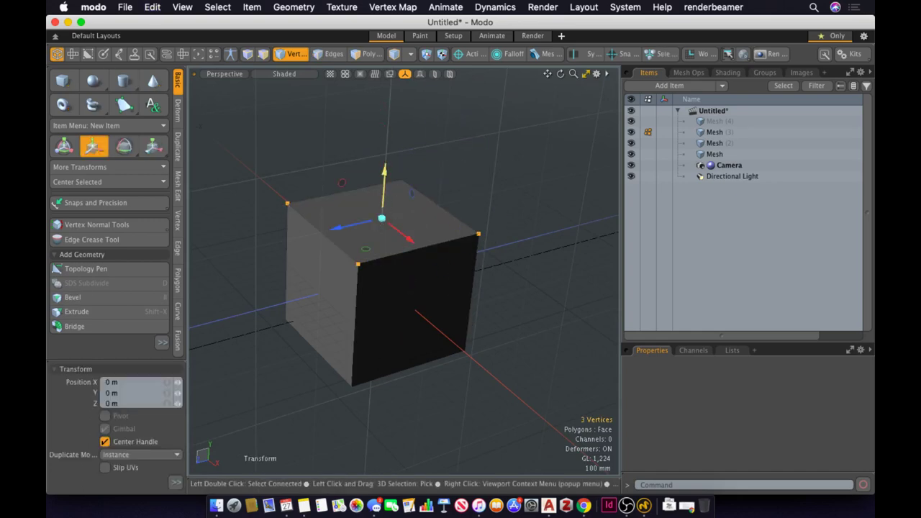
{"action": "left_click_drag", "start_coordinate": [385, 189], "coordinate": [385, 169]}
{"action": "key", "text": "super+z"}
{"action": "key", "text": "super+z"}
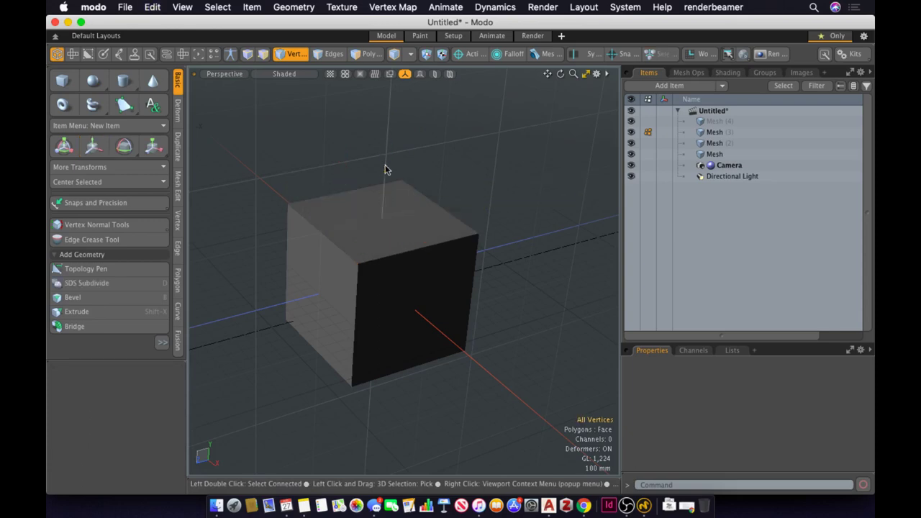
Activate the Move tool in vertex mode with no individual vertices selected
{"action": "key", "text": "w"}
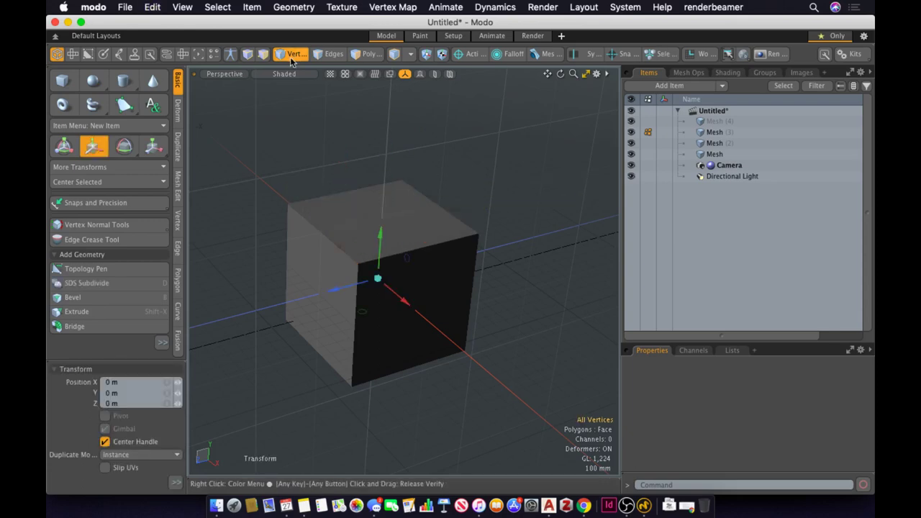
Try moving all of the cube's vertices along X, undo the move and drop the Move tool
{"action": "left_click_drag", "start_coordinate": [402, 294], "coordinate": [440, 334]}
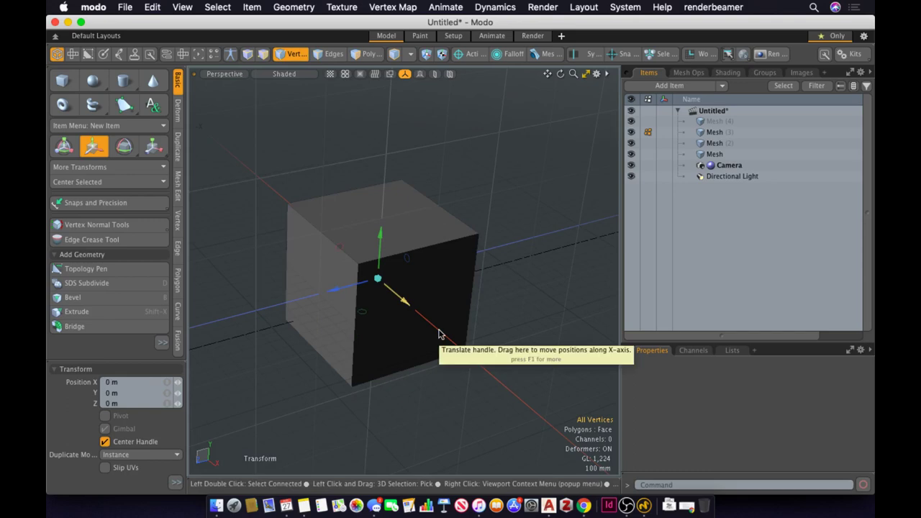
{"action": "key", "text": "space"}
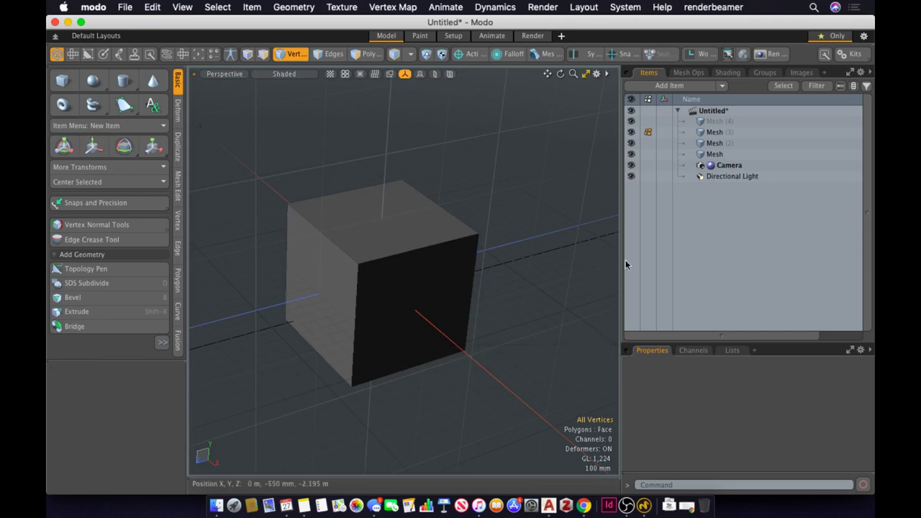
Select the edge between the top and dark faces, and try rotating it about X and scaling it along Z, undoing each change
{"action": "key", "text": "2"}
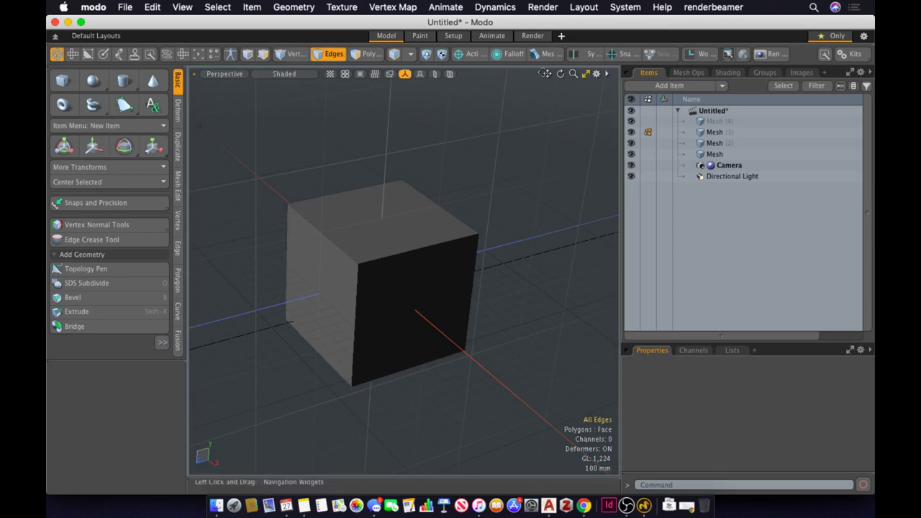
{"action": "left_click", "coordinate": [426, 252]}
{"action": "key", "text": "w"}
{"action": "key", "text": "e"}
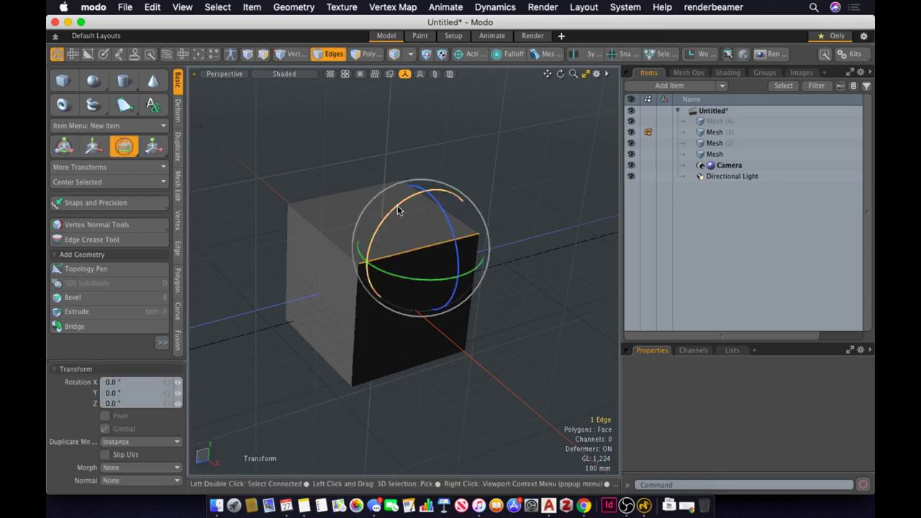
{"action": "left_click_drag", "start_coordinate": [398, 212], "coordinate": [367, 265]}
{"action": "key", "text": "super+z"}
{"action": "key", "text": "r"}
{"action": "key", "text": "super+z"}
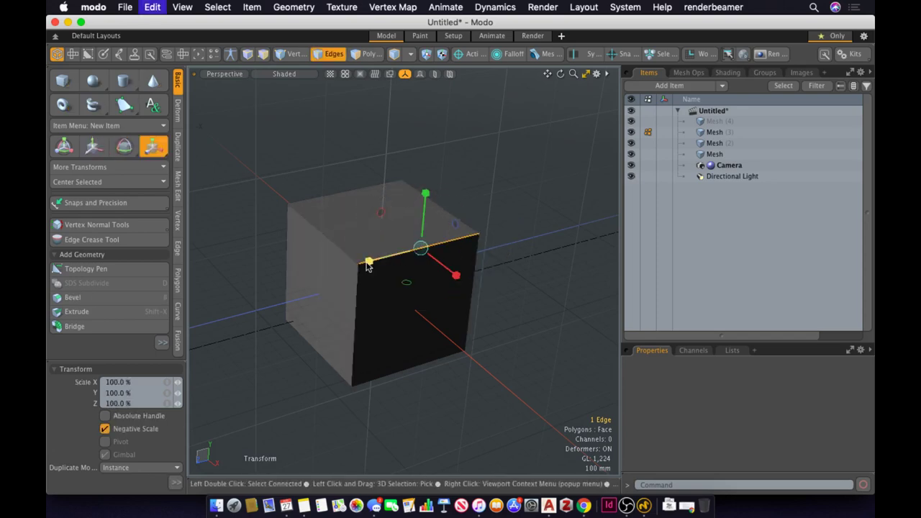
Try moving the selected edge along X, undo the move and drop the Move tool
{"action": "key", "text": "w"}
{"action": "left_click_drag", "start_coordinate": [448, 267], "coordinate": [509, 315]}
{"action": "key", "text": "super+z"}
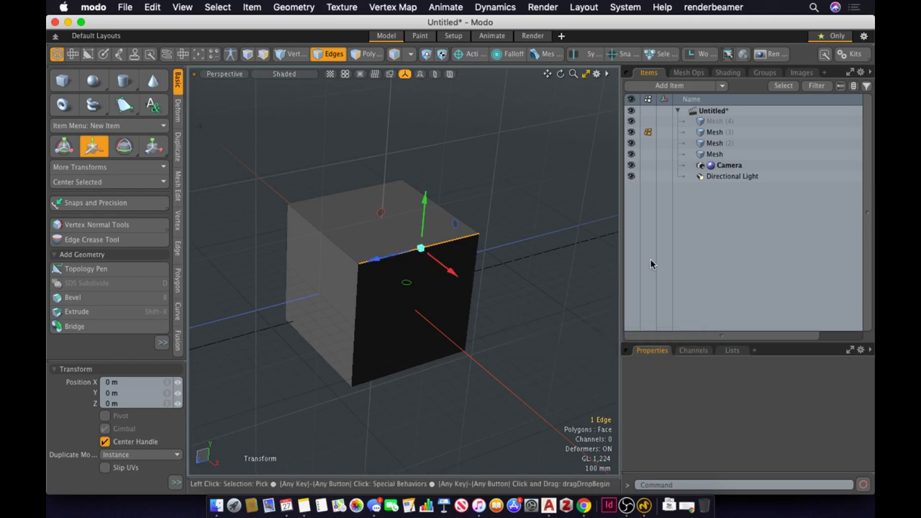
{"action": "key", "text": "space"}
Add the top face's right edge, try rotating both edges about Z and the screen axis, undo each rotation and clear the selection
{"action": "left_click", "coordinate": [442, 208], "text": "shift"}
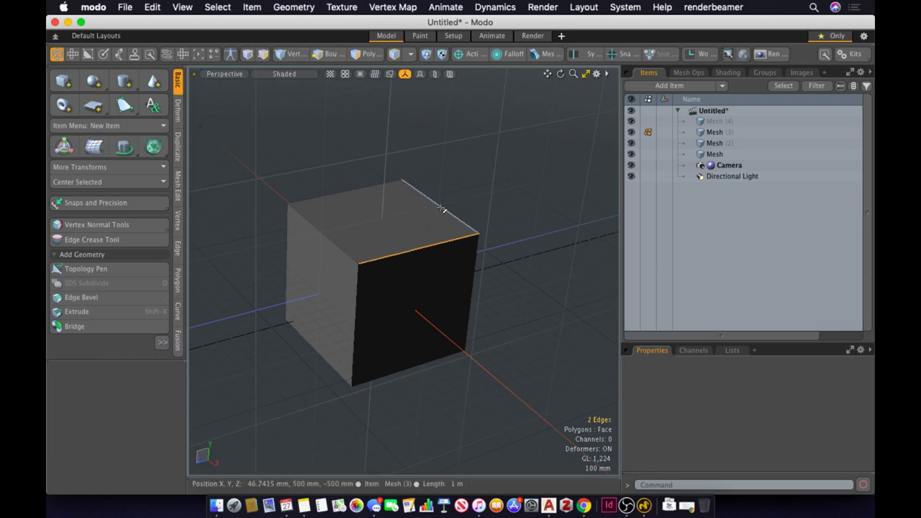
{"action": "key", "text": "e"}
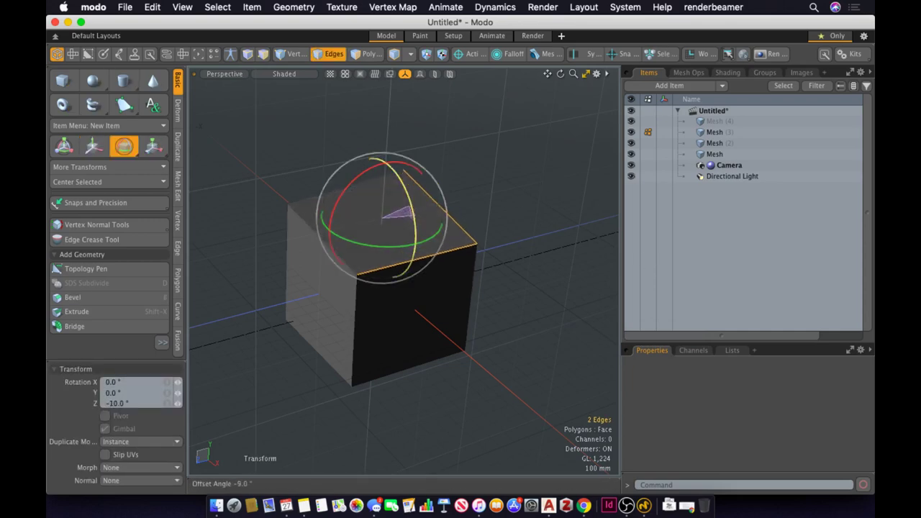
{"action": "left_click", "coordinate": [403, 194]}
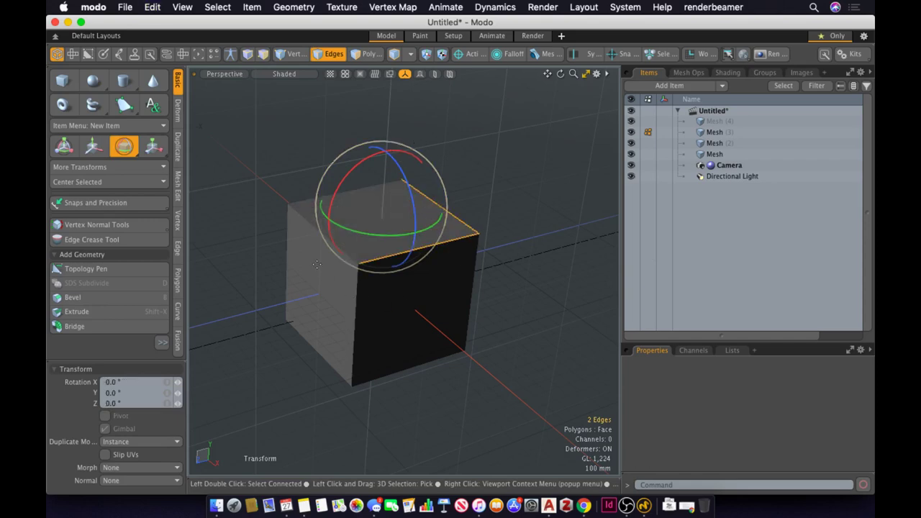
{"action": "left_click_drag", "start_coordinate": [444, 265], "coordinate": [426, 210], "text": "alt"}
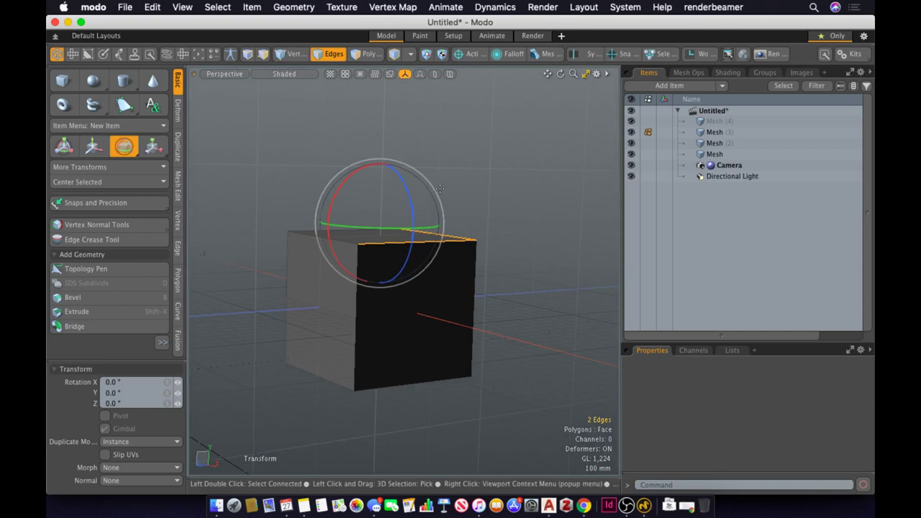
{"action": "left_click_drag", "start_coordinate": [437, 193], "coordinate": [440, 213]}
{"action": "key", "text": "super+z"}
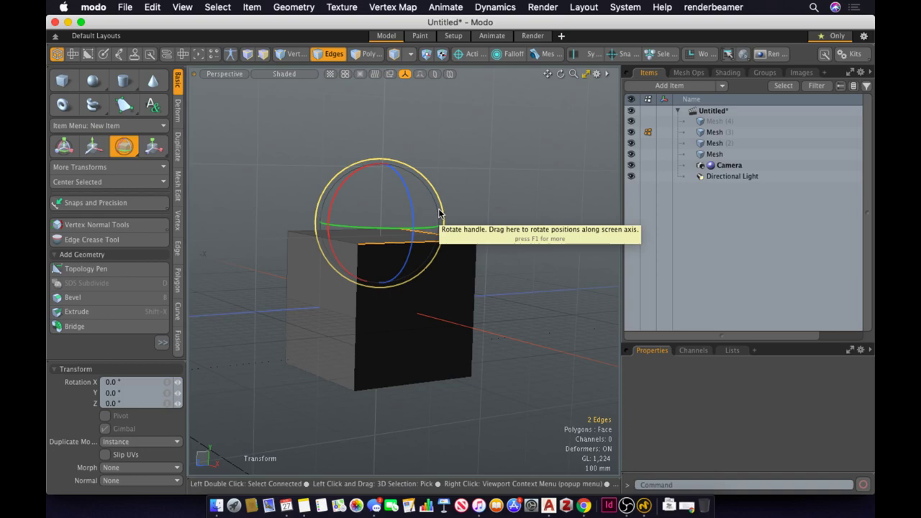
{"action": "key", "text": "space"}
{"action": "left_click_drag", "start_coordinate": [426, 146], "coordinate": [413, 245], "text": "alt"}
{"action": "left_click", "coordinate": [360, 161]}
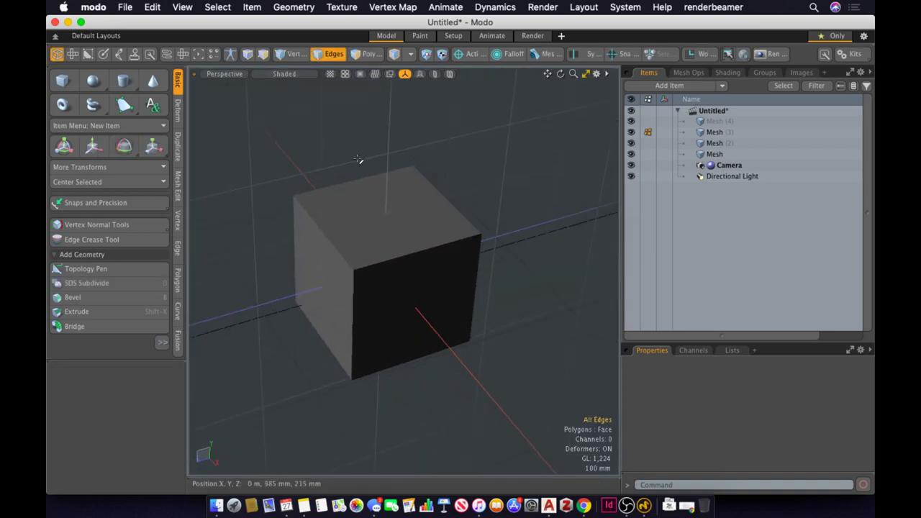
Select the top face's far and left edges plus the dark face's left edge, try rotating and scaling them, undo and clear the selection
{"action": "left_click", "coordinate": [354, 178]}
{"action": "left_click", "coordinate": [325, 230], "text": "shift"}
{"action": "left_click", "coordinate": [352, 317], "text": "shift"}
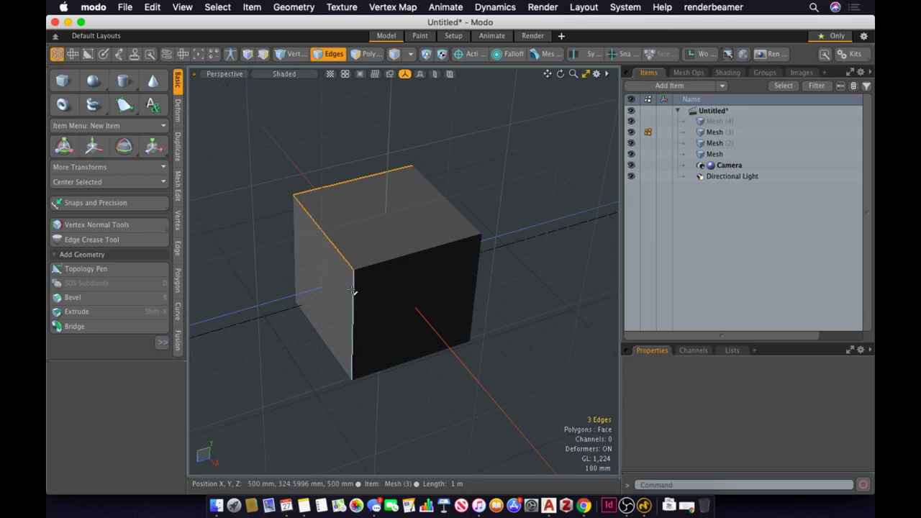
{"action": "key", "text": "e"}
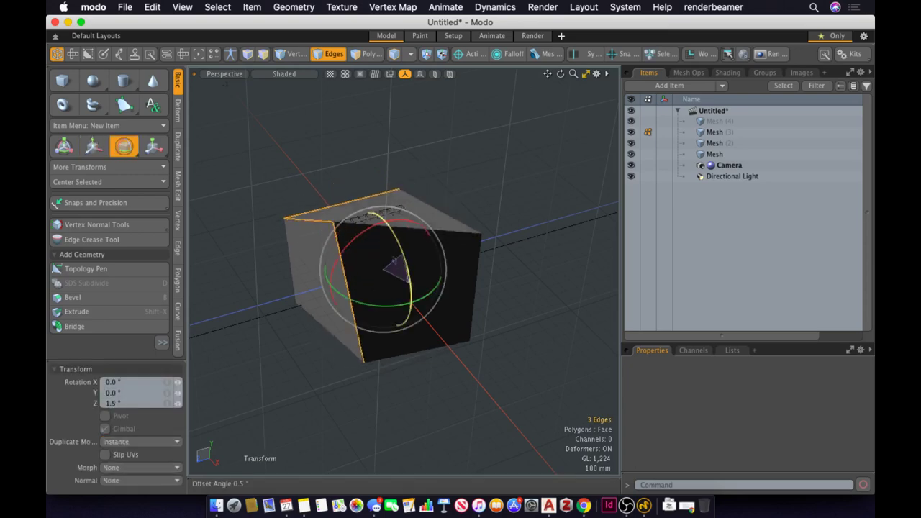
{"action": "key", "text": "r"}
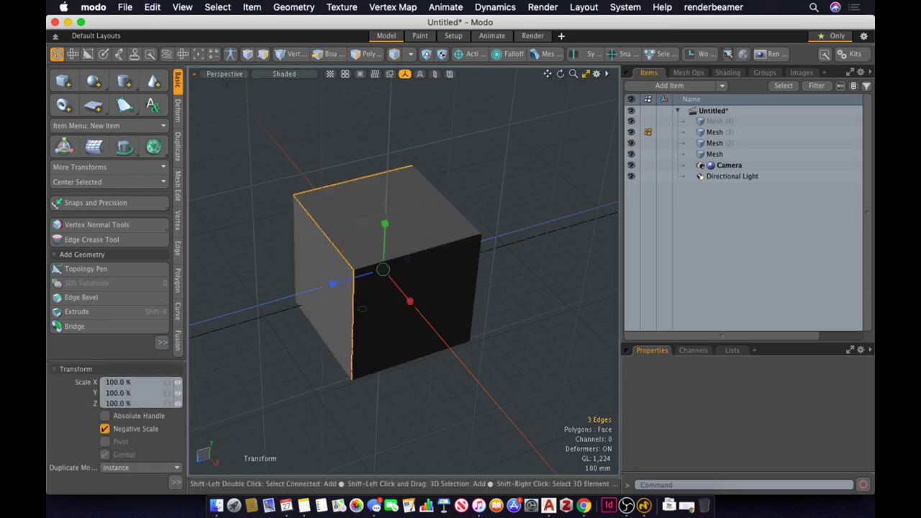
{"action": "left_click_drag", "start_coordinate": [383, 268], "coordinate": [385, 280]}
{"action": "left_click_drag", "start_coordinate": [395, 319], "coordinate": [430, 321], "text": "alt"}
{"action": "key", "text": "ctrl+z"}
{"action": "key", "text": "q"}
{"action": "left_click", "coordinate": [422, 353]}
Try moving the whole cube along X in edge mode with no edges selected, and undo the move
{"action": "key", "text": "2"}
{"action": "key", "text": "w"}
{"action": "key", "text": "ctrl+z"}
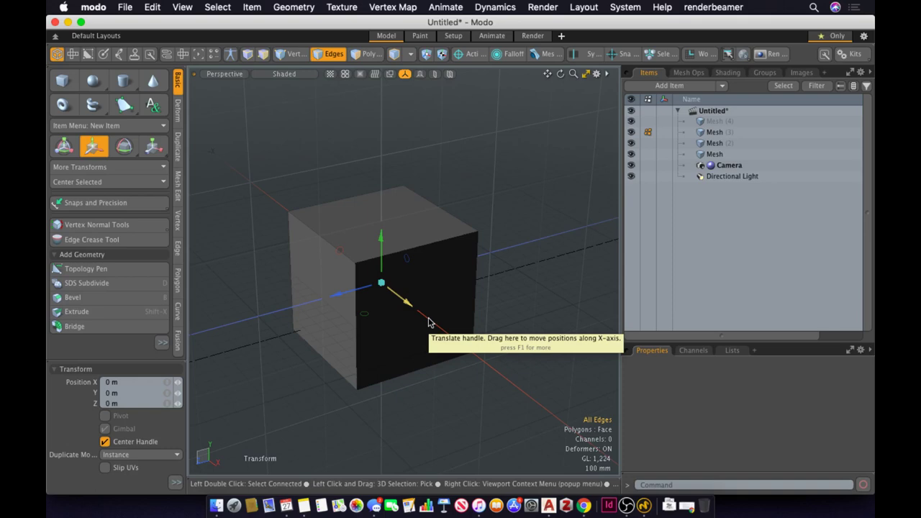
In polygon mode, try moving the top face along Y and the dark face along X, undoing each move and clearing the selection
{"action": "key", "text": "3"}
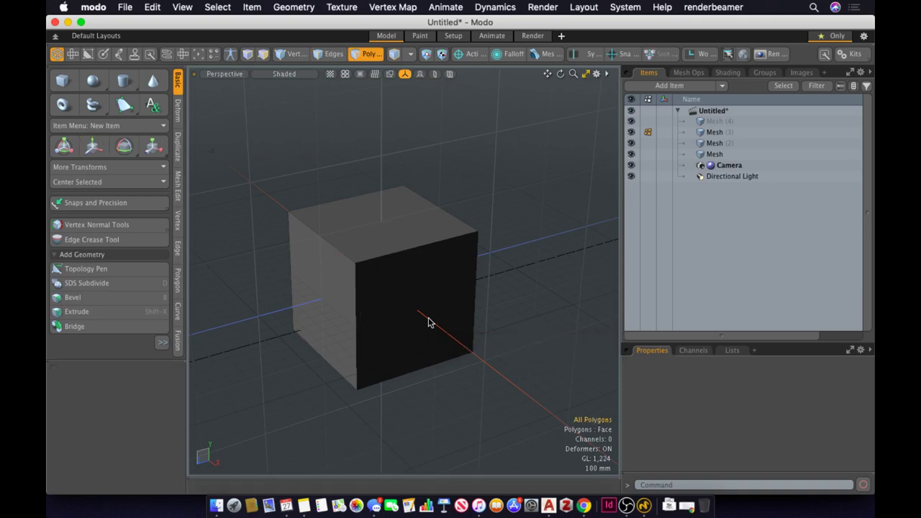
{"action": "left_click", "coordinate": [373, 223]}
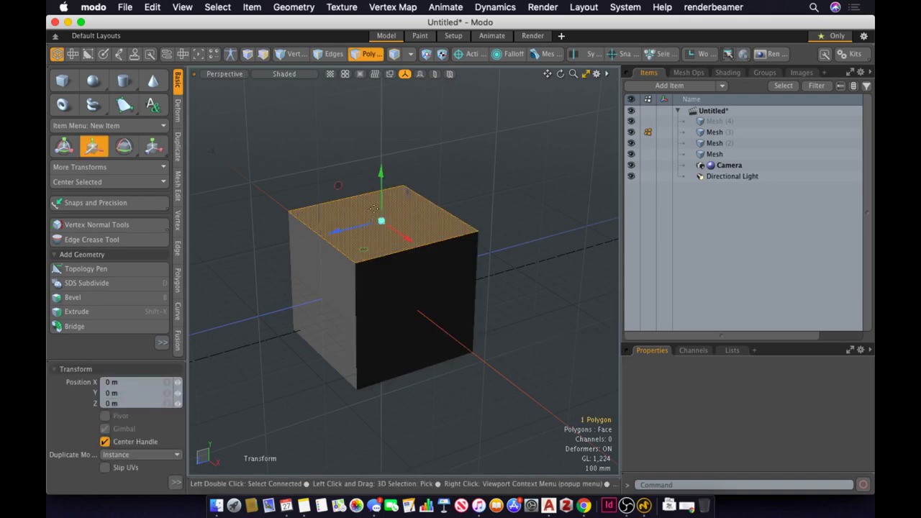
{"action": "left_click_drag", "start_coordinate": [381, 179], "coordinate": [381, 136]}
{"action": "key", "text": "ctrl+z"}
{"action": "left_click_drag", "start_coordinate": [399, 288], "coordinate": [513, 389]}
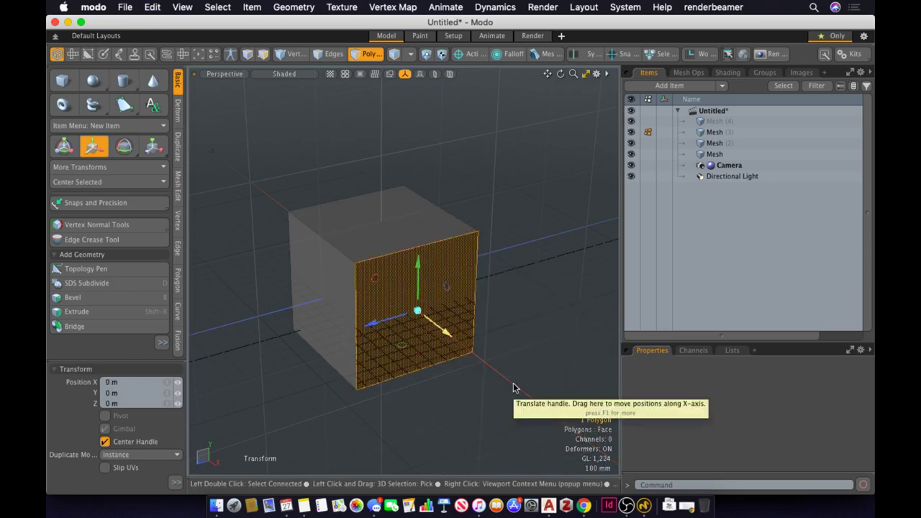
{"action": "left_click", "coordinate": [513, 389]}
Try moving all polygons along Y with none selected, undo the move and drop the Move tool
{"action": "key", "text": "w"}
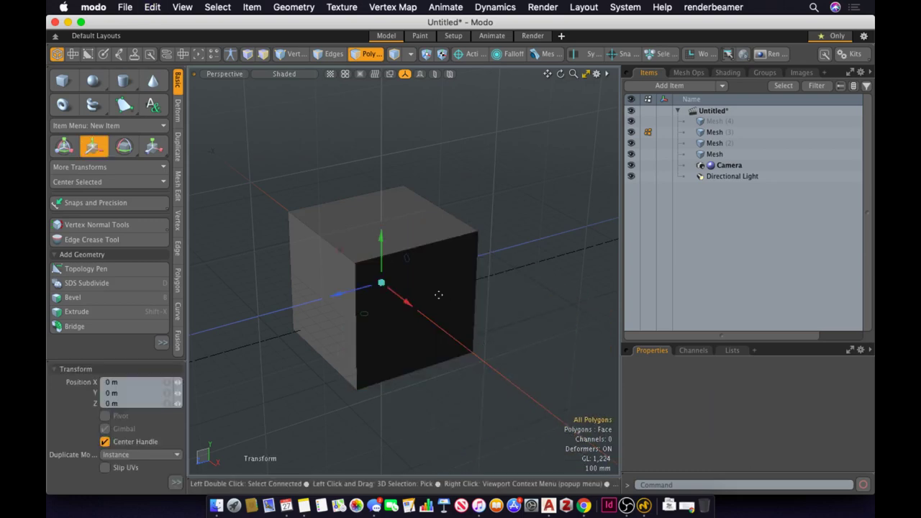
{"action": "left_click_drag", "start_coordinate": [383, 245], "coordinate": [382, 148]}
{"action": "key", "text": "super+z"}
{"action": "key", "text": "space"}
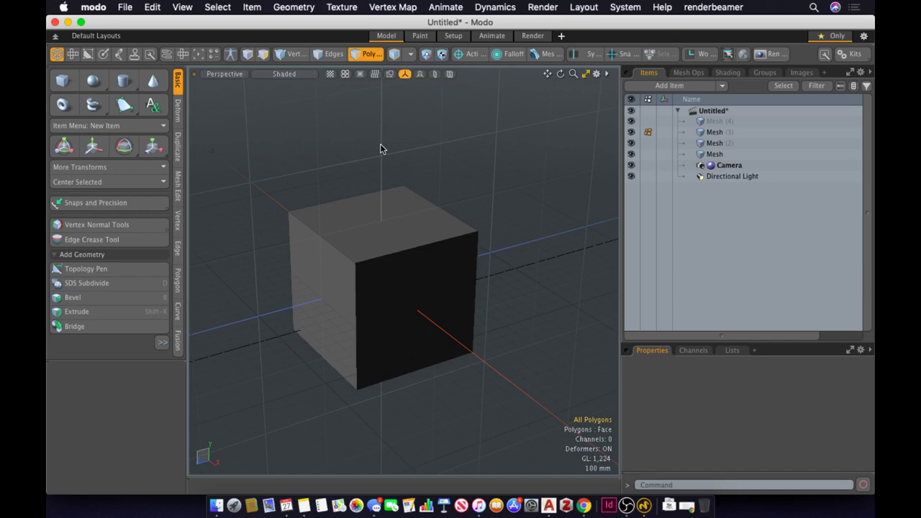
Activate the Move, Rotate, Scale and Element Move tools in turn with no polygons selected, and drop the active tool
{"action": "left_click_drag", "start_coordinate": [384, 202], "coordinate": [469, 238], "text": "alt"}
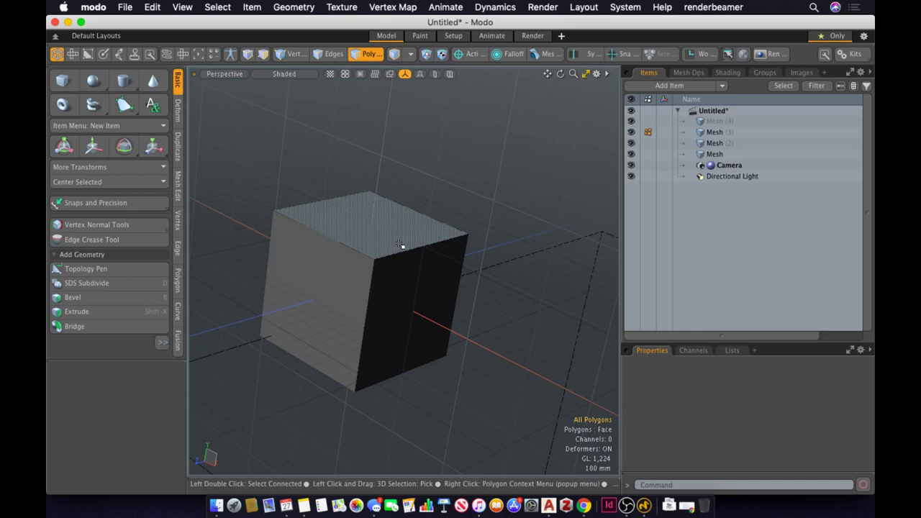
{"action": "key", "text": "w"}
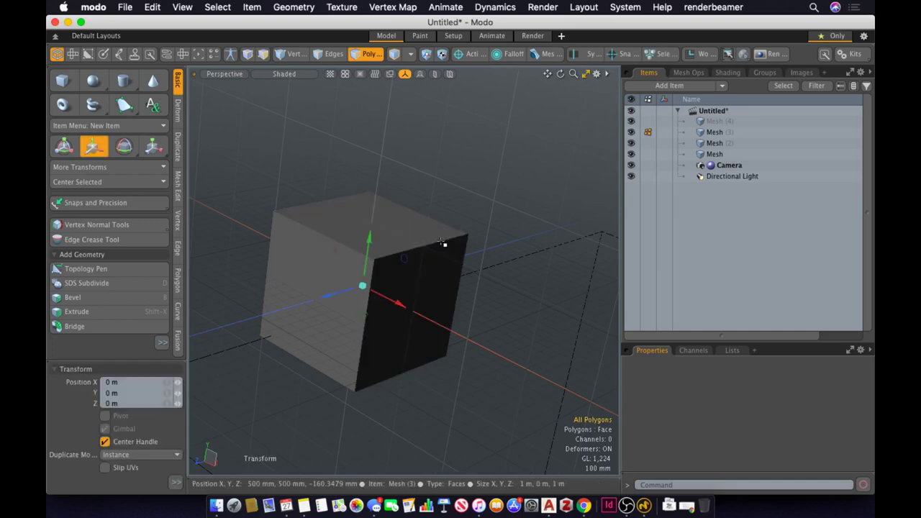
{"action": "key", "text": "e"}
{"action": "key", "text": "r"}
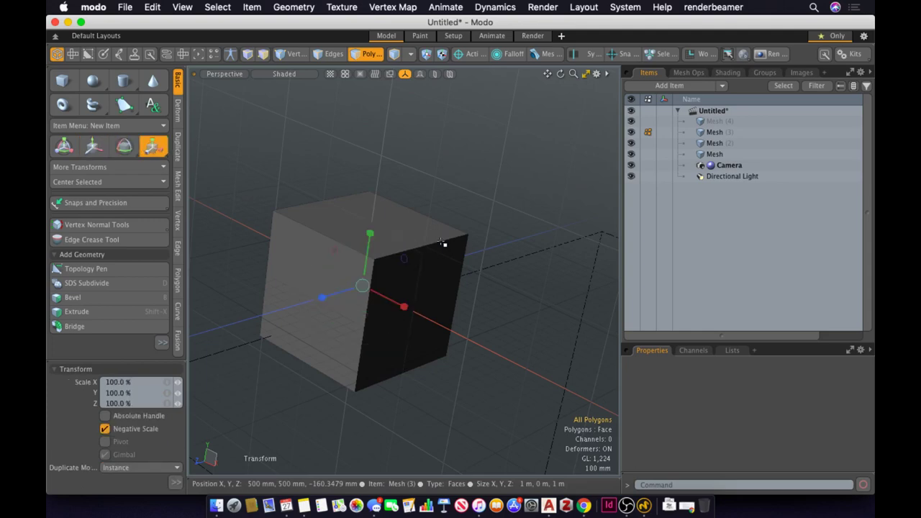
{"action": "key", "text": "e"}
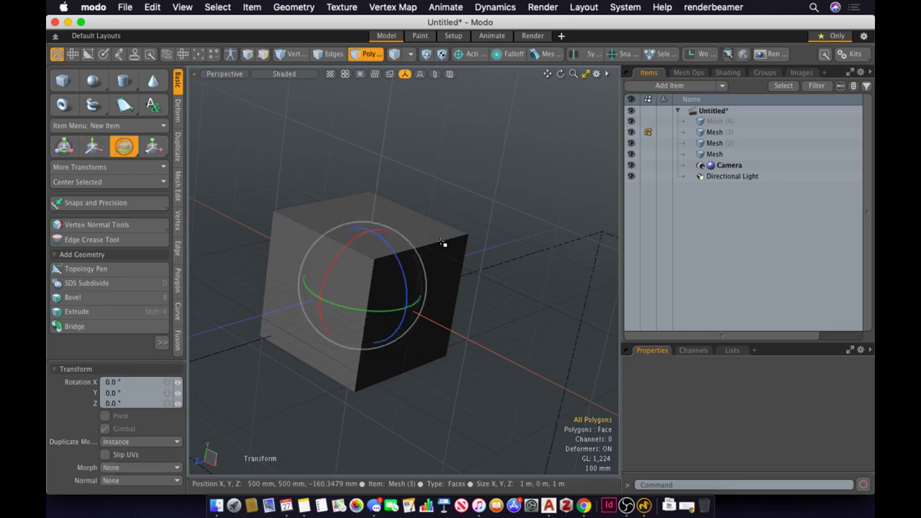
{"action": "key", "text": "r"}
{"action": "key", "text": "e"}
{"action": "key", "text": "r"}
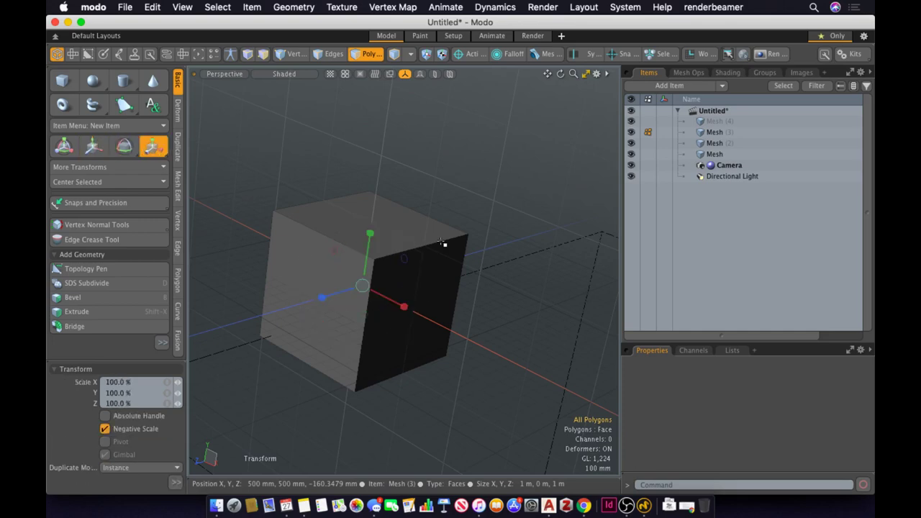
{"action": "key", "text": "t"}
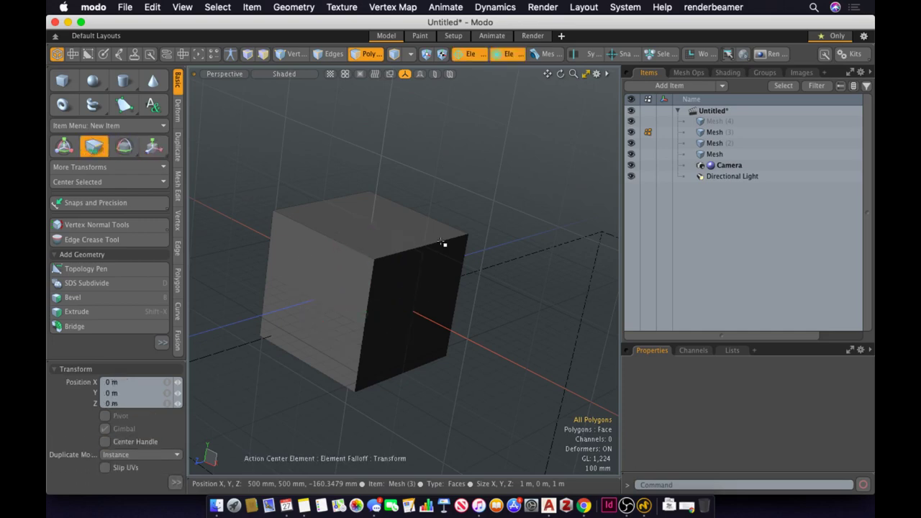
{"action": "key", "text": "y"}
{"action": "key", "text": "t"}
{"action": "key", "text": "space"}
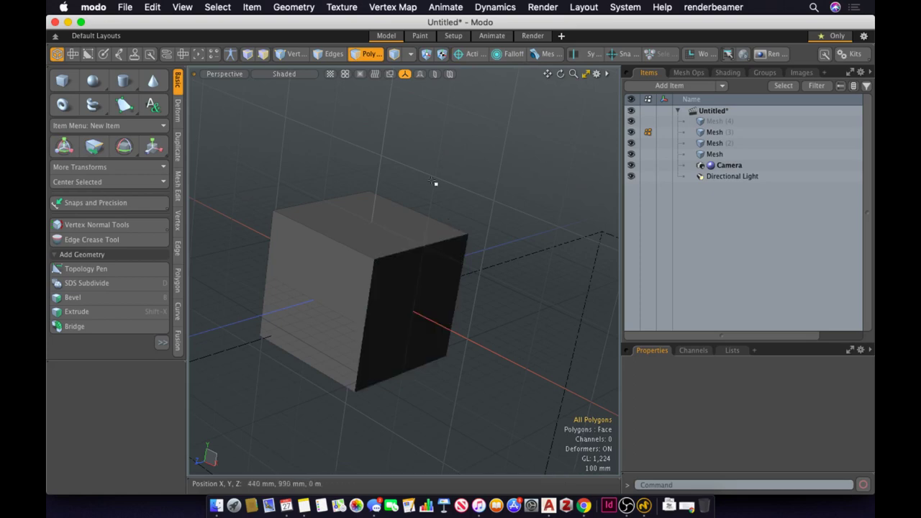
Switch to item selection mode, select the small cube as an item and activate the Move tool on it
{"action": "left_click_drag", "start_coordinate": [436, 195], "coordinate": [425, 364], "text": "alt"}
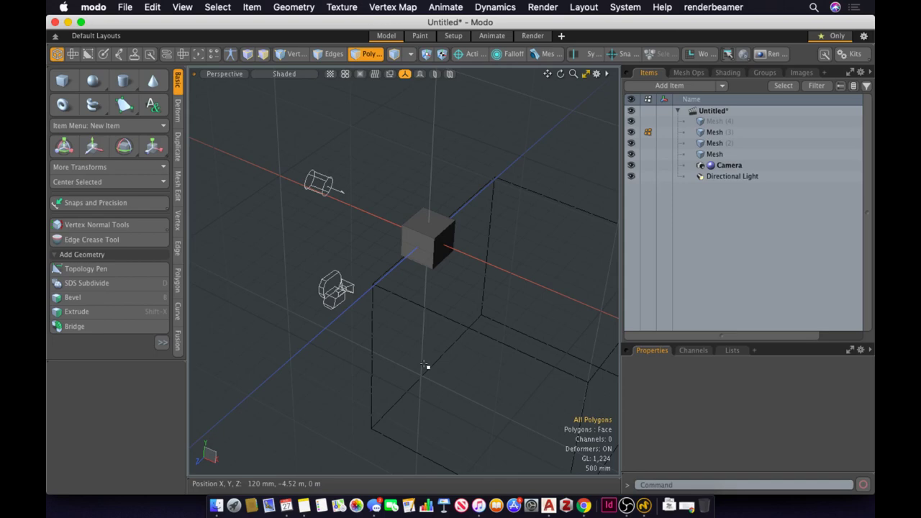
{"action": "key", "text": "5"}
{"action": "key", "text": "w"}
{"action": "key", "text": "a"}
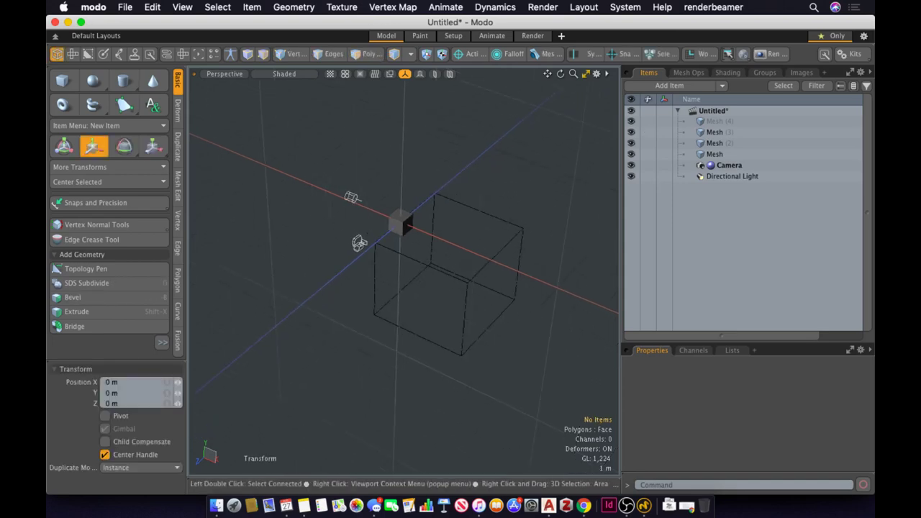
{"action": "key", "text": "space"}
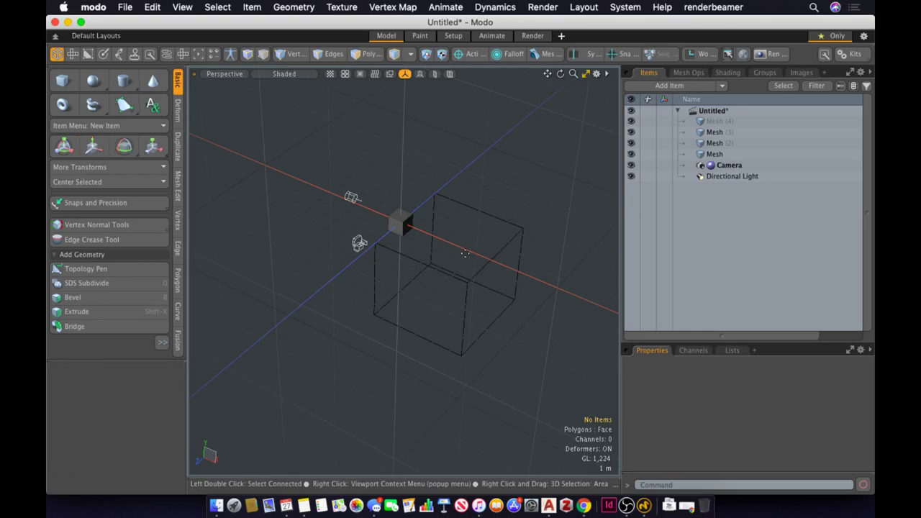
{"action": "left_click", "coordinate": [402, 221]}
{"action": "key", "text": "w"}
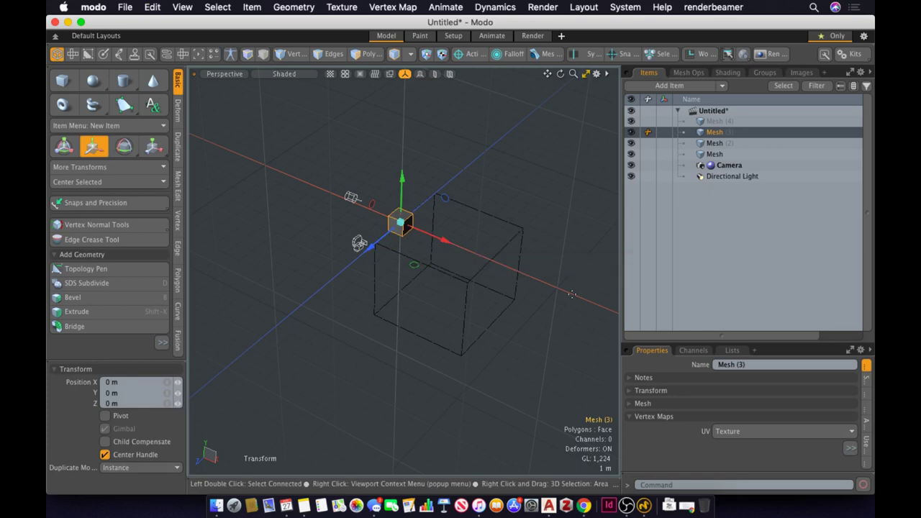
Enlarge the properties area and expand the selected cube's Transform settings, keeping the Move tool active
{"action": "left_click_drag", "start_coordinate": [661, 341], "coordinate": [661, 171]}
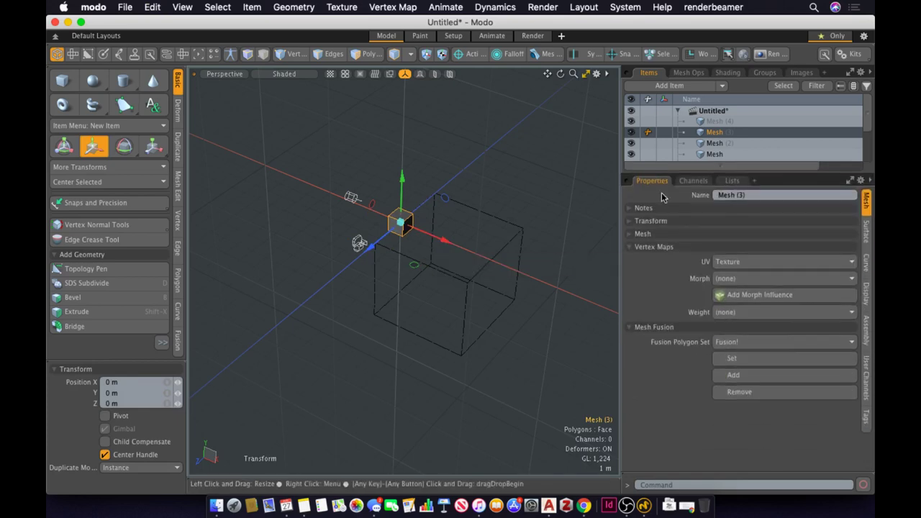
{"action": "left_click", "coordinate": [660, 225]}
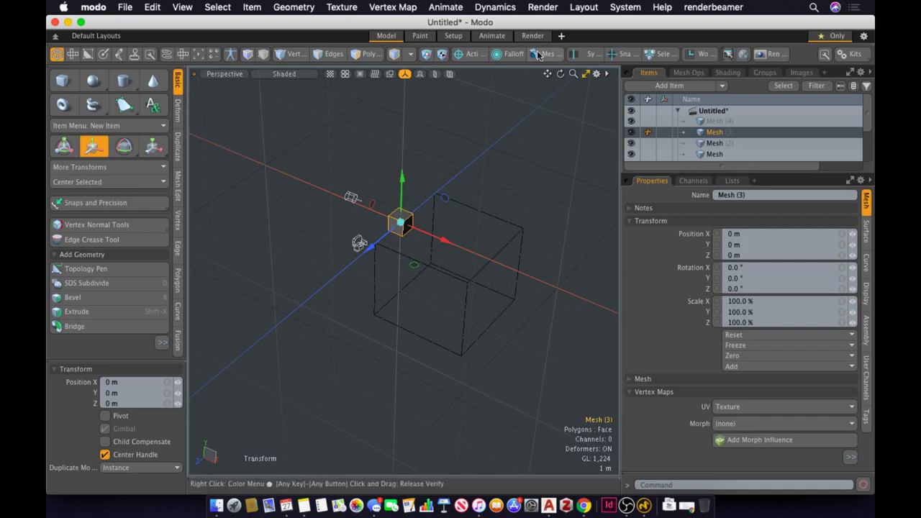
{"action": "left_click_drag", "start_coordinate": [428, 264], "coordinate": [449, 274], "text": "alt"}
{"action": "key", "text": "w"}
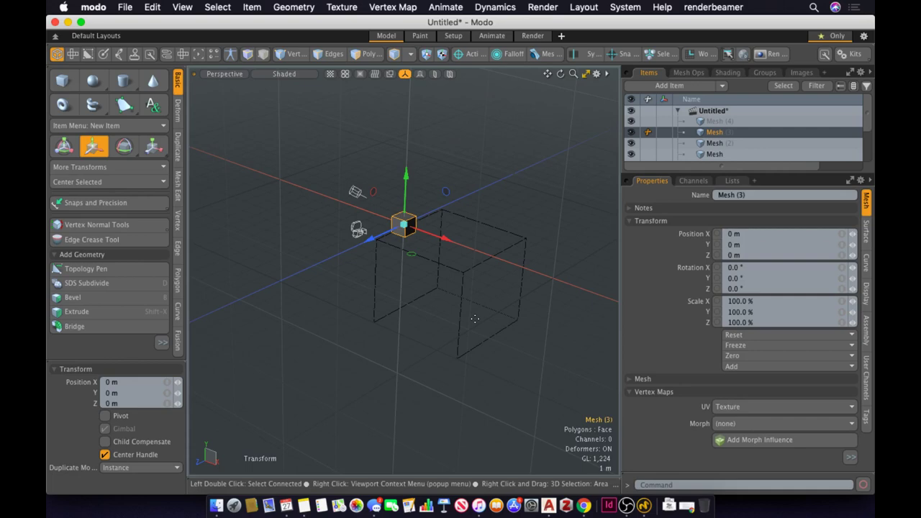
Deselect the small cube item and return to polygon selection mode with no polygons selected
{"action": "left_click_drag", "start_coordinate": [514, 274], "coordinate": [444, 235], "text": "ctrl+alt"}
{"action": "left_click", "coordinate": [444, 235]}
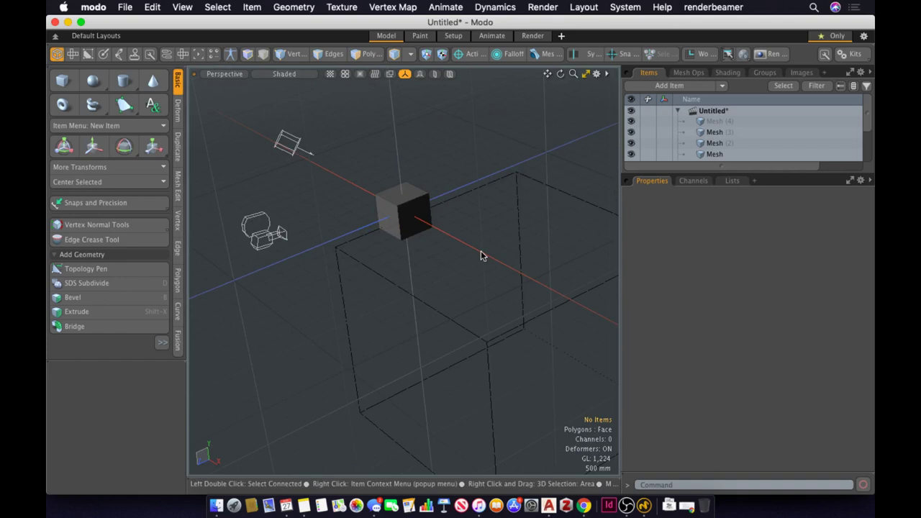
{"action": "key", "text": "3"}
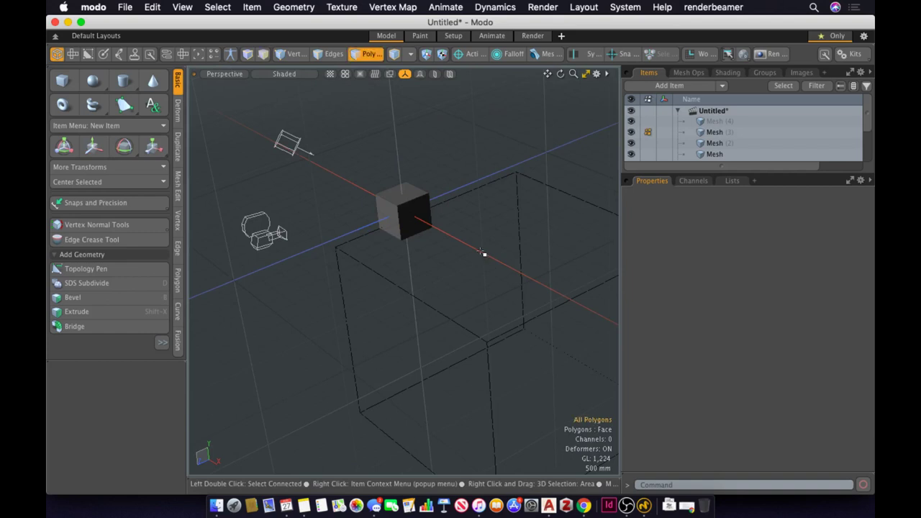
{"action": "left_click_drag", "start_coordinate": [483, 253], "coordinate": [288, 259], "text": "alt"}
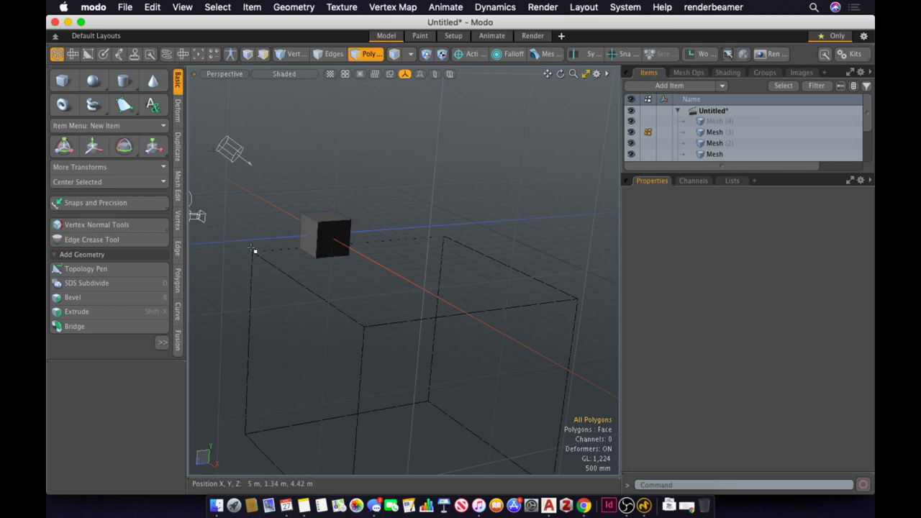
Activate the Move tool in quad view and move the cube about 120 mm in X and 1.46 m in Z in the Top view
{"action": "left_click_drag", "start_coordinate": [257, 173], "coordinate": [279, 288], "text": "alt"}
{"action": "key", "text": "w"}
{"action": "left_click_drag", "start_coordinate": [355, 253], "coordinate": [415, 287], "text": "alt"}
{"action": "left_click", "coordinate": [586, 73]}
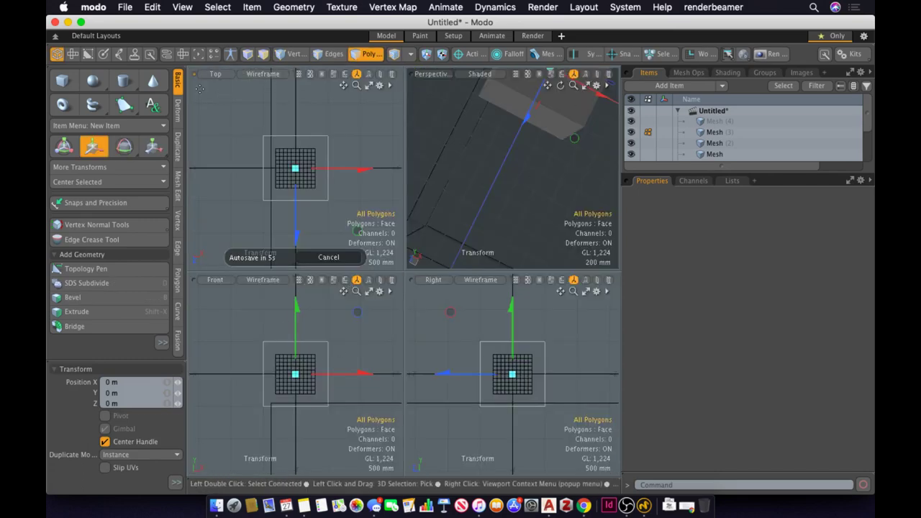
{"action": "key", "text": "a"}
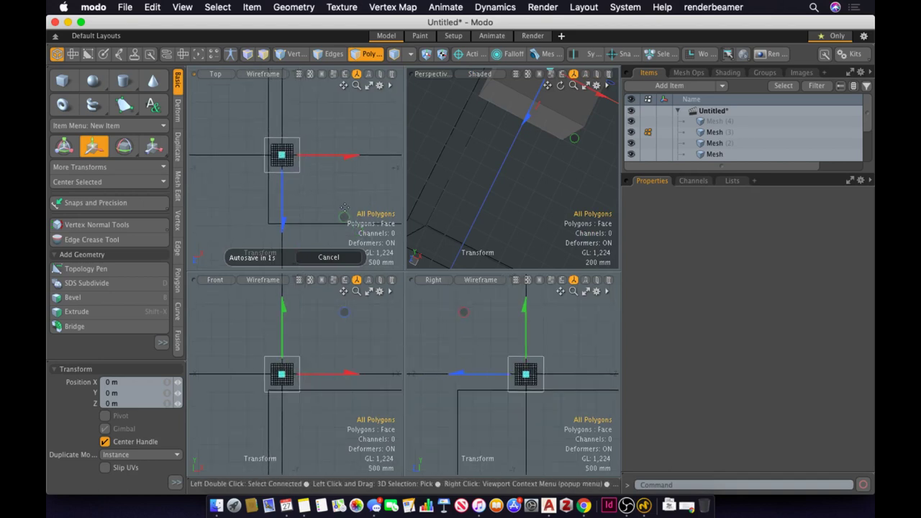
{"action": "left_click_drag", "start_coordinate": [345, 209], "coordinate": [348, 266]}
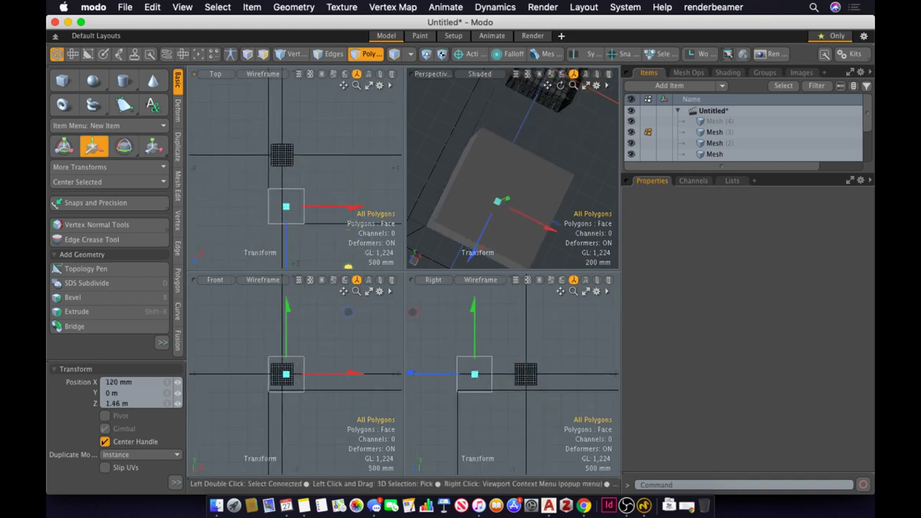
Nudge the cube in the Top view to align its corner with the large wireframe cube's corner, and return to the single perspective view
{"action": "left_click_drag", "start_coordinate": [255, 201], "coordinate": [209, 134], "text": "ctrl+alt"}
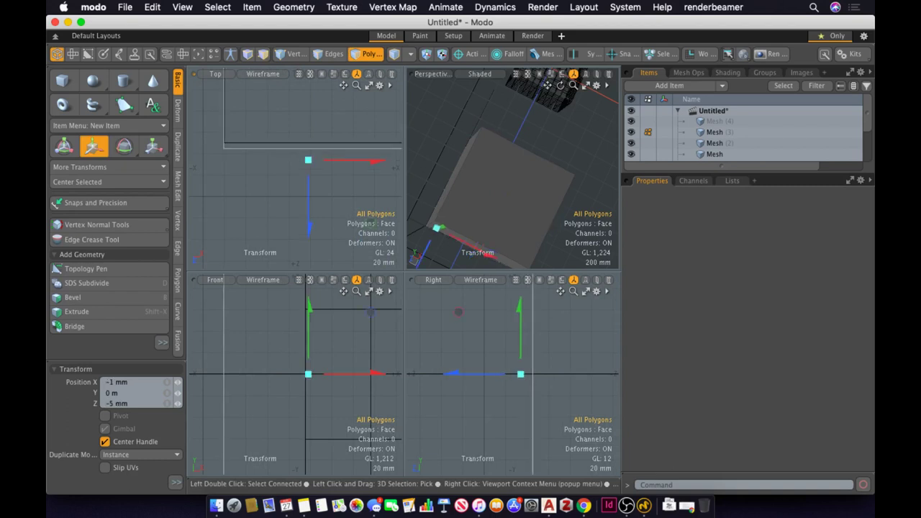
{"action": "left_click_drag", "start_coordinate": [309, 155], "coordinate": [255, 201]}
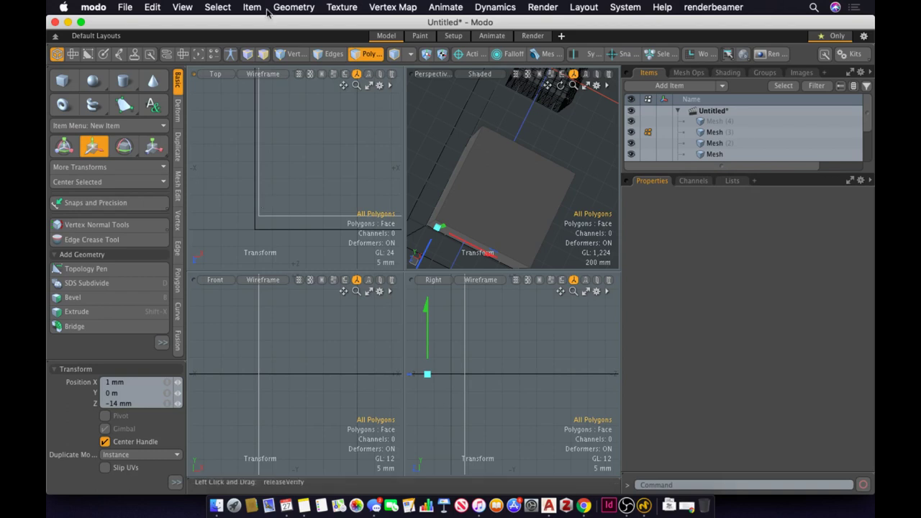
{"action": "left_click", "coordinate": [585, 85]}
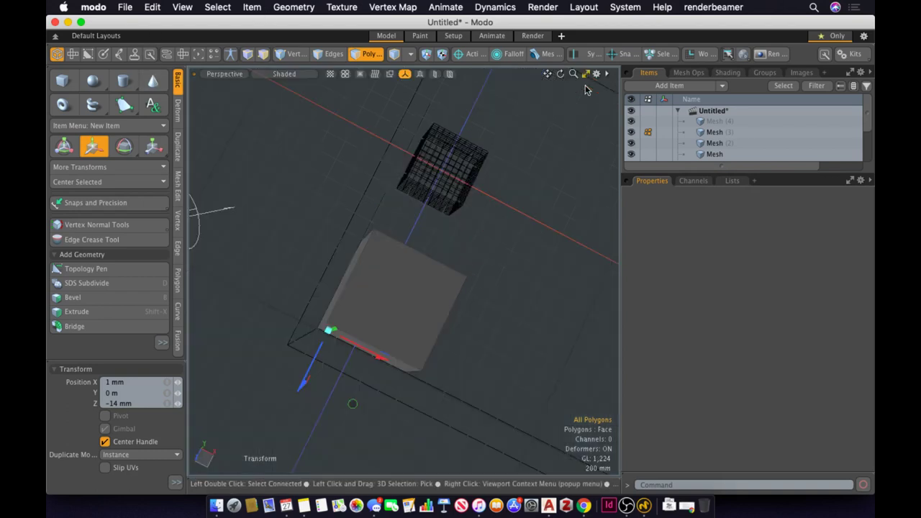
{"action": "left_click_drag", "start_coordinate": [585, 89], "coordinate": [368, 399], "text": "alt"}
{"action": "left_click", "coordinate": [434, 244]}
{"action": "key", "text": "space"}
{"action": "key", "text": "3"}
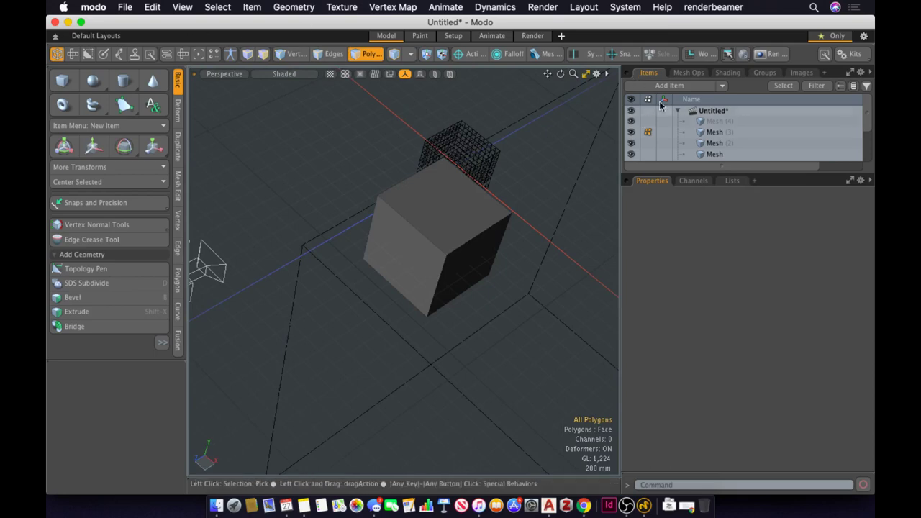
Toggle Snapping on and off several times, and briefly show all layouts before restricting them to the favorites again
{"action": "left_click", "coordinate": [616, 57]}
{"action": "left_click", "coordinate": [617, 58]}
{"action": "left_click", "coordinate": [616, 58]}
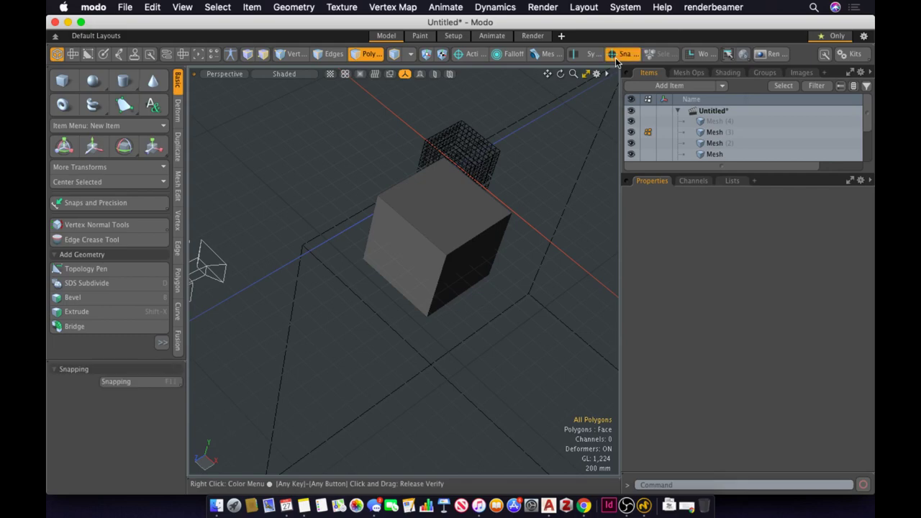
{"action": "left_click", "coordinate": [616, 57]}
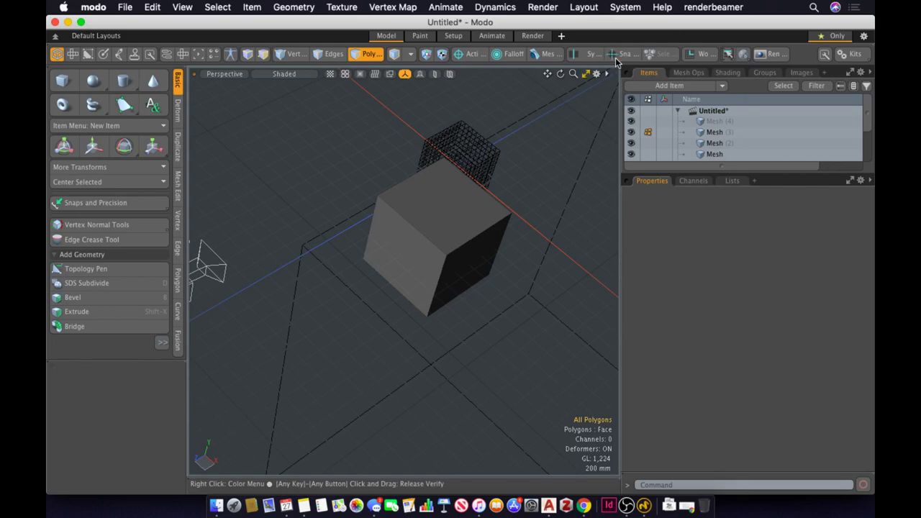
{"action": "key", "text": "F11"}
{"action": "key", "text": "F11"}
{"action": "left_click", "coordinate": [617, 57]}
{"action": "left_click", "coordinate": [616, 58]}
{"action": "left_click", "coordinate": [616, 57]}
{"action": "left_click", "coordinate": [616, 57]}
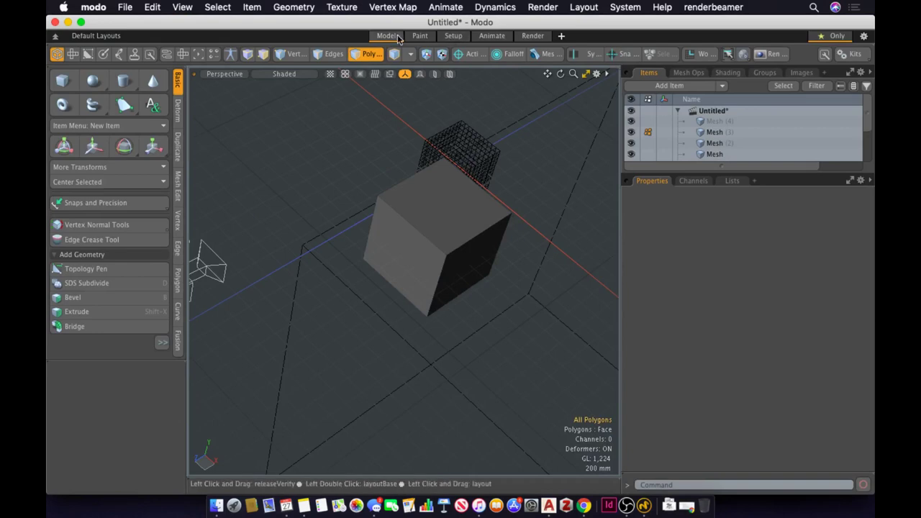
{"action": "left_click", "coordinate": [823, 37]}
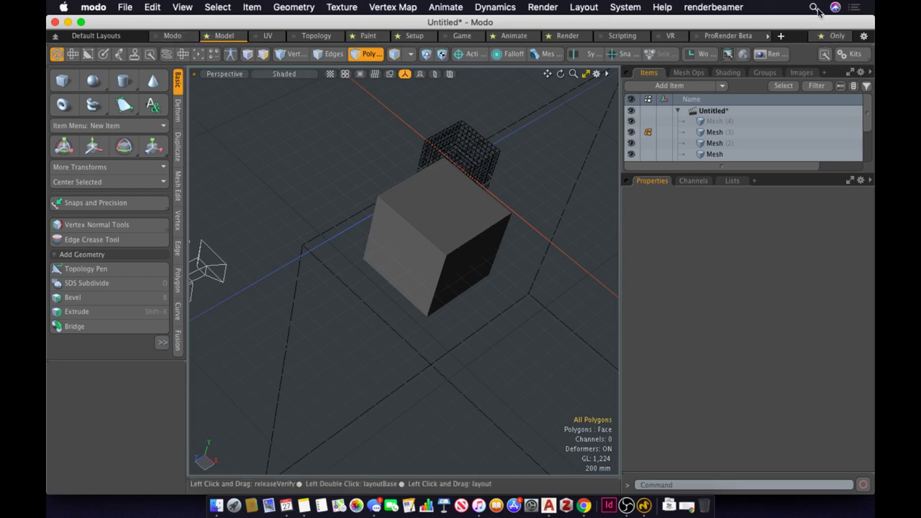
{"action": "left_click", "coordinate": [824, 38]}
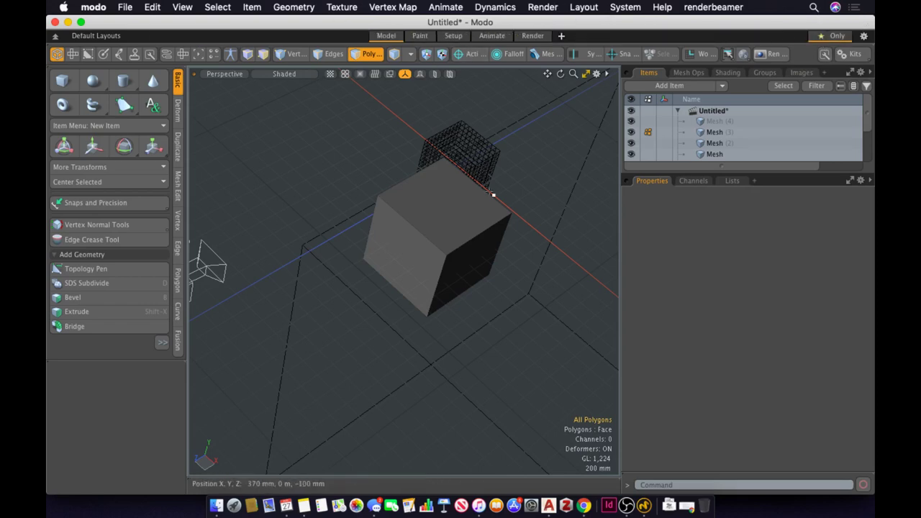
Turn on Snapping and check in its options that Vertex is an enabled snap type
{"action": "left_click", "coordinate": [618, 52]}
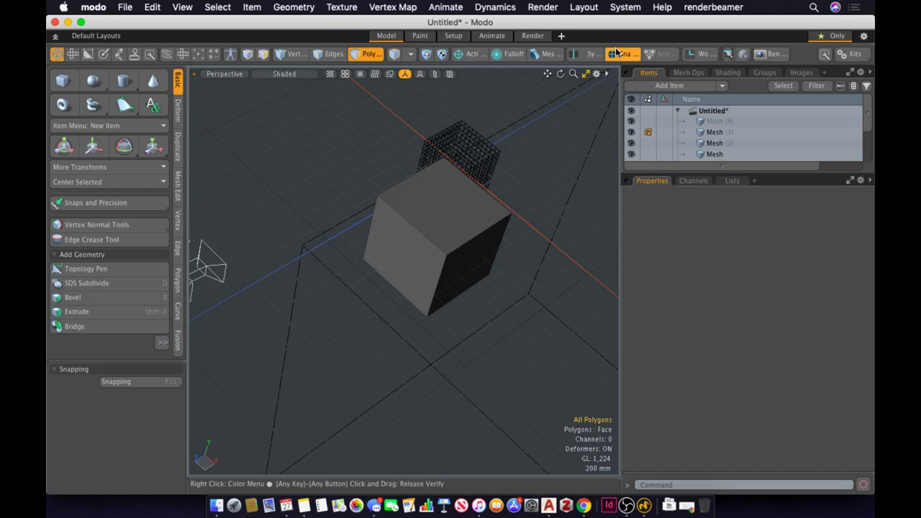
{"action": "key", "text": "alt"}
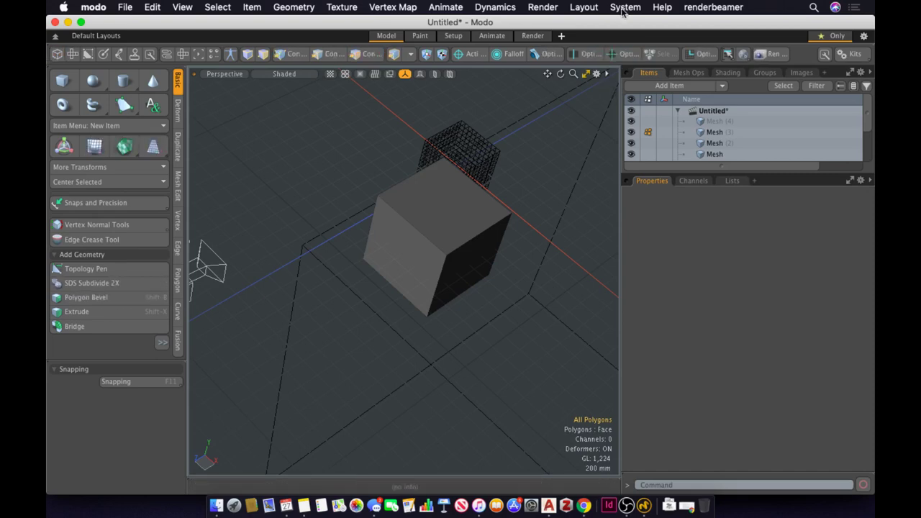
{"action": "key", "text": "alt"}
{"action": "left_click", "coordinate": [623, 58], "text": "alt"}
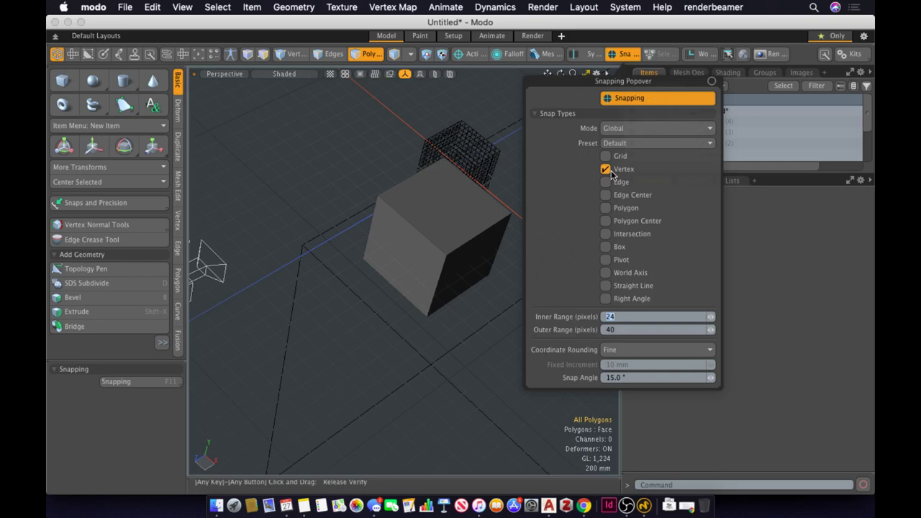
{"action": "key", "text": "Escape"}
Move all the cube's polygons about -345 mm in Y and -55 mm in Z, and snap the Move handle onto an upper corner vertex
{"action": "left_click_drag", "start_coordinate": [597, 175], "coordinate": [488, 290], "text": "alt"}
{"action": "key", "text": "3"}
{"action": "key", "text": "y"}
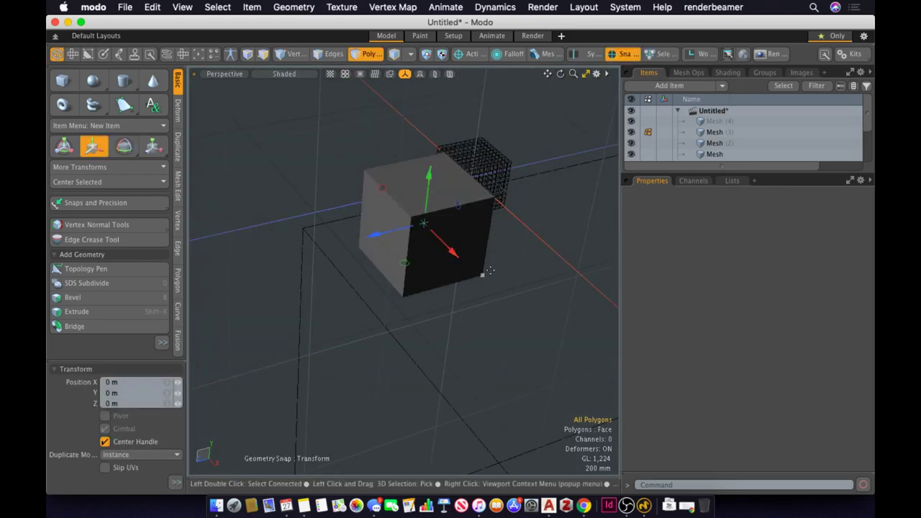
{"action": "left_click_drag", "start_coordinate": [490, 270], "coordinate": [451, 343], "text": "alt"}
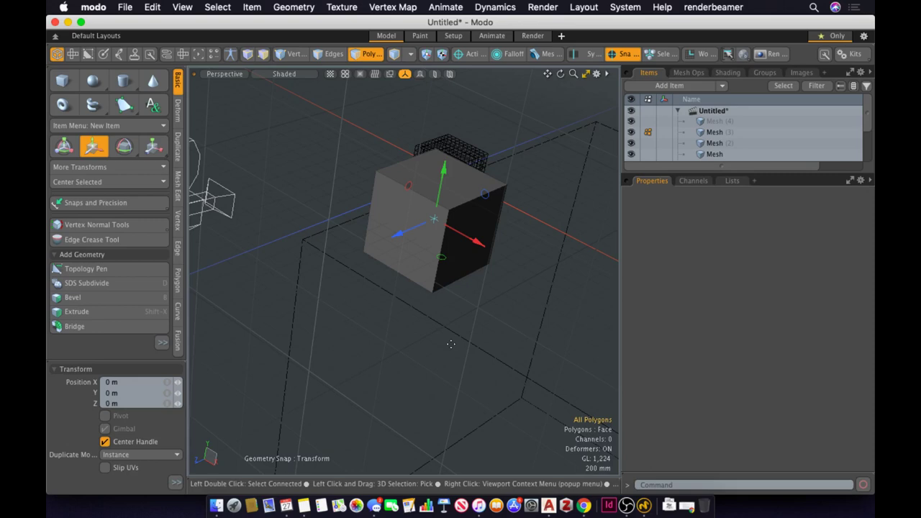
{"action": "left_click_drag", "start_coordinate": [451, 345], "coordinate": [477, 237], "text": "alt"}
{"action": "left_click_drag", "start_coordinate": [428, 197], "coordinate": [352, 240]}
{"action": "left_click", "coordinate": [337, 161]}
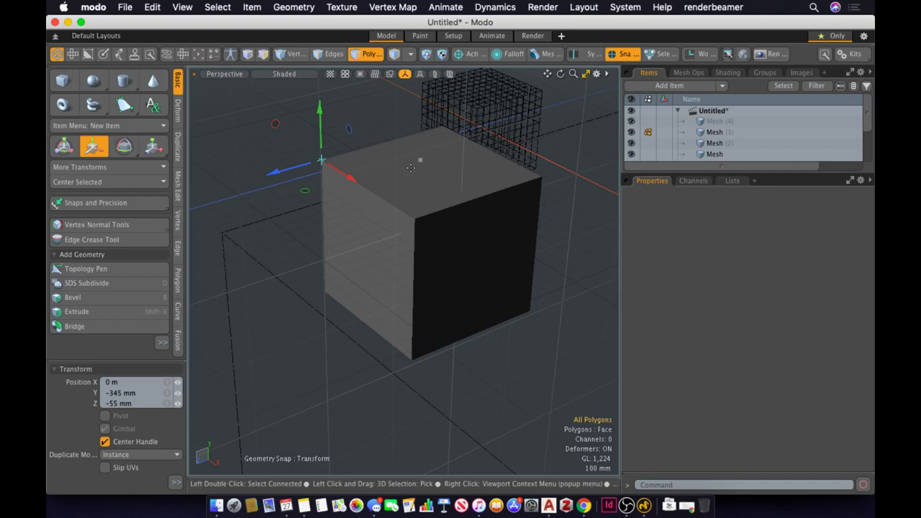
Snap the Move handle onto several of the cube's corner vertices in turn, ending at a lower corner, and drop the tool
{"action": "left_click_drag", "start_coordinate": [422, 158], "coordinate": [442, 264], "text": "alt"}
{"action": "left_click", "coordinate": [428, 216]}
{"action": "mouse_move", "coordinate": [429, 215]}
{"action": "left_mouse_down", "text": "alt"}
{"action": "mouse_move", "coordinate": [406, 154]}
{"action": "mouse_move", "coordinate": [419, 228]}
{"action": "left_mouse_up", "text": "alt"}
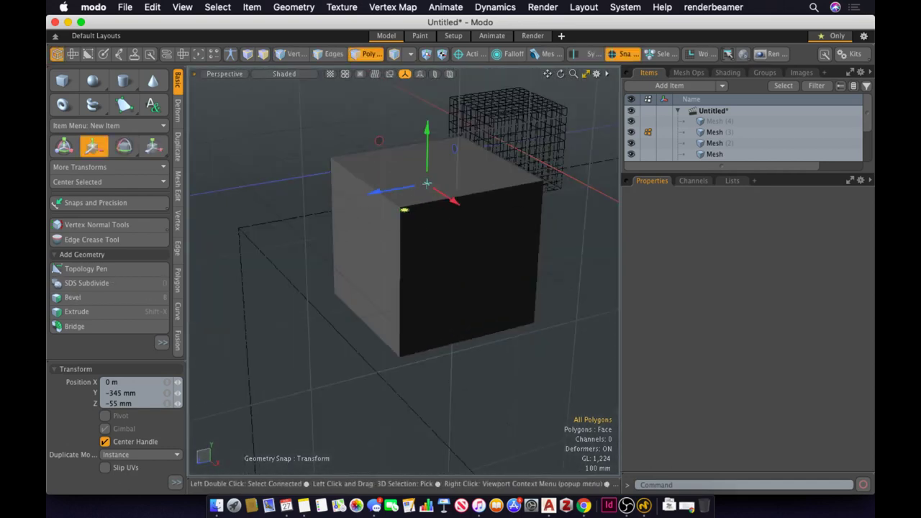
{"action": "left_click", "coordinate": [400, 210]}
{"action": "left_click", "coordinate": [335, 155]}
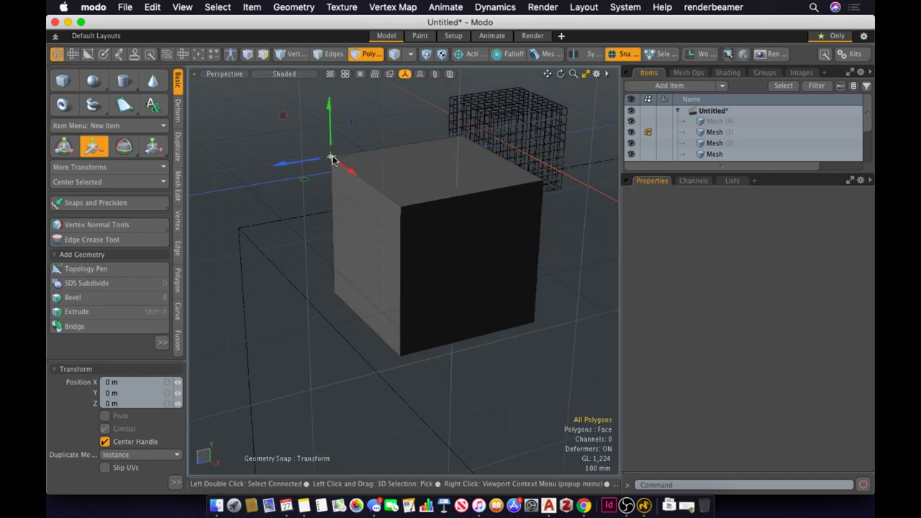
{"action": "left_click", "coordinate": [333, 288]}
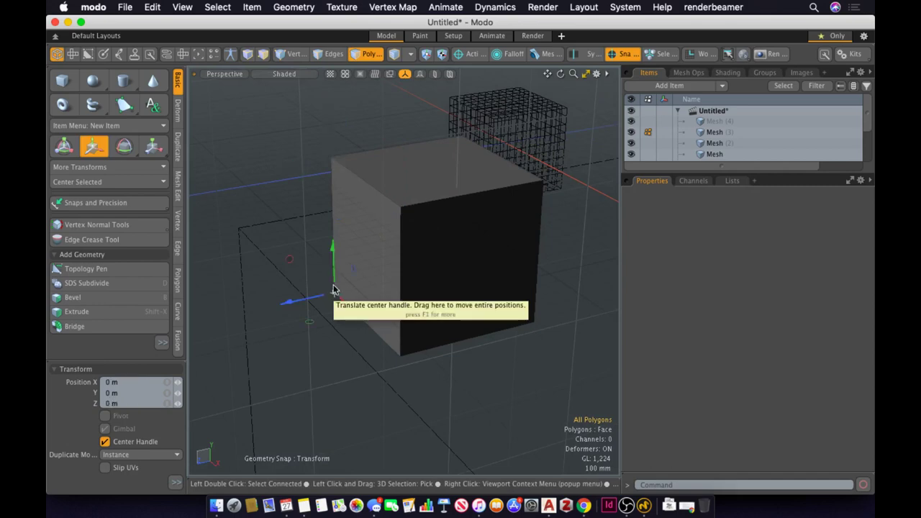
{"action": "key", "text": "space"}
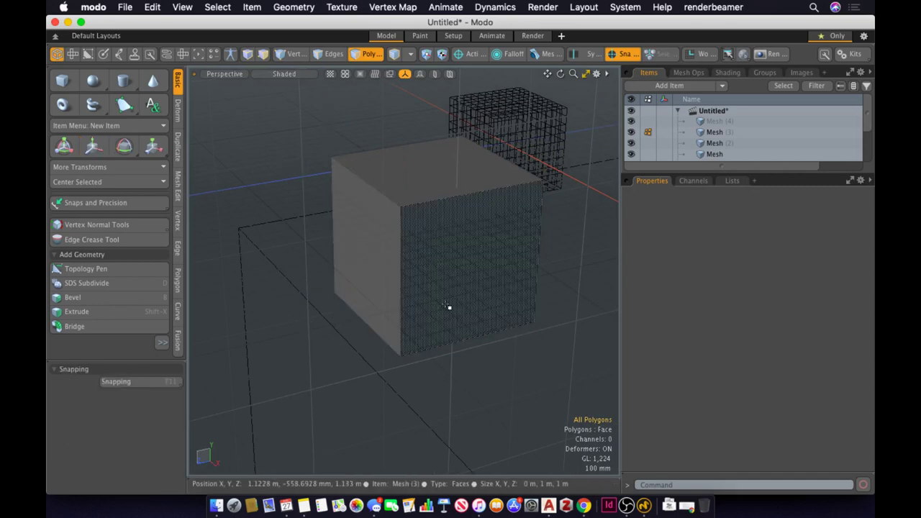
Try snapping the cube by its center onto the large wireframe cube's corner, undo the move and drop the Move tool
{"action": "key", "text": "w"}
{"action": "left_click_drag", "start_coordinate": [445, 304], "coordinate": [336, 324], "text": "alt"}
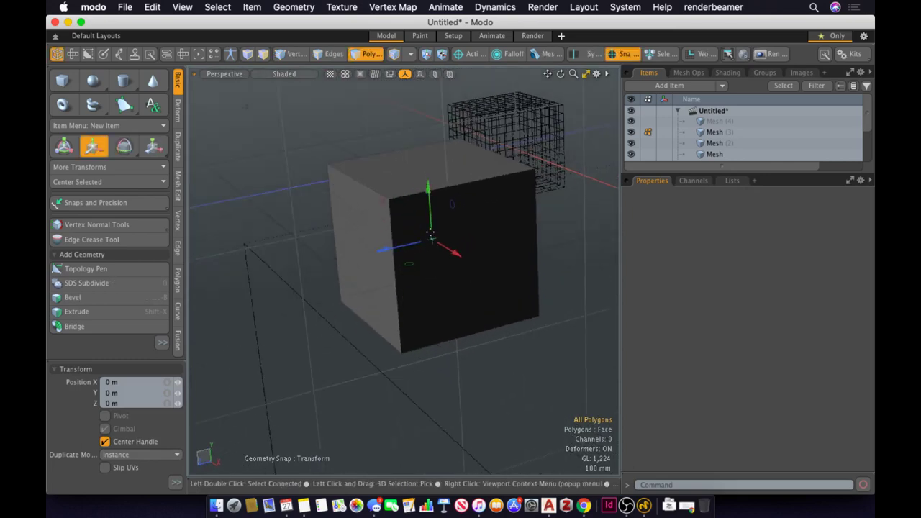
{"action": "left_click_drag", "start_coordinate": [432, 243], "coordinate": [244, 234]}
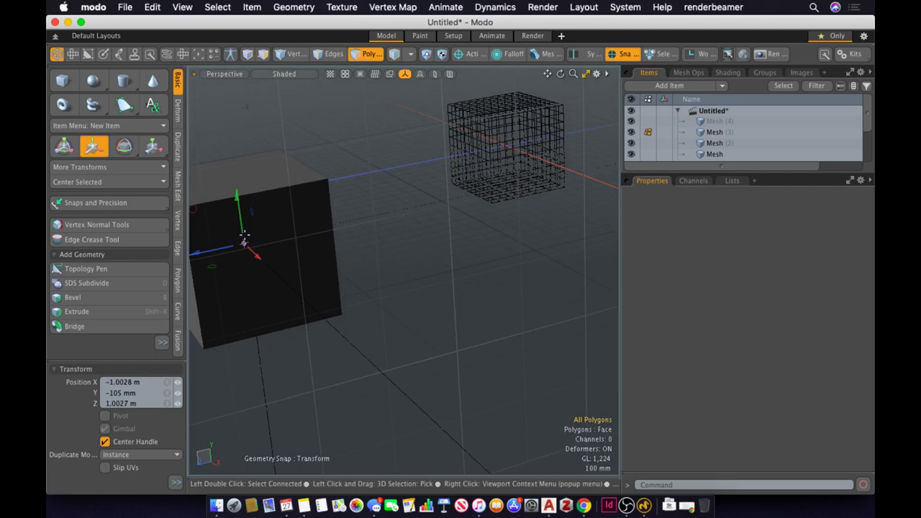
{"action": "left_click_drag", "start_coordinate": [244, 234], "coordinate": [347, 300]}
{"action": "key", "text": "ctrl+z"}
{"action": "key", "text": "3"}
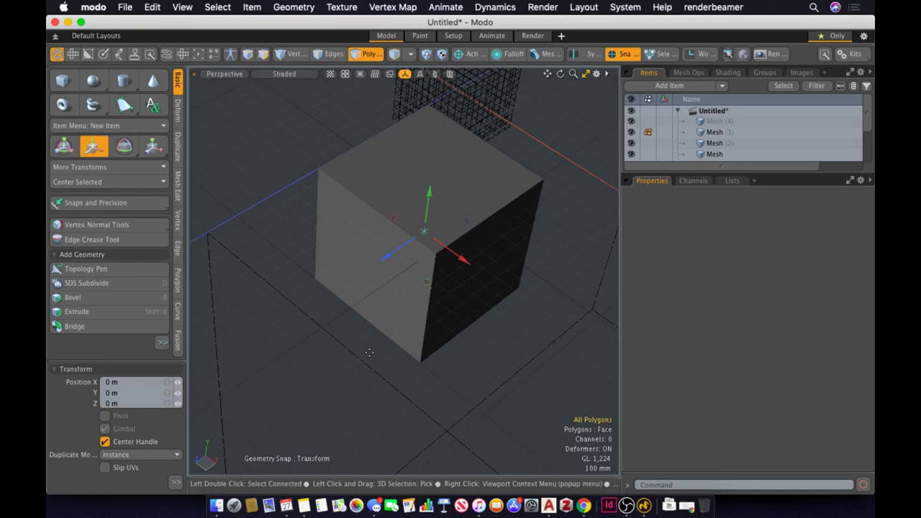
{"action": "key", "text": "q"}
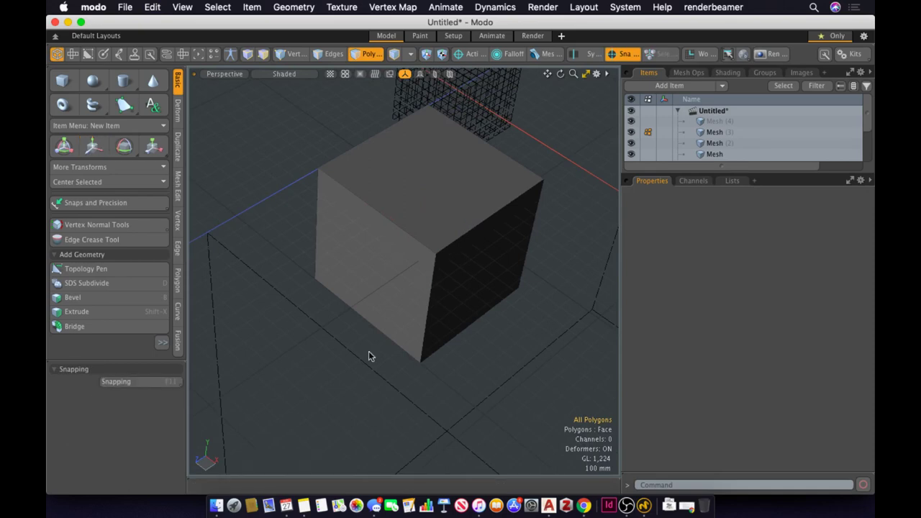
Snap the Move handle onto the cube's lower corner vertex and move the cube so that corner snaps to the large wireframe cube's top corner
{"action": "key", "text": "w"}
{"action": "left_click_drag", "start_coordinate": [409, 367], "coordinate": [324, 295], "text": "alt"}
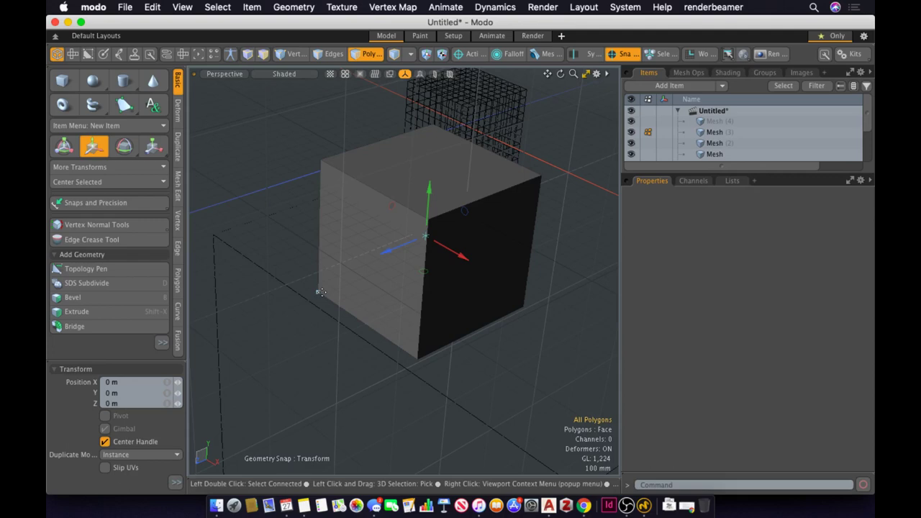
{"action": "left_click", "coordinate": [321, 292]}
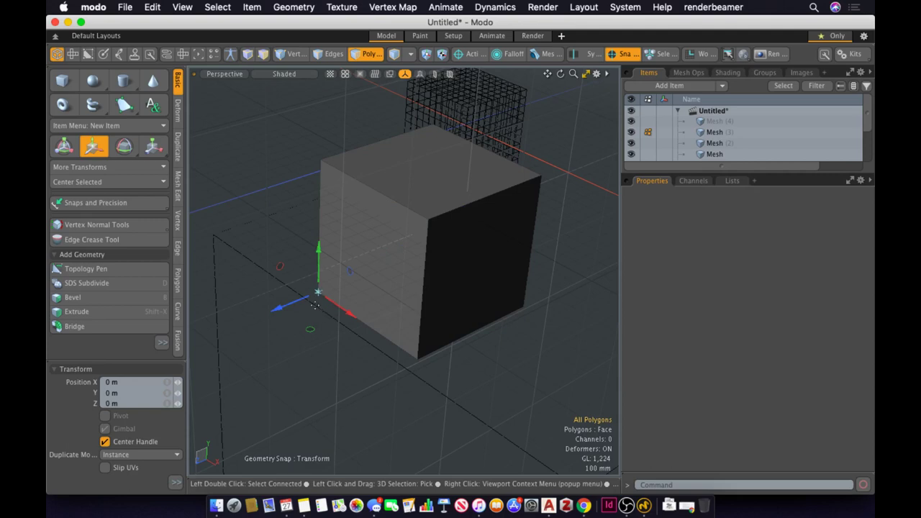
{"action": "scroll", "coordinate": [316, 305], "scroll_direction": "up", "scroll_amount": 5}
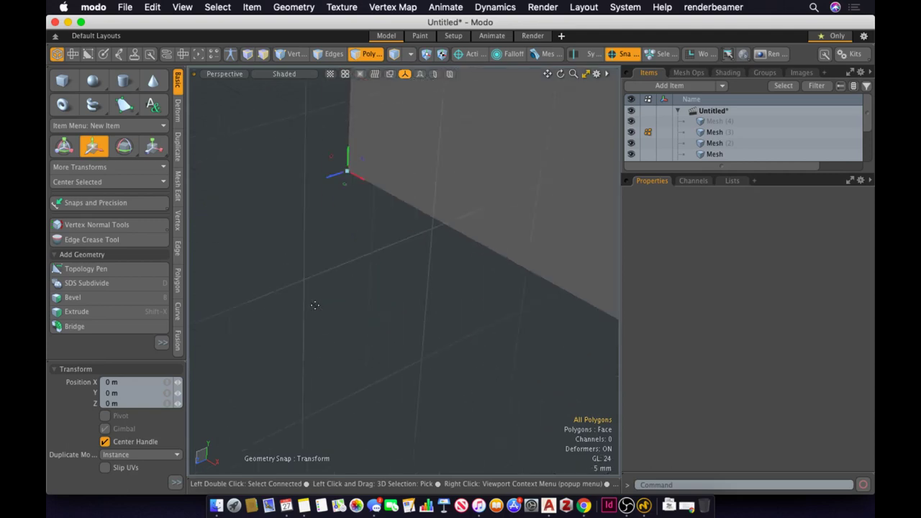
{"action": "scroll", "coordinate": [386, 244], "scroll_direction": "down", "scroll_amount": 10}
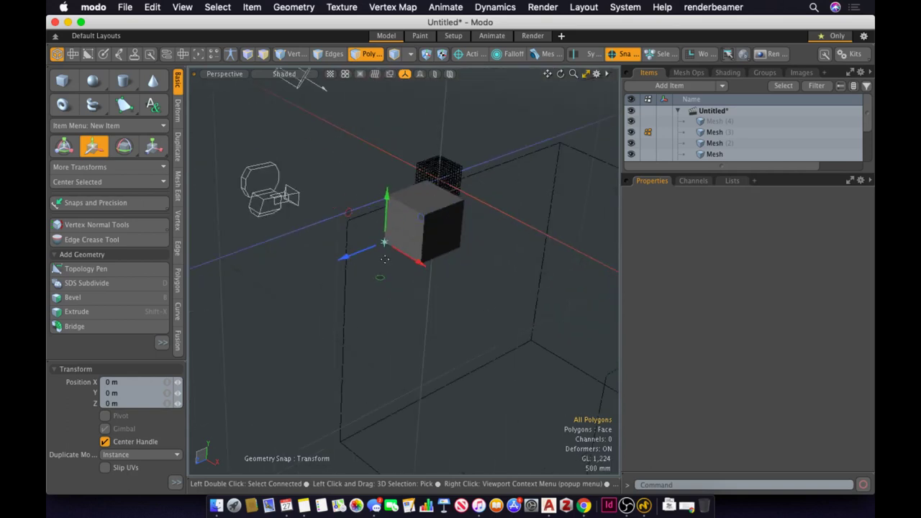
{"action": "scroll", "coordinate": [385, 245], "scroll_direction": "up", "scroll_amount": 5}
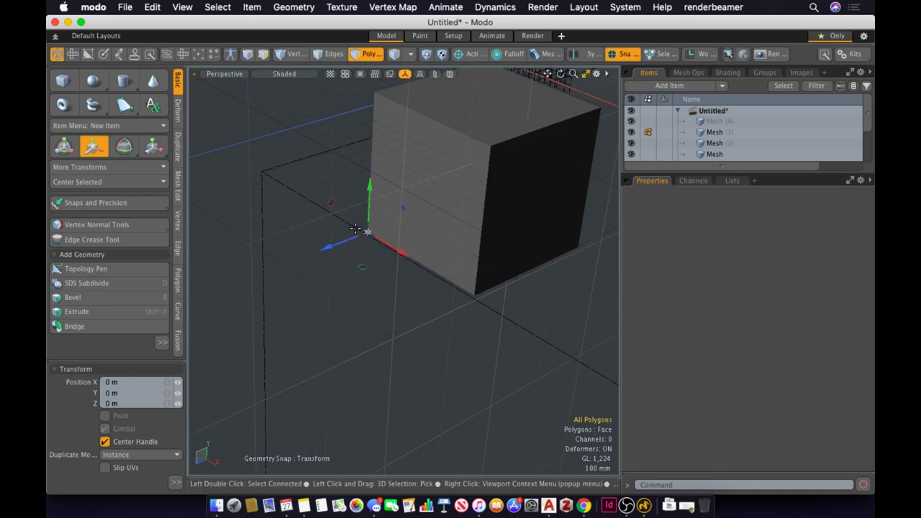
{"action": "left_click_drag", "start_coordinate": [355, 229], "coordinate": [270, 158]}
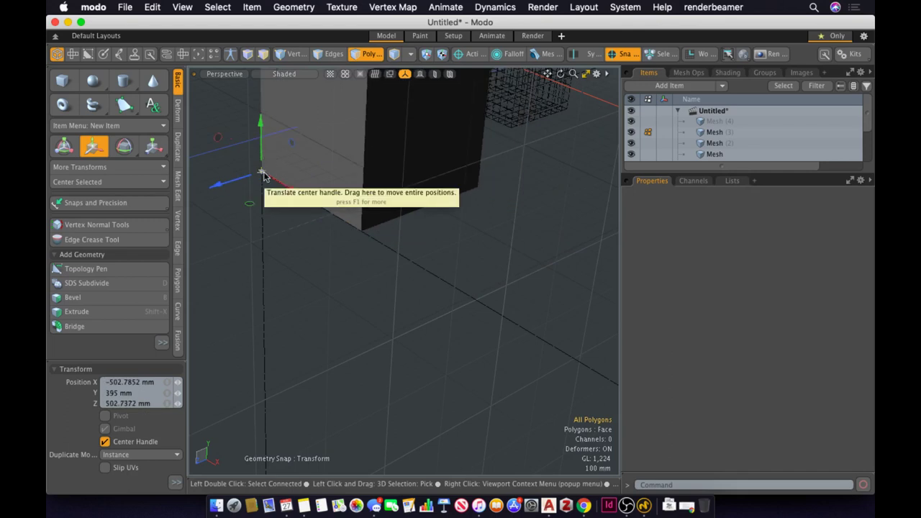
Drop the Move tool and set the viewport to draw inactive meshes the same as active ones
{"action": "left_click_drag", "start_coordinate": [264, 175], "coordinate": [440, 303], "text": "alt"}
{"action": "key", "text": "x"}
{"action": "key", "text": "3"}
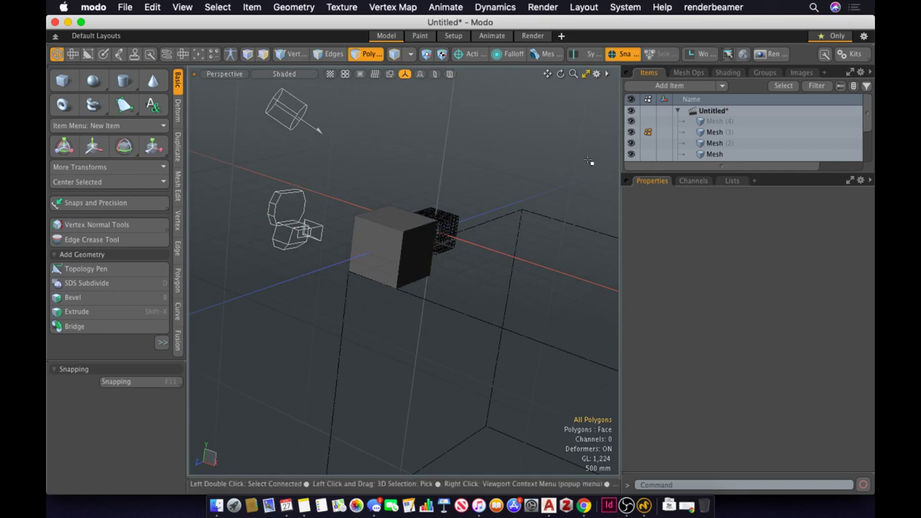
{"action": "left_click", "coordinate": [596, 75]}
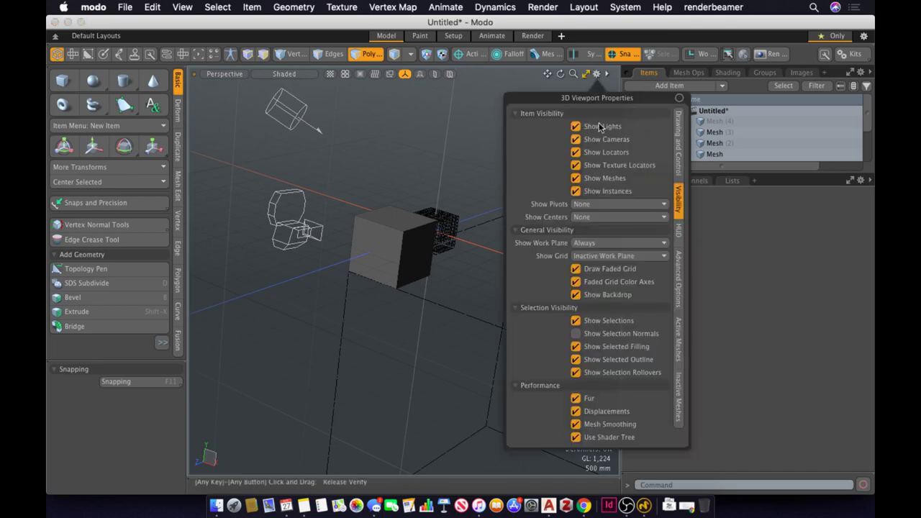
{"action": "left_click", "coordinate": [680, 403]}
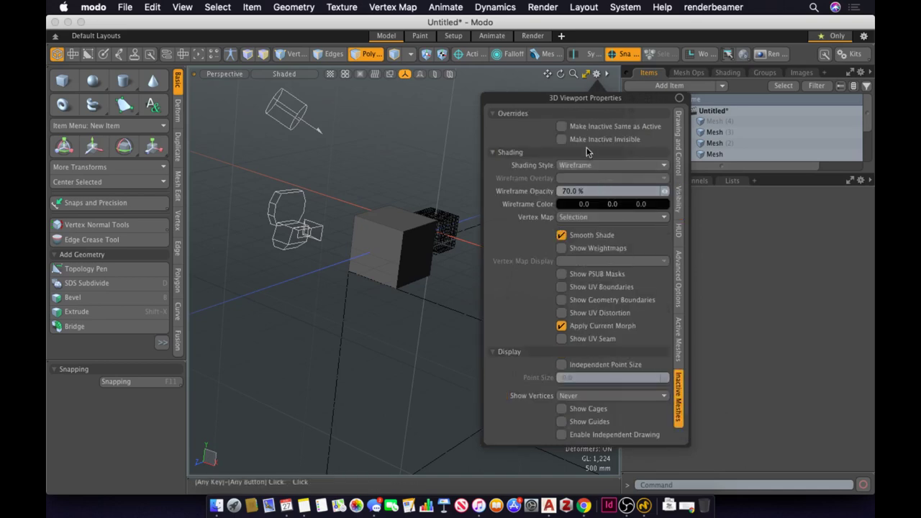
{"action": "left_click", "coordinate": [561, 127]}
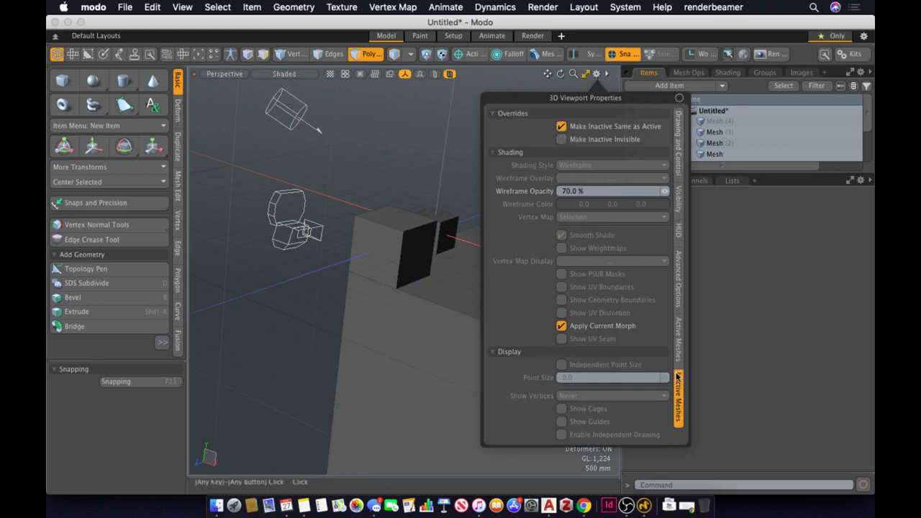
{"action": "left_click", "coordinate": [597, 73]}
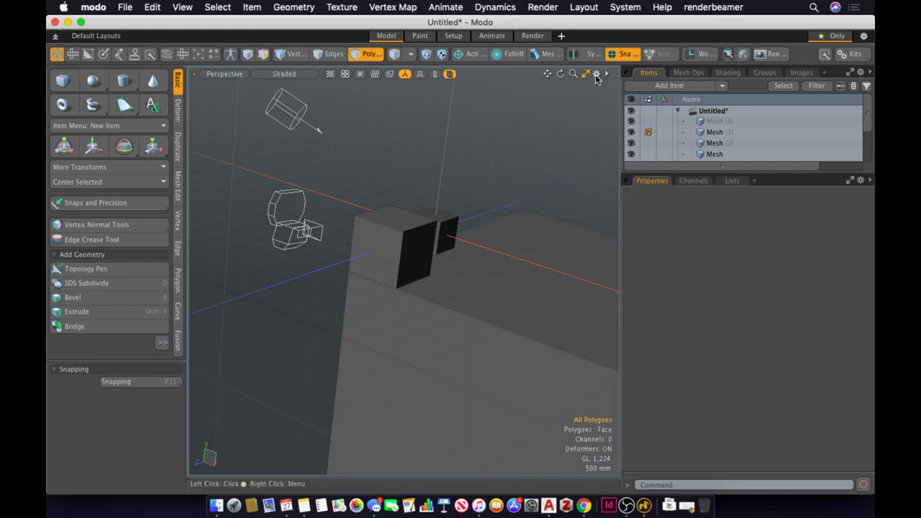
Select the small gridded cube, Mesh (2), as an item
{"action": "left_click_drag", "start_coordinate": [467, 257], "coordinate": [414, 263], "text": "alt"}
{"action": "scroll", "coordinate": [504, 224], "scroll_direction": "up", "scroll_amount": 5}
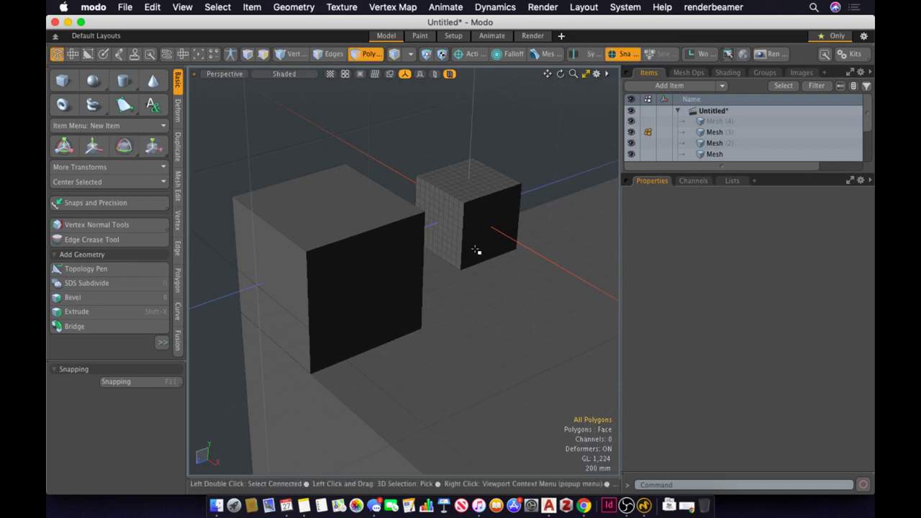
{"action": "left_click_drag", "start_coordinate": [478, 251], "coordinate": [454, 255], "text": "alt"}
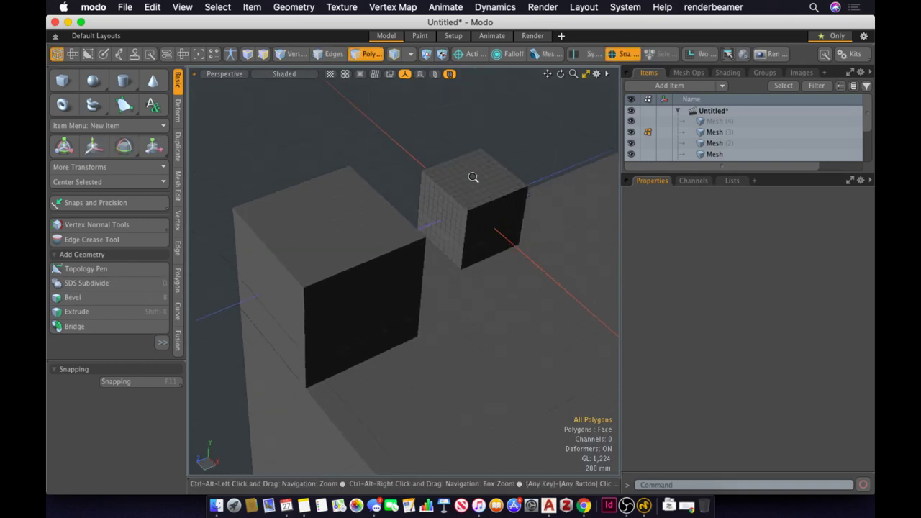
{"action": "scroll", "coordinate": [473, 179], "scroll_direction": "up", "scroll_amount": 6, "text": "alt"}
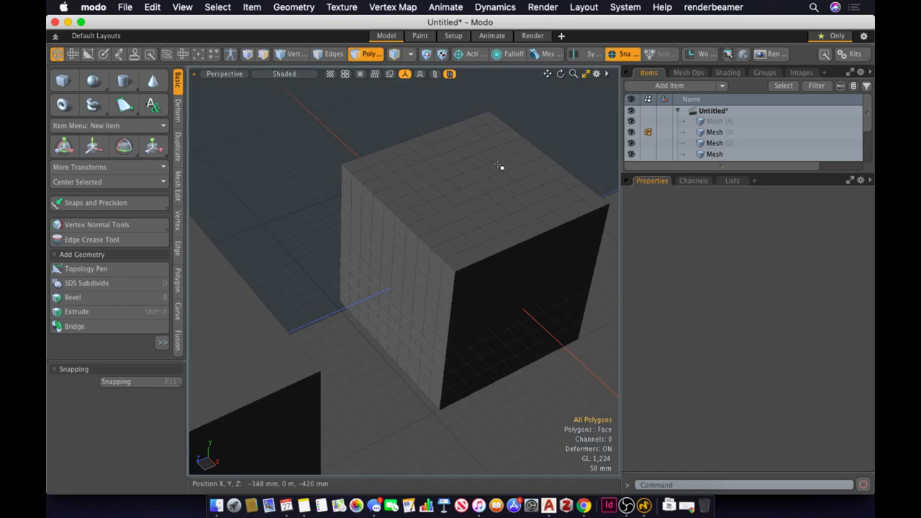
{"action": "key", "text": "5"}
{"action": "left_click", "coordinate": [448, 190]}
{"action": "left_click_drag", "start_coordinate": [510, 168], "coordinate": [432, 222], "text": "ctrl+alt"}
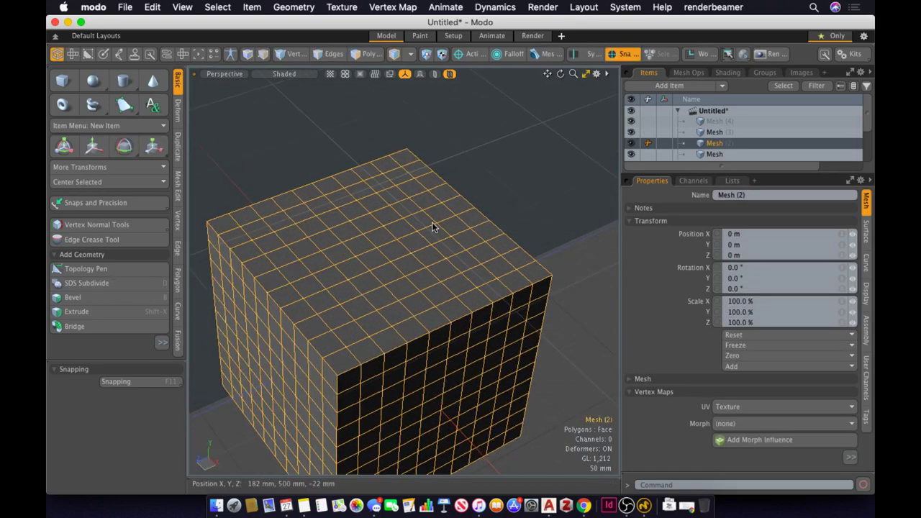
In vertex mode, select all connected vertices of the gridded cube, and clear the selection
{"action": "key", "text": "1"}
{"action": "left_click", "coordinate": [409, 199]}
{"action": "double_click", "coordinate": [408, 200]}
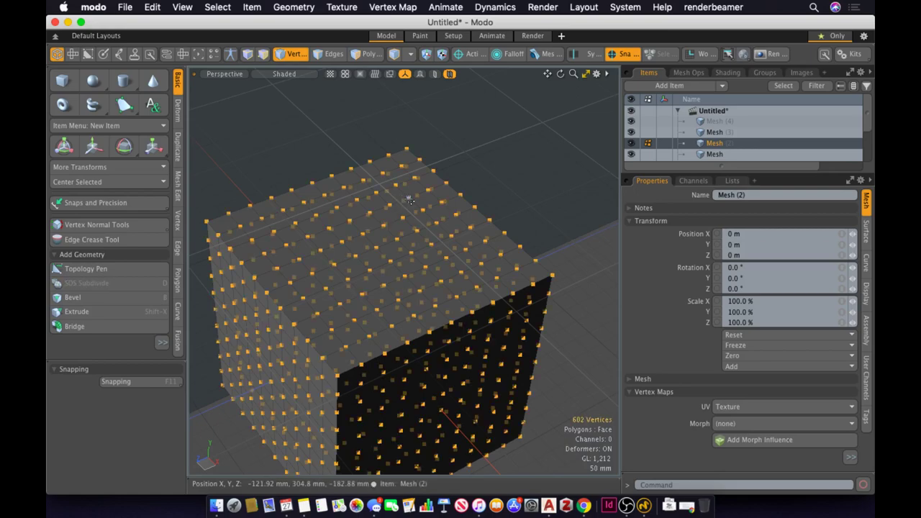
{"action": "left_click_drag", "start_coordinate": [411, 218], "coordinate": [389, 270], "text": "alt"}
{"action": "scroll", "coordinate": [396, 188], "scroll_direction": "down", "scroll_amount": 5}
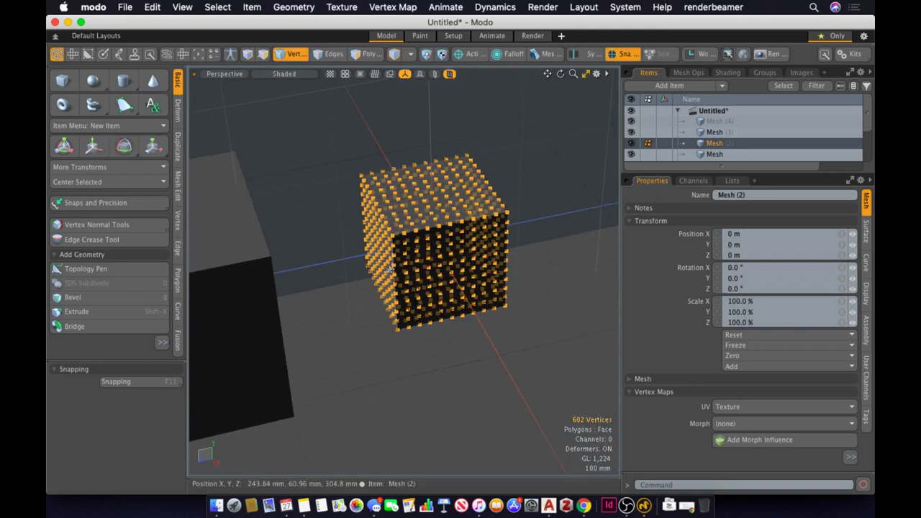
{"action": "left_click_drag", "start_coordinate": [389, 270], "coordinate": [293, 264], "text": "alt"}
{"action": "left_click", "coordinate": [294, 265]}
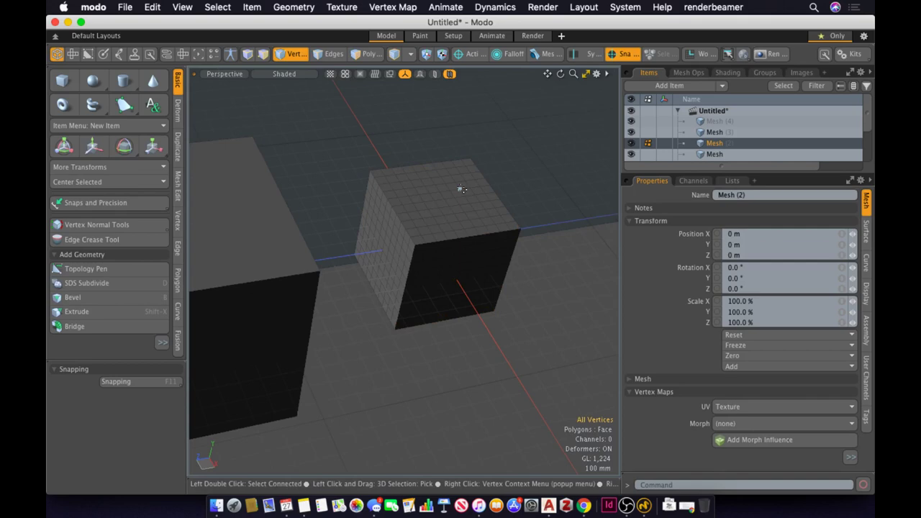
Select three separate vertices on the gridded cube's top face and move them up 200 mm in Y
{"action": "left_click_drag", "start_coordinate": [453, 189], "coordinate": [616, 257], "text": "alt"}
{"action": "scroll", "coordinate": [442, 175], "scroll_direction": "up", "scroll_amount": 3}
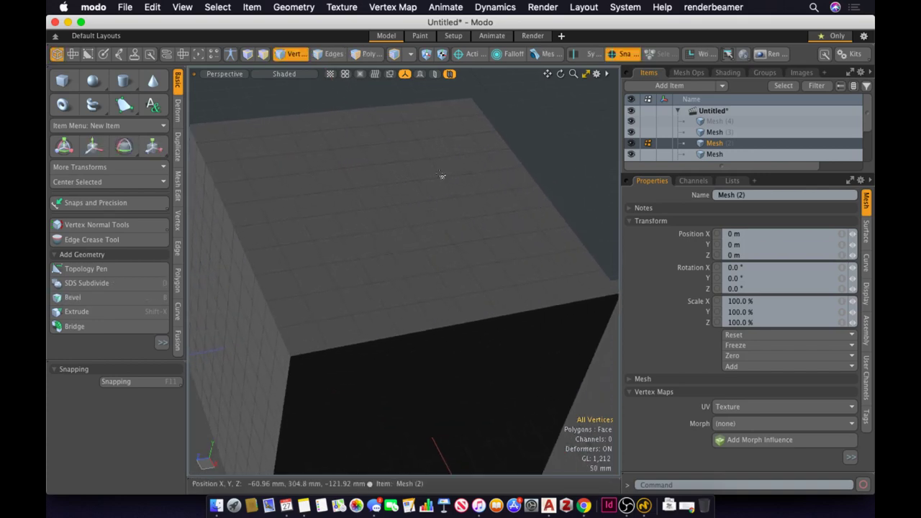
{"action": "left_click", "coordinate": [401, 160]}
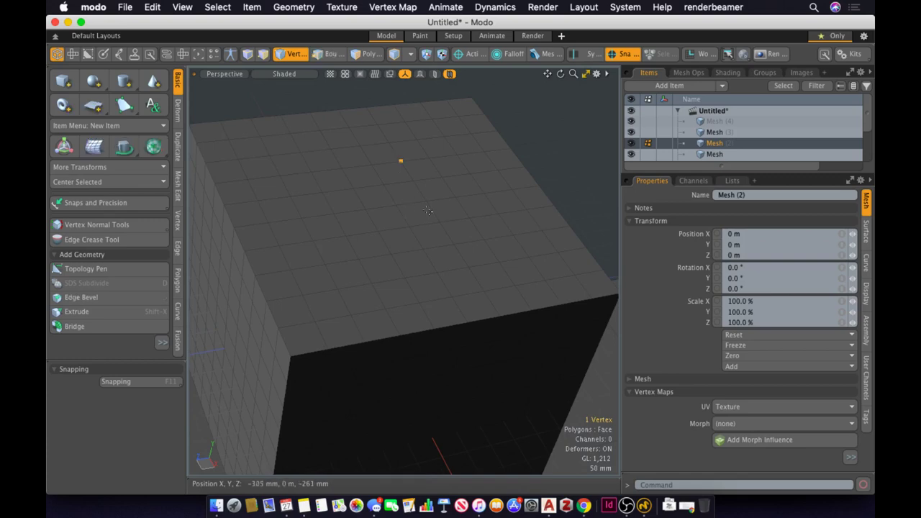
{"action": "left_click", "coordinate": [439, 223], "text": "shift"}
{"action": "left_click", "coordinate": [337, 215], "text": "shift"}
{"action": "key", "text": "w"}
{"action": "left_click_drag", "start_coordinate": [395, 91], "coordinate": [396, 75]}
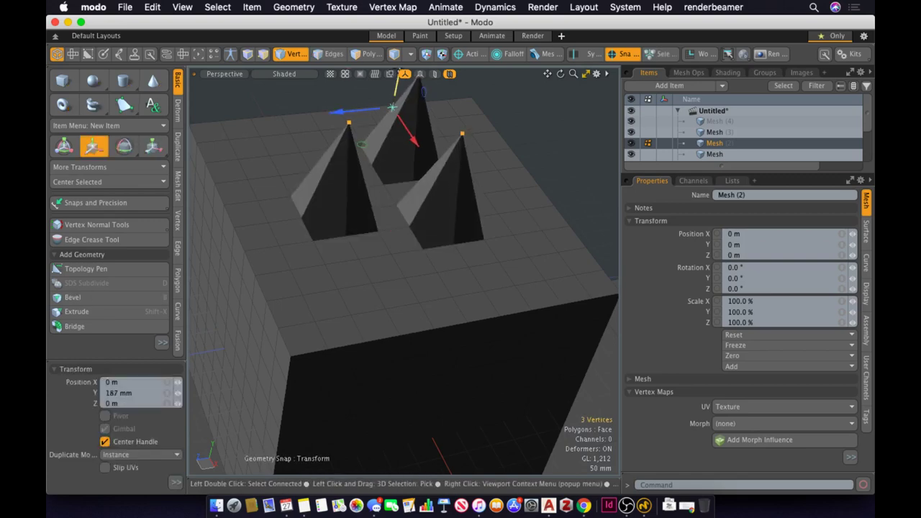
{"action": "left_click_drag", "start_coordinate": [416, 278], "coordinate": [354, 242], "text": "alt"}
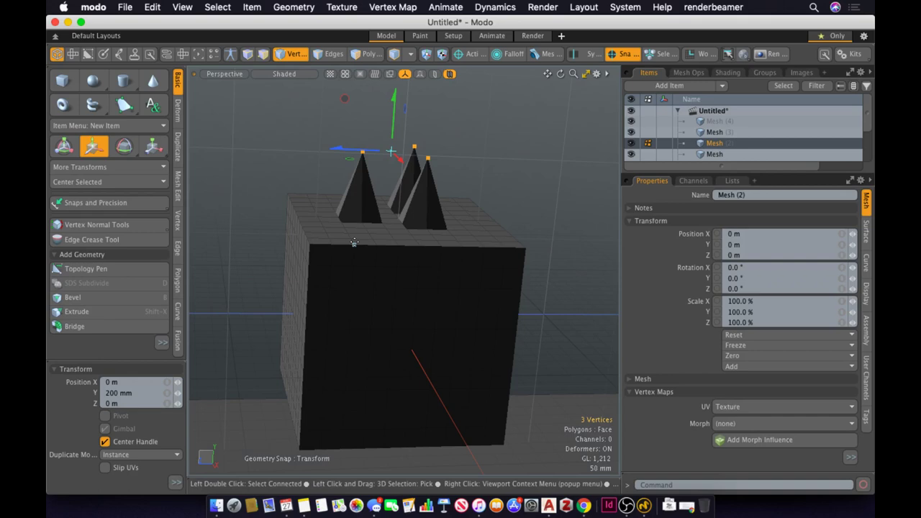
Undo the move of the three vertices, drop the Move tool and clear the vertex selection
{"action": "key", "text": "ctrl+z"}
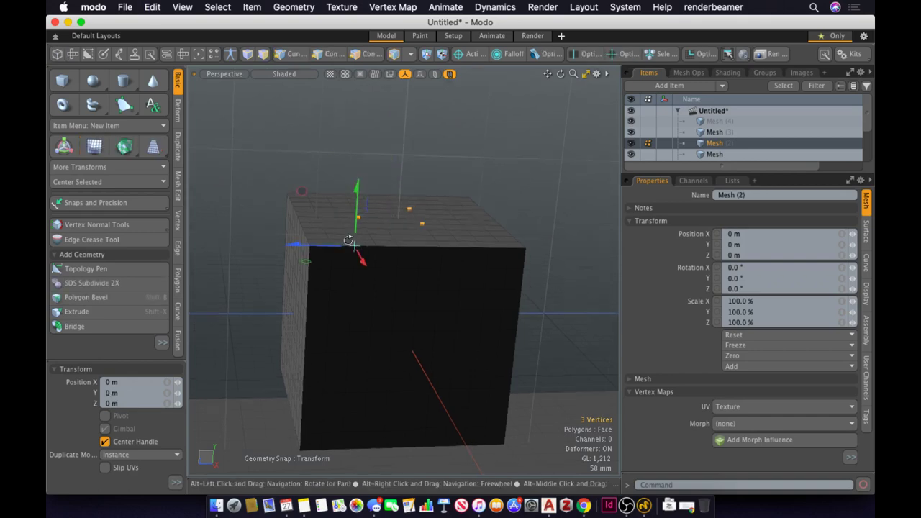
{"action": "left_click_drag", "start_coordinate": [349, 242], "coordinate": [432, 180], "text": "alt"}
{"action": "key", "text": "space"}
{"action": "key", "text": "1"}
{"action": "key", "text": "x"}
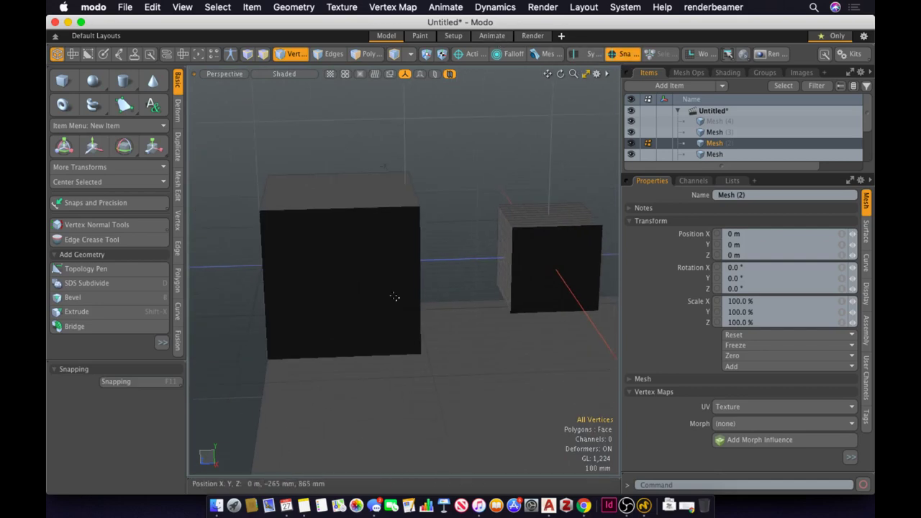
Try moving the whole gridded cube by its Move handle to snap onto the larger neighbouring cube's top corner, and undo the move
{"action": "key", "text": "w"}
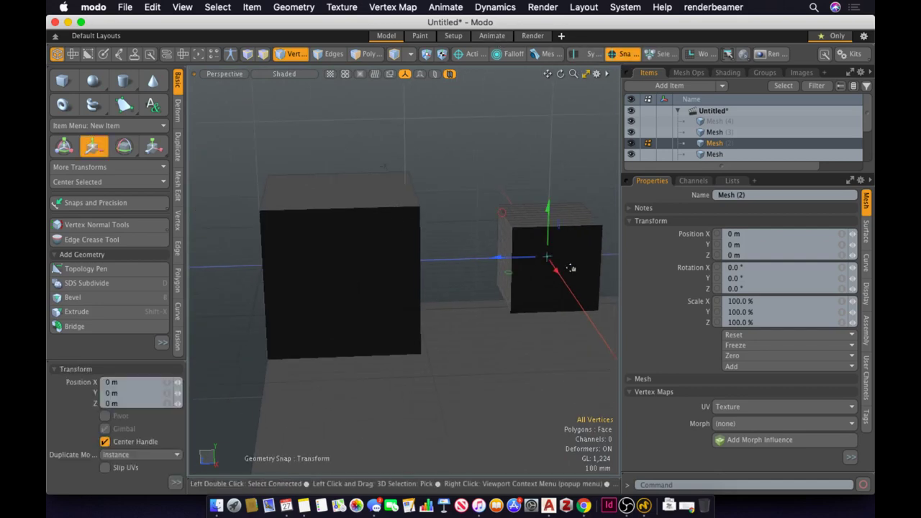
{"action": "left_click", "coordinate": [519, 230]}
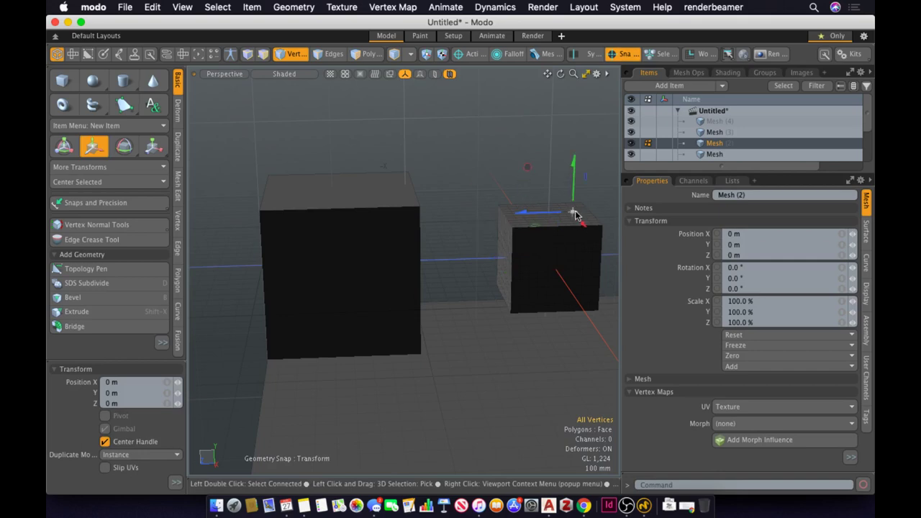
{"action": "left_click_drag", "start_coordinate": [570, 237], "coordinate": [422, 206]}
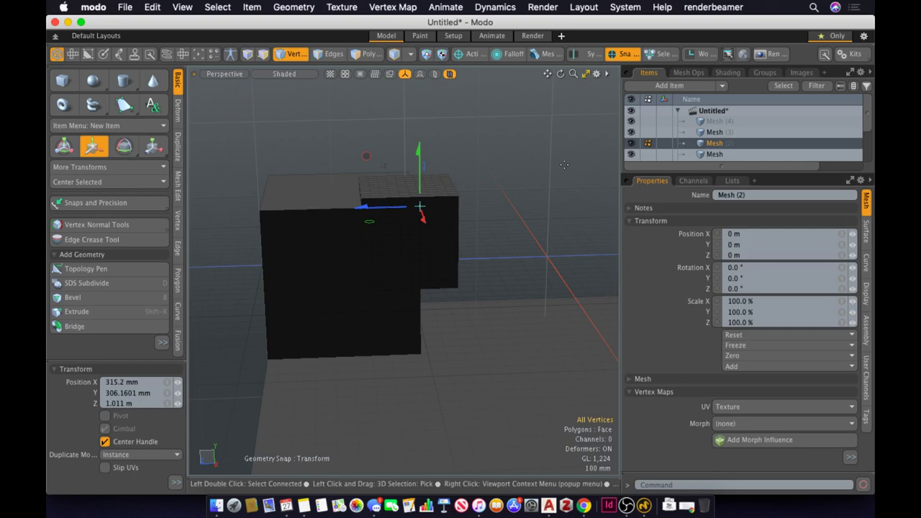
{"action": "key", "text": "super+z"}
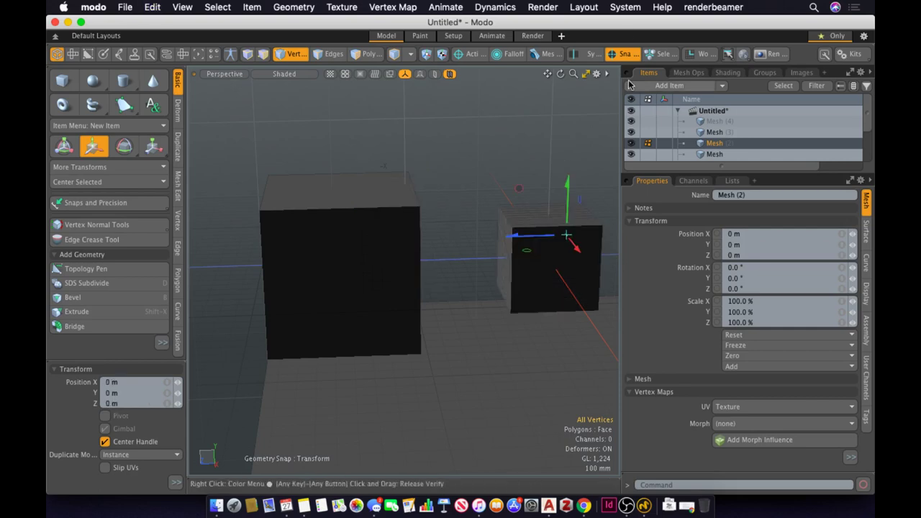
Change the snap type from Vertex to Edge
{"action": "left_click", "coordinate": [614, 54]}
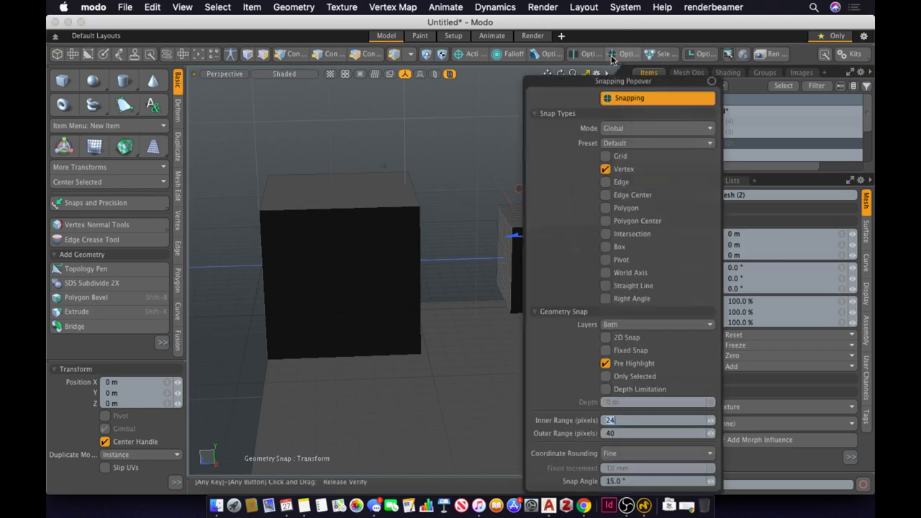
{"action": "left_click", "coordinate": [614, 169]}
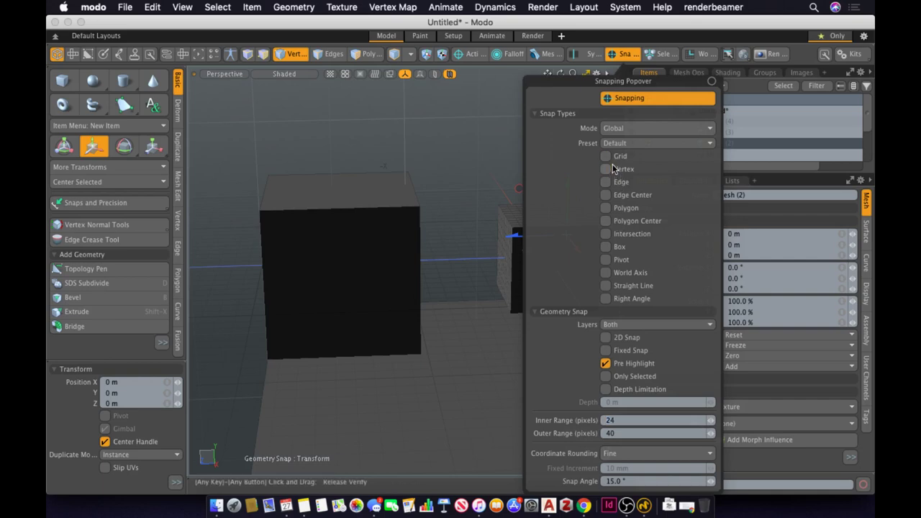
{"action": "left_click", "coordinate": [612, 181]}
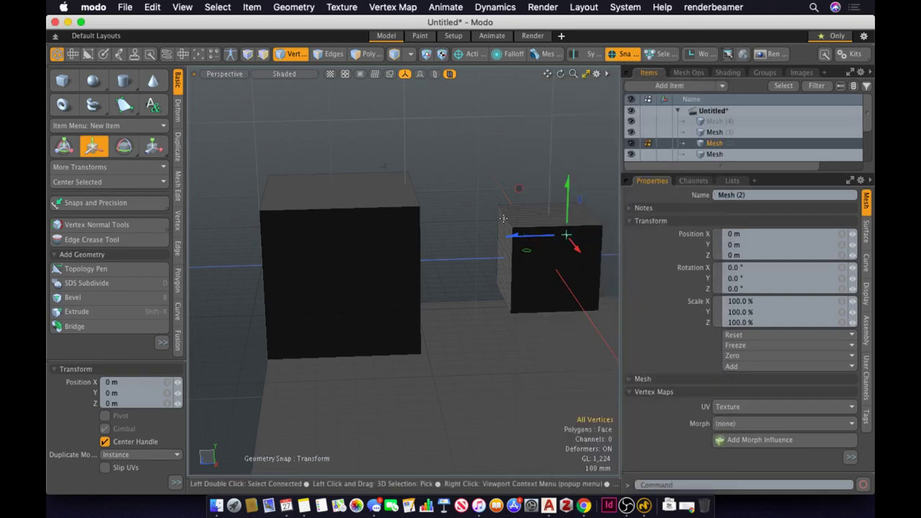
Snap the Move handle onto the gridded cube's upper front edge corner and move the cube onto the larger neighbouring cube's top edge
{"action": "scroll", "coordinate": [504, 218], "scroll_direction": "up", "scroll_amount": 5}
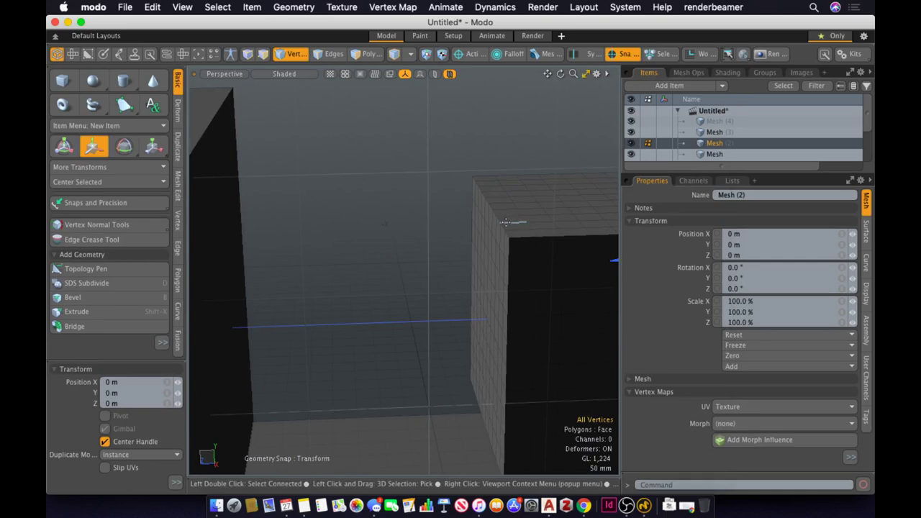
{"action": "left_click", "coordinate": [506, 222]}
{"action": "left_click", "coordinate": [506, 235]}
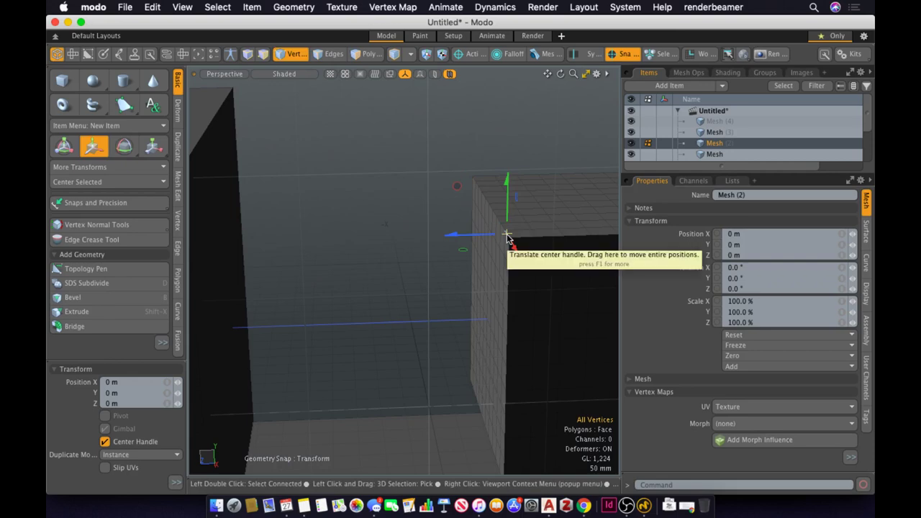
{"action": "scroll", "coordinate": [518, 224], "scroll_direction": "down", "scroll_amount": 3}
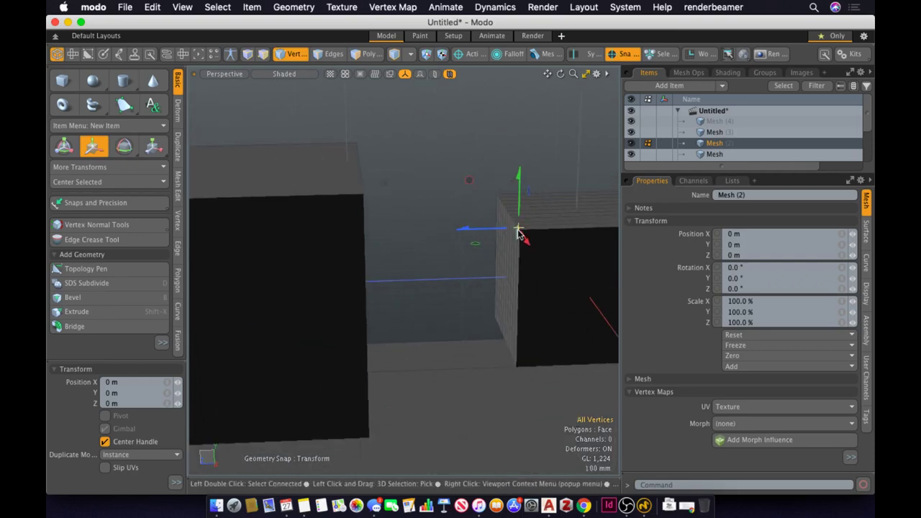
{"action": "left_click_drag", "start_coordinate": [518, 233], "coordinate": [360, 175]}
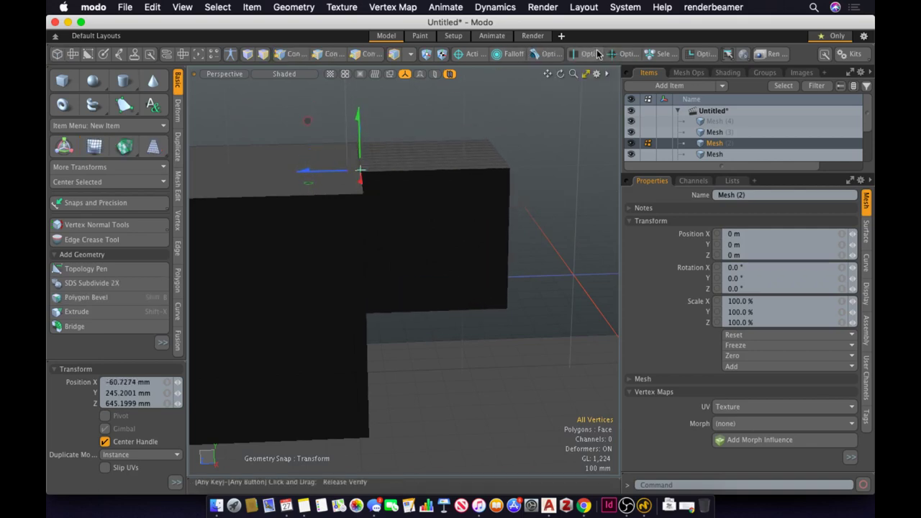
Change the snap type from Edge to Edge Center and move the gridded cube's corner to the middle of the neighbouring cube's top edge
{"action": "left_click", "coordinate": [624, 53]}
{"action": "left_click", "coordinate": [617, 182]}
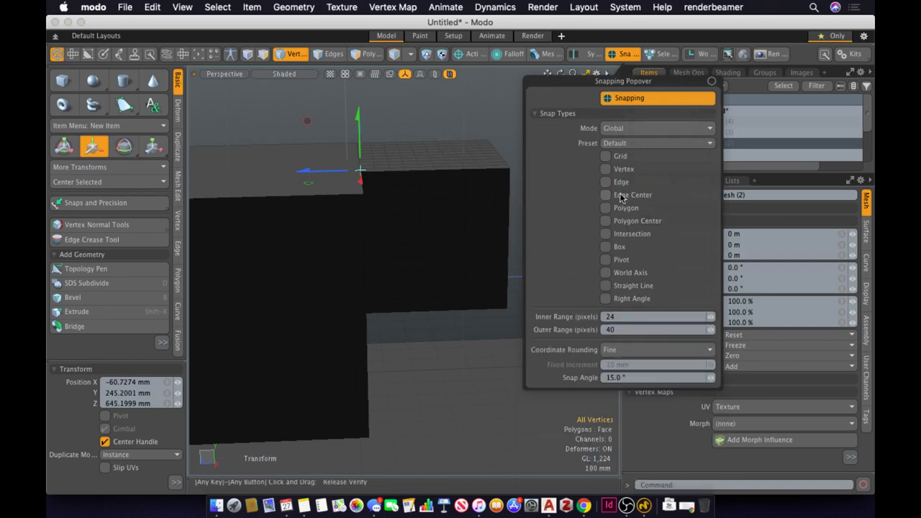
{"action": "left_click", "coordinate": [618, 195]}
{"action": "left_click_drag", "start_coordinate": [413, 170], "coordinate": [411, 243]}
{"action": "key", "text": "1"}
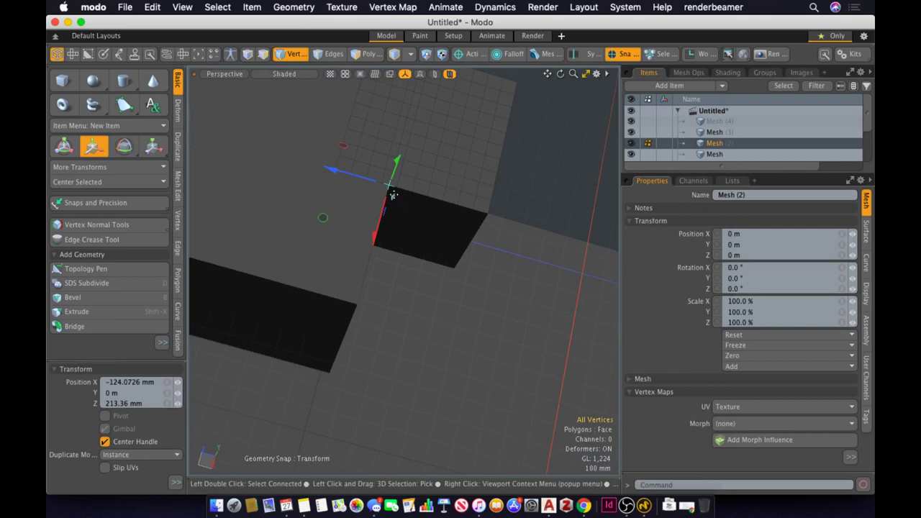
Change the snap type from Edge Center to Polygon
{"action": "left_click", "coordinate": [624, 54]}
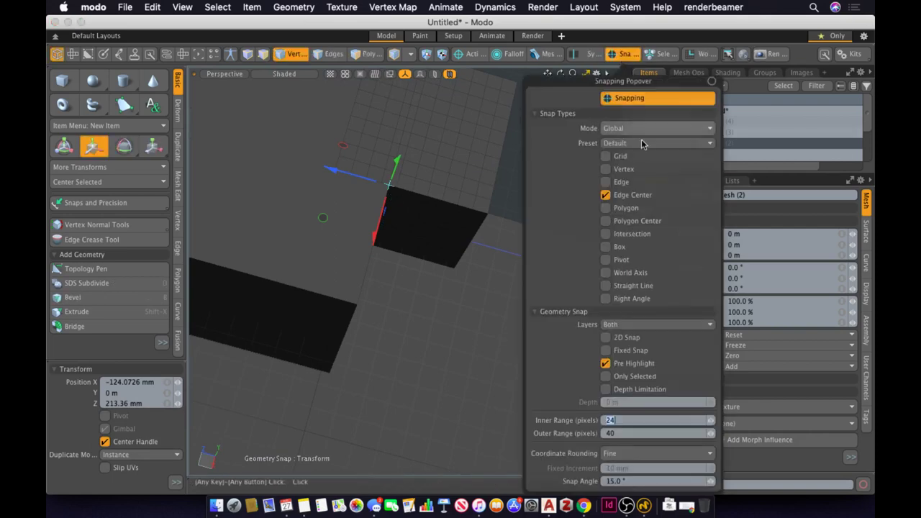
{"action": "left_click", "coordinate": [606, 208]}
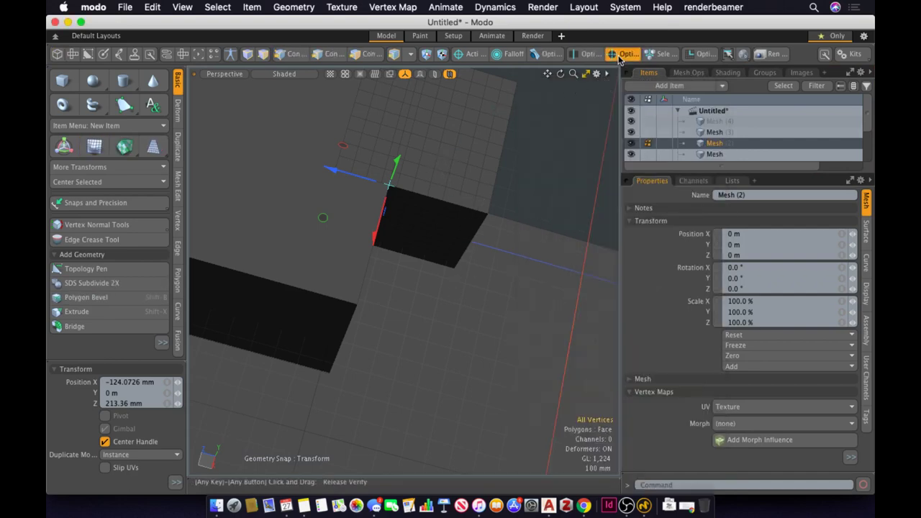
{"action": "left_click", "coordinate": [623, 53]}
{"action": "left_click", "coordinate": [620, 195]}
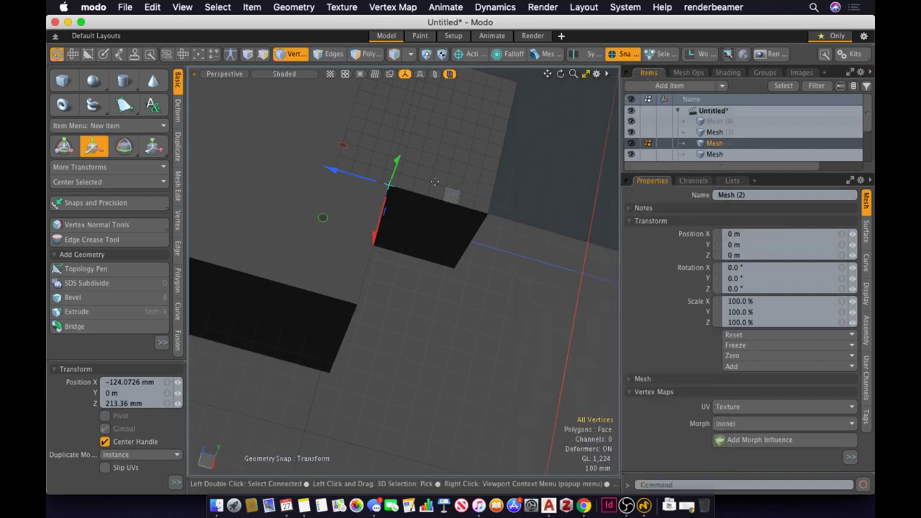
Move the gridded cube with polygon snapping across the larger neighbouring cube's top face, about 314 mm in X and 586 mm in Z
{"action": "mouse_move", "coordinate": [426, 167]}
{"action": "left_mouse_down"}
{"action": "mouse_move", "coordinate": [431, 193]}
{"action": "mouse_move", "coordinate": [496, 158]}
{"action": "mouse_move", "coordinate": [551, 164]}
{"action": "mouse_move", "coordinate": [468, 141]}
{"action": "mouse_move", "coordinate": [500, 180]}
{"action": "mouse_move", "coordinate": [503, 155]}
{"action": "mouse_move", "coordinate": [318, 183]}
{"action": "mouse_move", "coordinate": [319, 193]}
{"action": "left_mouse_up"}
{"action": "left_click_drag", "start_coordinate": [337, 326], "coordinate": [375, 142], "text": "alt"}
{"action": "key", "text": "1"}
{"action": "key", "text": "w"}
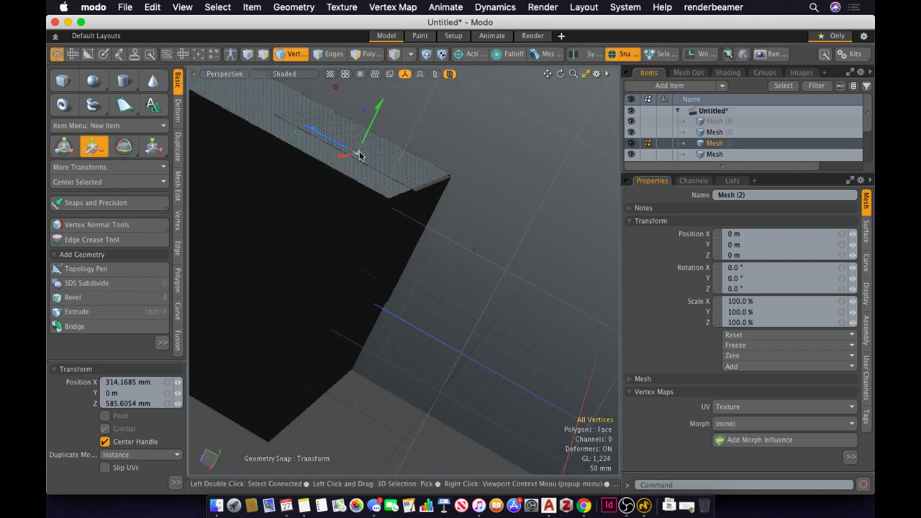
Undo a trial move of the gridded cube onto its neighbour's side face and change the snap type from Polygon to Polygon Center
{"action": "left_click_drag", "start_coordinate": [333, 182], "coordinate": [260, 289]}
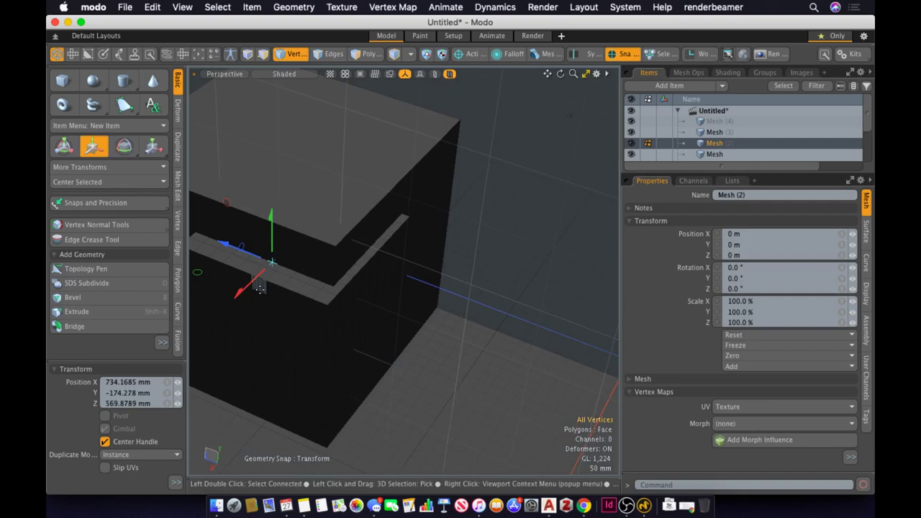
{"action": "key", "text": "ctrl+z"}
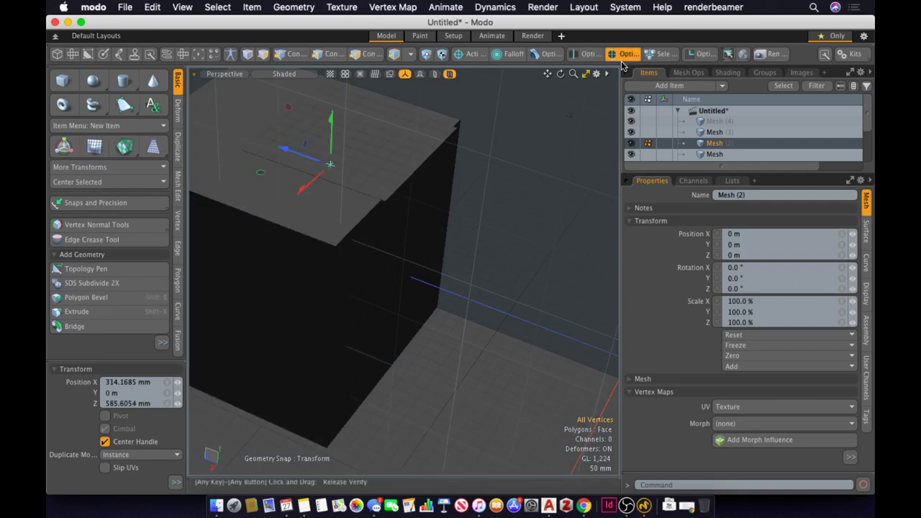
{"action": "left_click", "coordinate": [623, 56]}
{"action": "left_click", "coordinate": [605, 221]}
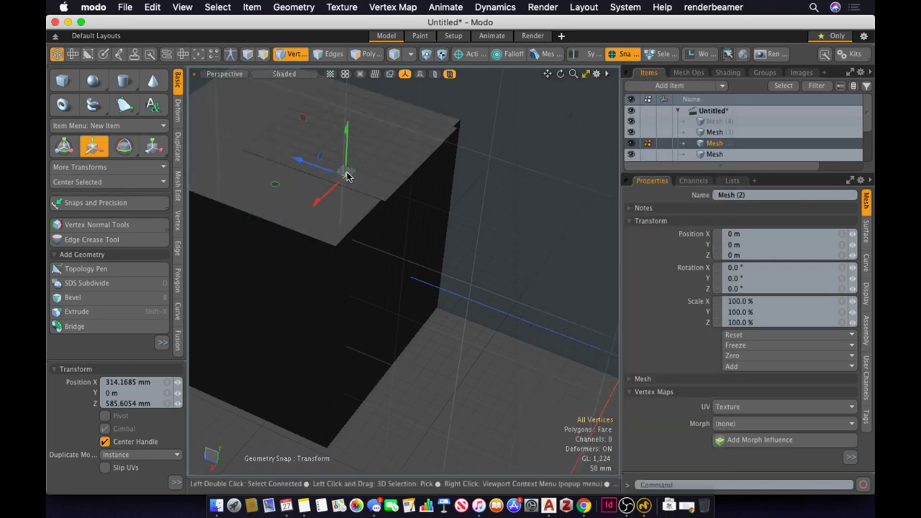
Move the gridded cube with polygon center snapping on the neighbouring cube's top face, to about -85 mm in X and 486 mm in Z
{"action": "left_click_drag", "start_coordinate": [341, 168], "coordinate": [438, 220], "text": "alt"}
{"action": "left_click", "coordinate": [411, 213]}
{"action": "left_click_drag", "start_coordinate": [503, 252], "coordinate": [467, 252], "text": "alt"}
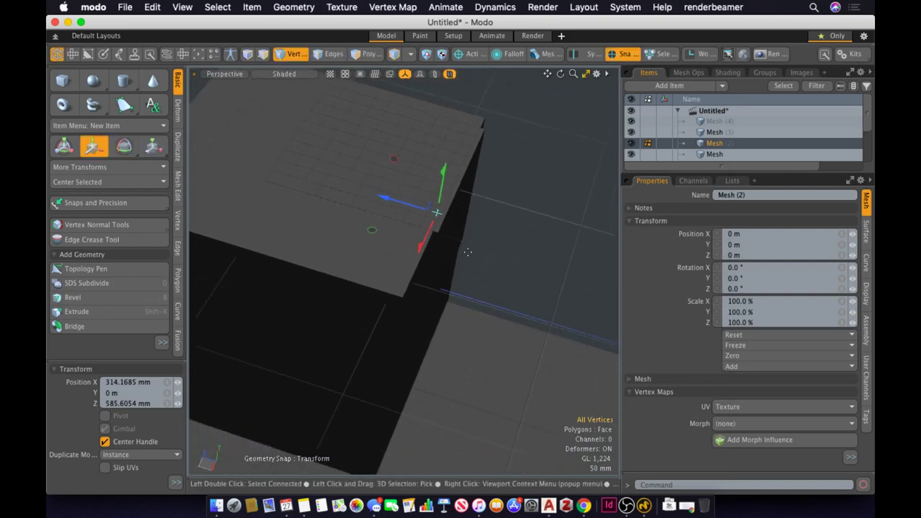
{"action": "left_click_drag", "start_coordinate": [437, 212], "coordinate": [505, 234]}
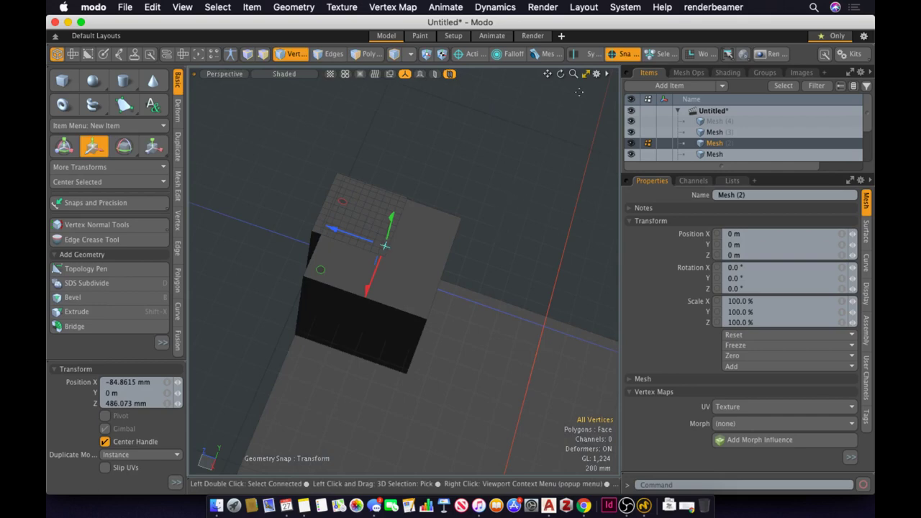
{"action": "key", "text": "Escape"}
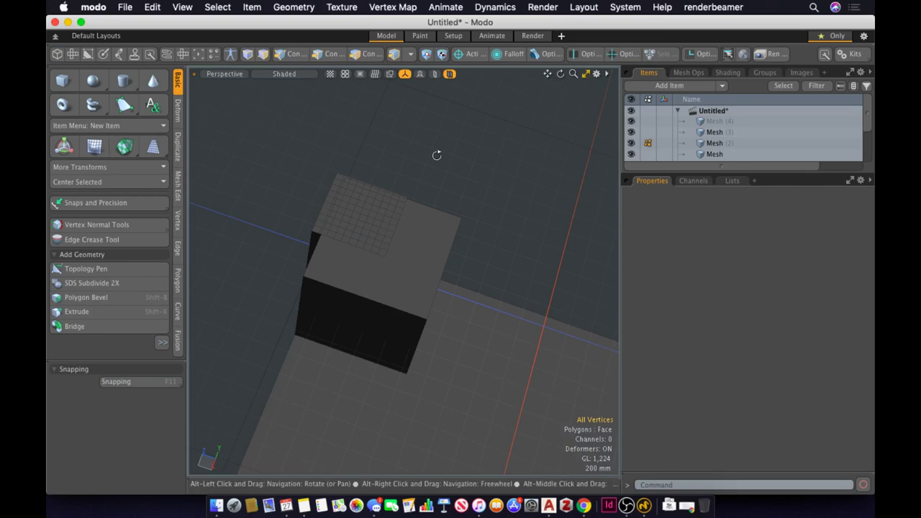
Change the snap type from Polygon Center to Intersection
{"action": "left_click_drag", "start_coordinate": [437, 154], "coordinate": [384, 154], "text": "alt"}
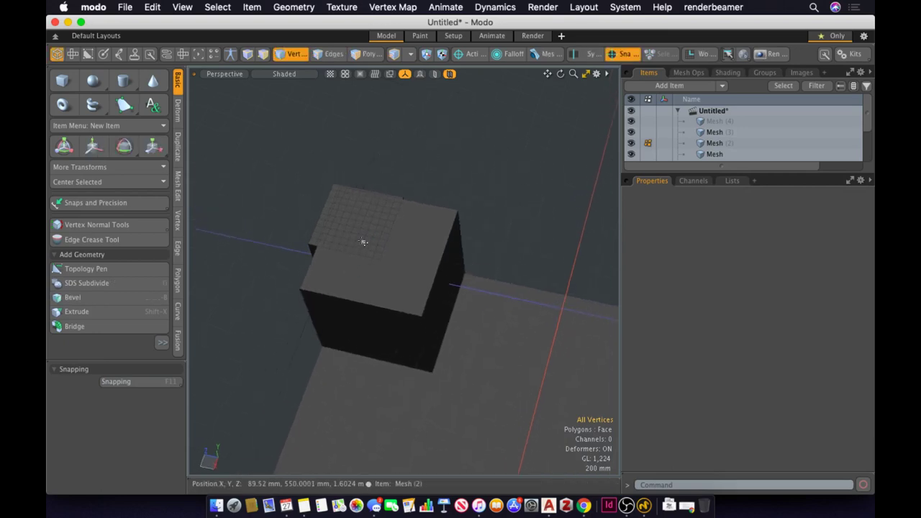
{"action": "left_click_drag", "start_coordinate": [364, 243], "coordinate": [360, 278], "text": "alt"}
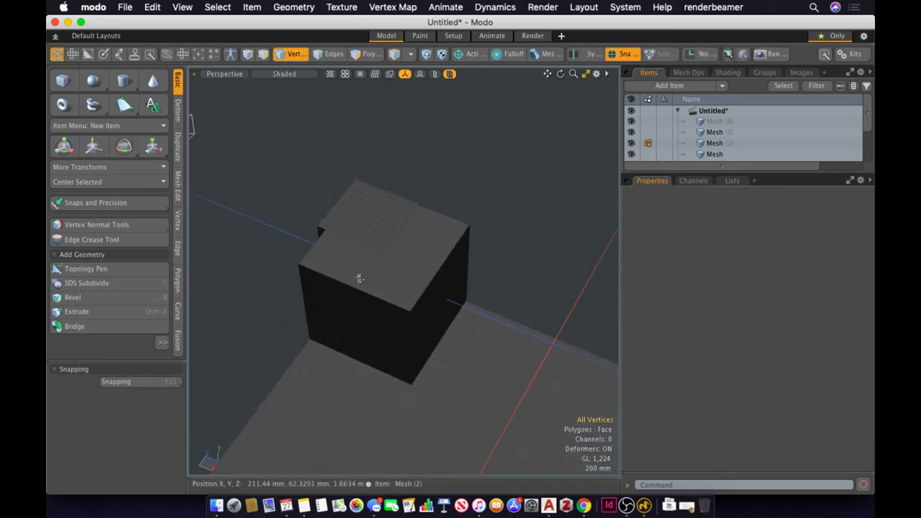
{"action": "left_click", "coordinate": [622, 55]}
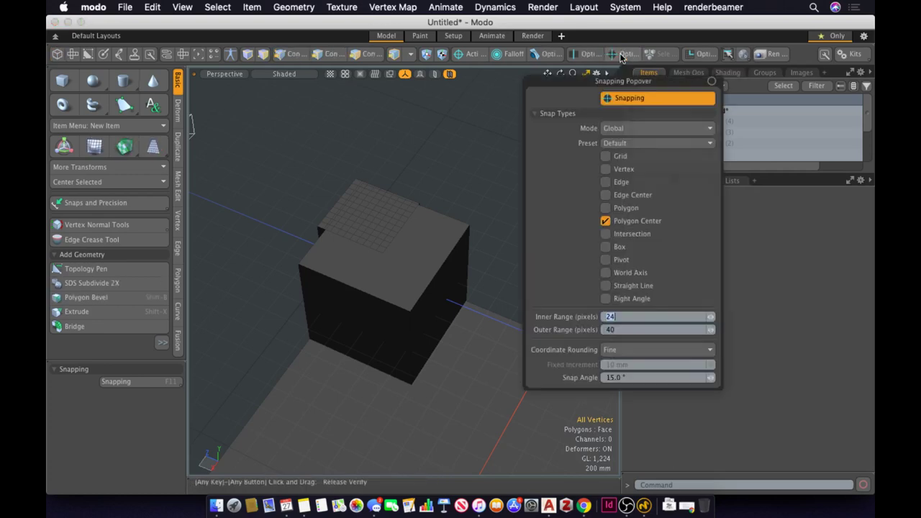
{"action": "left_click", "coordinate": [619, 221]}
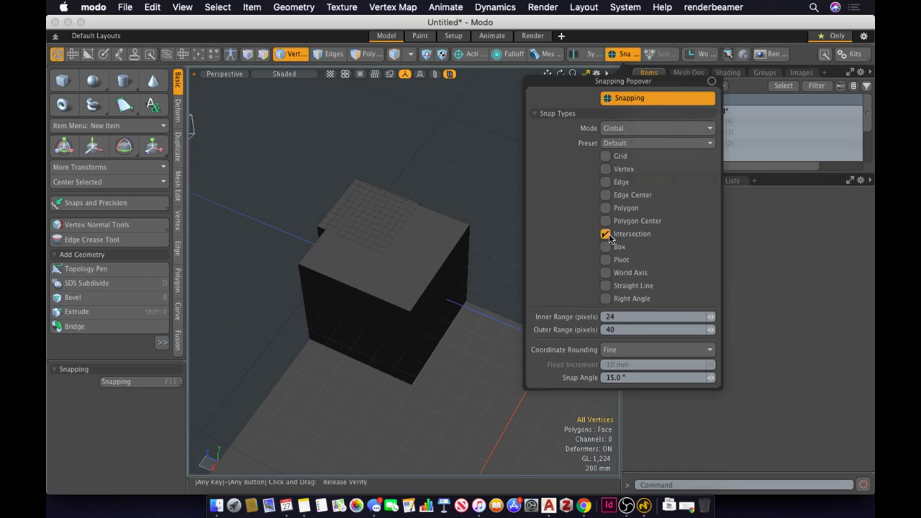
Move the gridded cube by its corner with intersection snapping along the neighbouring cube's back top edge, about -36 mm in Z
{"action": "left_click_drag", "start_coordinate": [413, 200], "coordinate": [415, 276], "text": "ctrl+alt"}
{"action": "key", "text": "w"}
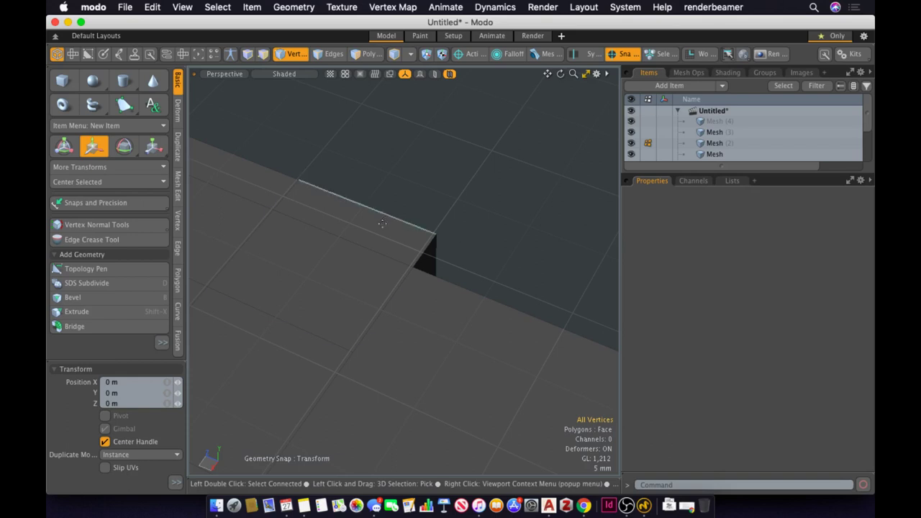
{"action": "left_click", "coordinate": [413, 270]}
{"action": "left_click_drag", "start_coordinate": [413, 270], "coordinate": [374, 338]}
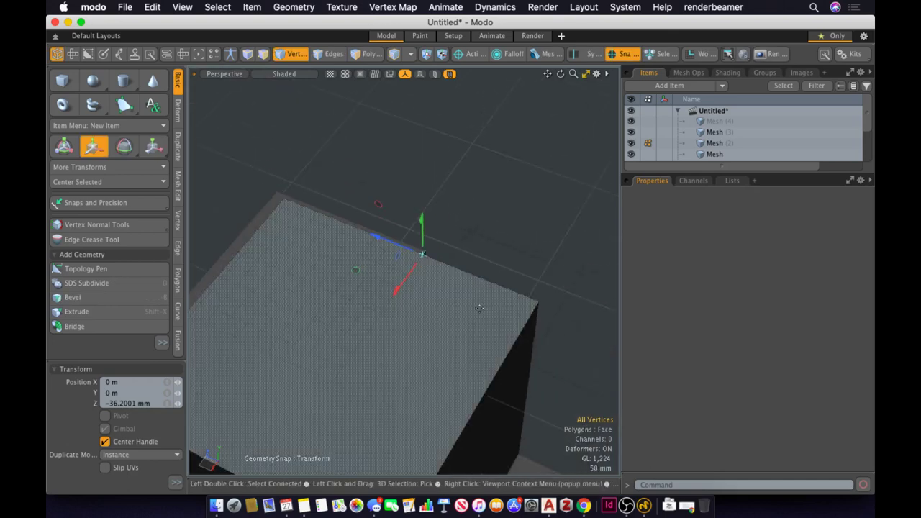
Change the snap type from Intersection to Grid
{"action": "left_click", "coordinate": [624, 54]}
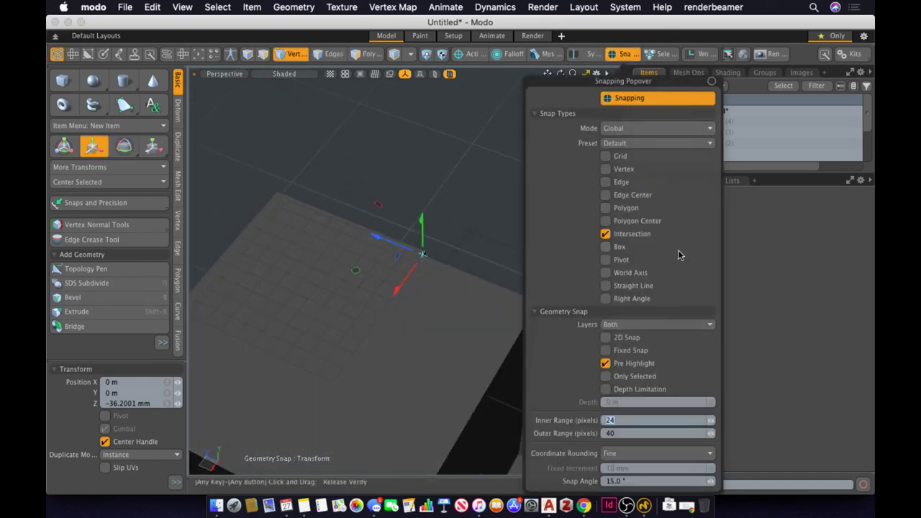
{"action": "left_click", "coordinate": [622, 156]}
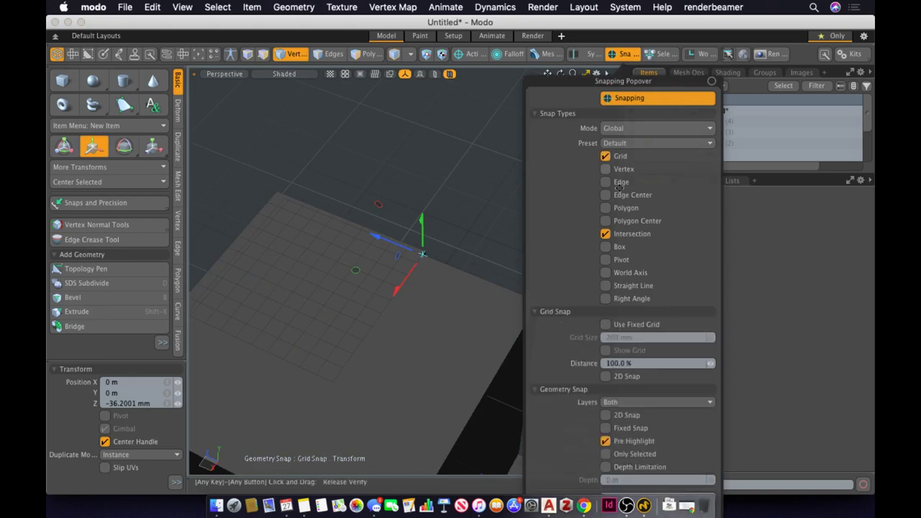
{"action": "left_click", "coordinate": [625, 234]}
Try moving the Mesh (3) cube item with grid snapping, 1.6 m in Y and 800 mm in Z
{"action": "left_click_drag", "start_coordinate": [617, 246], "coordinate": [415, 309], "text": "alt"}
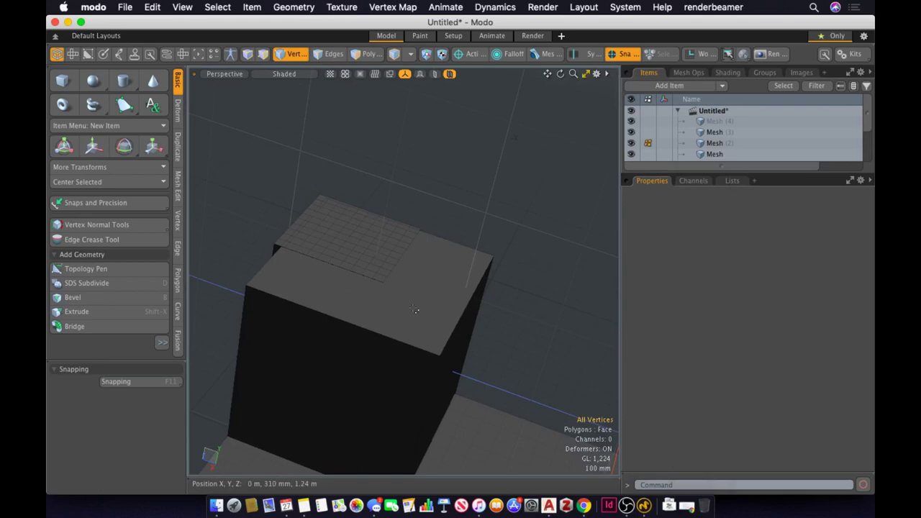
{"action": "left_click", "coordinate": [434, 326]}
{"action": "key", "text": "w"}
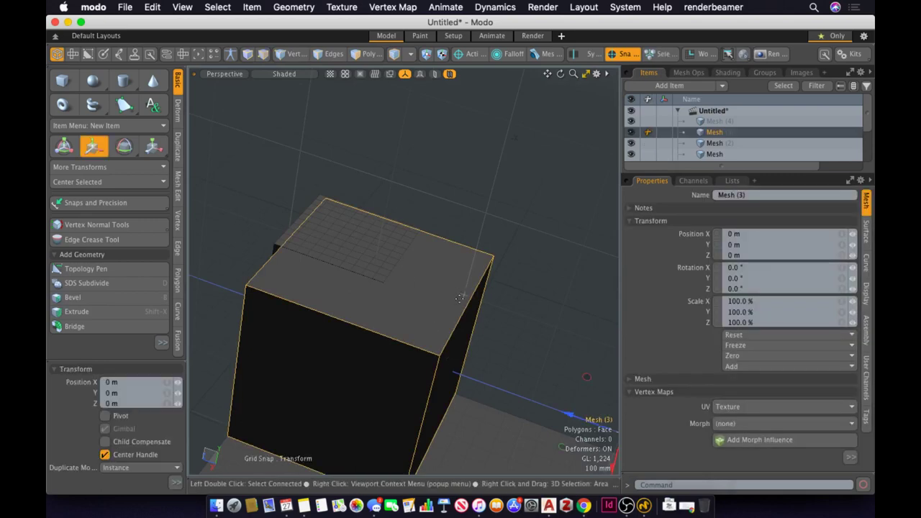
{"action": "left_click_drag", "start_coordinate": [448, 349], "coordinate": [485, 208], "text": "alt"}
{"action": "scroll", "coordinate": [446, 286], "scroll_direction": "down", "scroll_amount": 5}
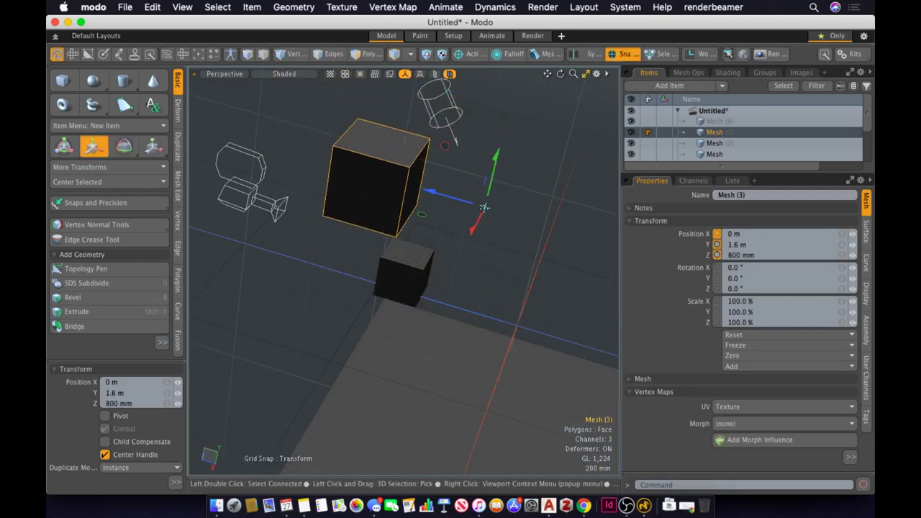
{"action": "key", "text": "super+z"}
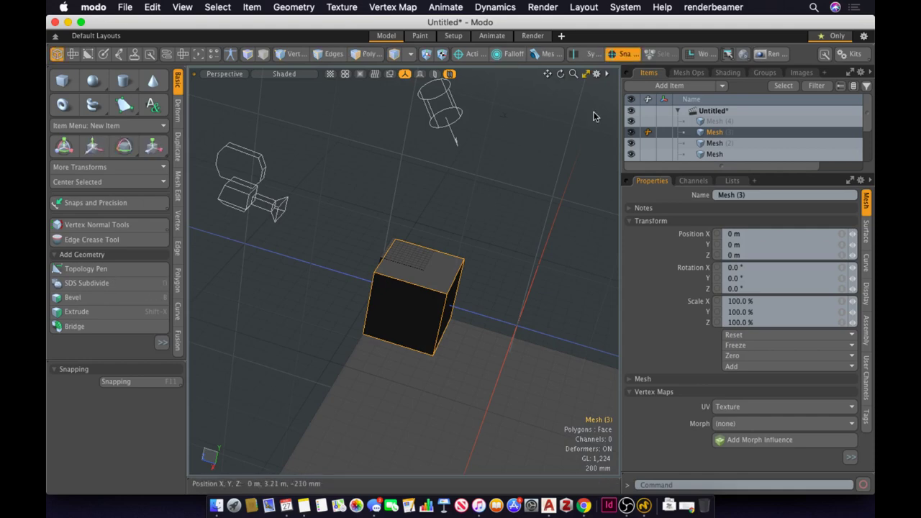
Select all six polygons of the Mesh (3) cube in polygon mode
{"action": "key", "text": "3"}
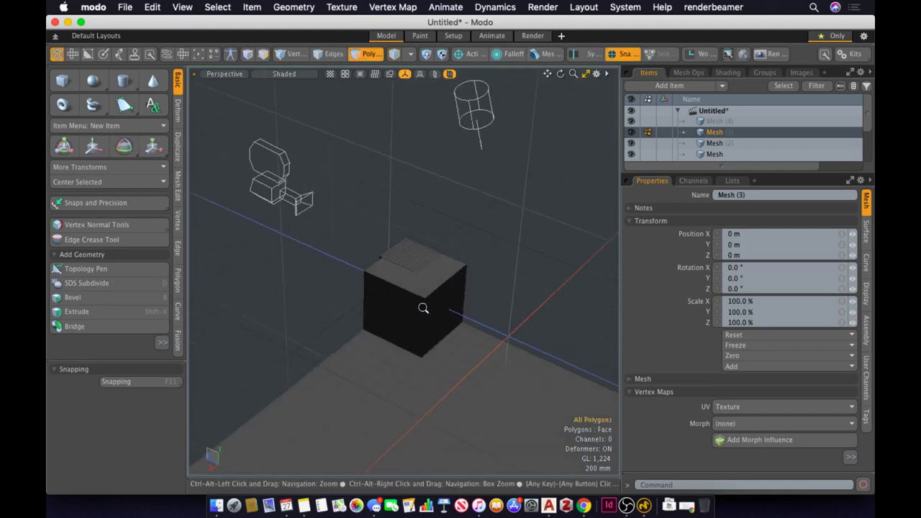
{"action": "scroll", "coordinate": [422, 308], "scroll_direction": "up", "scroll_amount": 5}
{"action": "double_click", "coordinate": [408, 246]}
{"action": "left_click_drag", "start_coordinate": [367, 354], "coordinate": [429, 353], "text": "alt"}
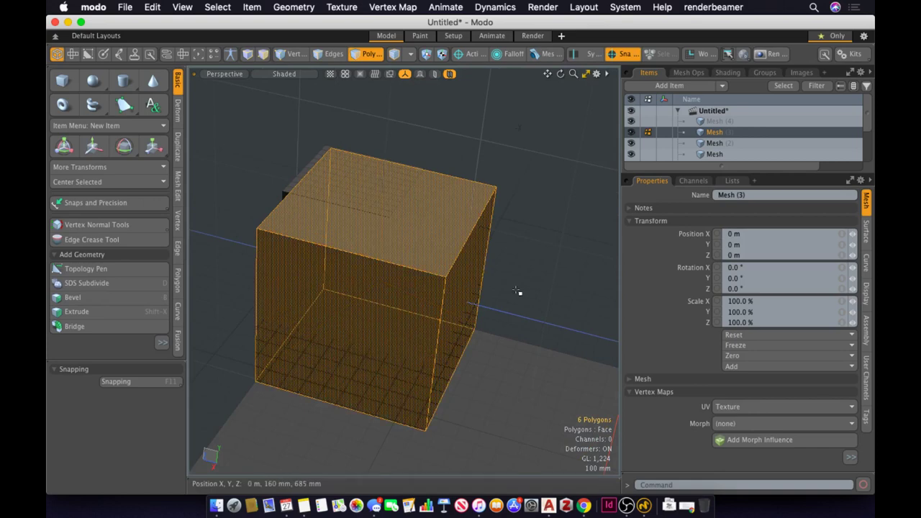
{"action": "scroll", "coordinate": [391, 179], "scroll_direction": "down", "scroll_amount": 5, "text": "alt"}
{"action": "left_click_drag", "start_coordinate": [374, 190], "coordinate": [417, 242], "text": "alt"}
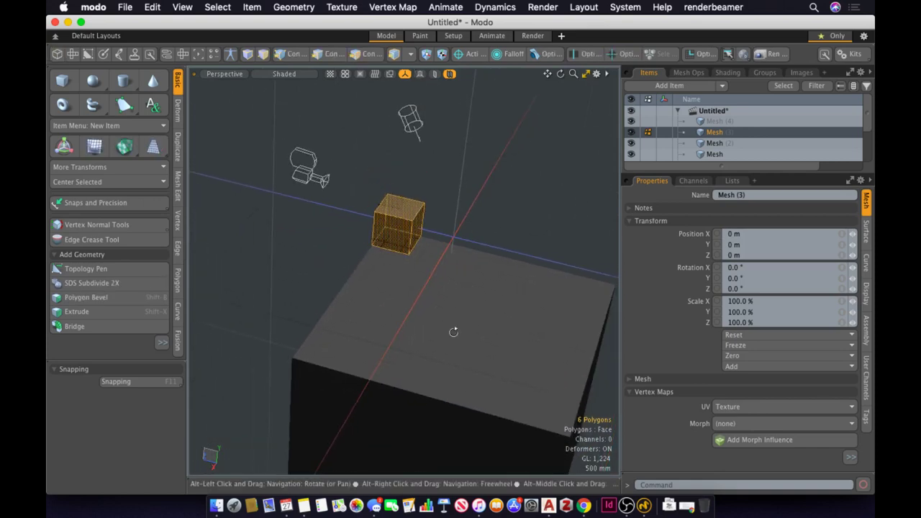
Set the Action Center to Automatic and activate the Move tool on the selected cube polygons
{"action": "left_click", "coordinate": [472, 54]}
{"action": "left_click", "coordinate": [474, 61]}
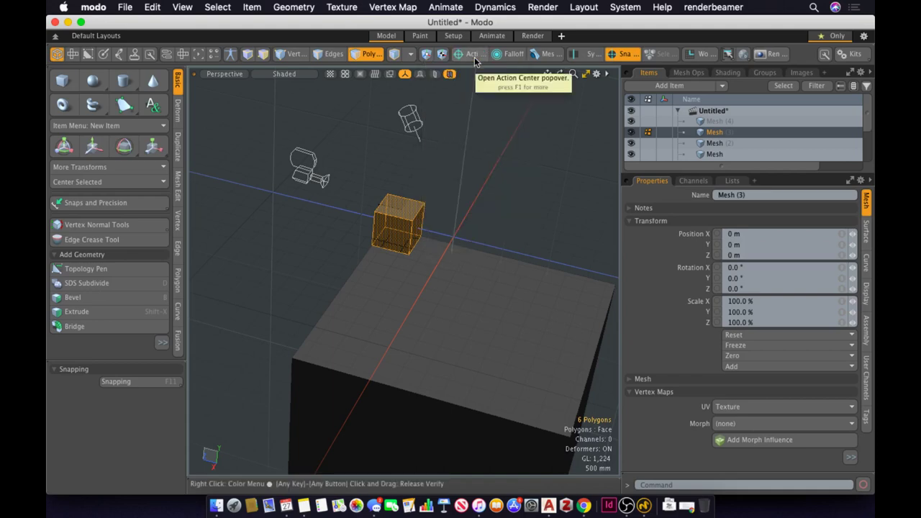
{"action": "left_click", "coordinate": [475, 62]}
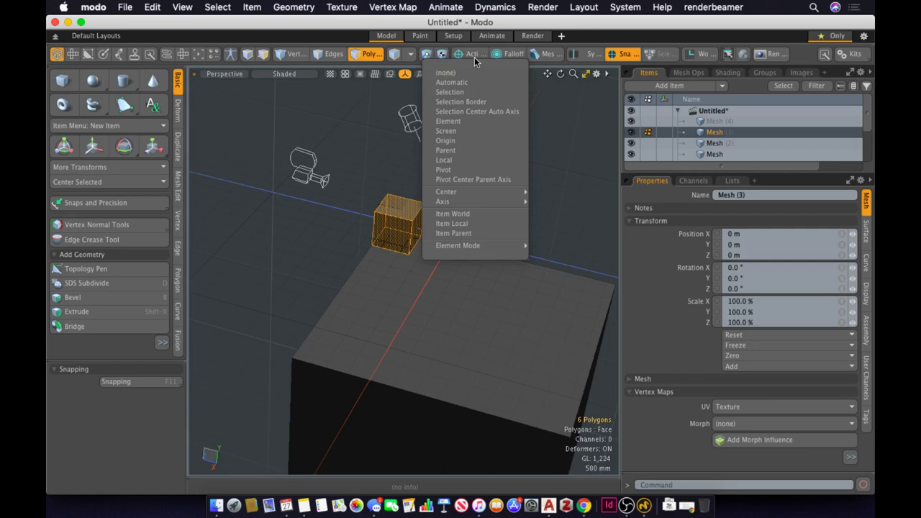
{"action": "left_click", "coordinate": [451, 83]}
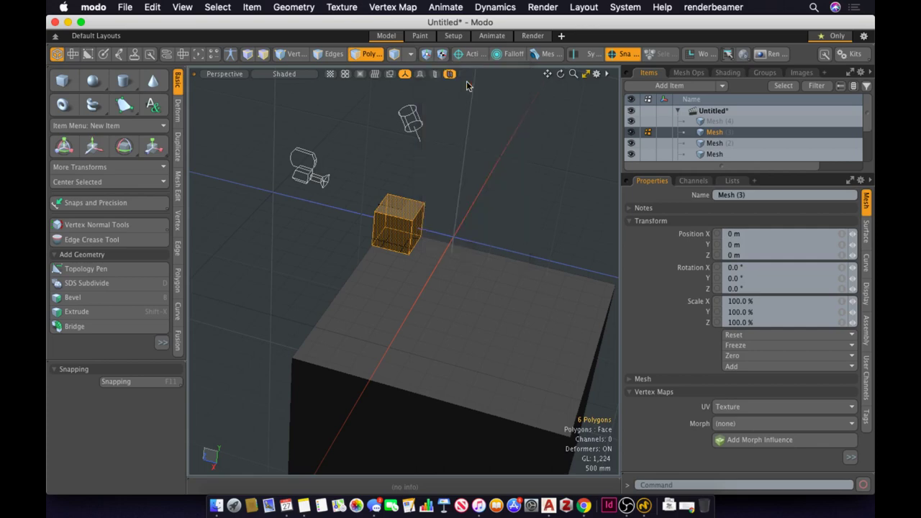
{"action": "key", "text": "y"}
{"action": "mouse_move", "coordinate": [345, 216]}
{"action": "left_mouse_down", "text": "alt"}
{"action": "mouse_move", "coordinate": [376, 211]}
{"action": "mouse_move", "coordinate": [346, 230]}
{"action": "left_mouse_up", "text": "alt"}
{"action": "key", "text": "w"}
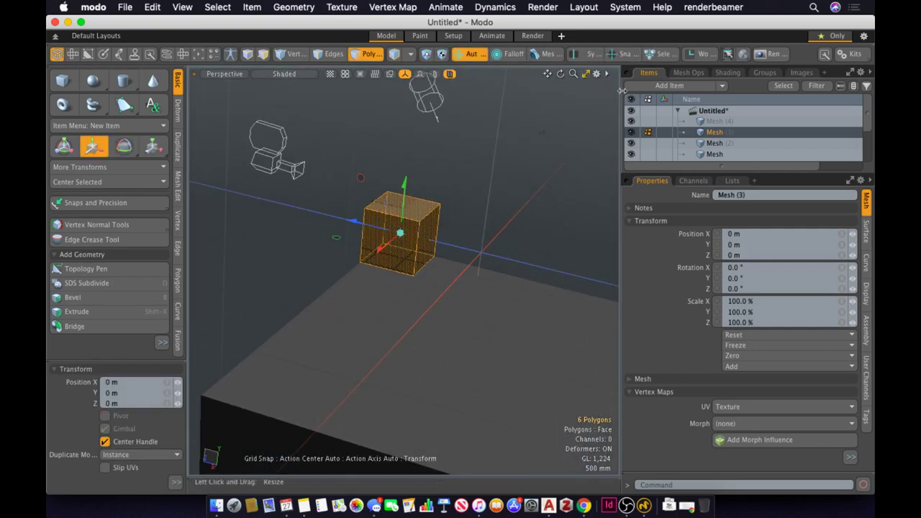
{"action": "left_click_drag", "start_coordinate": [424, 198], "coordinate": [450, 188], "text": "alt"}
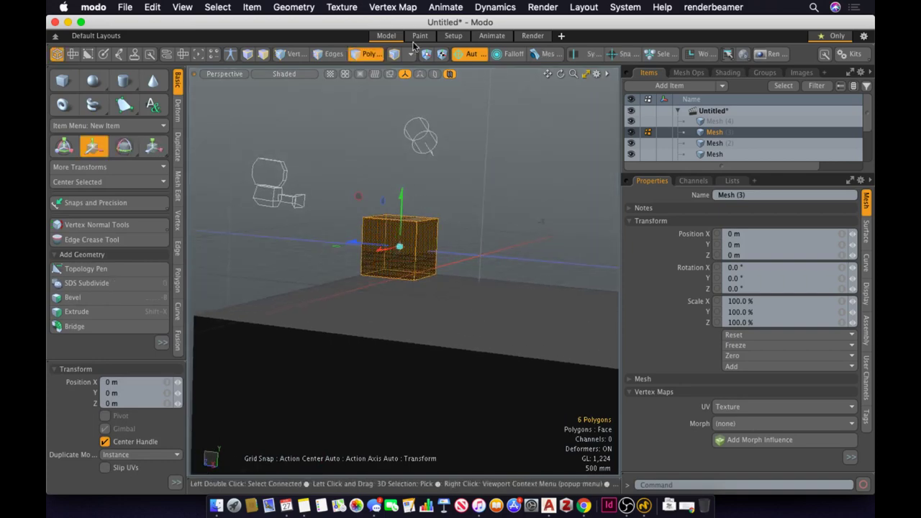
Switch the Action Center from Automatic to Origin with the Move tool active
{"action": "left_click", "coordinate": [468, 54]}
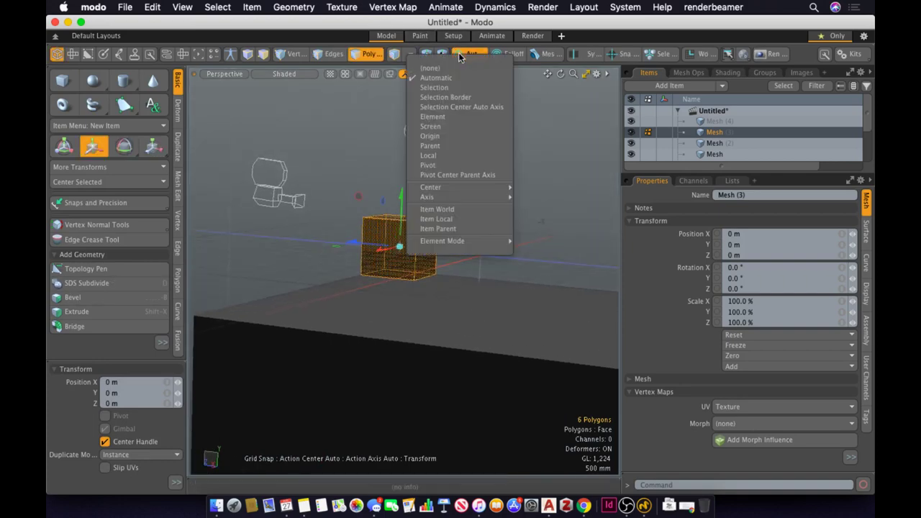
{"action": "left_click", "coordinate": [461, 136]}
{"action": "left_click_drag", "start_coordinate": [381, 287], "coordinate": [361, 286], "text": "alt"}
{"action": "key", "text": "w"}
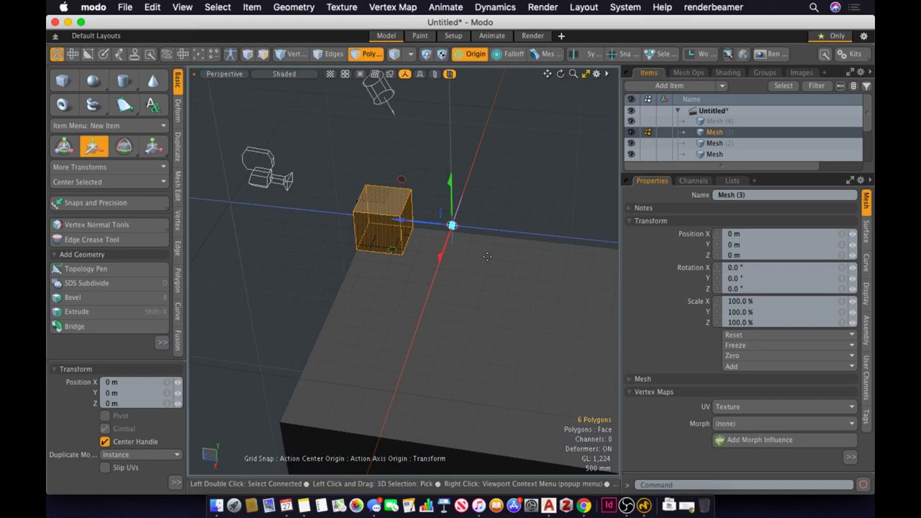
Switch the Action Center from Origin to Local for the selected cube polygons
{"action": "left_click", "coordinate": [462, 56]}
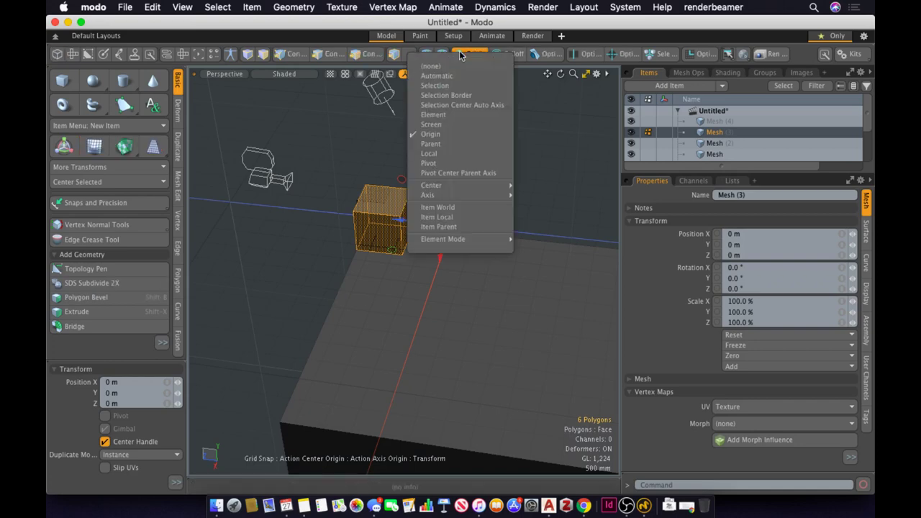
{"action": "left_click", "coordinate": [456, 153]}
{"action": "left_click_drag", "start_coordinate": [440, 241], "coordinate": [430, 221], "text": "alt"}
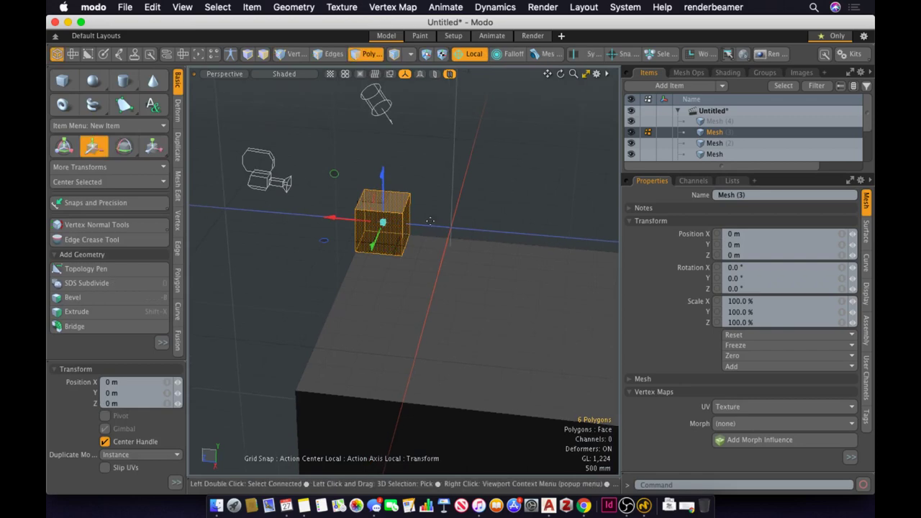
Create a cube about 3.85 × 1.95 × 2.6 m in Mesh (3), beside the largest cube, and clear the item selection
{"action": "scroll", "coordinate": [337, 180], "scroll_direction": "down", "scroll_amount": 5}
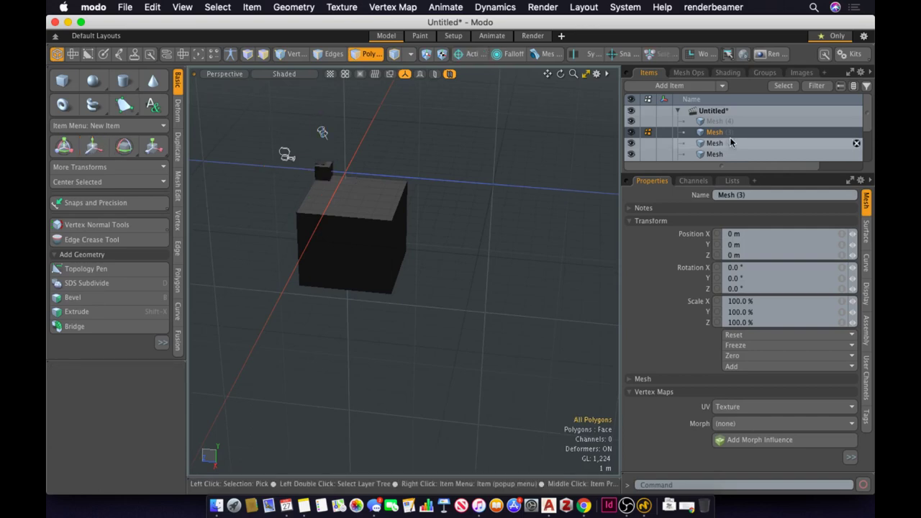
{"action": "left_click", "coordinate": [63, 80]}
{"action": "left_click_drag", "start_coordinate": [468, 242], "coordinate": [484, 291]}
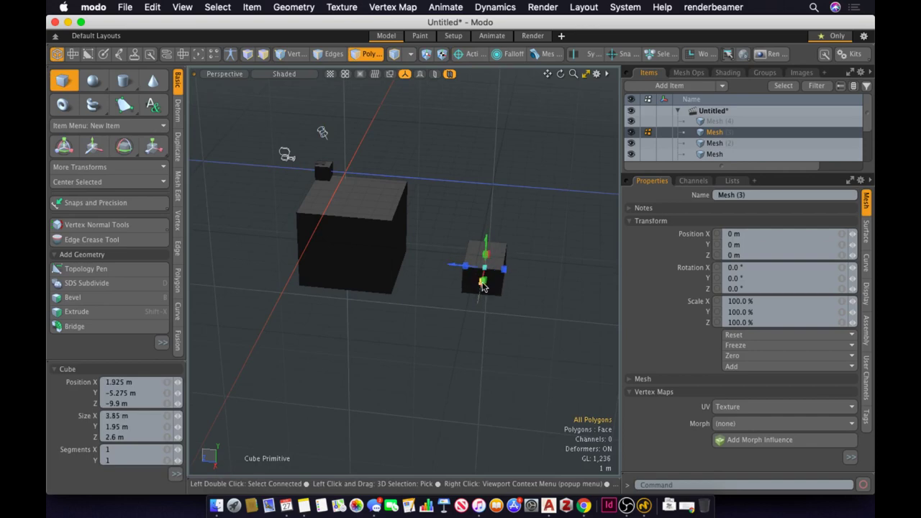
{"action": "key", "text": "space"}
{"action": "left_click", "coordinate": [465, 165]}
Create another cube in Mesh (3) behind the newly drawn one and clear the item selection
{"action": "left_click", "coordinate": [62, 80]}
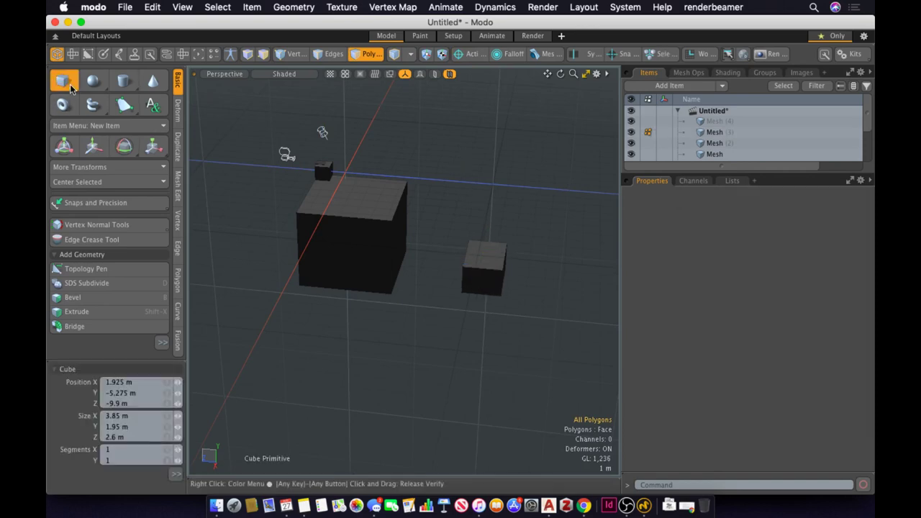
{"action": "left_click", "coordinate": [714, 132]}
{"action": "mouse_move", "coordinate": [497, 131]}
{"action": "left_mouse_down"}
{"action": "mouse_move", "coordinate": [536, 162]}
{"action": "mouse_move", "coordinate": [514, 144]}
{"action": "left_mouse_up"}
{"action": "key", "text": "space"}
{"action": "left_click", "coordinate": [582, 185]}
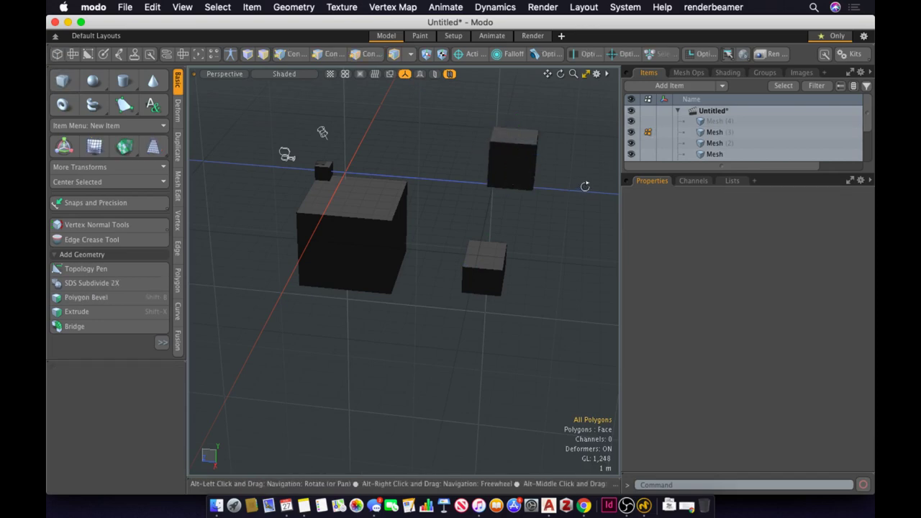
{"action": "left_click_drag", "start_coordinate": [583, 185], "coordinate": [497, 225], "text": "alt"}
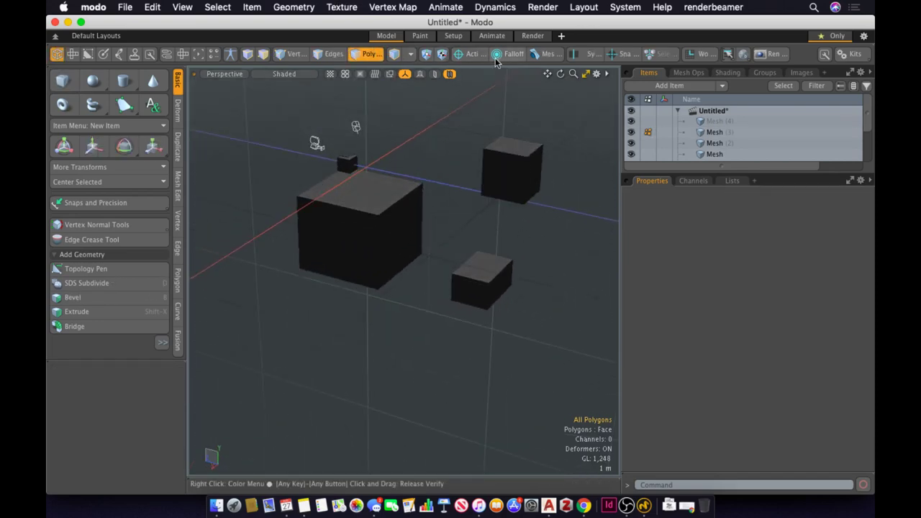
Set the Action Center to Local and scale all the cubes in Mesh (3) uniformly to 41% about their own centers
{"action": "left_click", "coordinate": [472, 54]}
{"action": "left_click", "coordinate": [476, 157]}
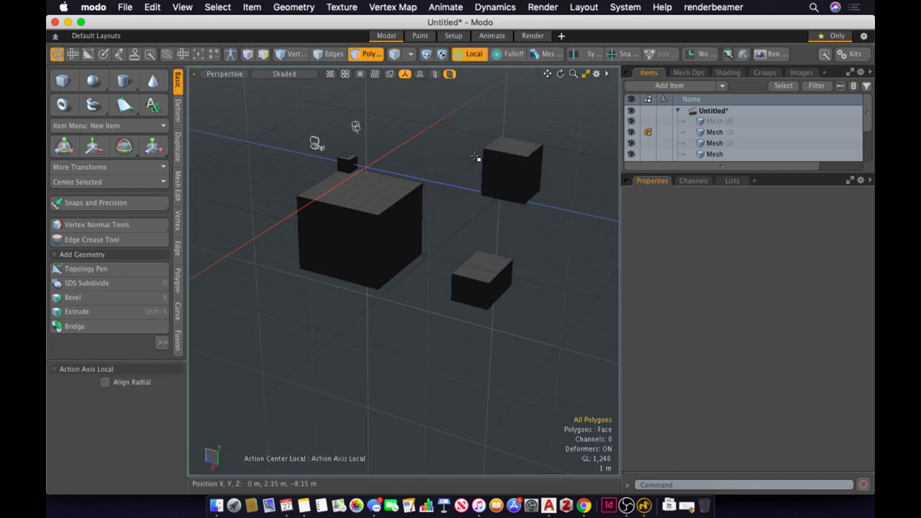
{"action": "key", "text": "r"}
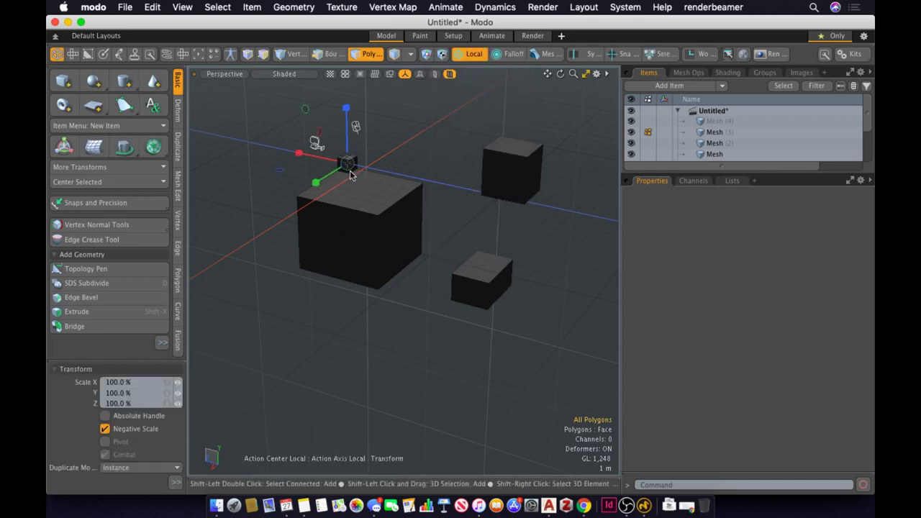
{"action": "left_click_drag", "start_coordinate": [355, 127], "coordinate": [356, 127]}
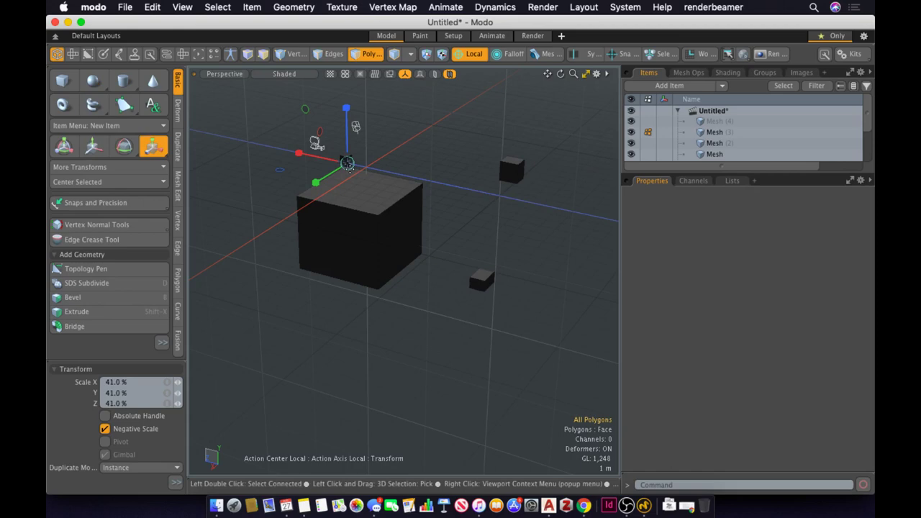
{"action": "left_click", "coordinate": [468, 53]}
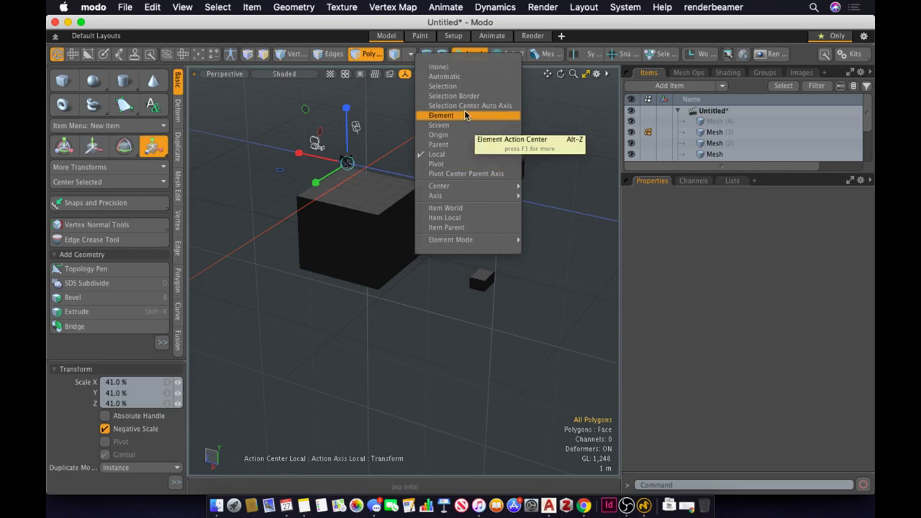
{"action": "left_click", "coordinate": [497, 217]}
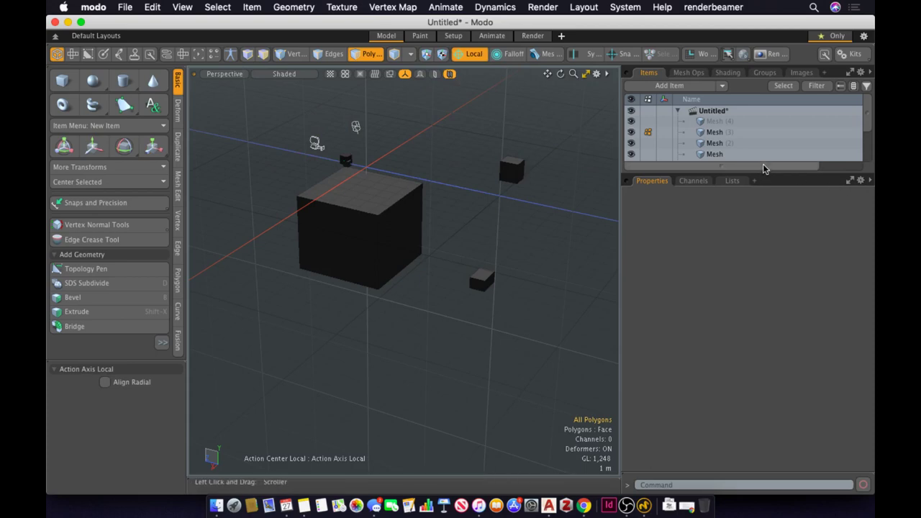
Enlarge the item list to show the camera and light, and browse the Deform and Duplicate tool sets through to Mesh Edit
{"action": "left_click_drag", "start_coordinate": [764, 169], "coordinate": [778, 324]}
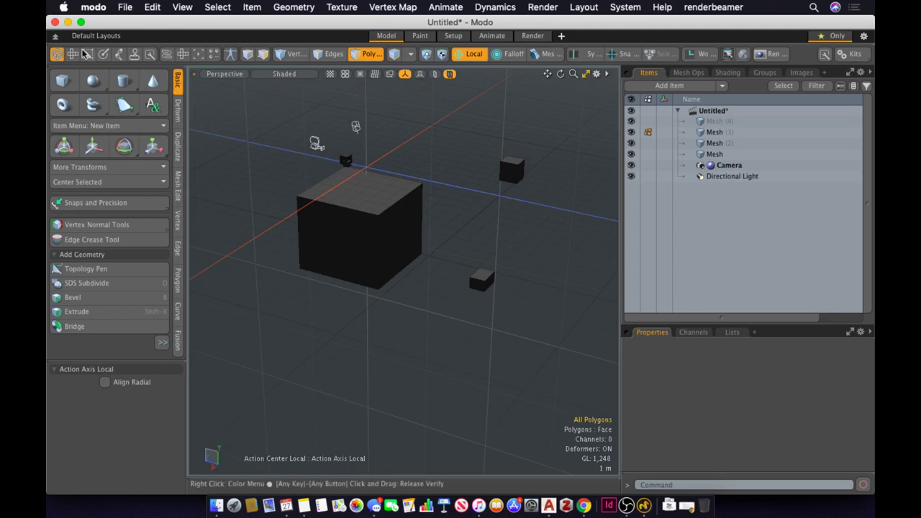
{"action": "left_click", "coordinate": [177, 114]}
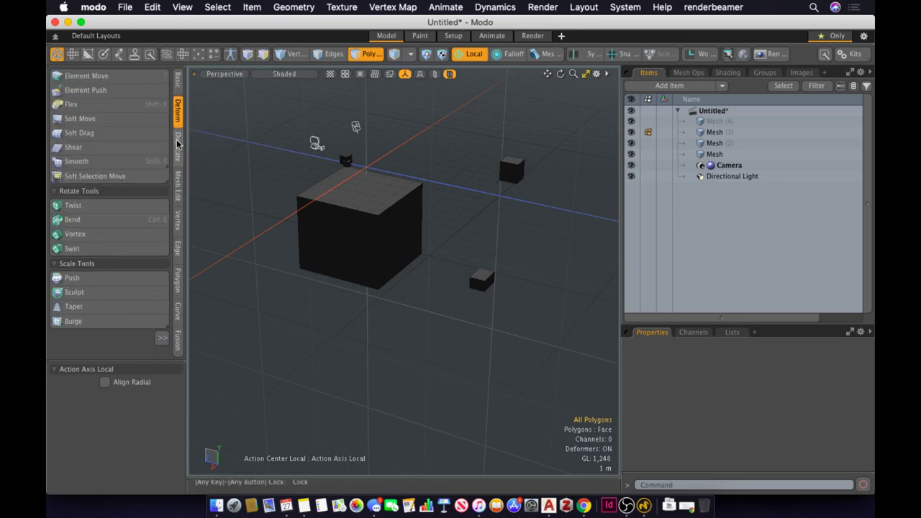
{"action": "left_click", "coordinate": [178, 144]}
{"action": "left_click", "coordinate": [179, 188]}
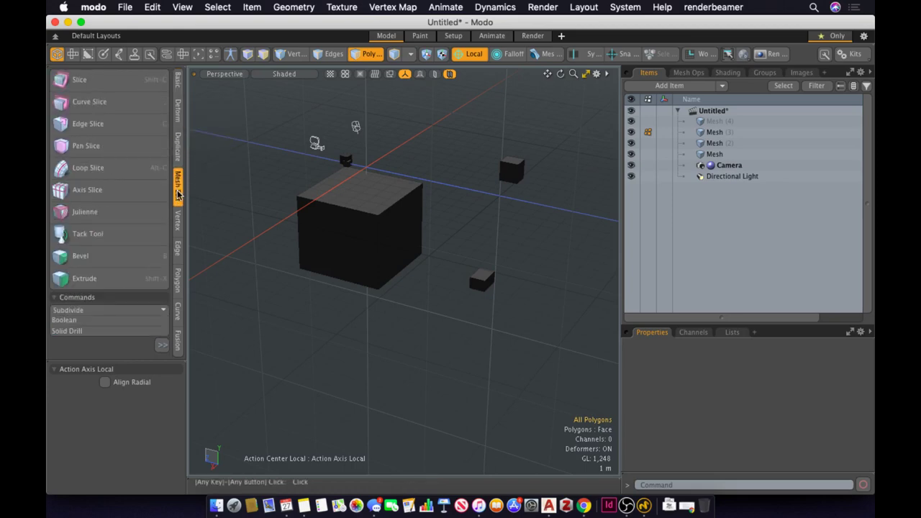